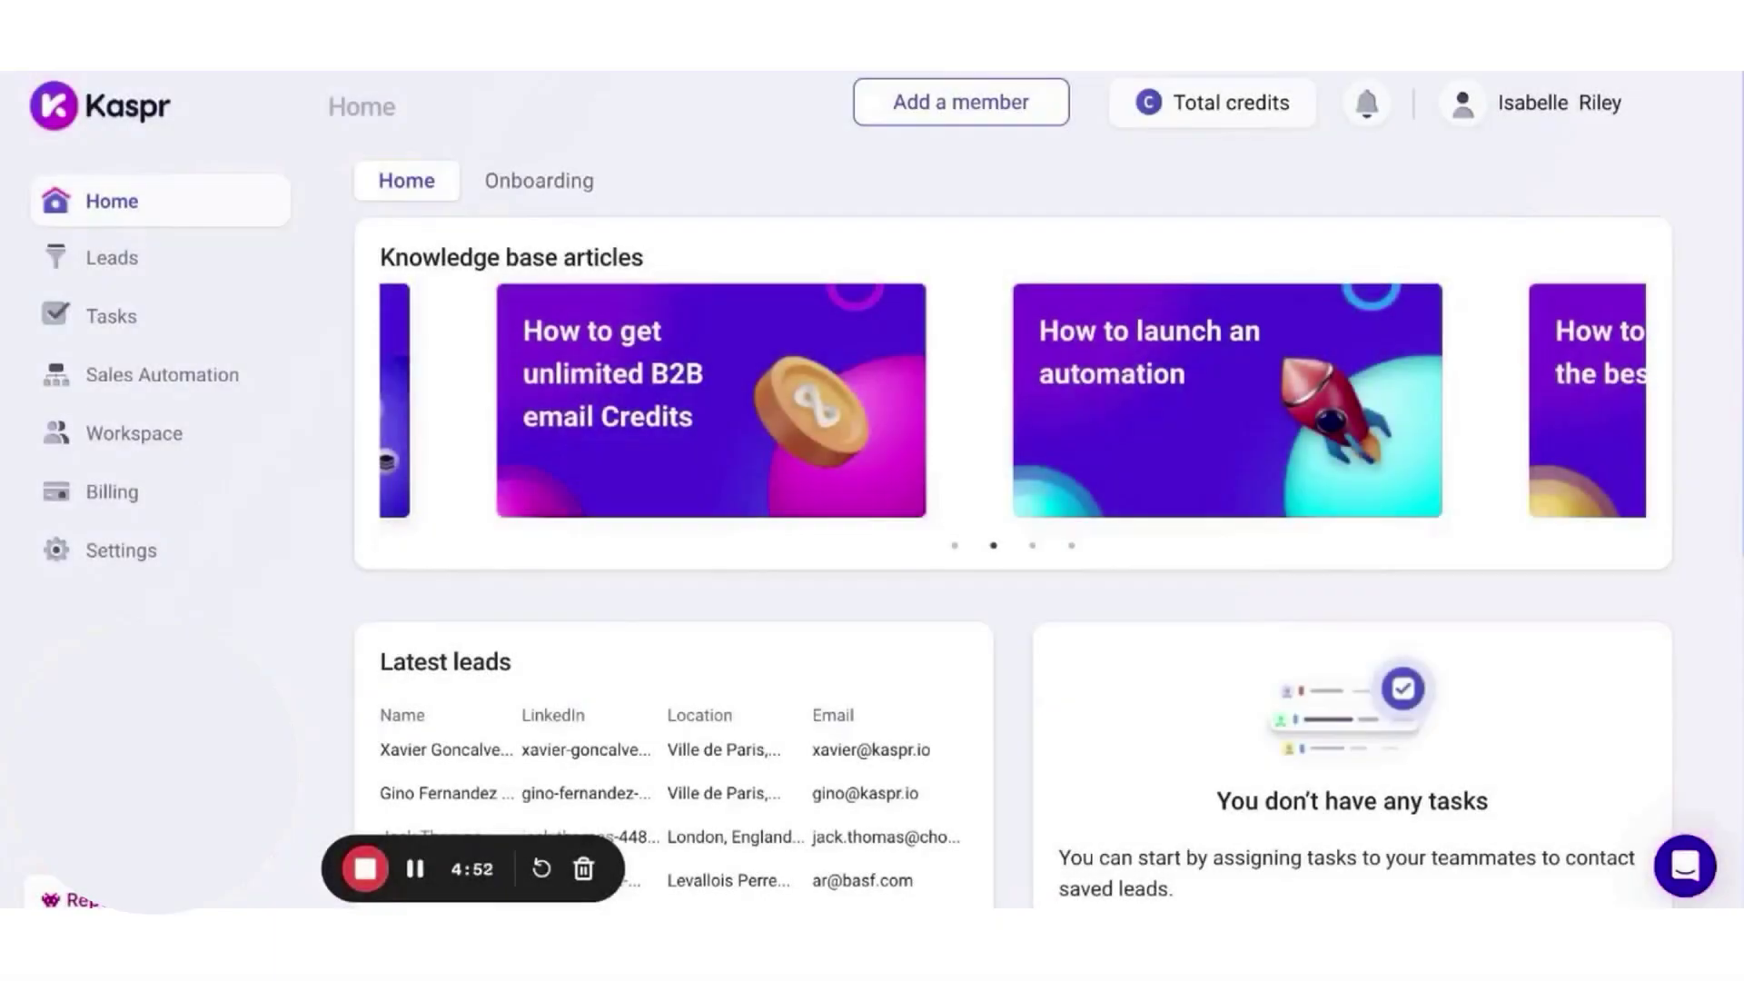
# - Create a Kaspr lead list named 'Cognism UK', then go to Sales Automation
pyautogui.click(177, 261)
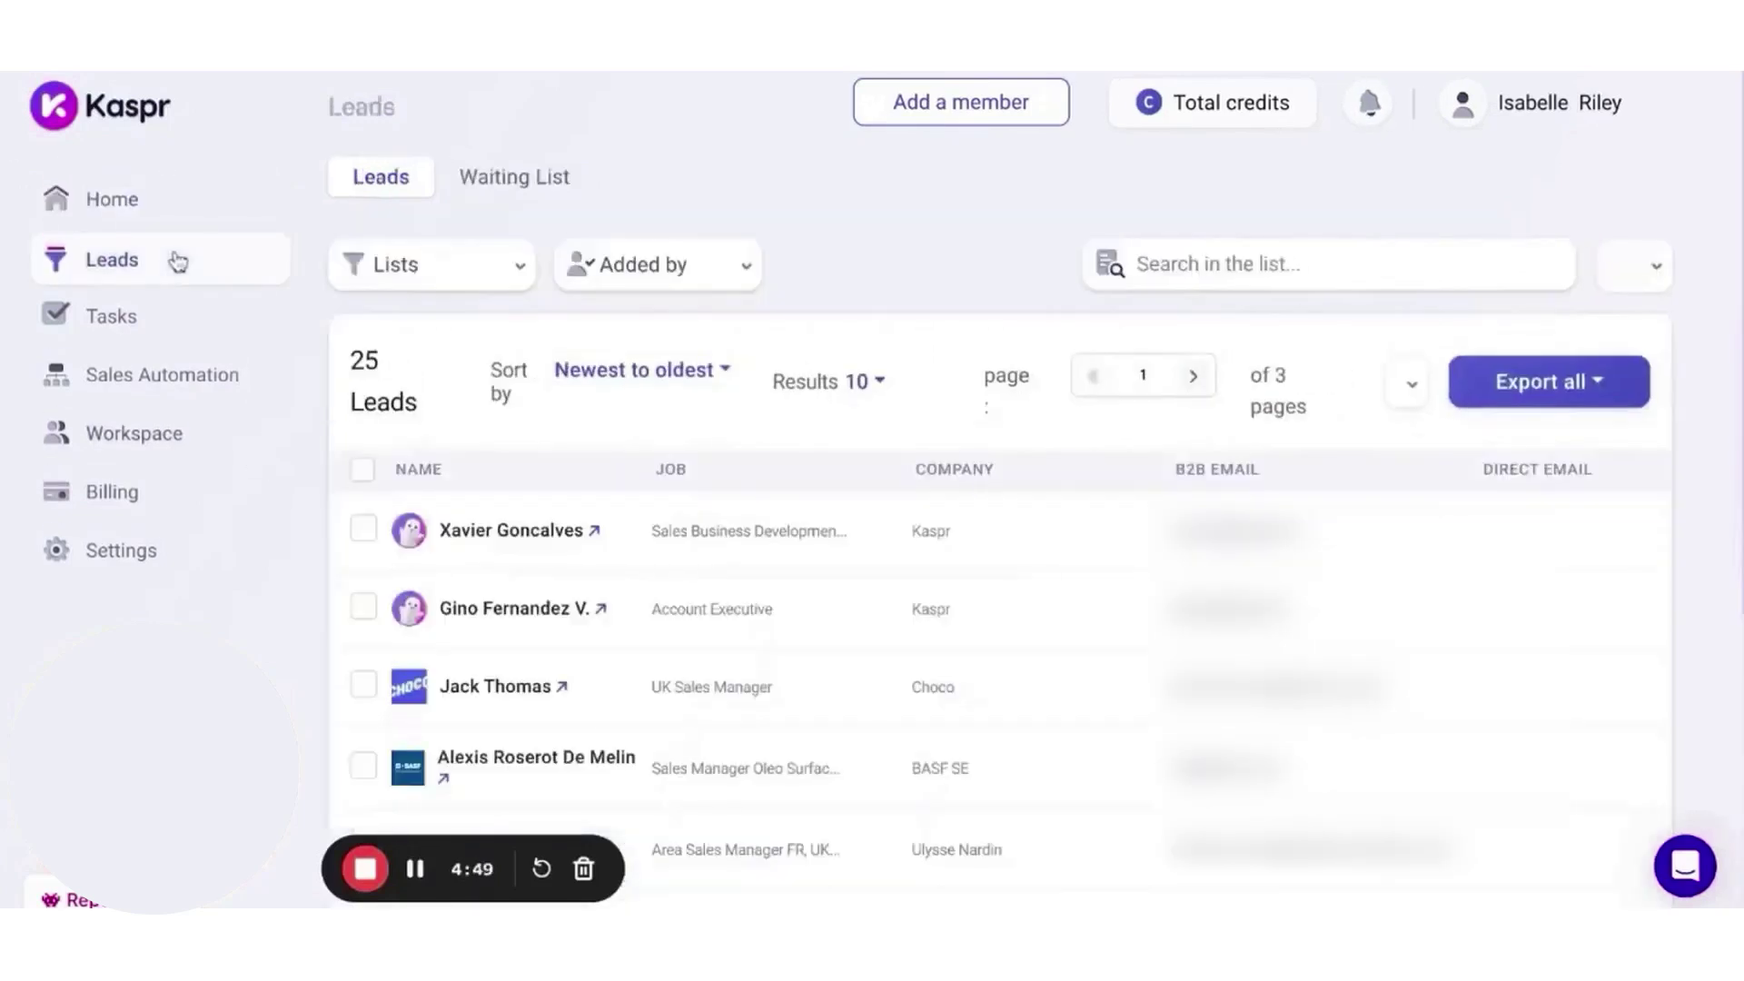
pyautogui.click(399, 280)
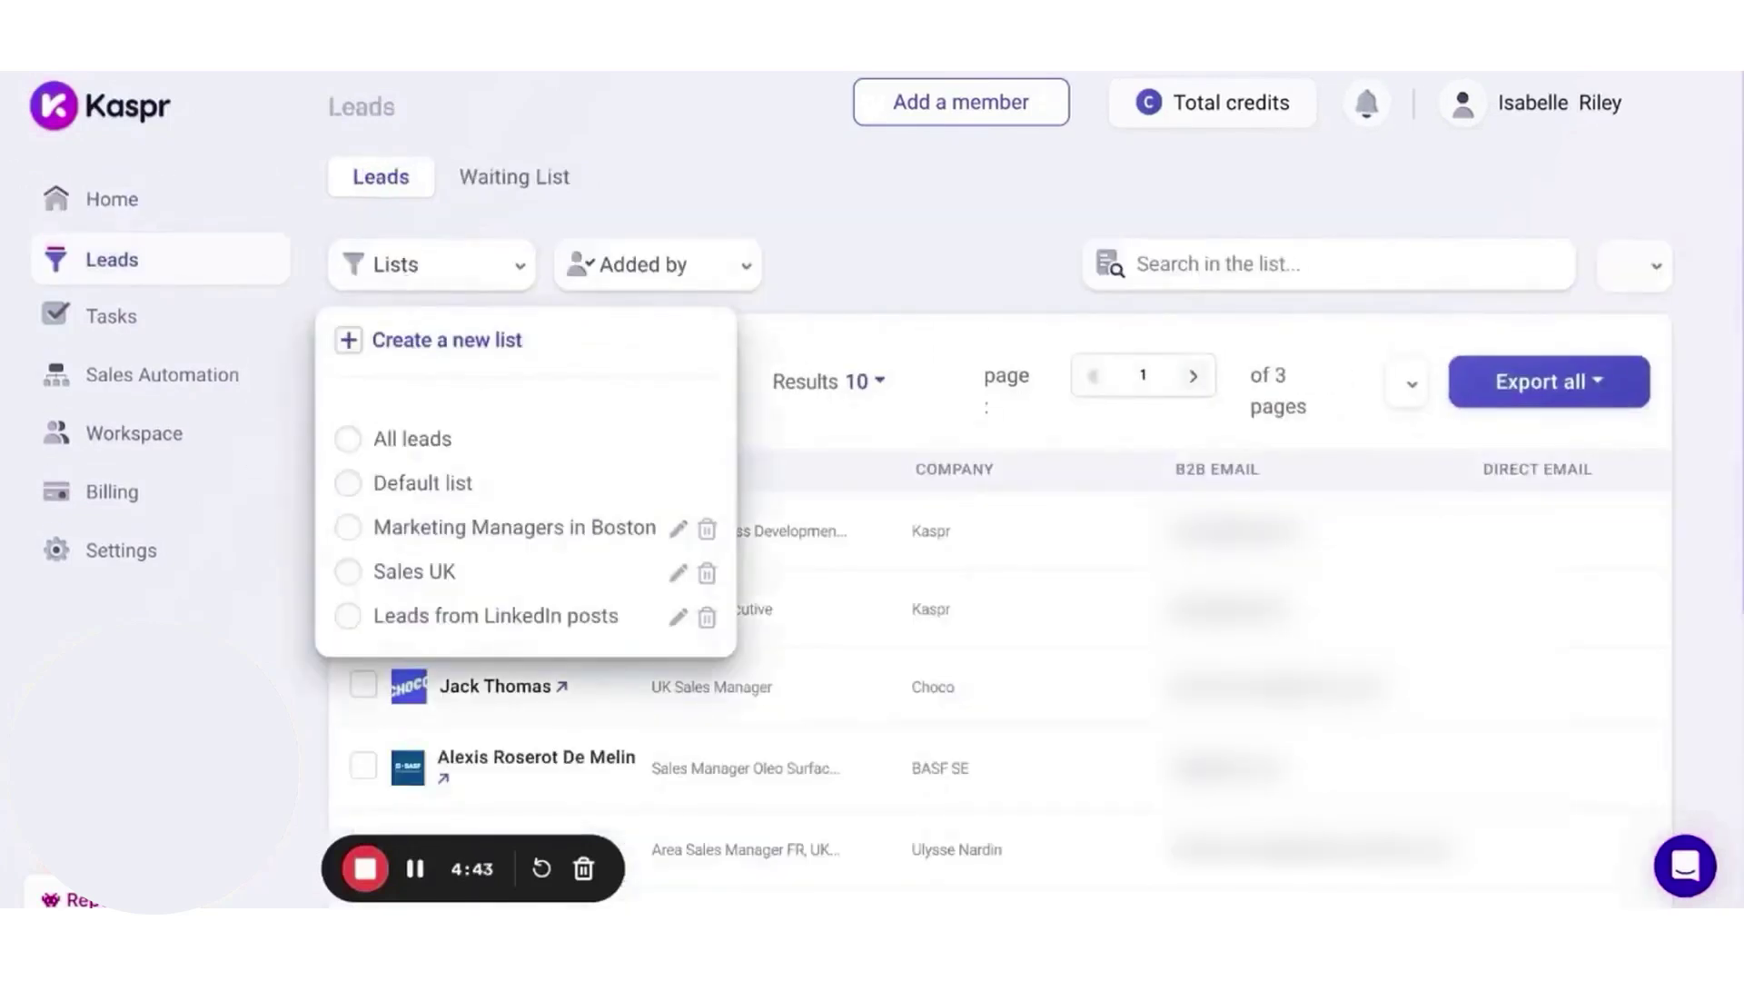
pyautogui.click(447, 340)
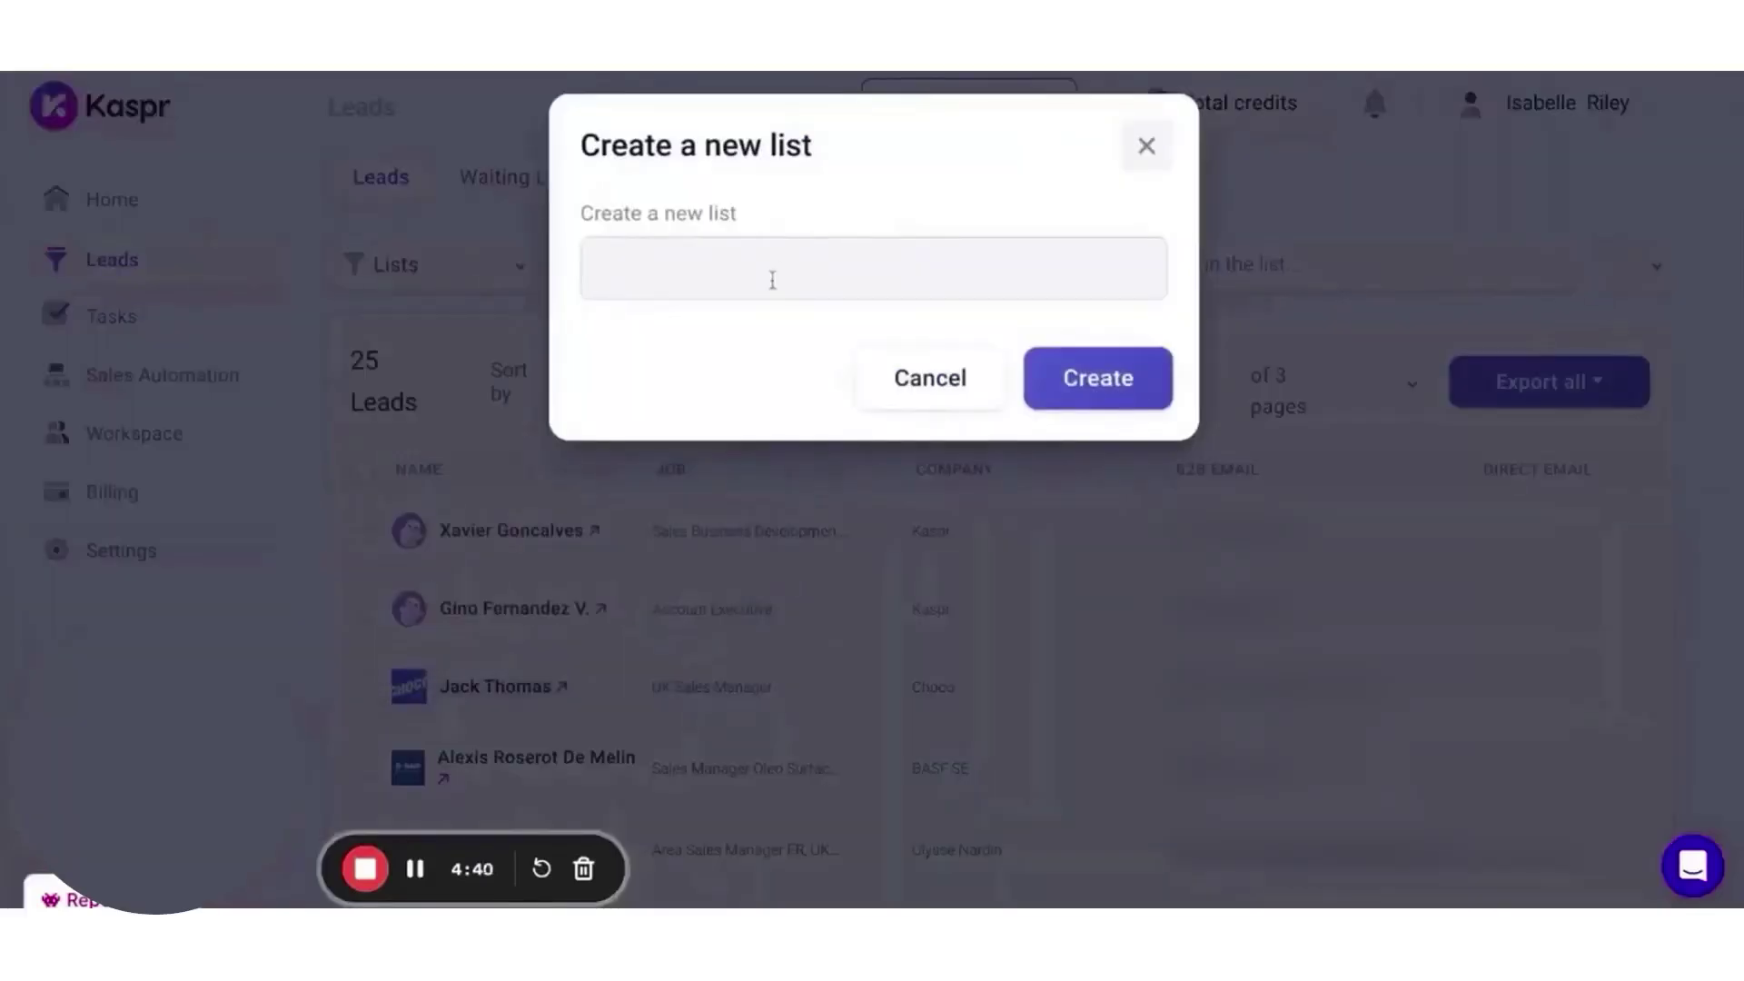
pyautogui.write('Cognism UK')
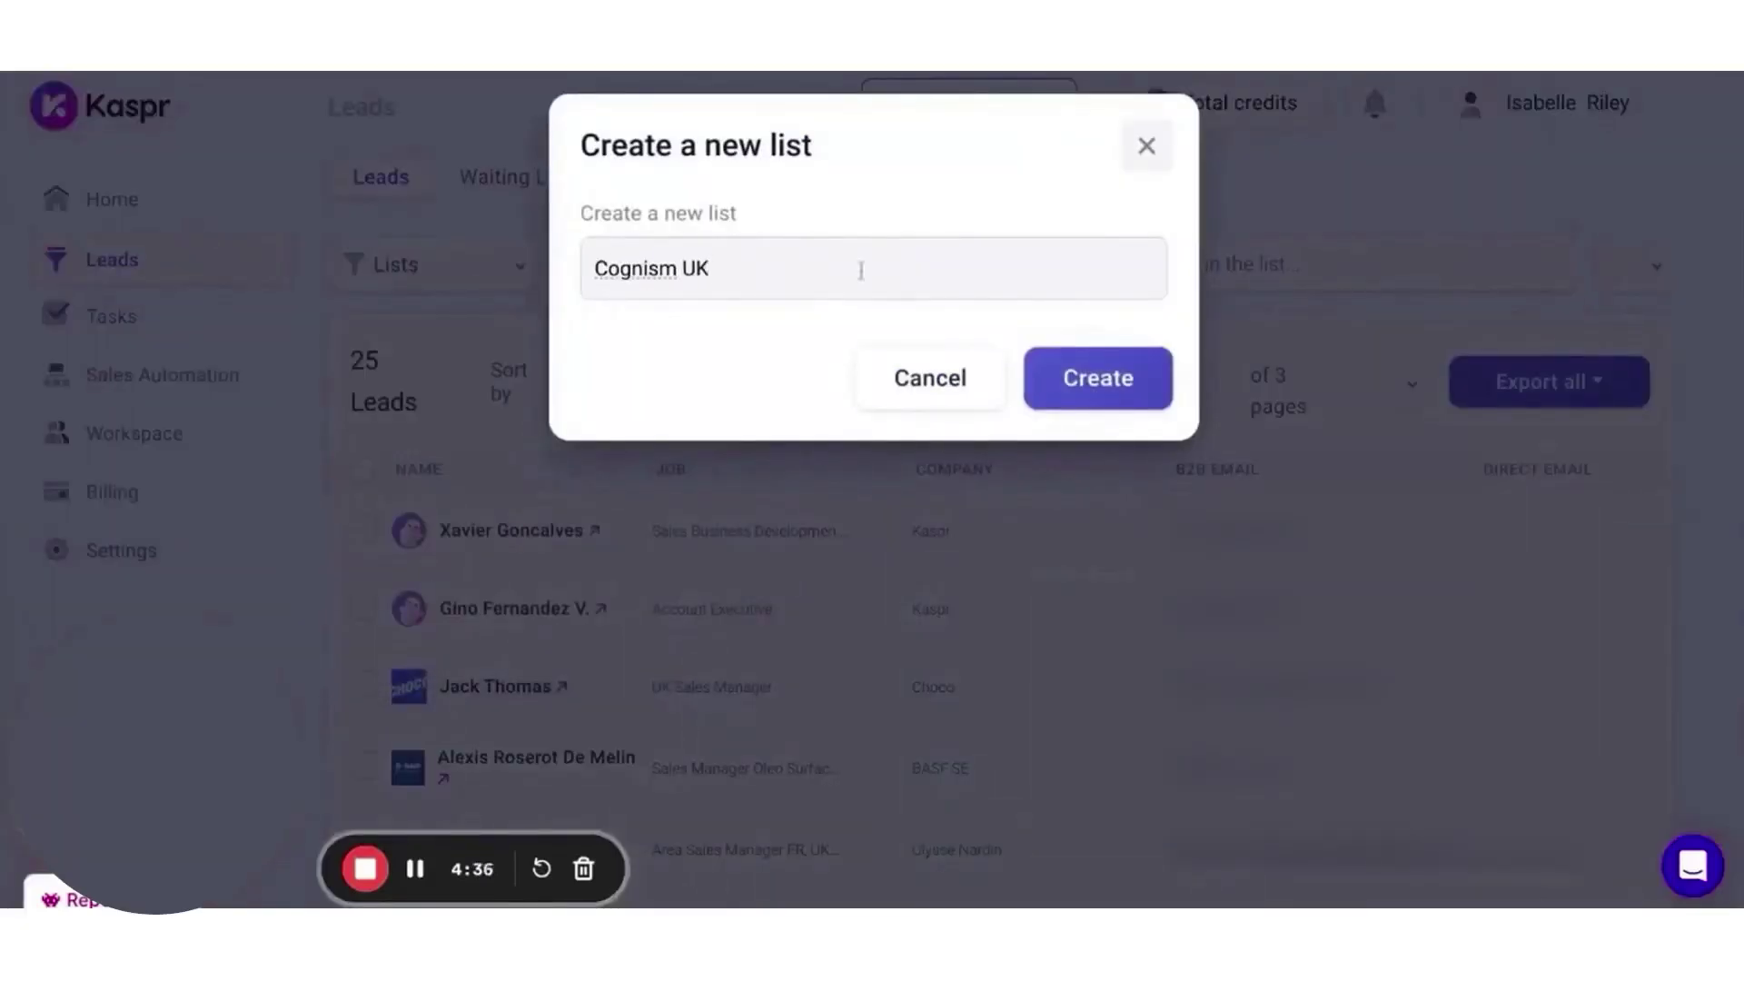
pyautogui.click(1104, 385)
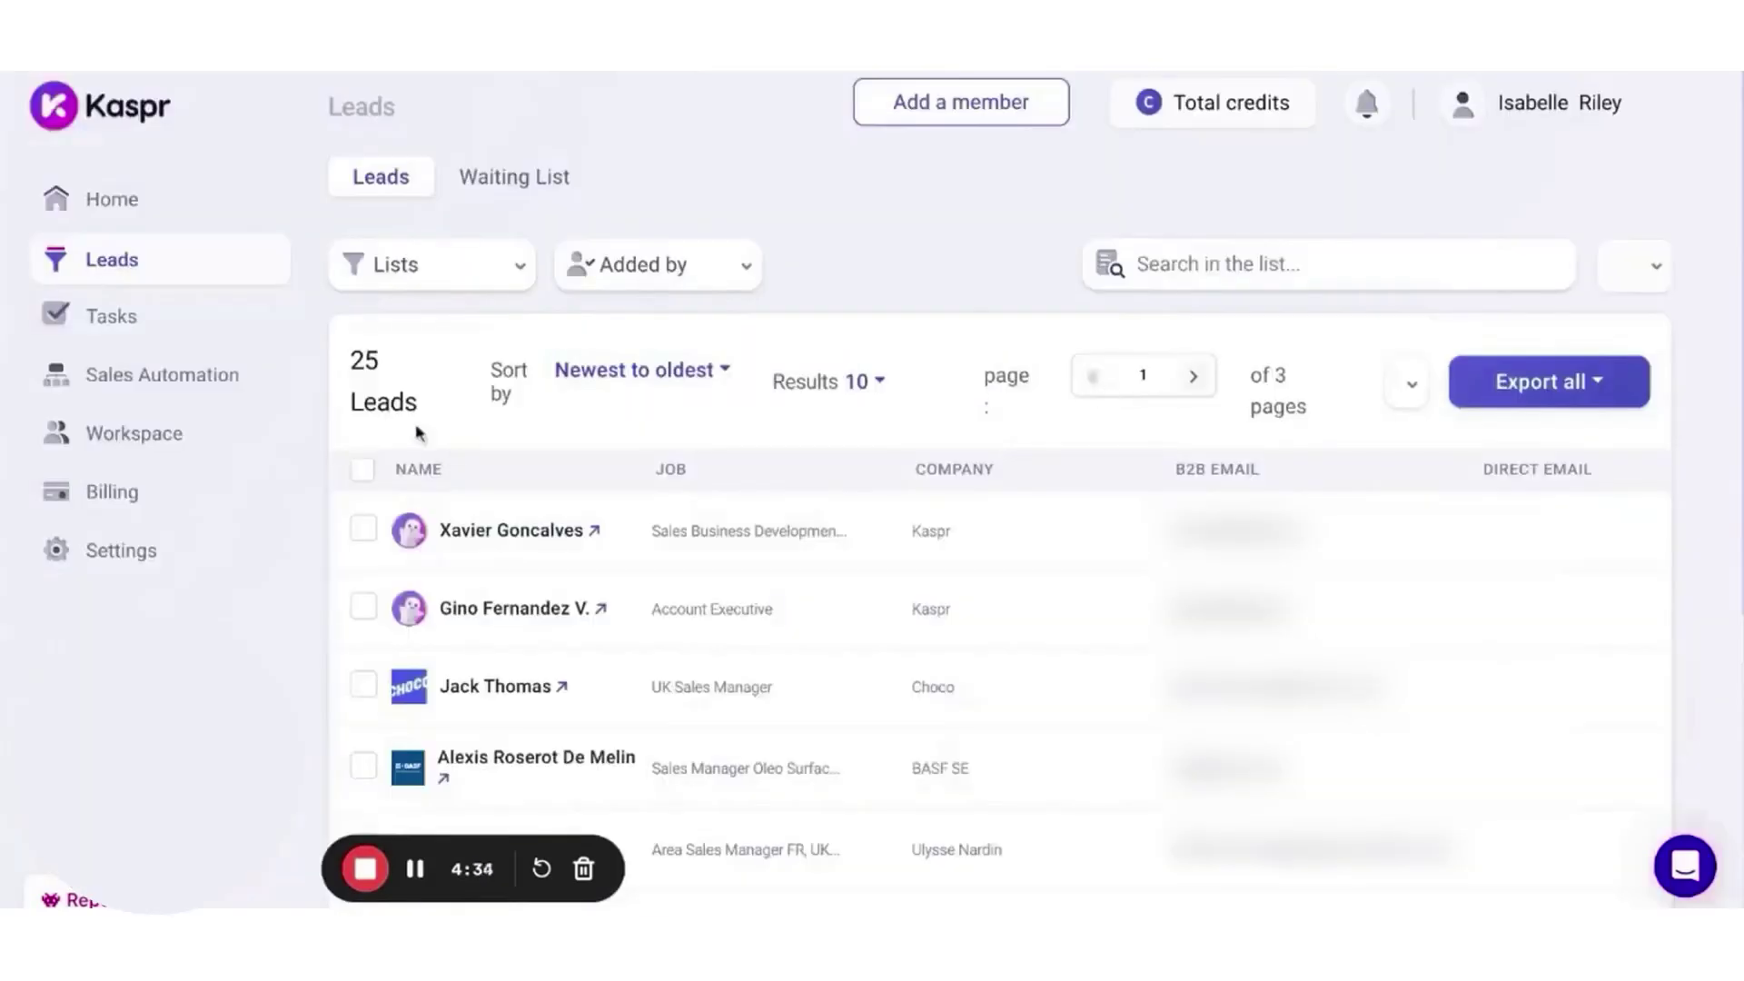
pyautogui.click(182, 375)
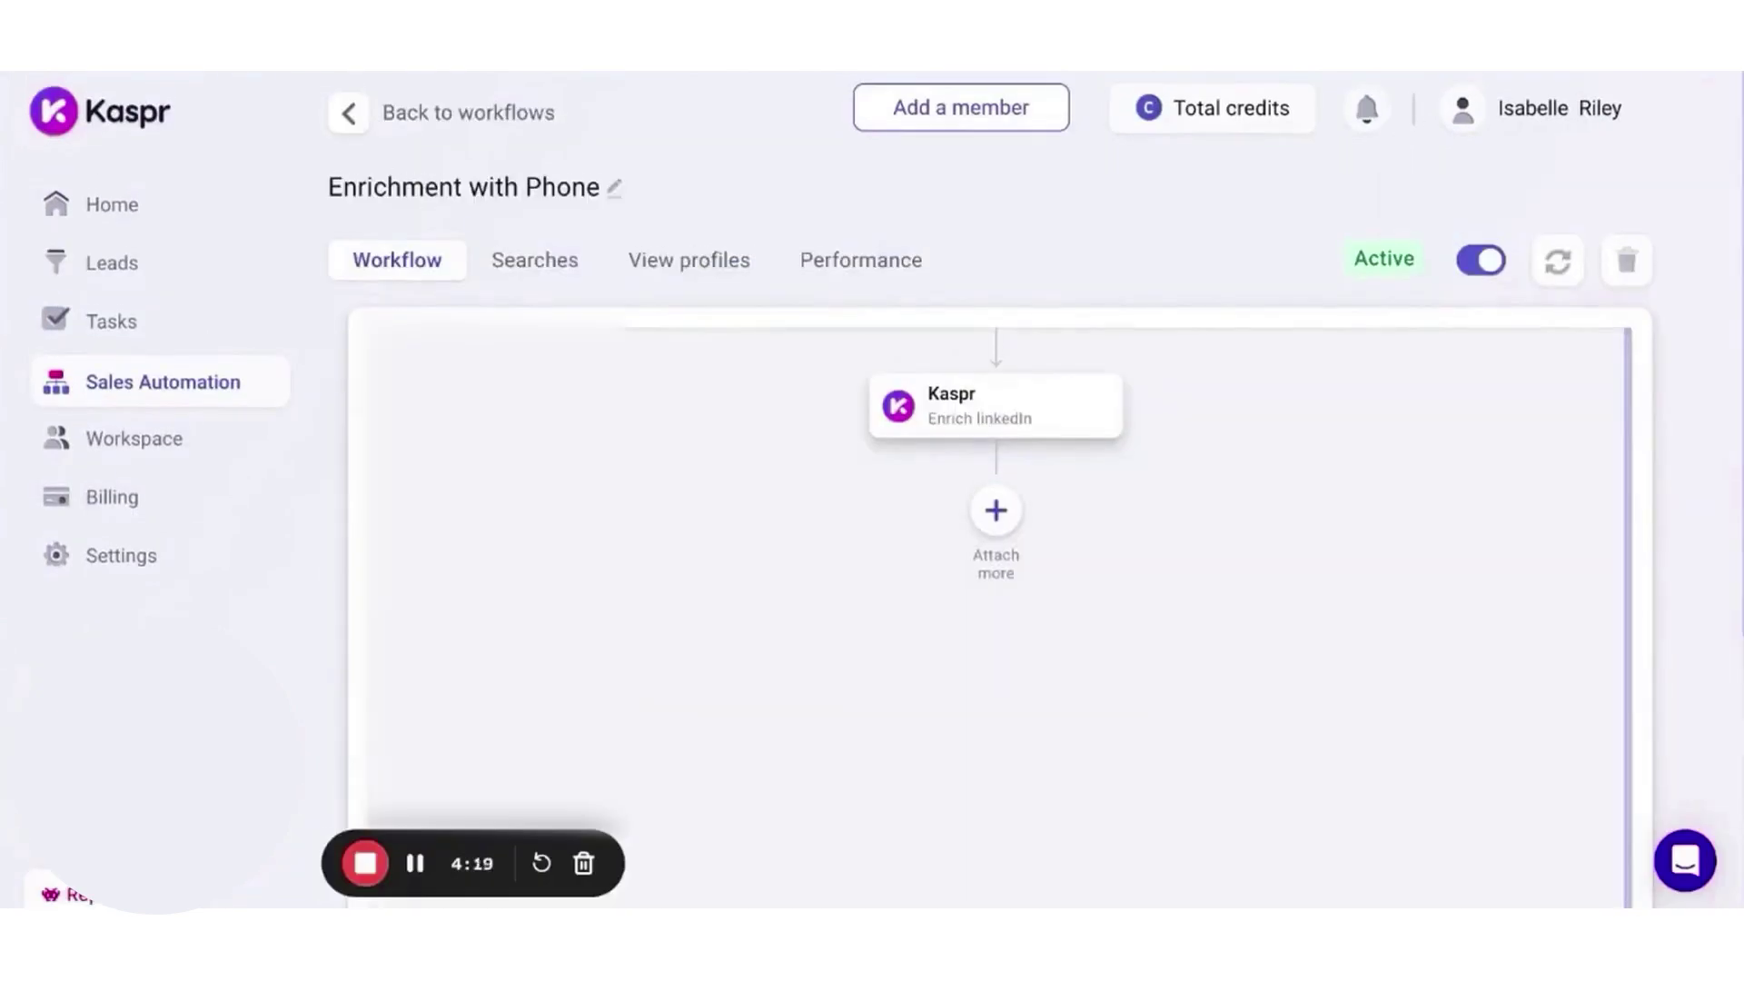
# - Uncheck 'B2B email Required' on the LinkedIn enrichment step and save it
pyautogui.click(1047, 416)
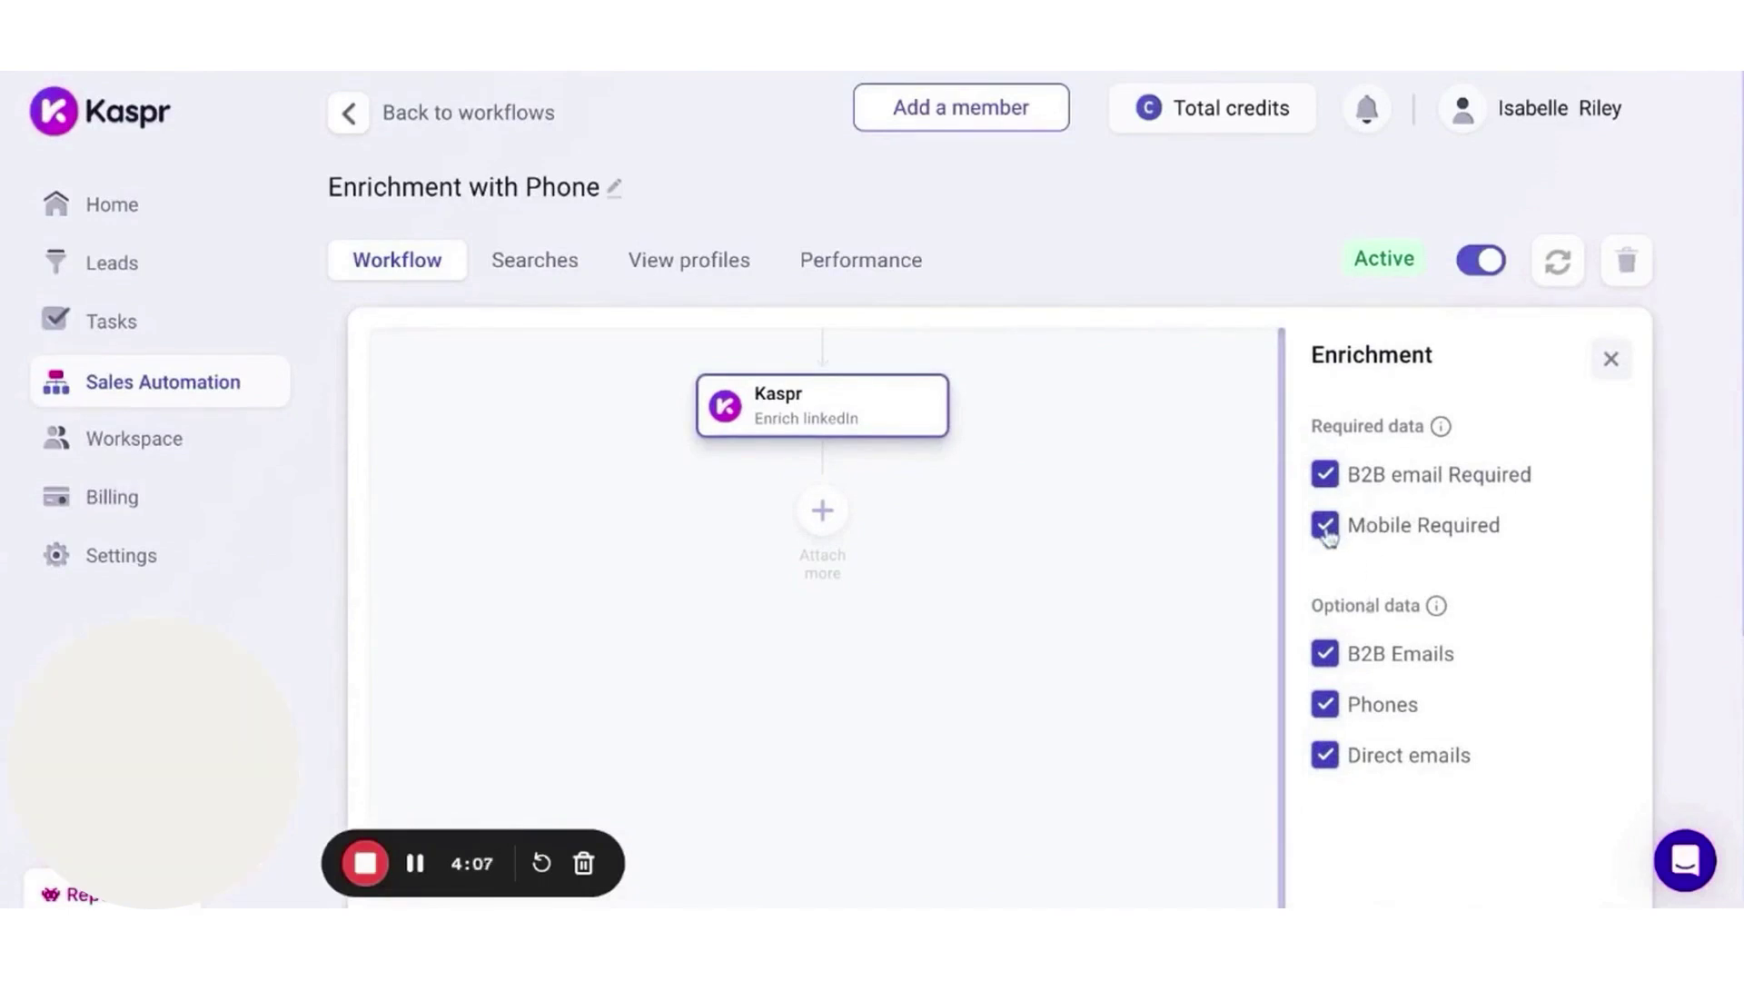
pyautogui.click(1325, 475)
pyautogui.scroll(-5, 1333, 671)
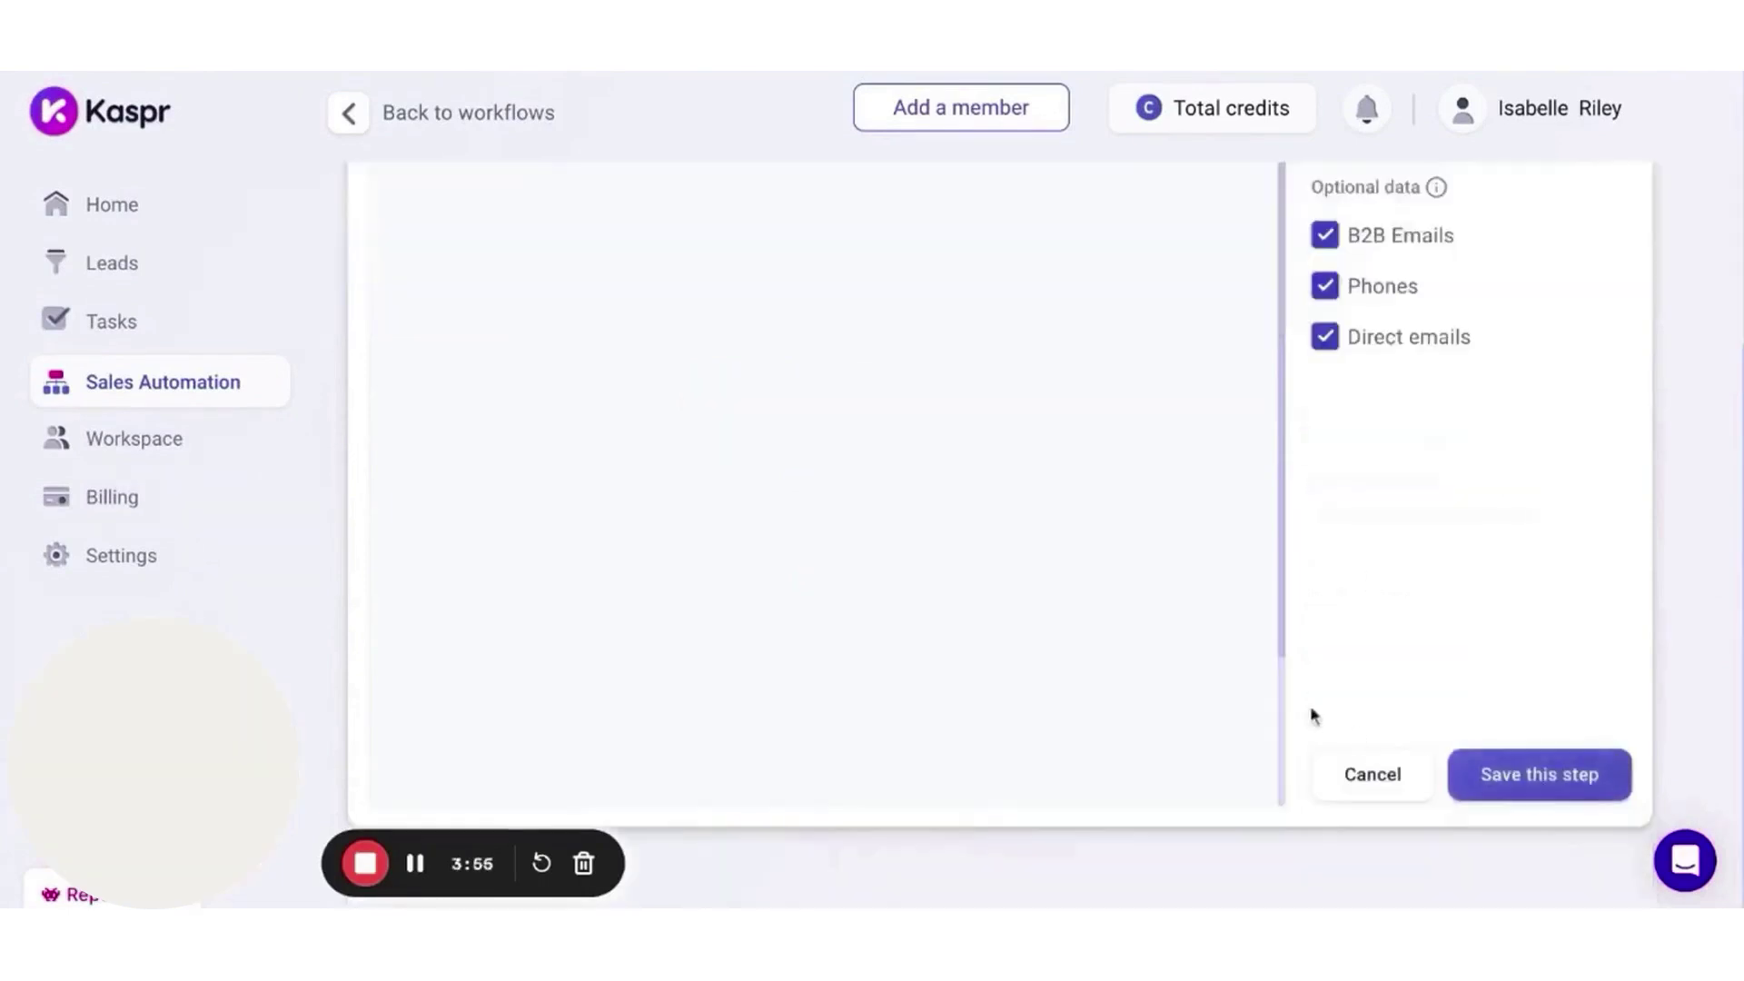
pyautogui.click(1525, 784)
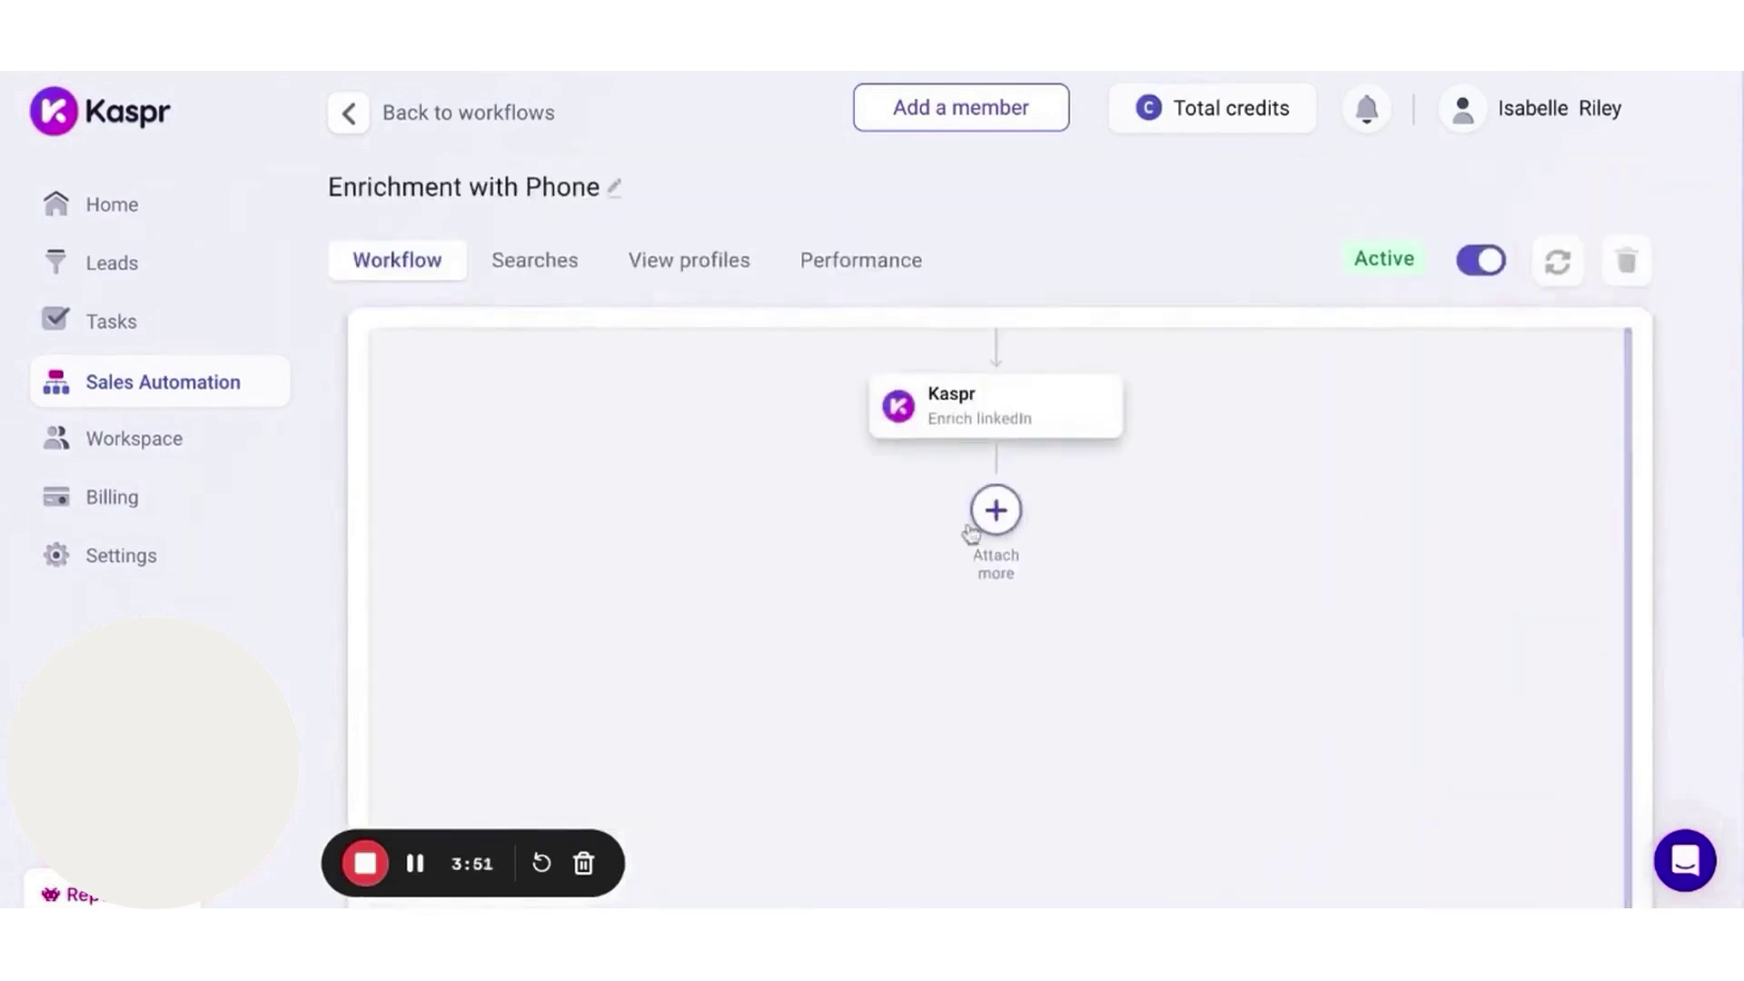
# - Attach a HubSpot integration after the enrichment step, then switch to the LinkedIn search
pyautogui.click(996, 510)
pyautogui.scroll(-1, 1308, 581)
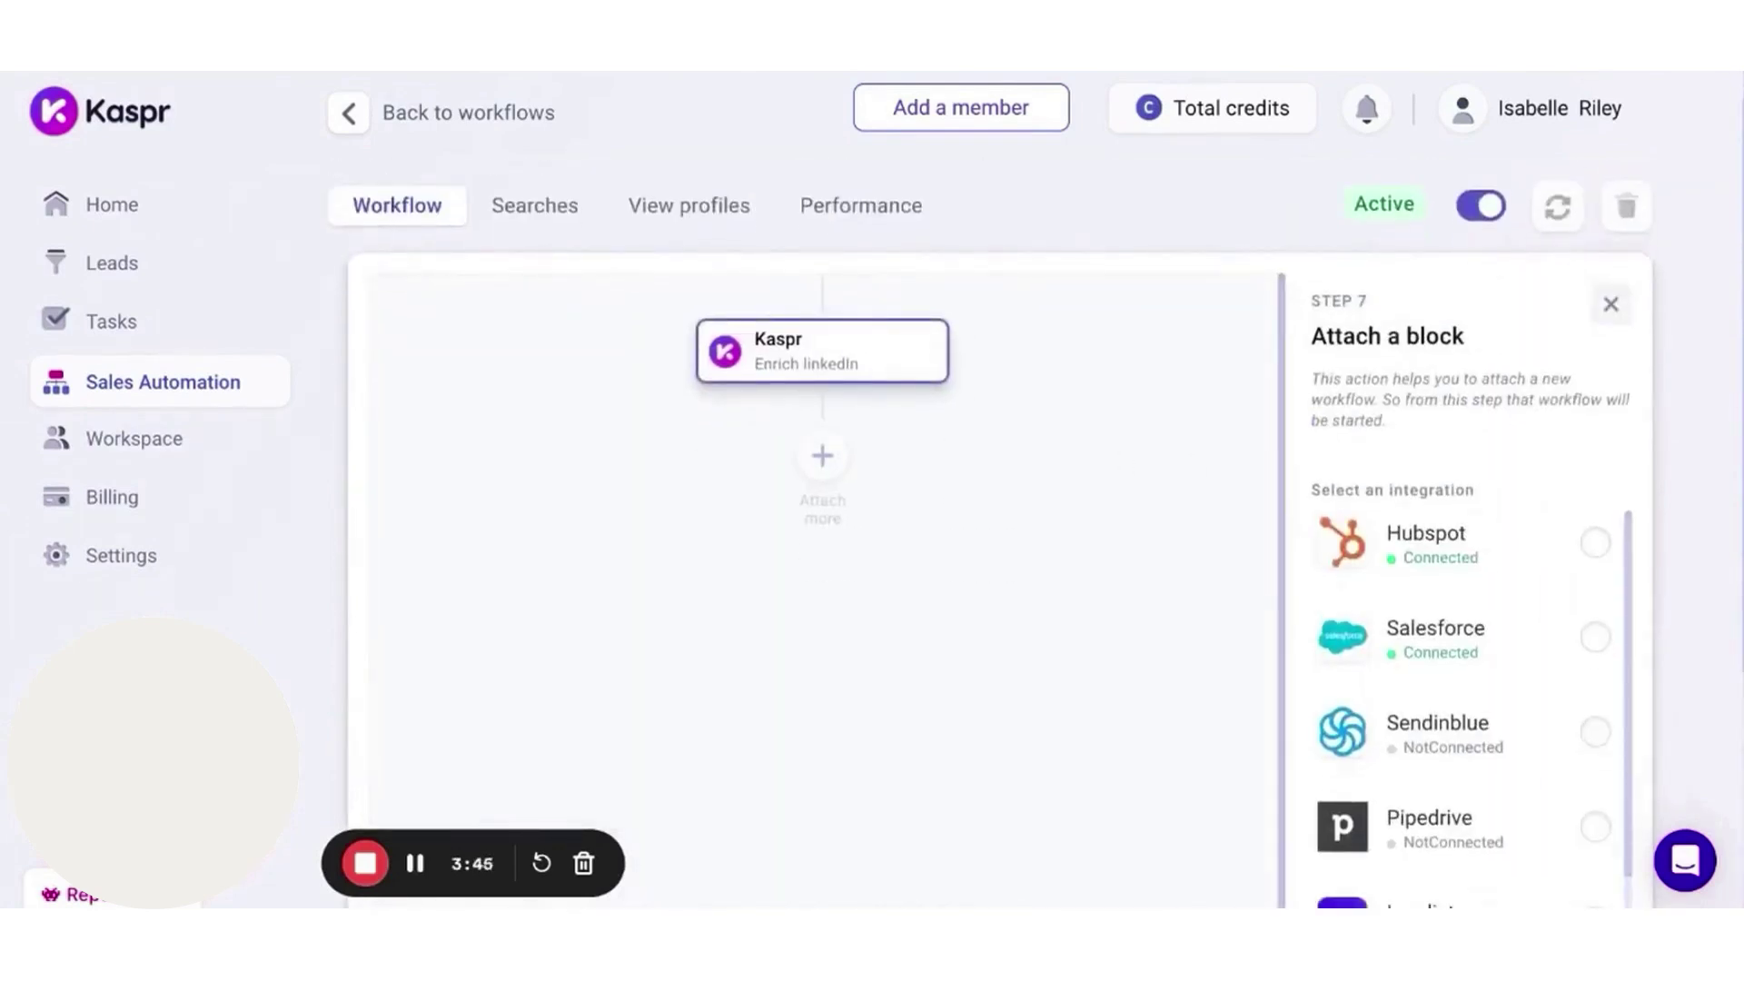
pyautogui.click(1595, 542)
pyautogui.scroll(-6, 1523, 724)
pyautogui.click(1537, 786)
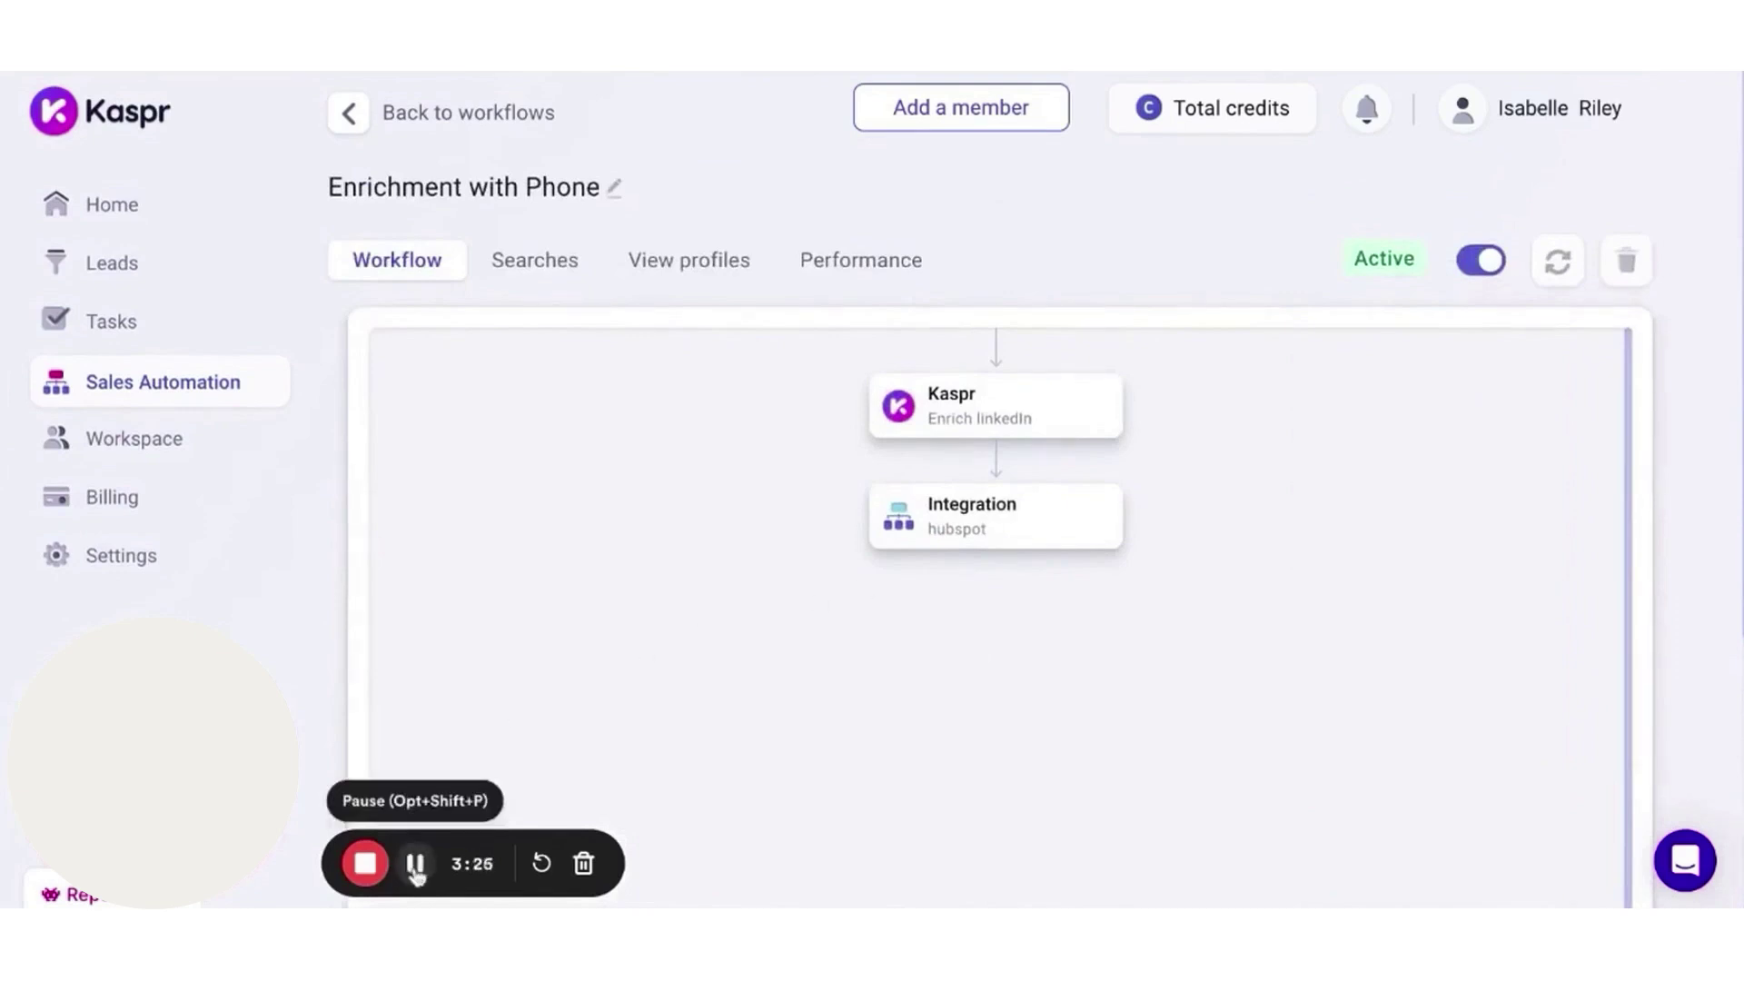
pyautogui.hotkey('ctrl', 'Tab')
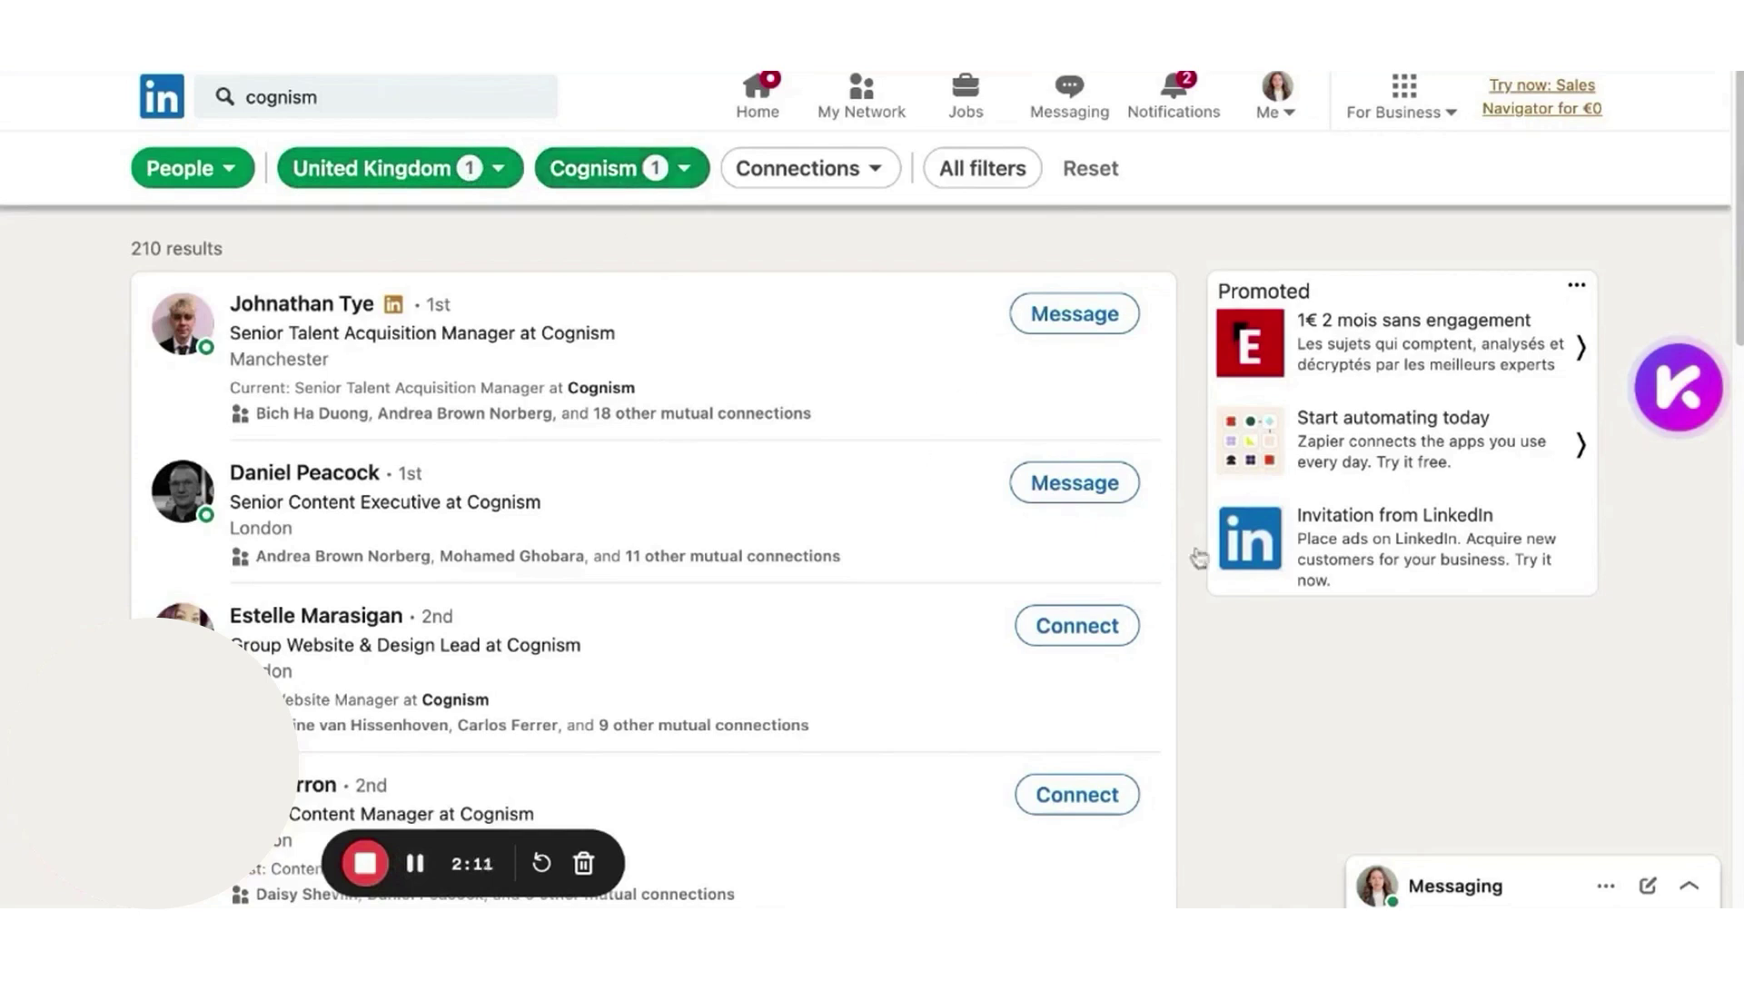
# - Launch 'Cognism people UK' running Enrichment with Phone on 210 leads into Cognism UK
pyautogui.click(1693, 420)
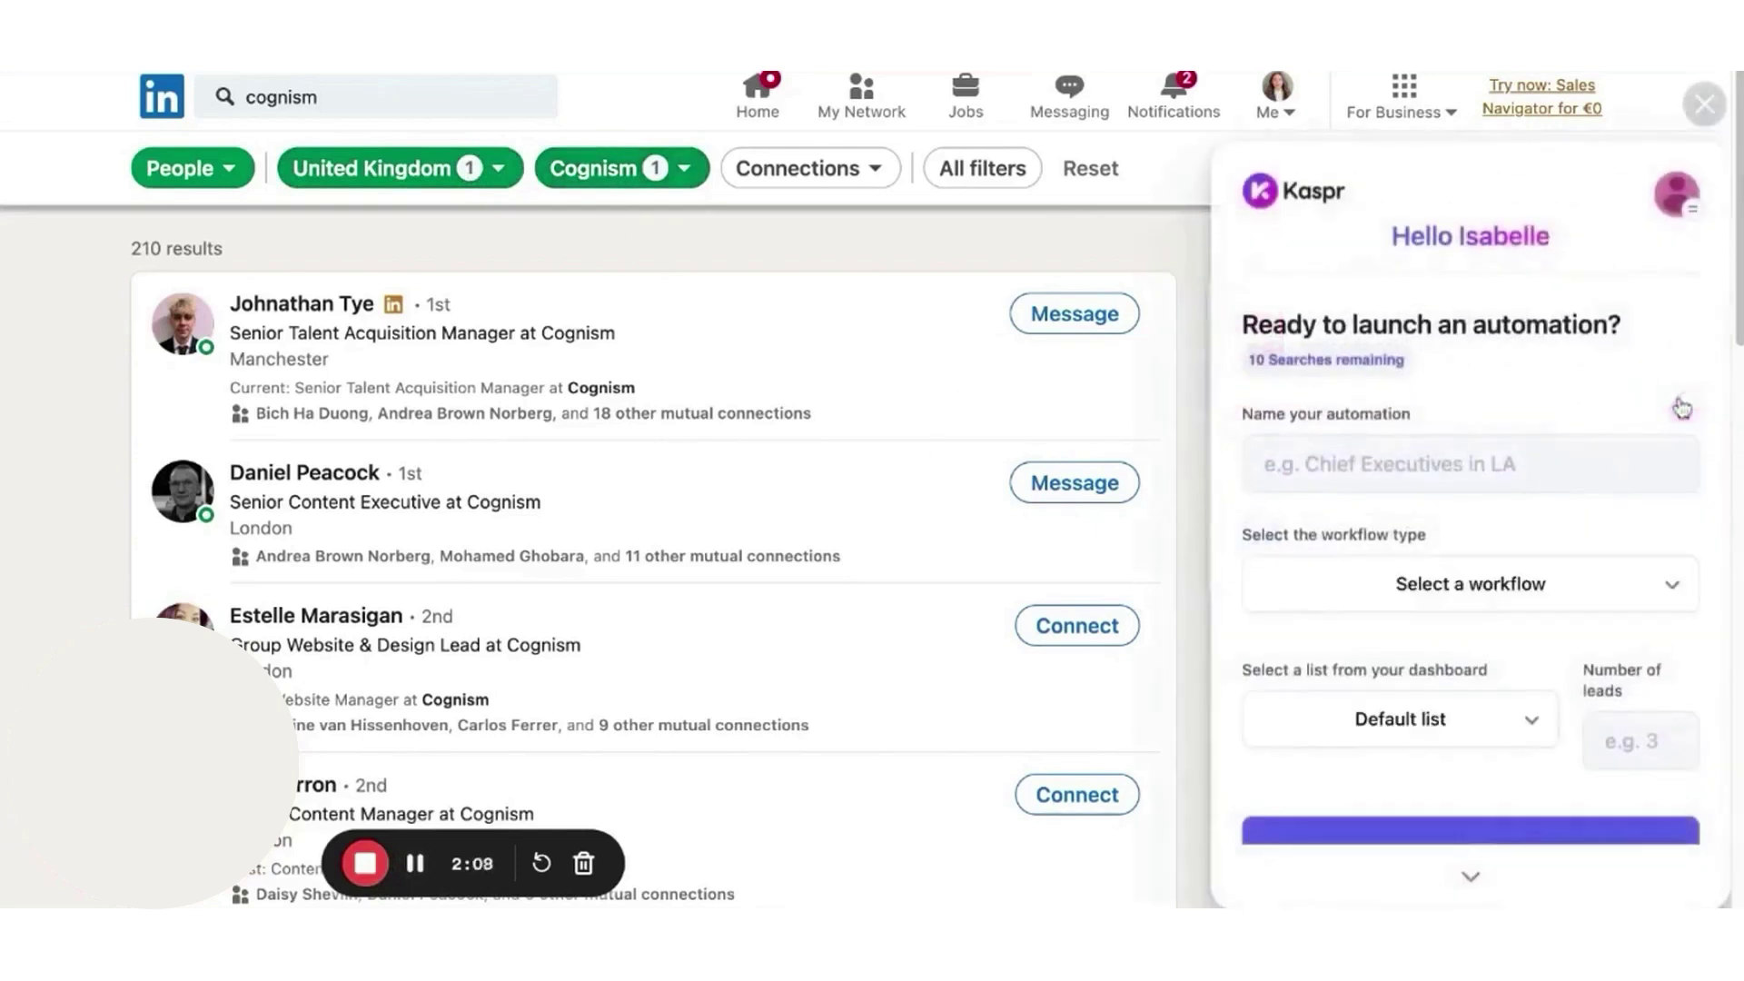
pyautogui.click(1417, 463)
pyautogui.write('Cognism')
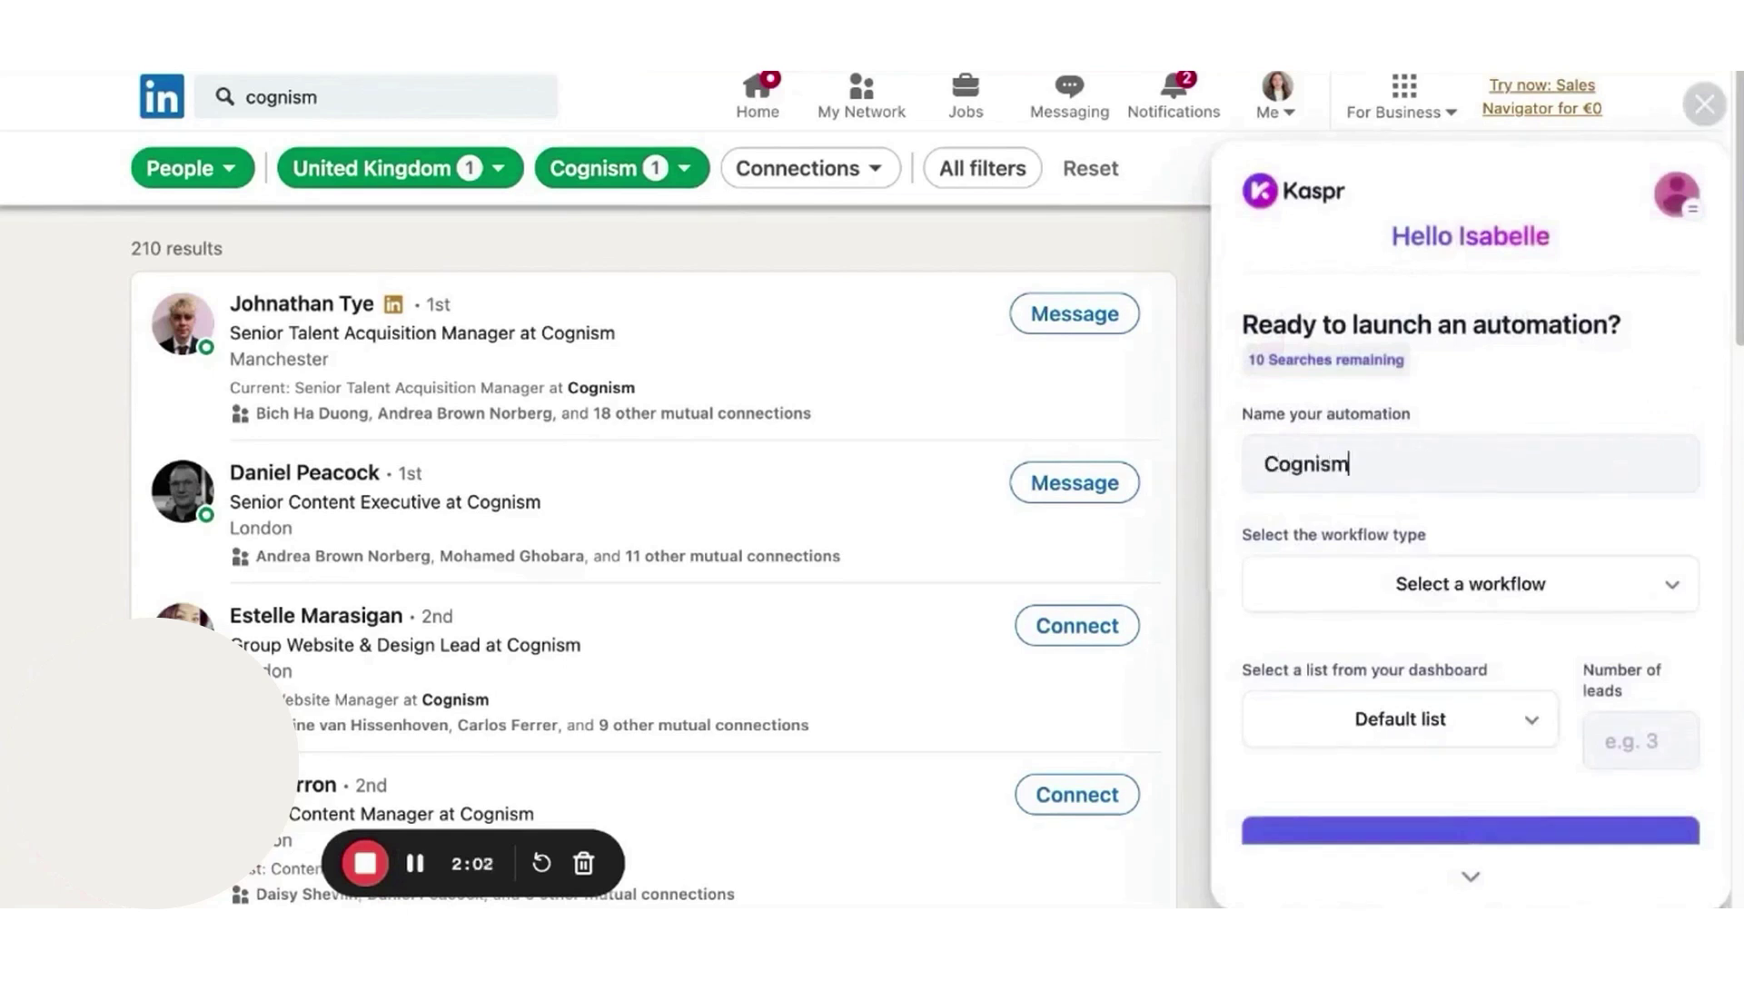
pyautogui.write(' people UK')
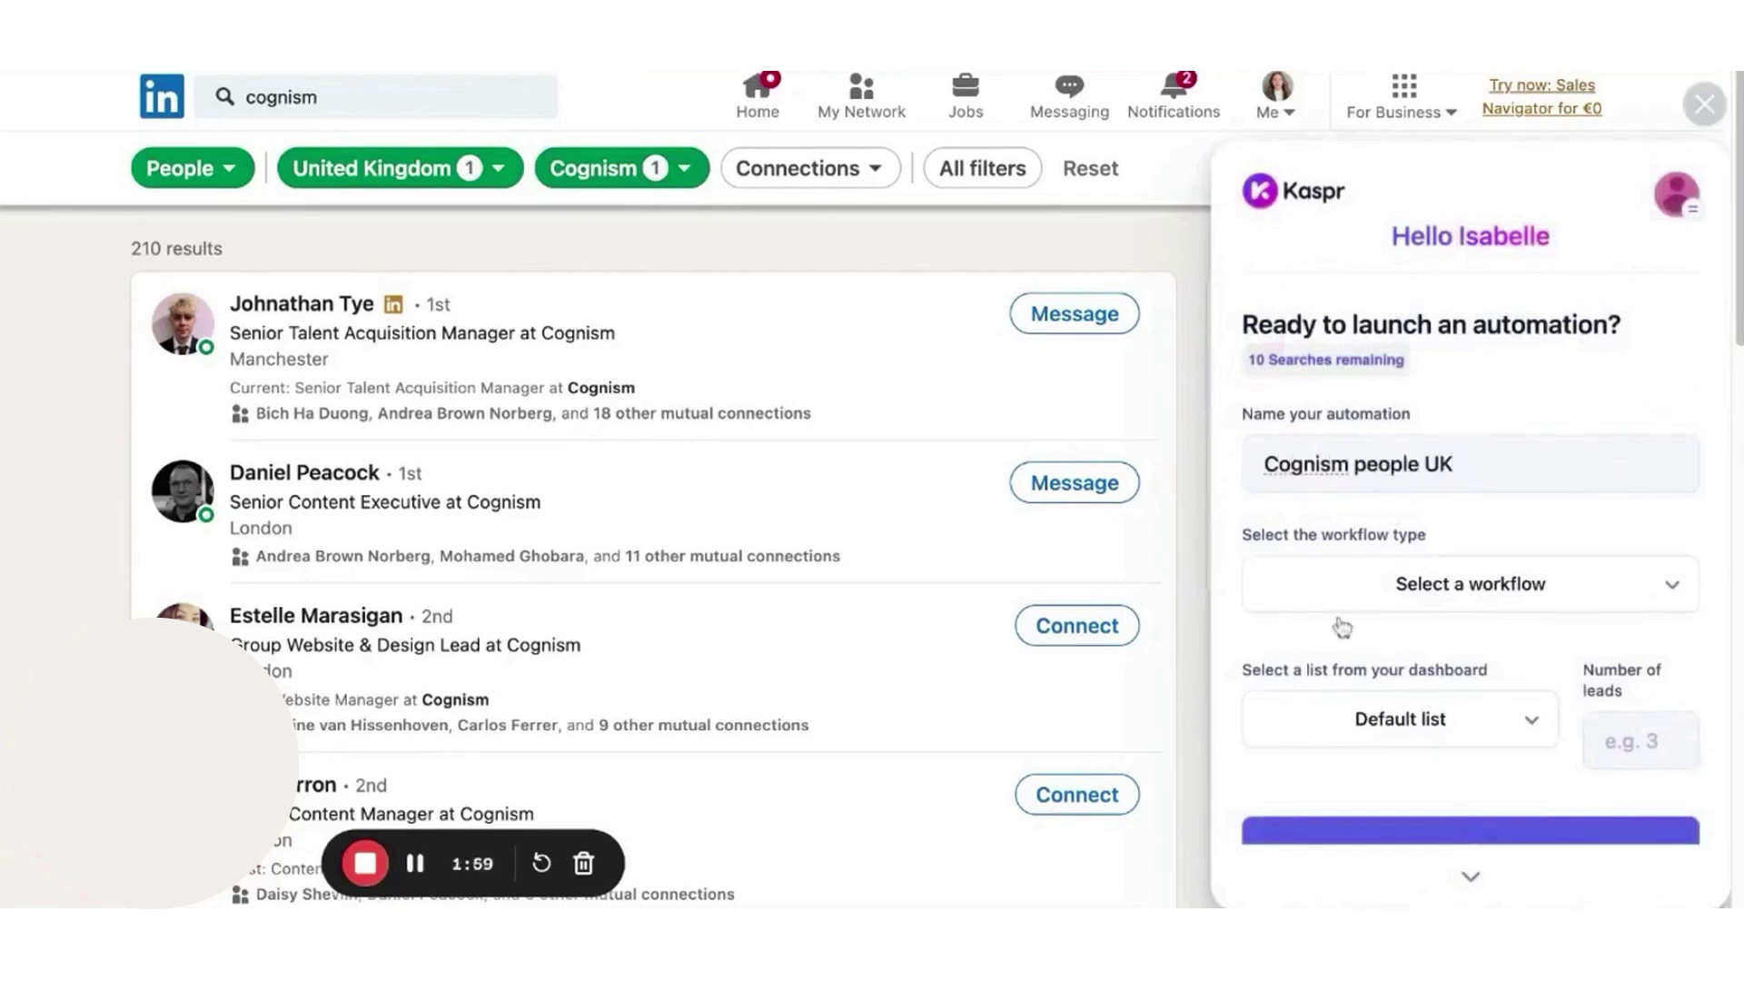
pyautogui.click(1374, 605)
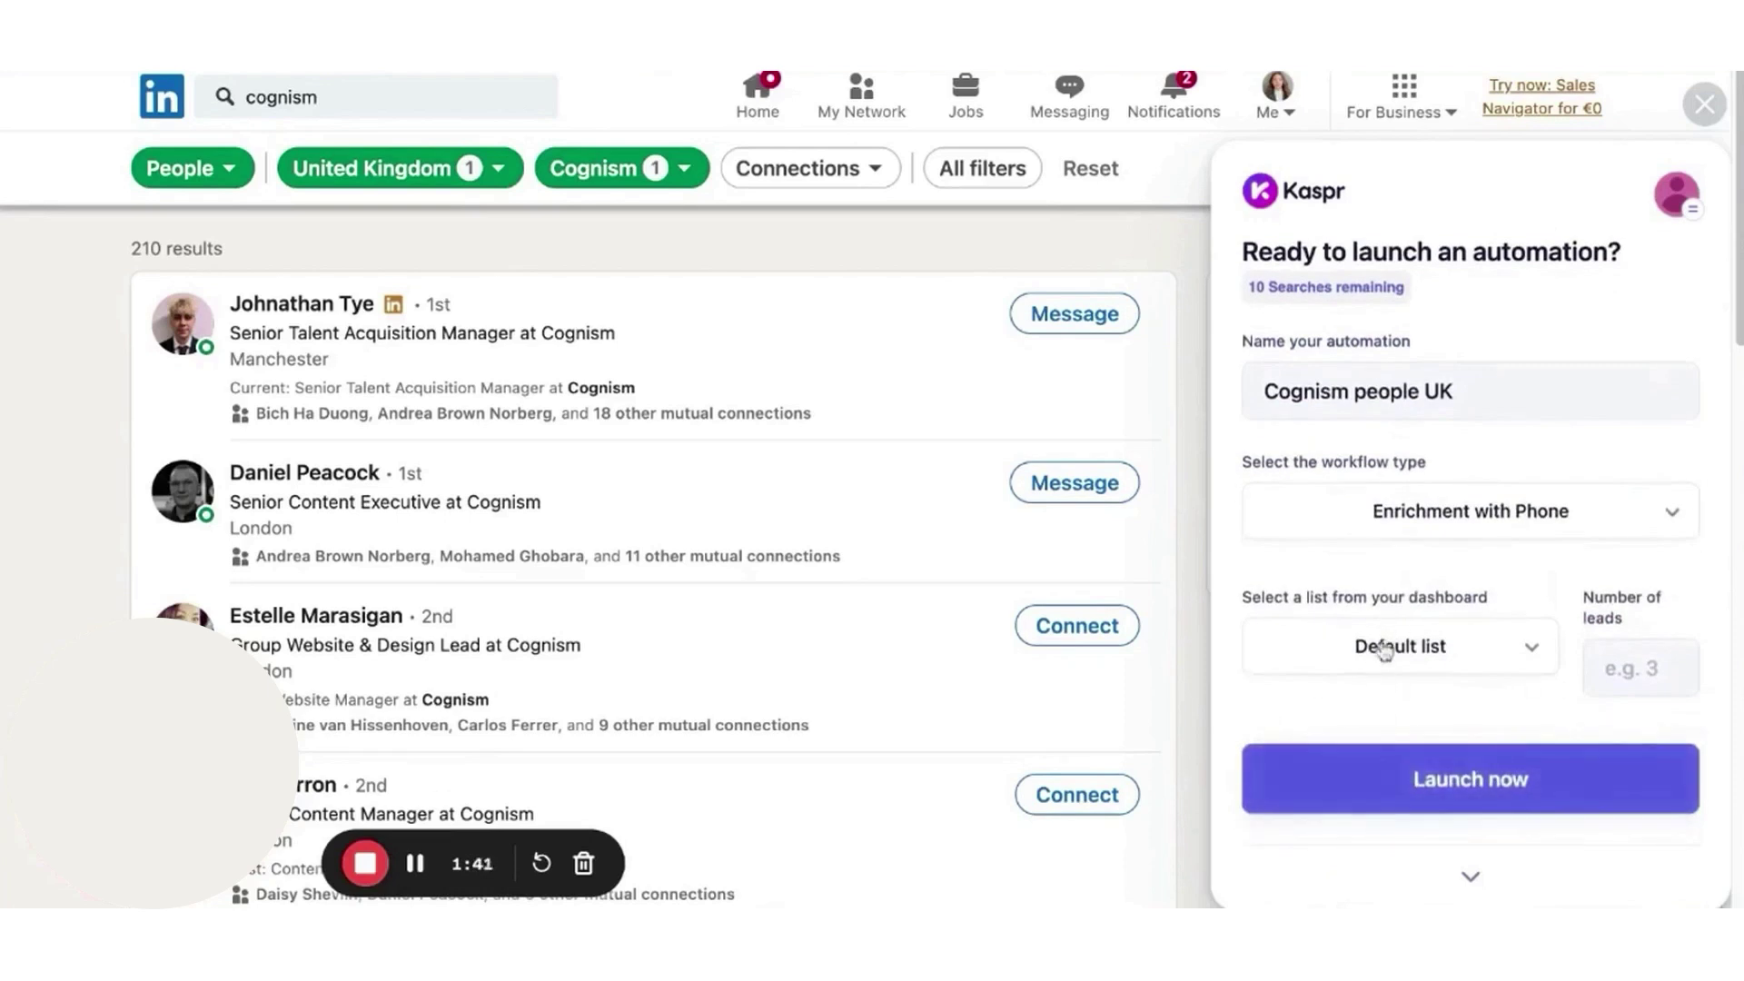
pyautogui.click(1382, 661)
pyautogui.scroll(-2, 1362, 786)
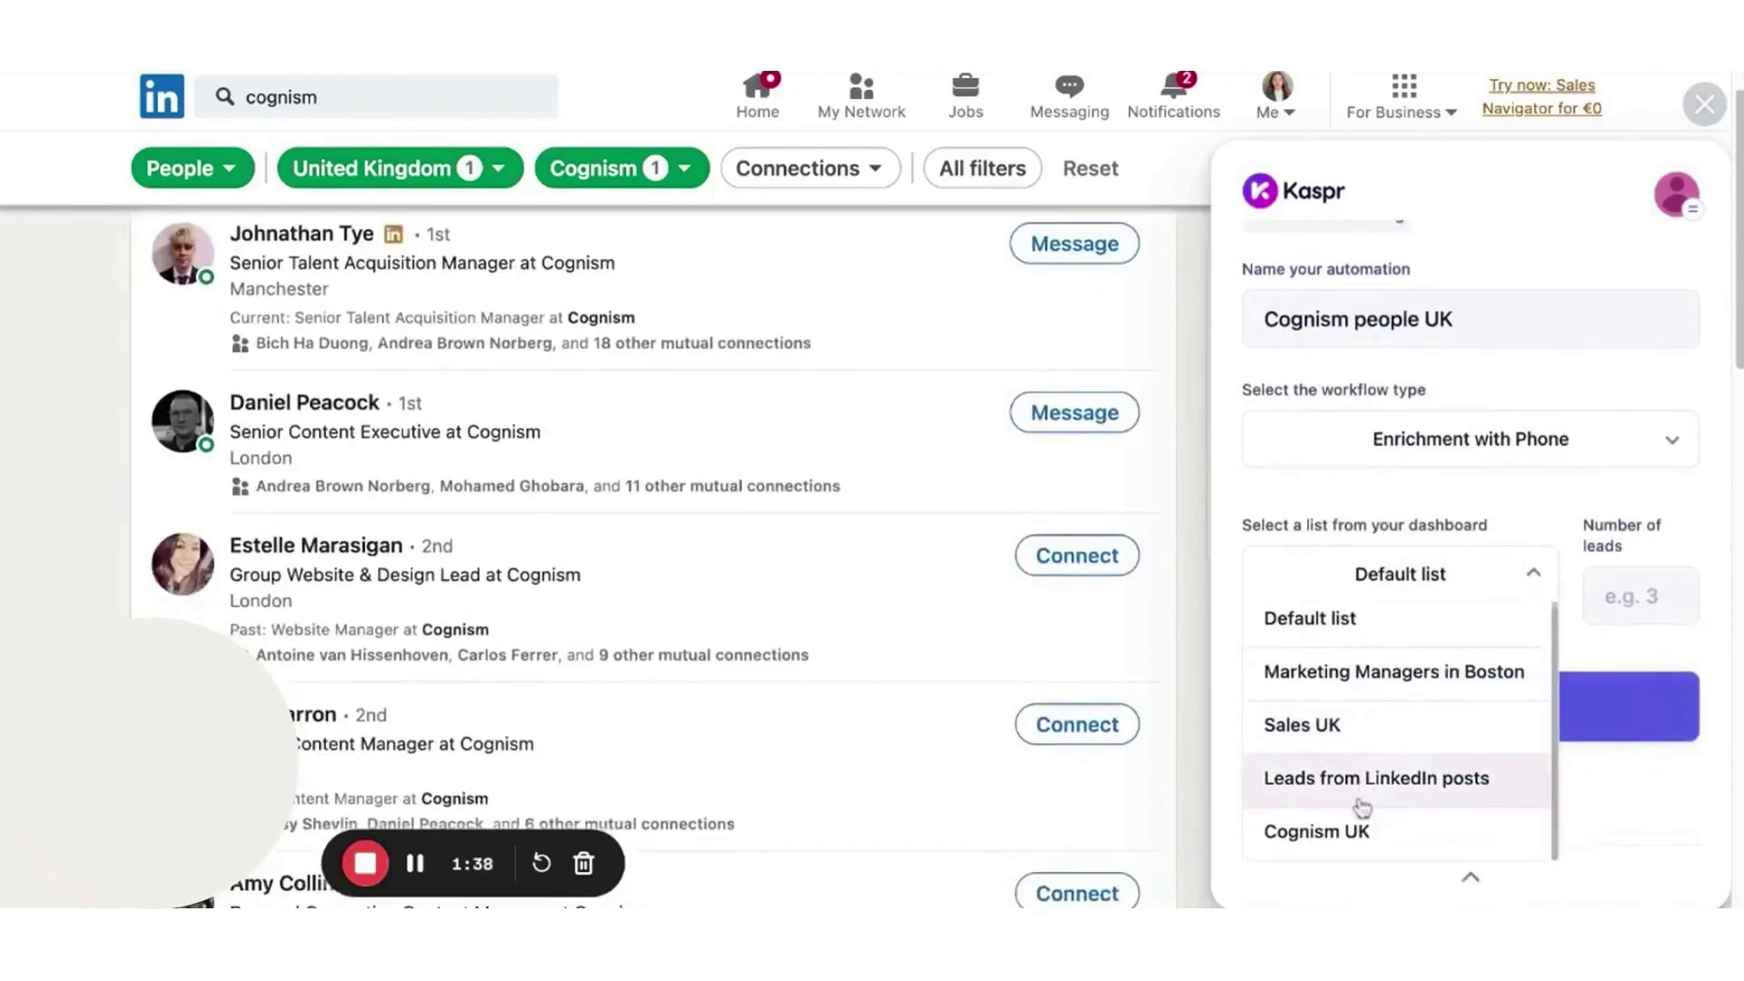
pyautogui.click(1357, 829)
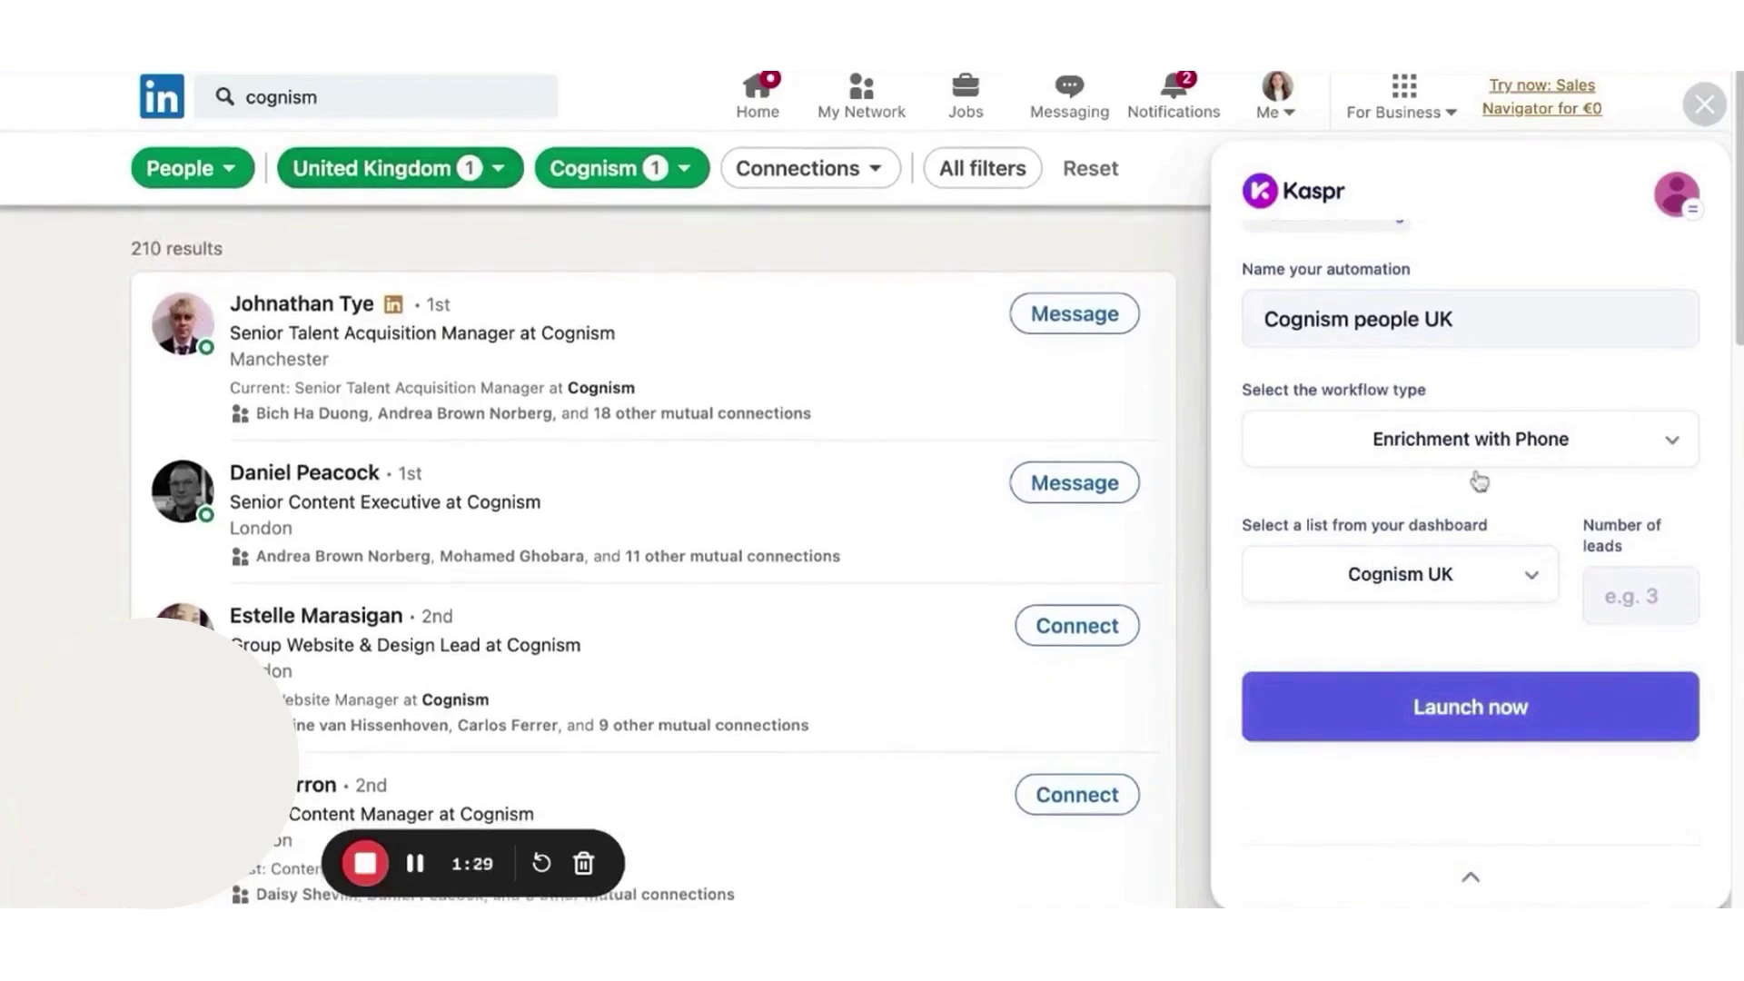
pyautogui.click(1617, 597)
pyautogui.write('210')
pyautogui.click(1284, 705)
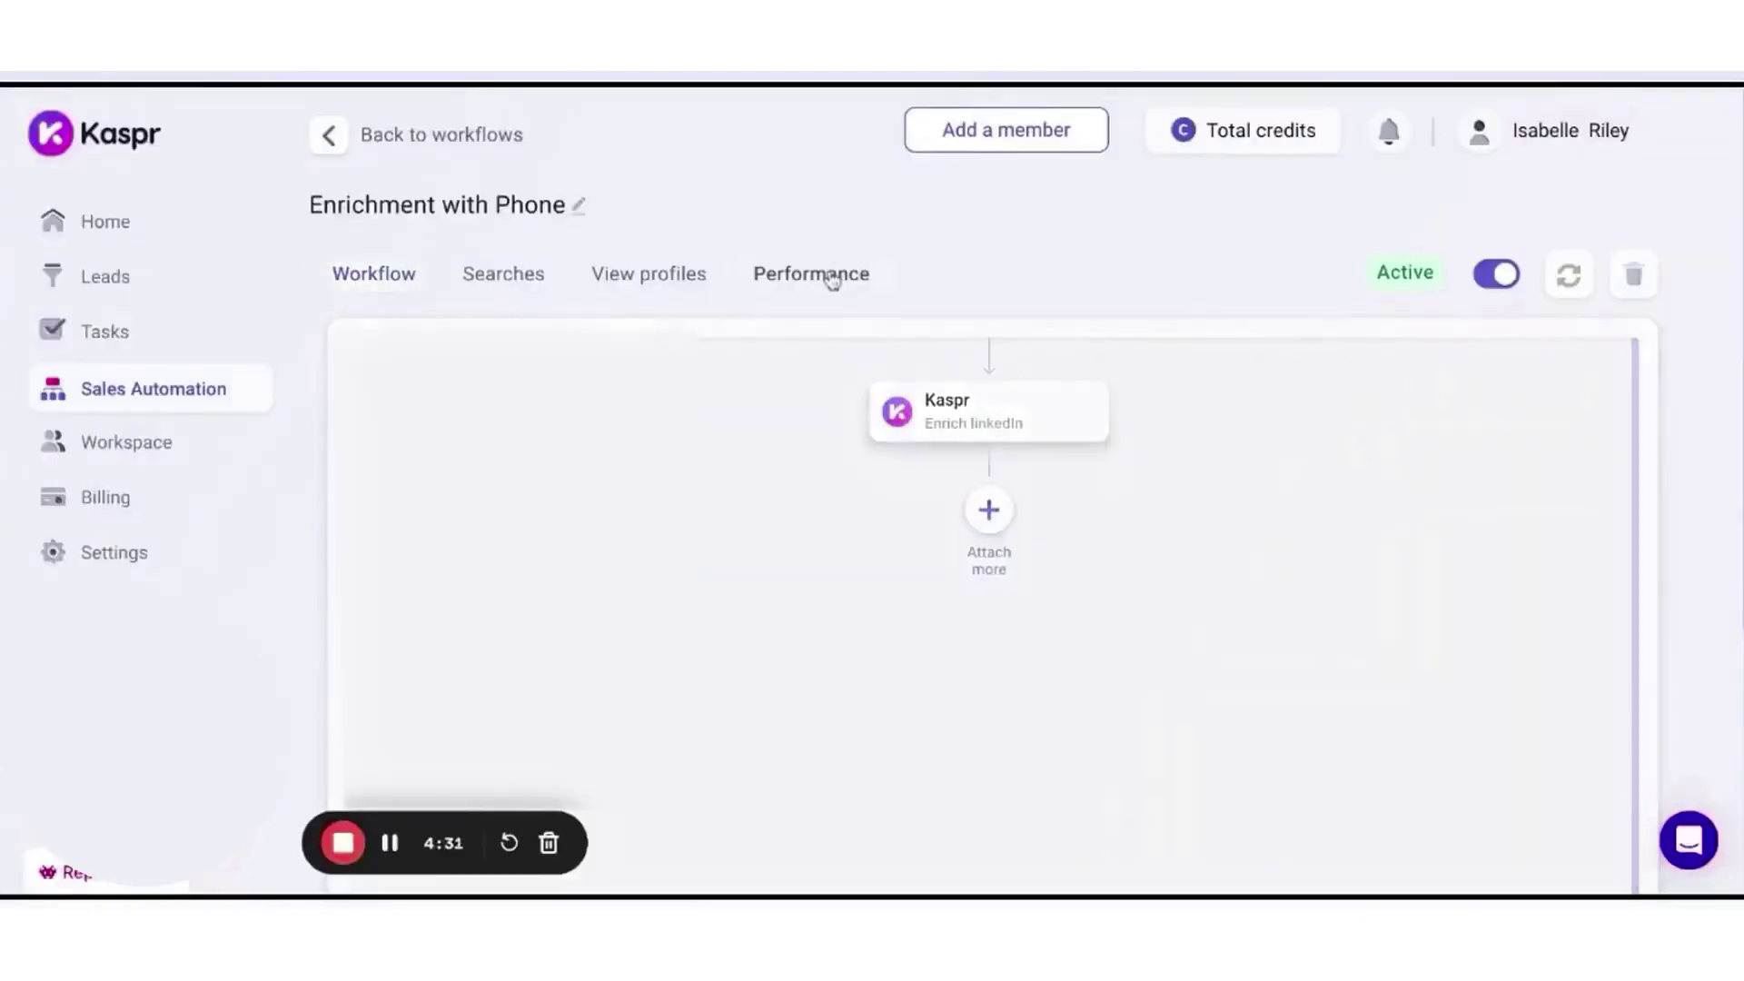
# - Show the Performance tab of the Enrichment with Phone workflow
pyautogui.click(830, 277)
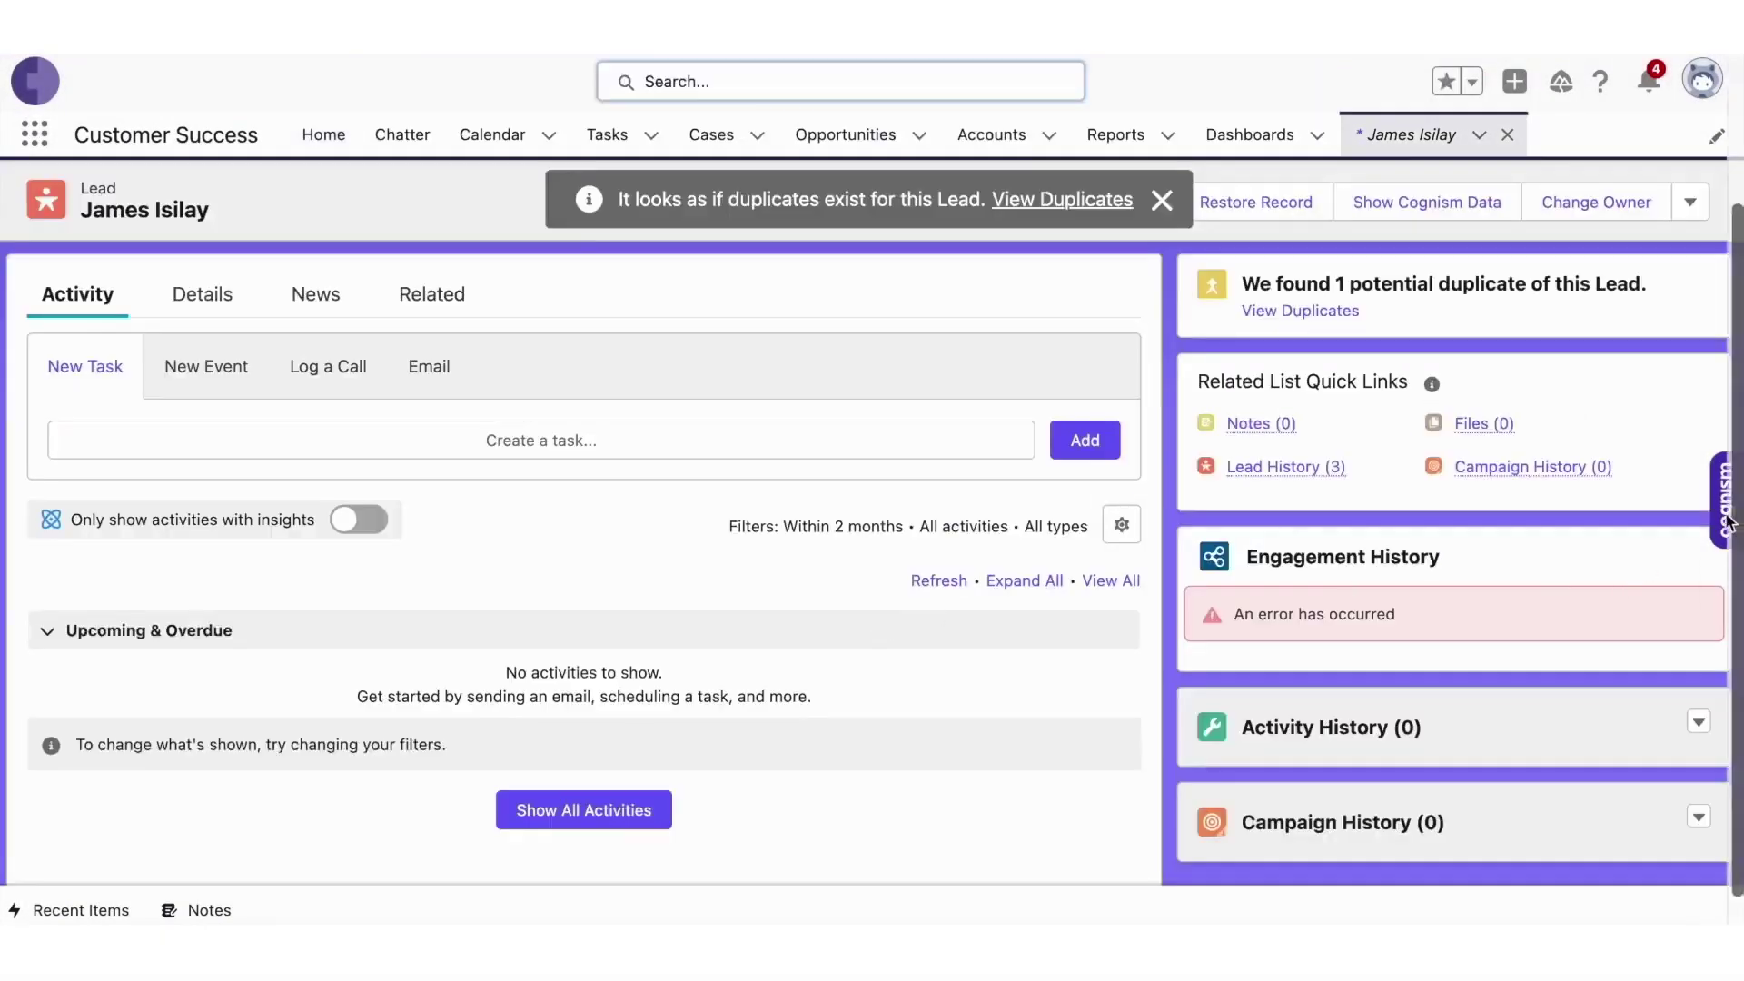
# - Open the lead's Cognism profile and scroll through the Salesforce Details fields
pyautogui.click(1724, 518)
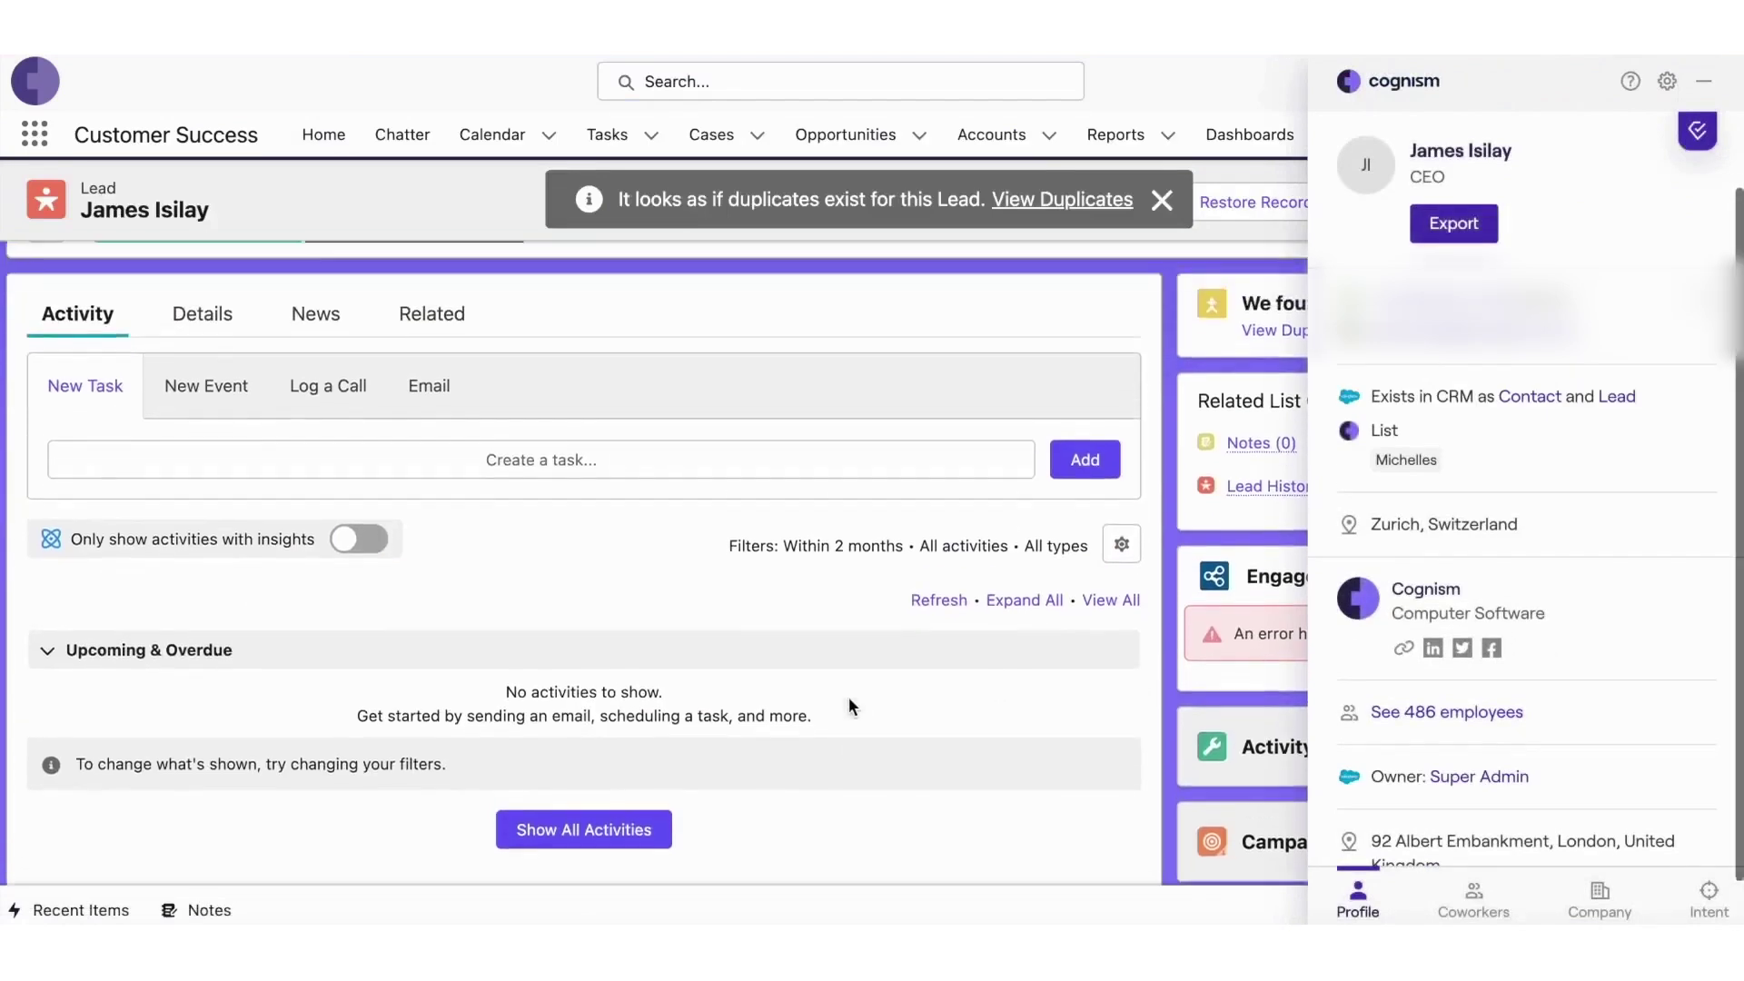
pyautogui.click(205, 360)
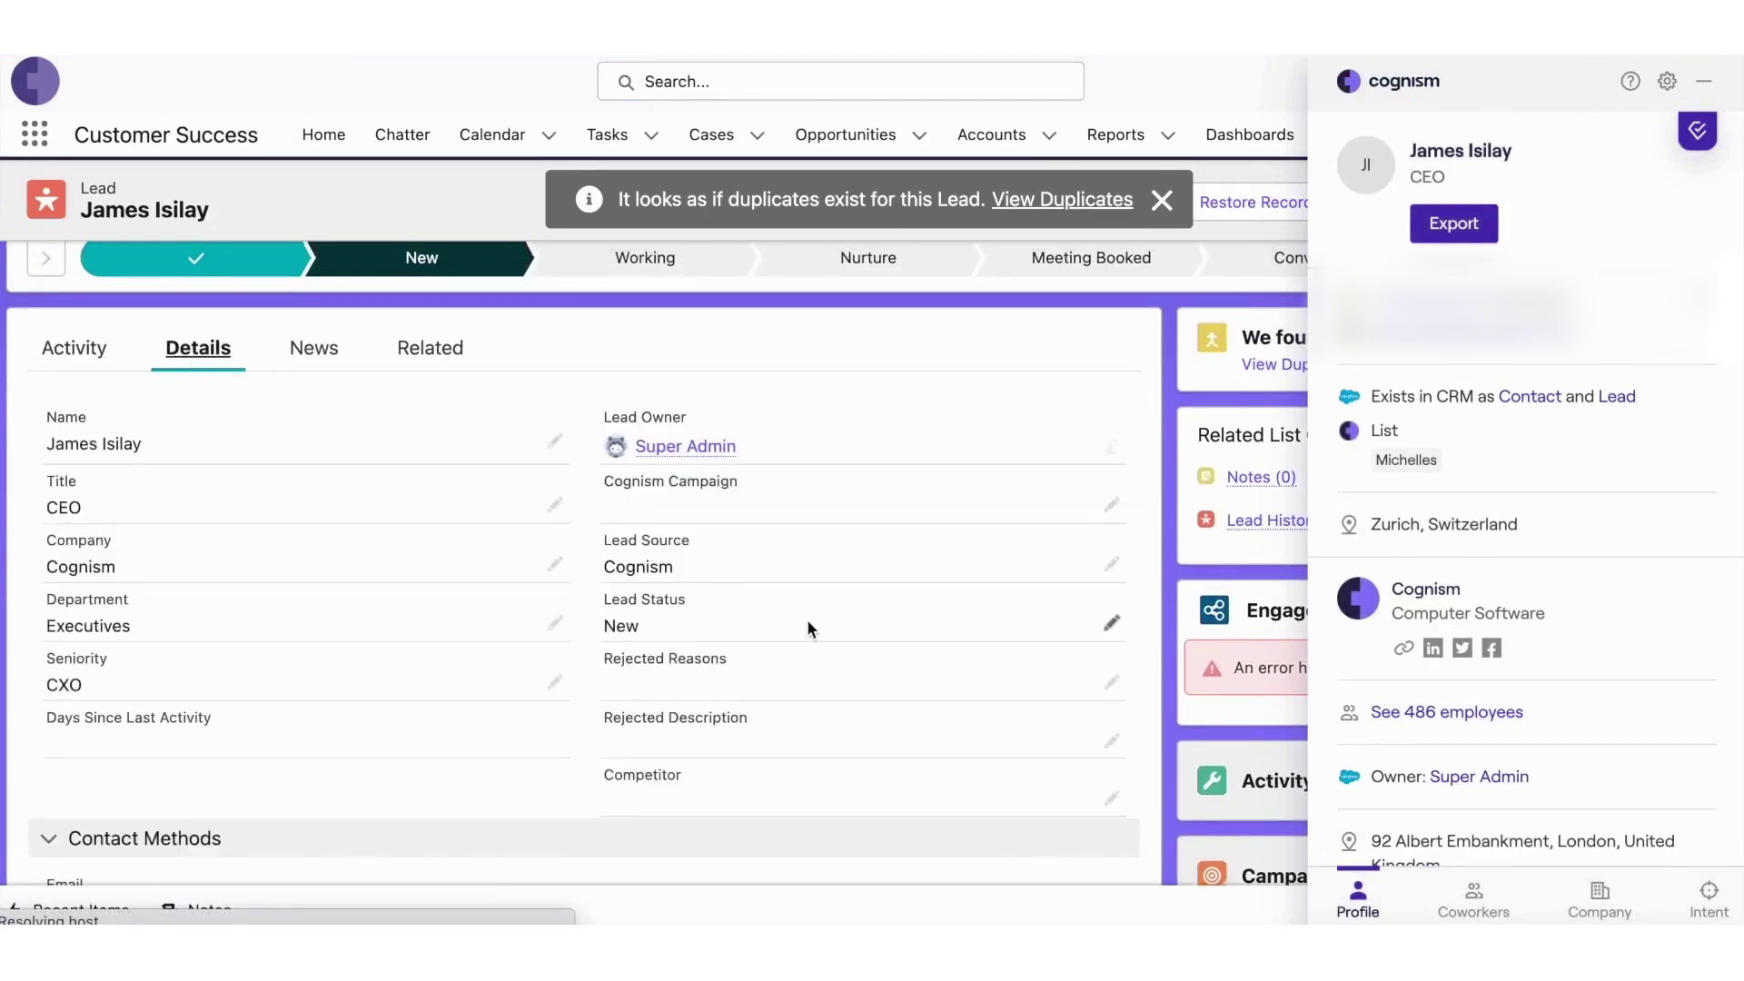
pyautogui.scroll(-2, 807, 624)
pyautogui.scroll(-3, 809, 627)
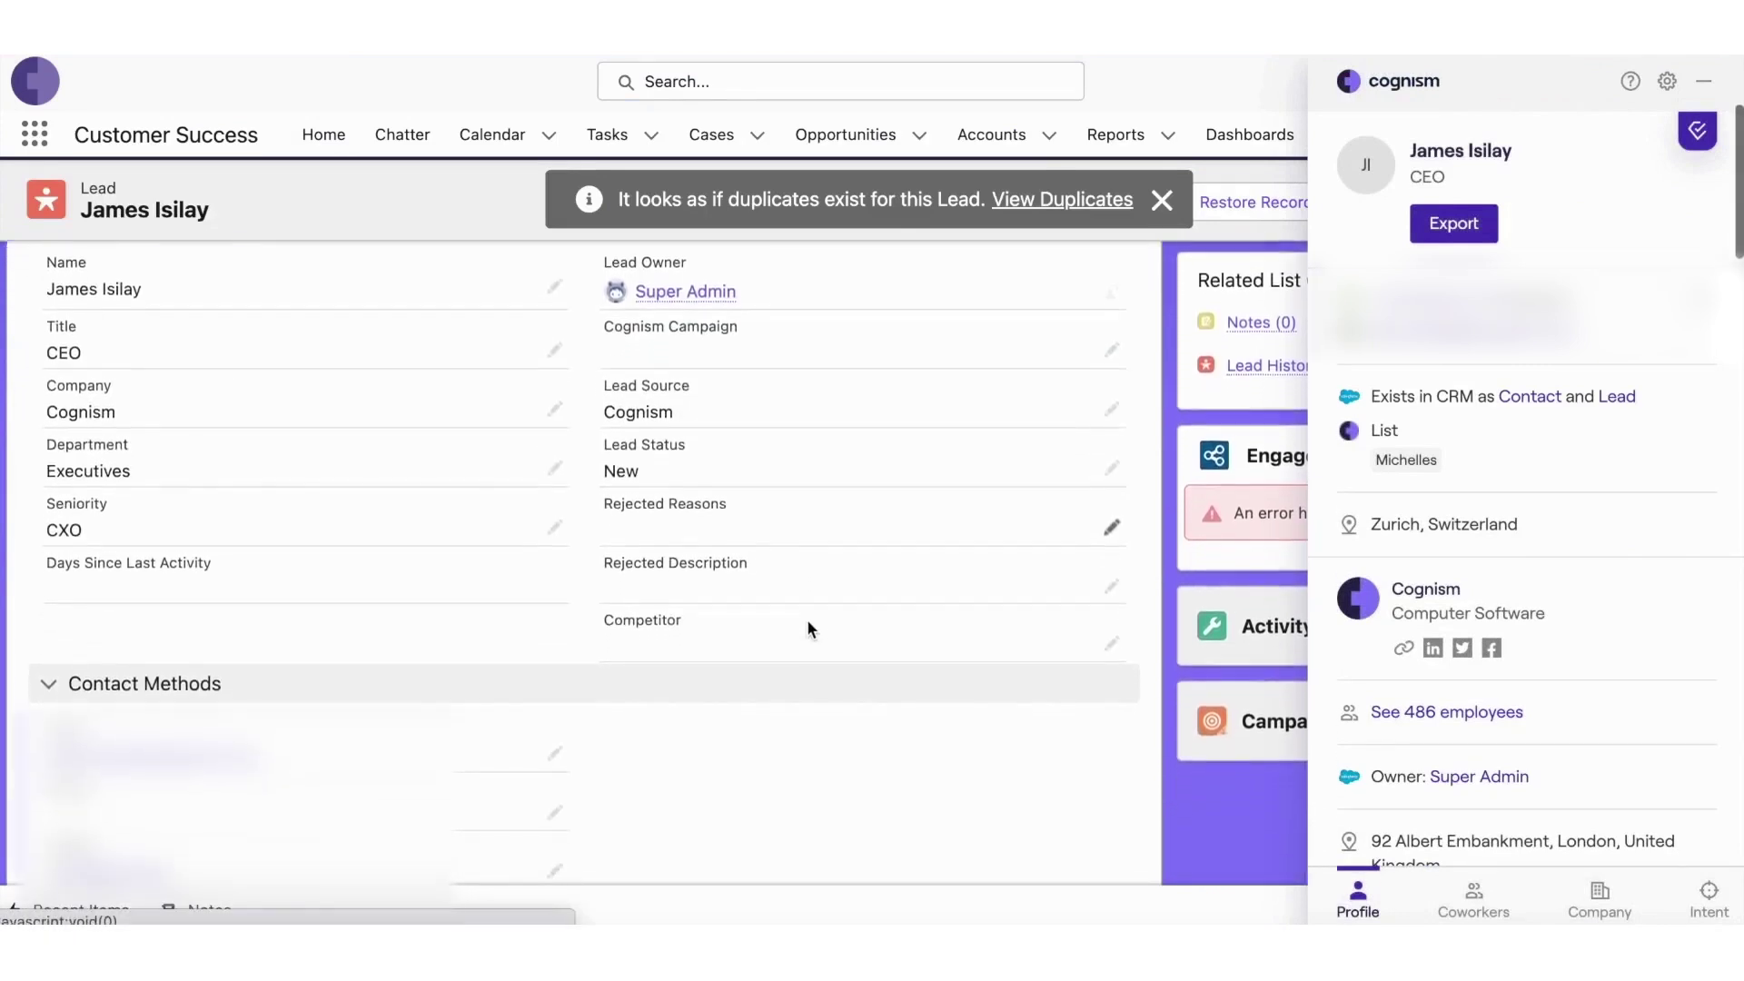
pyautogui.scroll(-2, 807, 618)
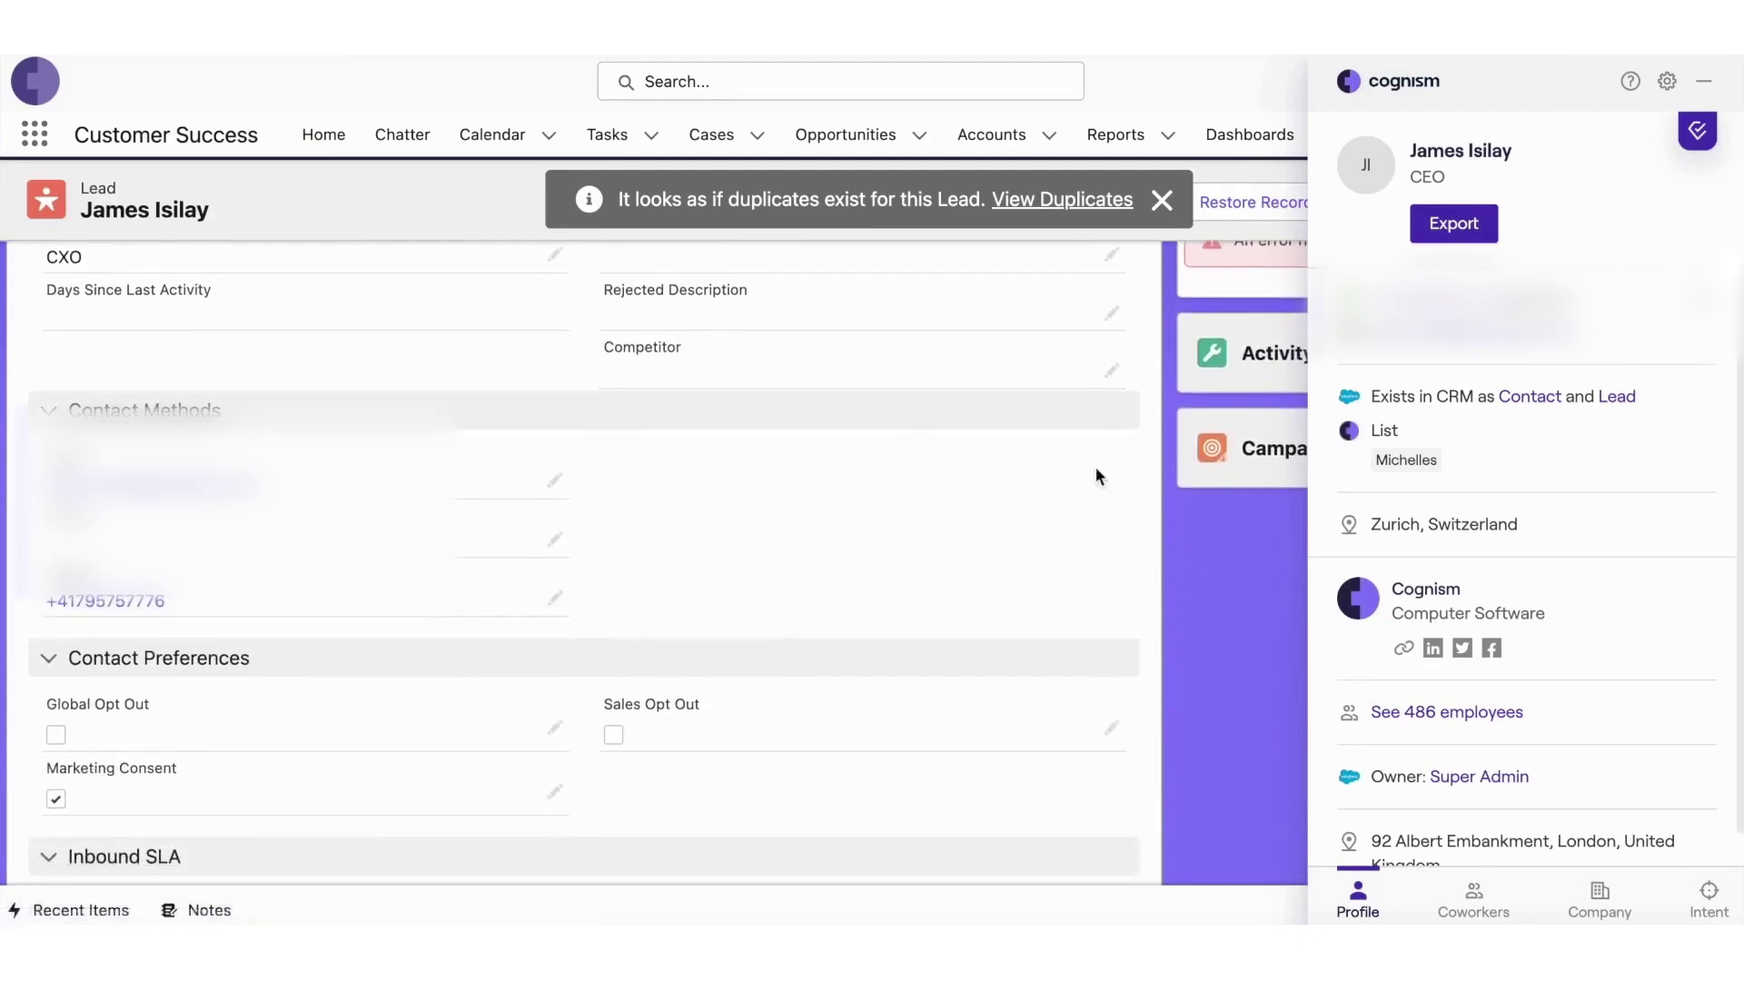
pyautogui.scroll(-1, 845, 635)
pyautogui.scroll(-1, 845, 636)
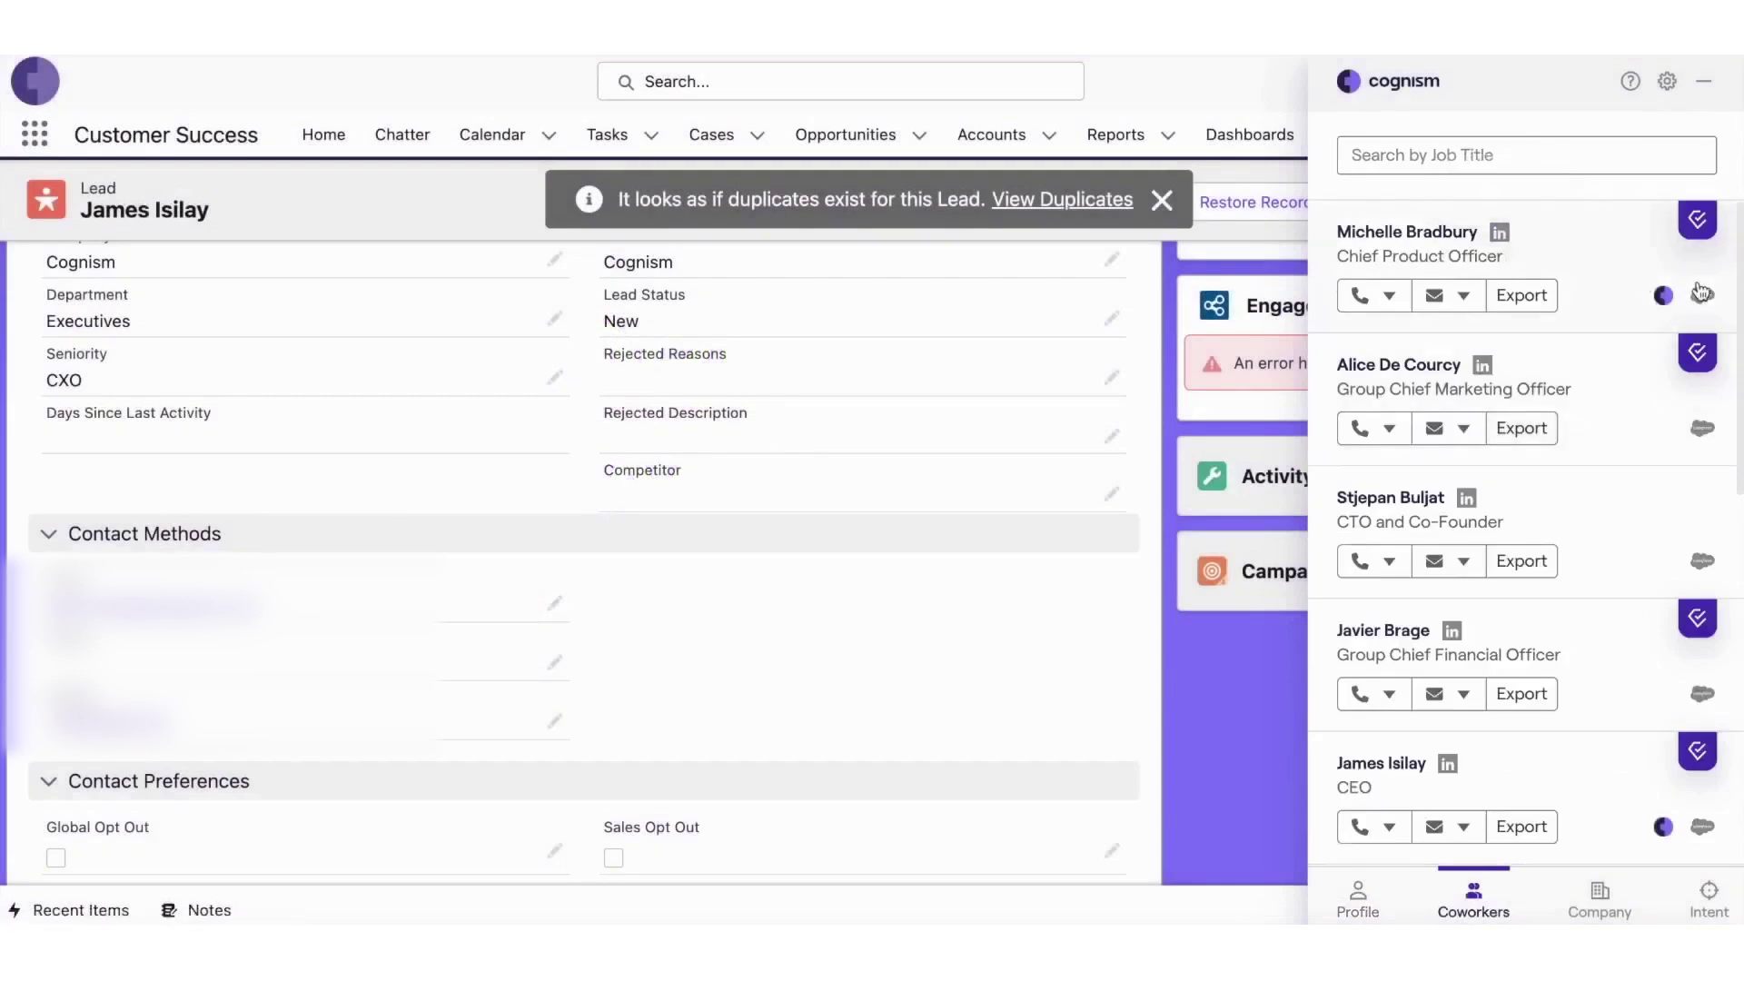
# - Choose Export > Salesforce > Lead for the board-member coworker, then open and cancel the editor
pyautogui.click(1542, 304)
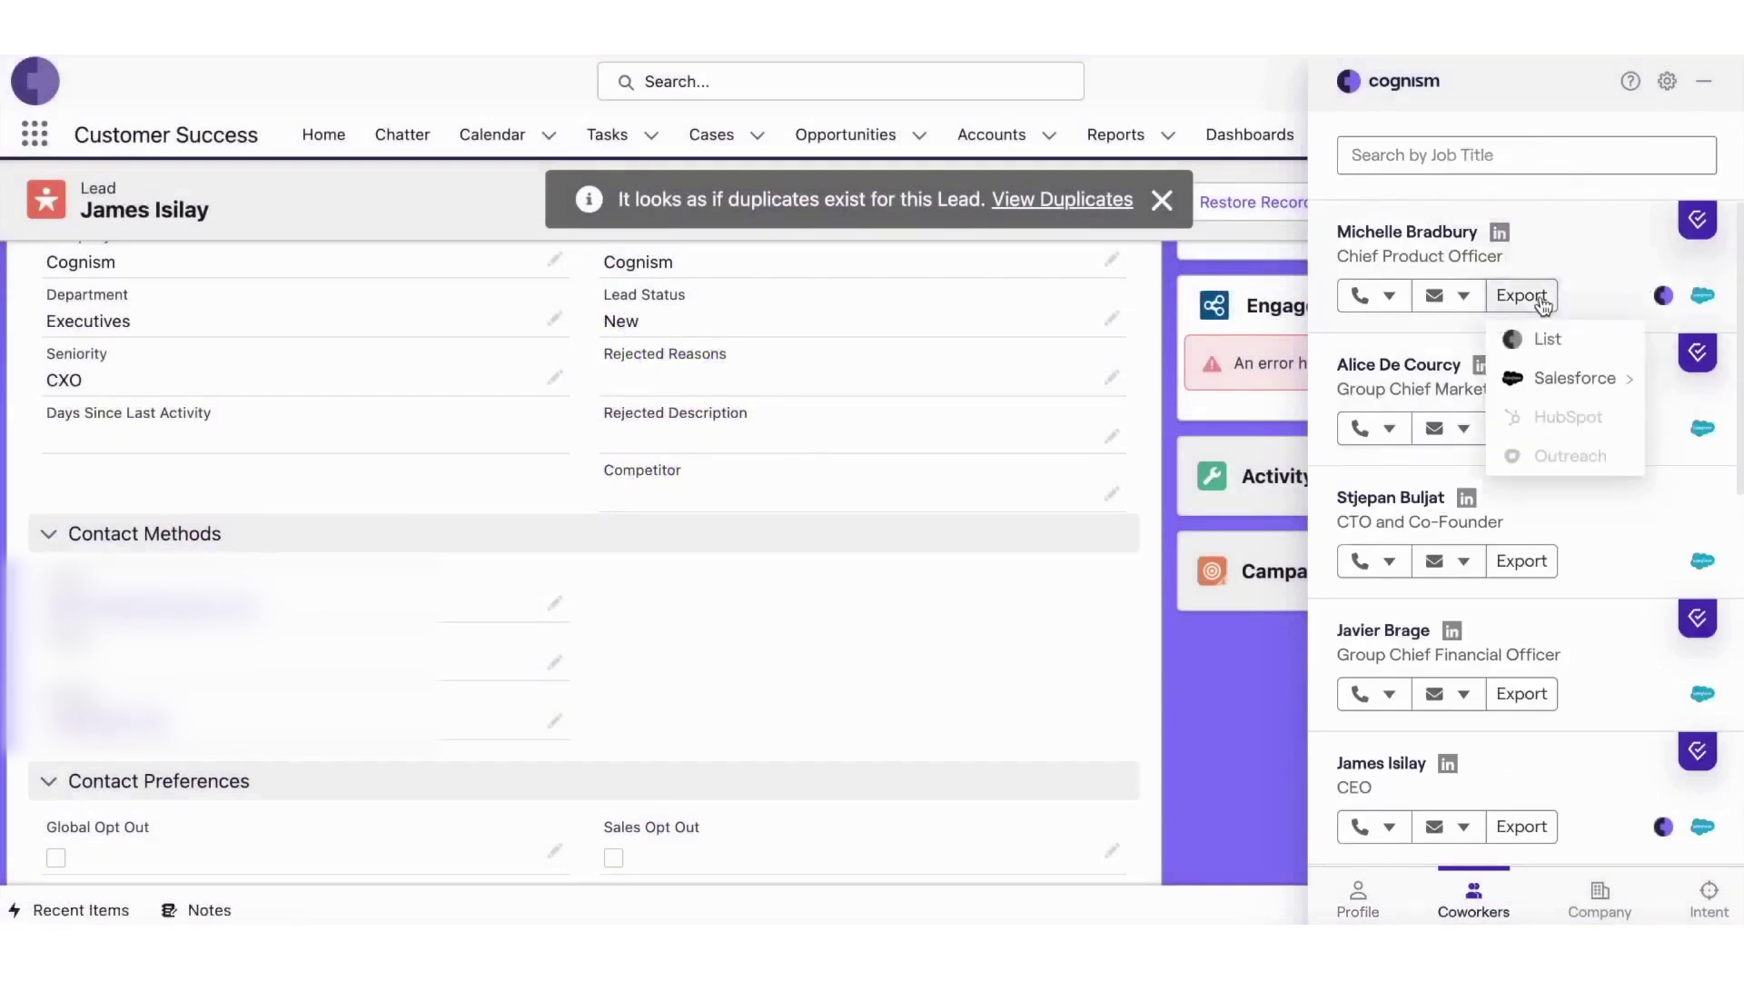
pyautogui.click(1590, 309)
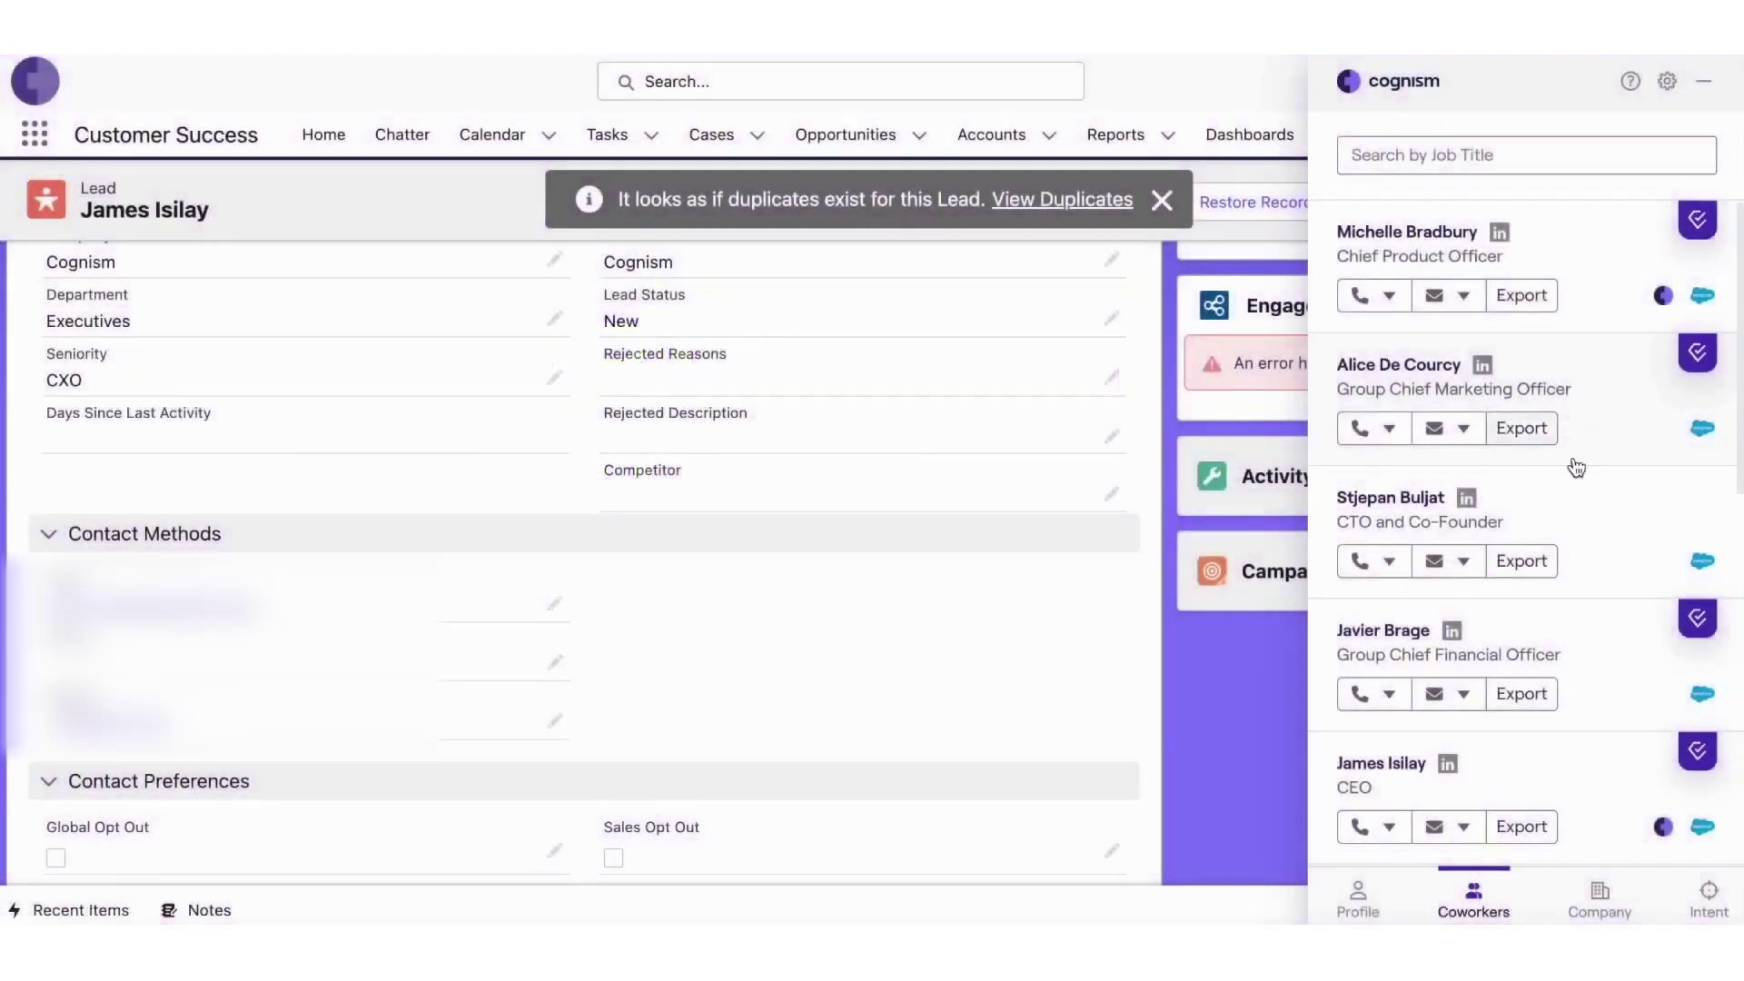
pyautogui.scroll(-5, 1666, 549)
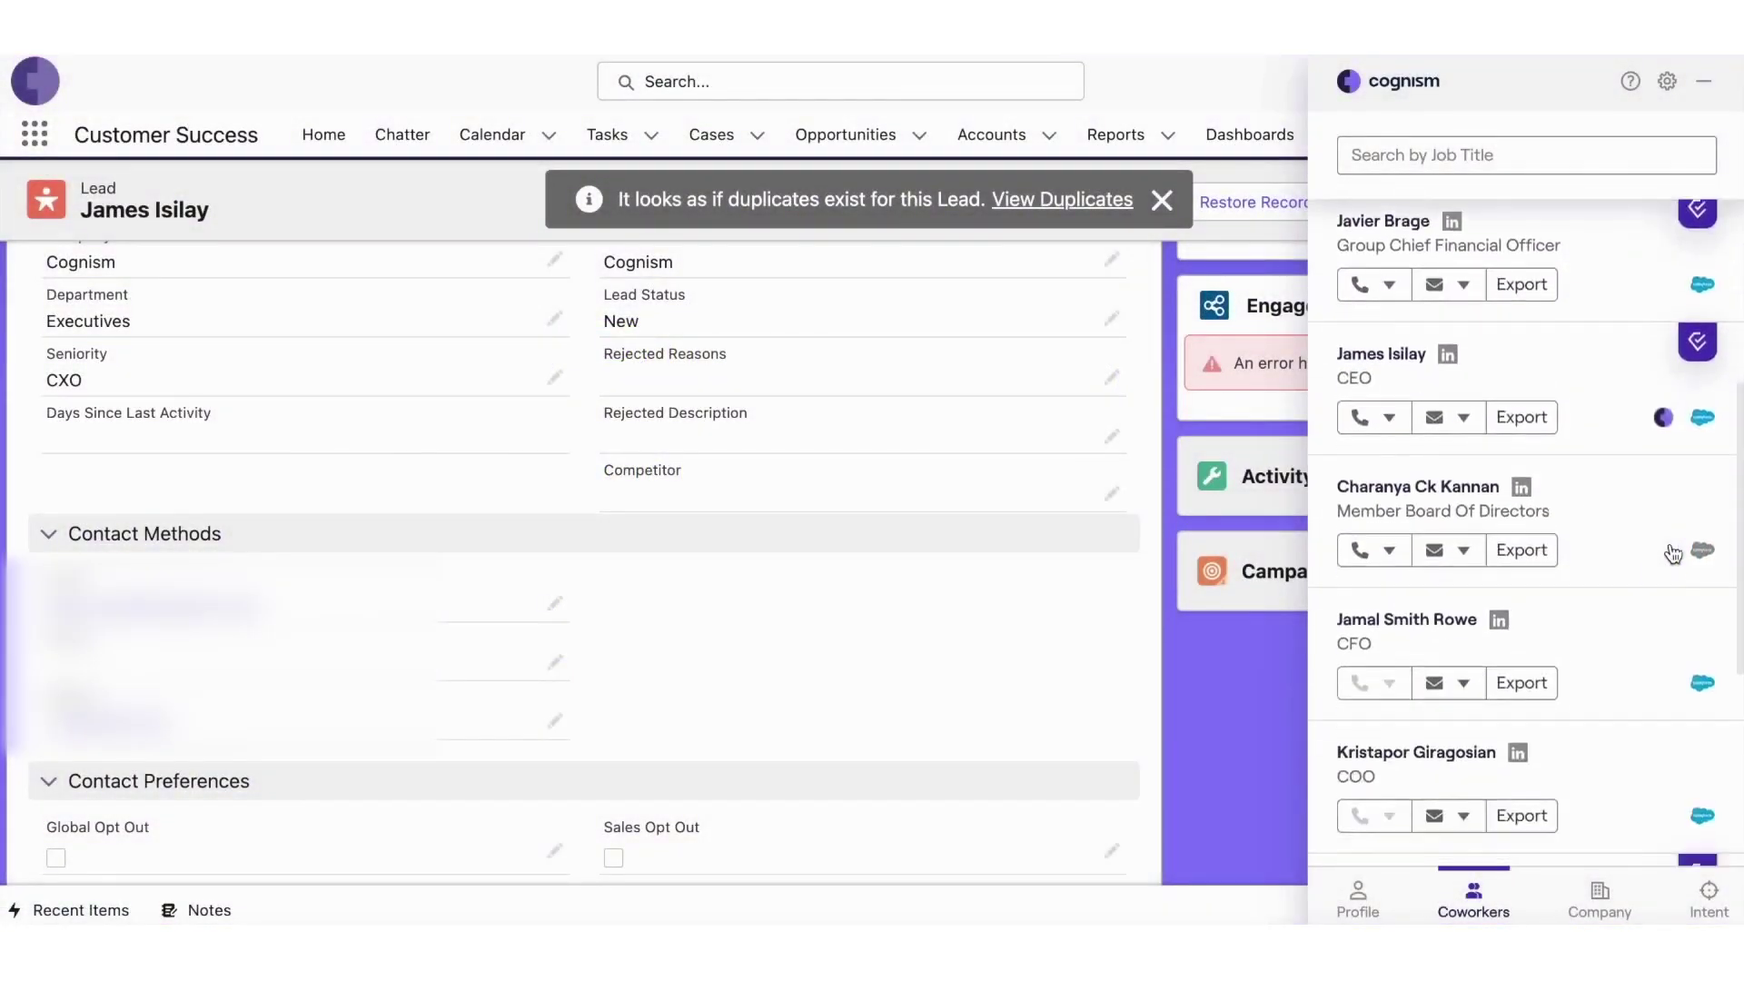
pyautogui.click(1544, 556)
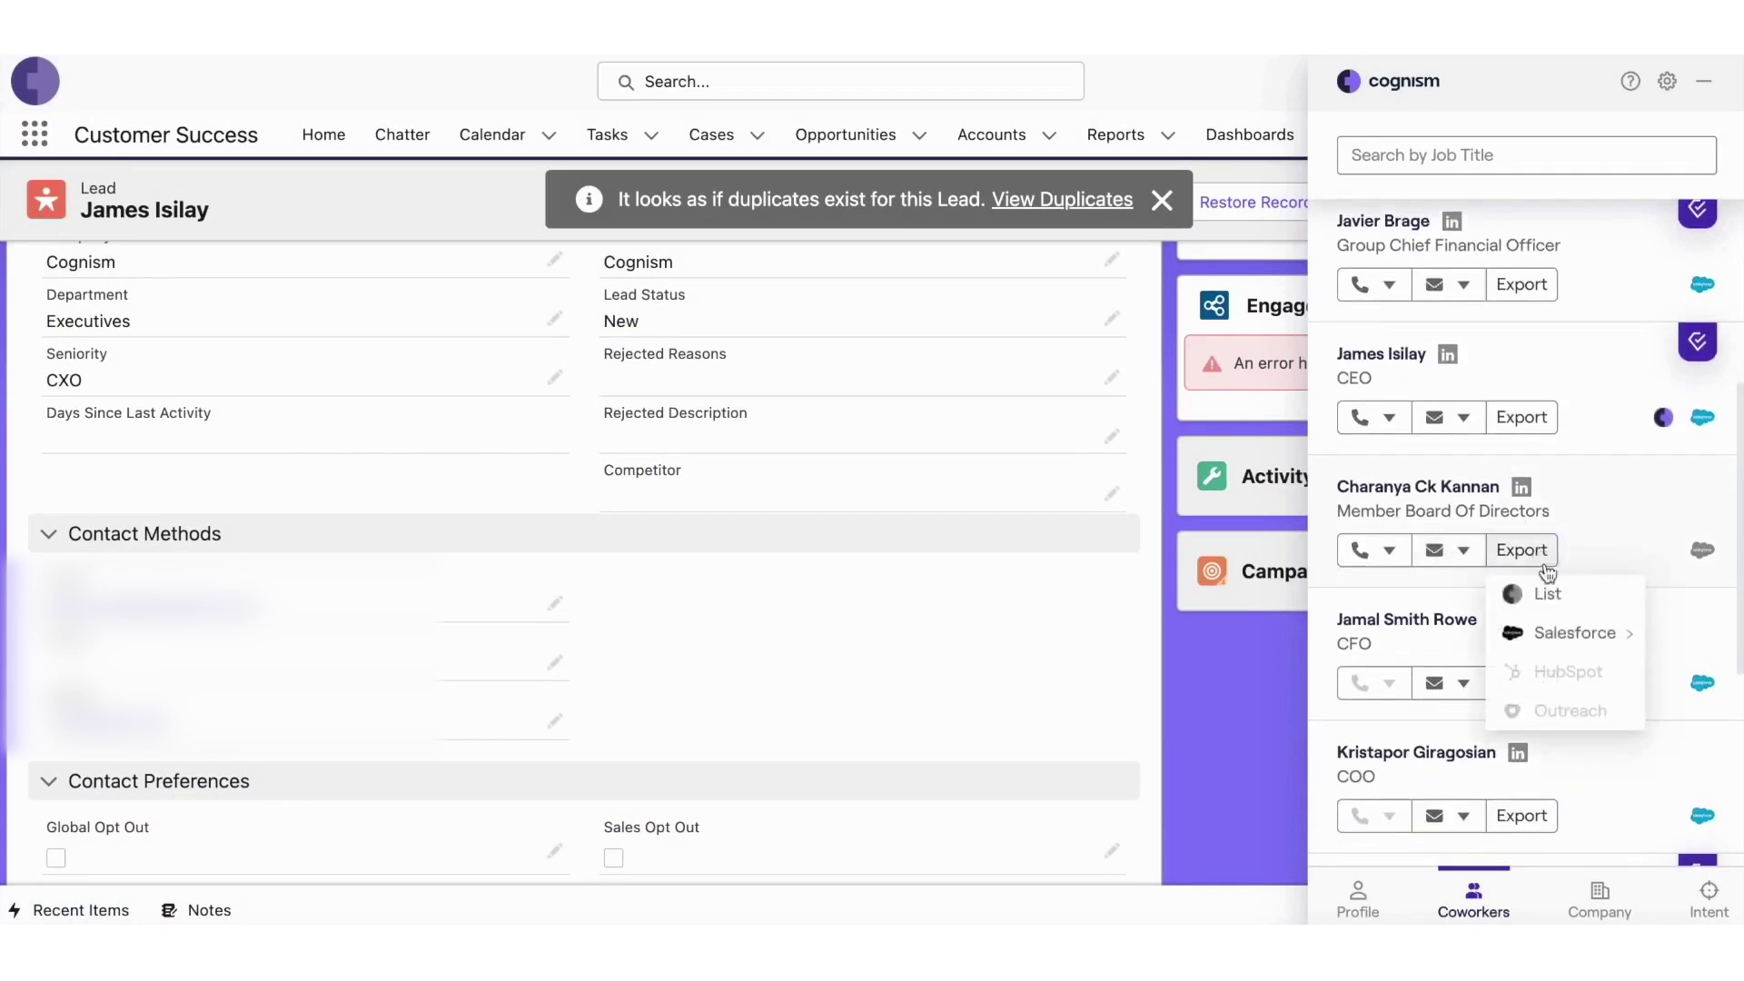
pyautogui.moveTo(1558, 633)
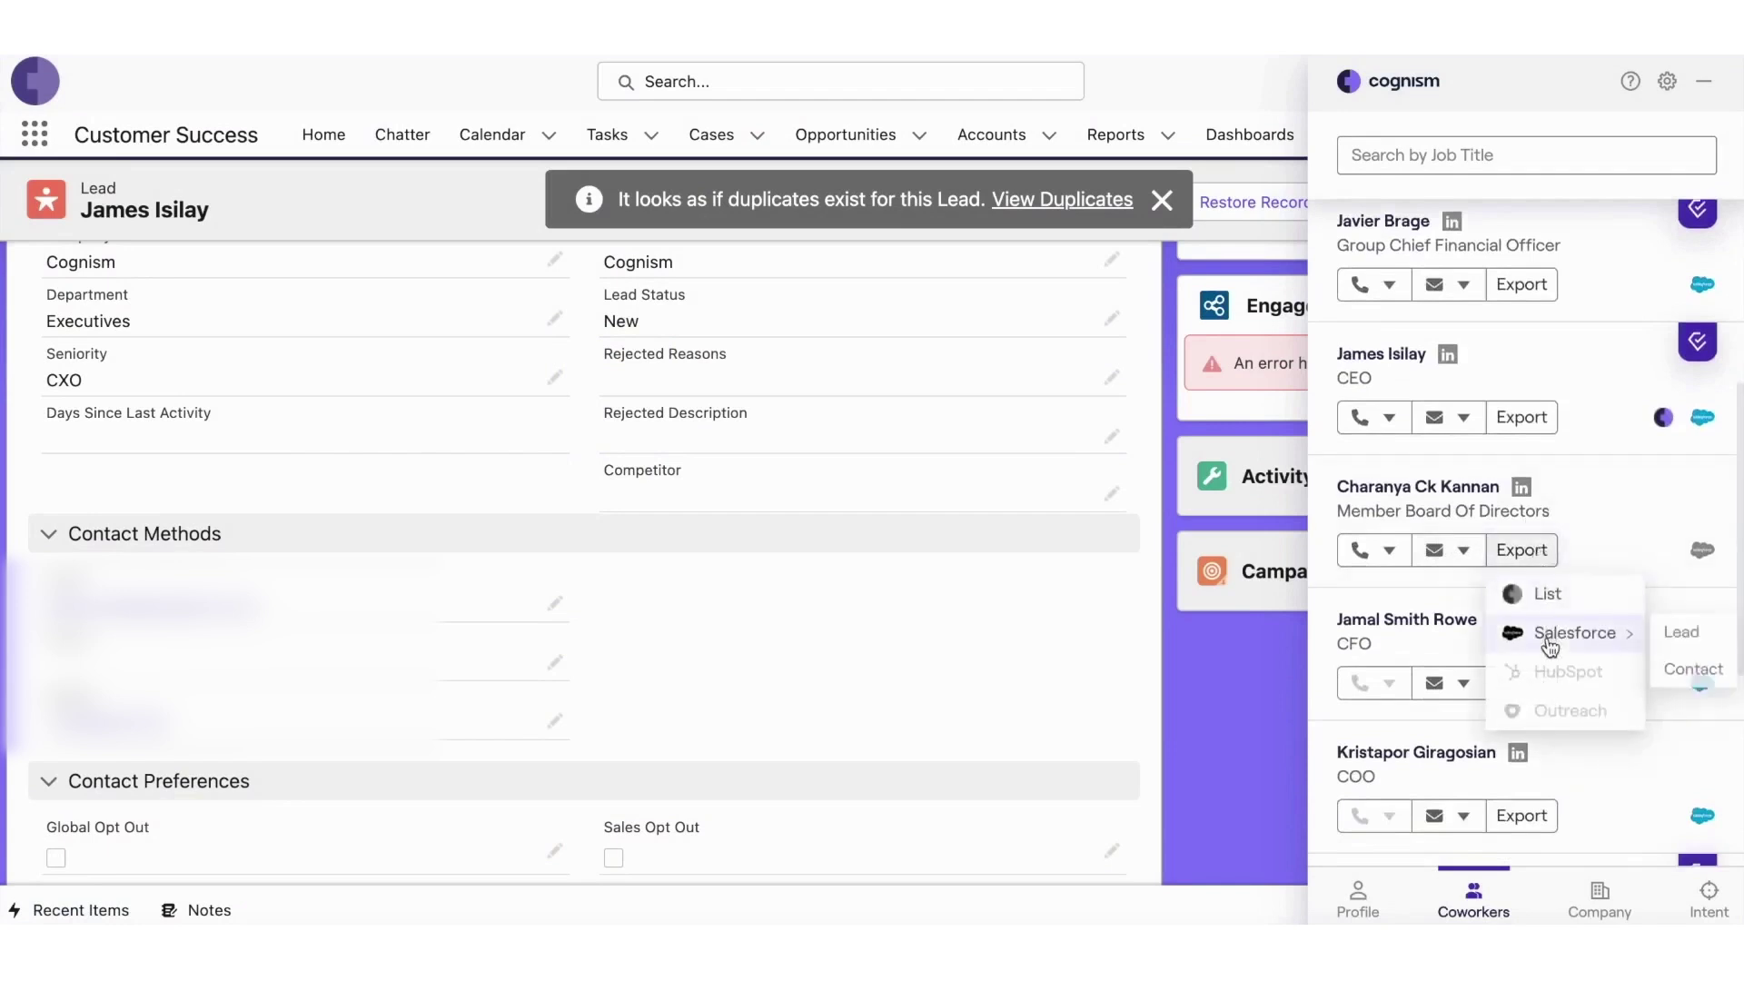
pyautogui.click(1704, 634)
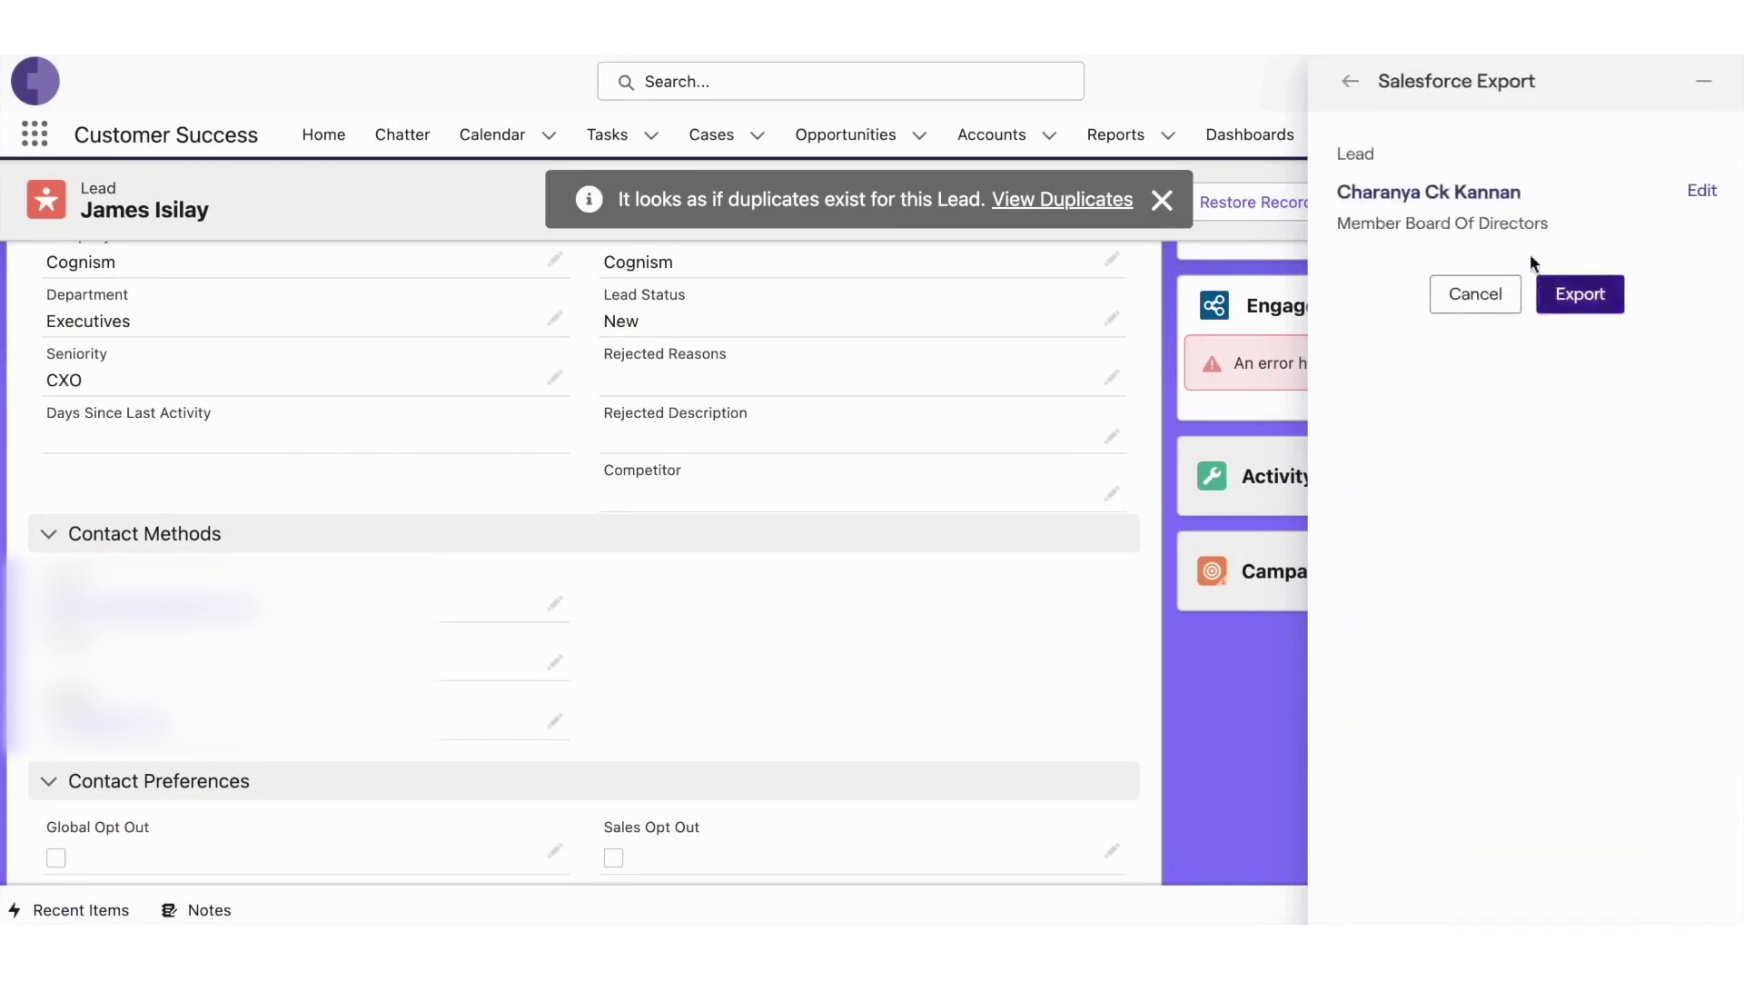
pyautogui.click(1699, 201)
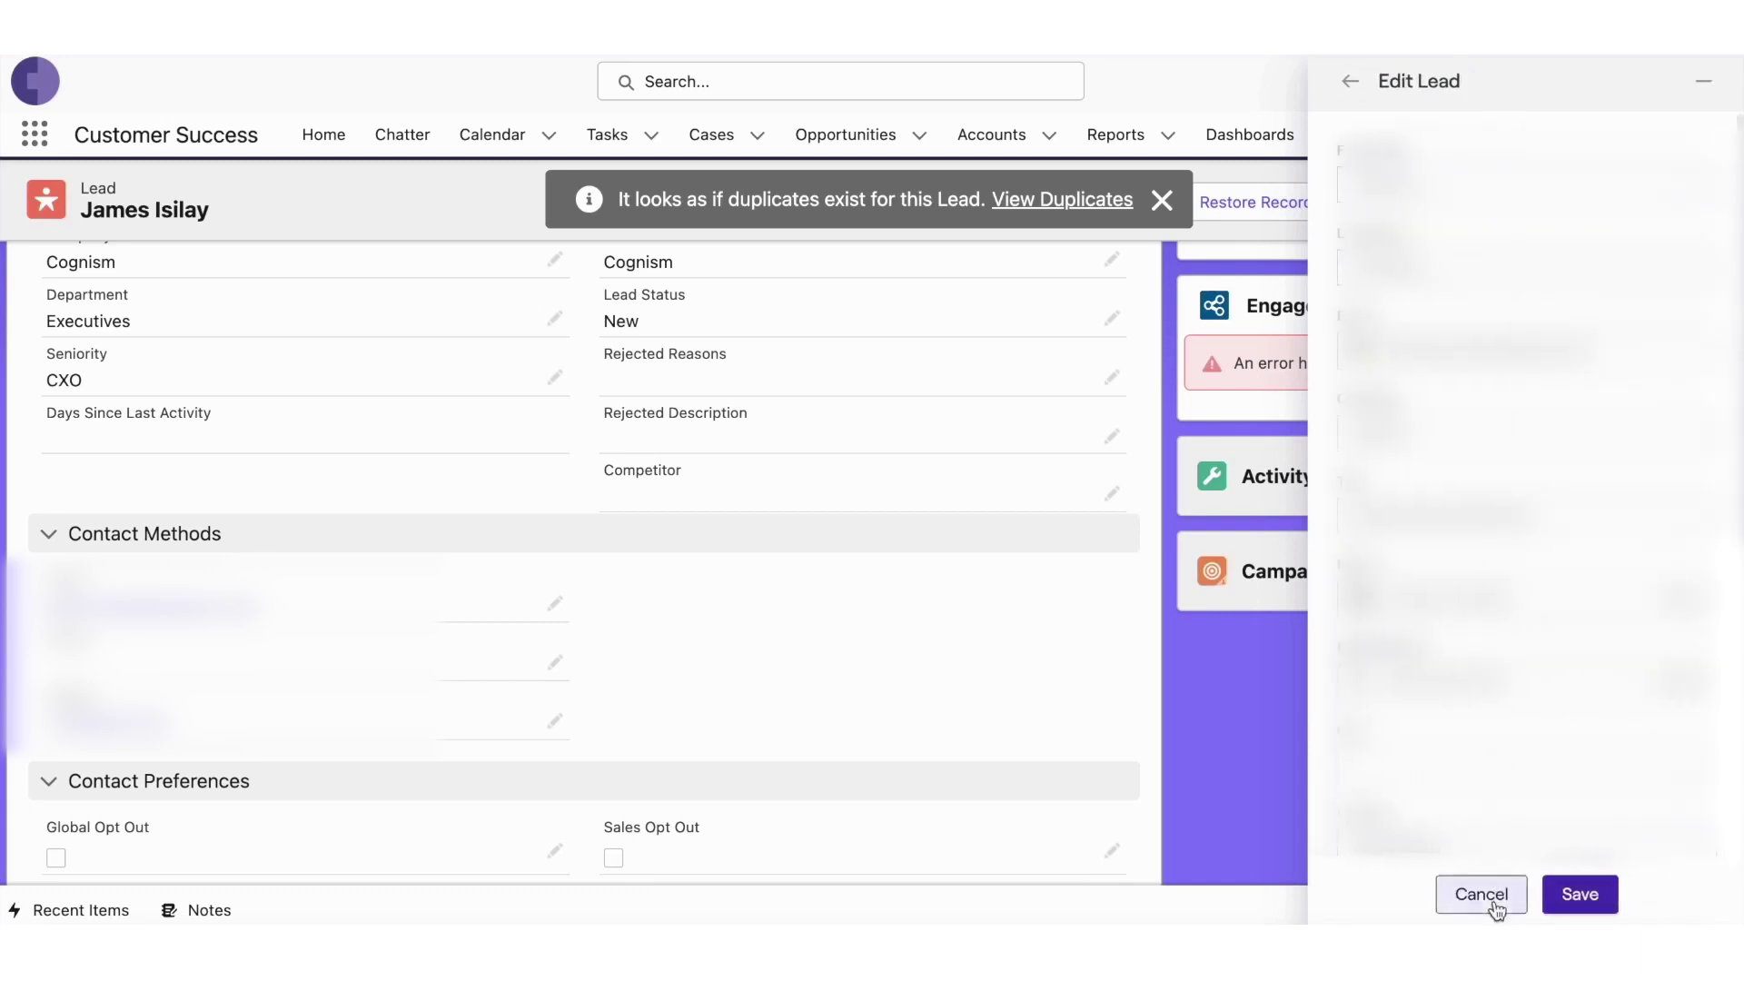
pyautogui.click(1581, 896)
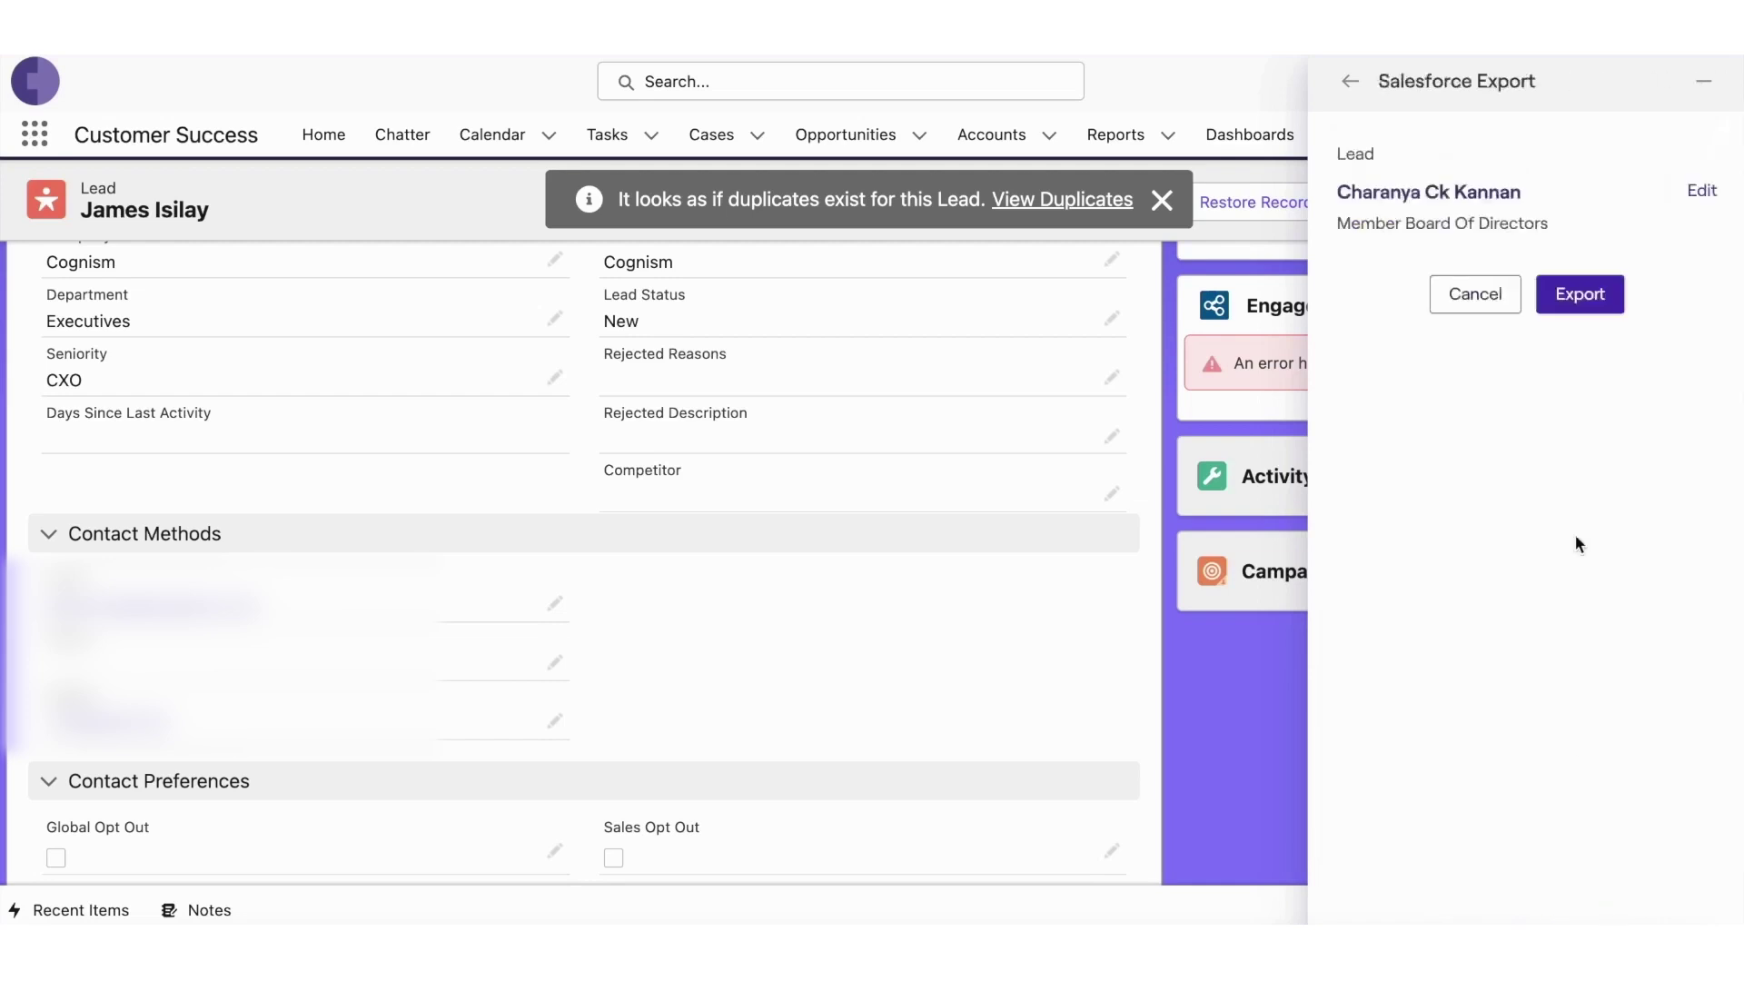
# - Export the lead to Salesforce, then filter Prospector by company 'Cranfield University'
pyautogui.click(1604, 292)
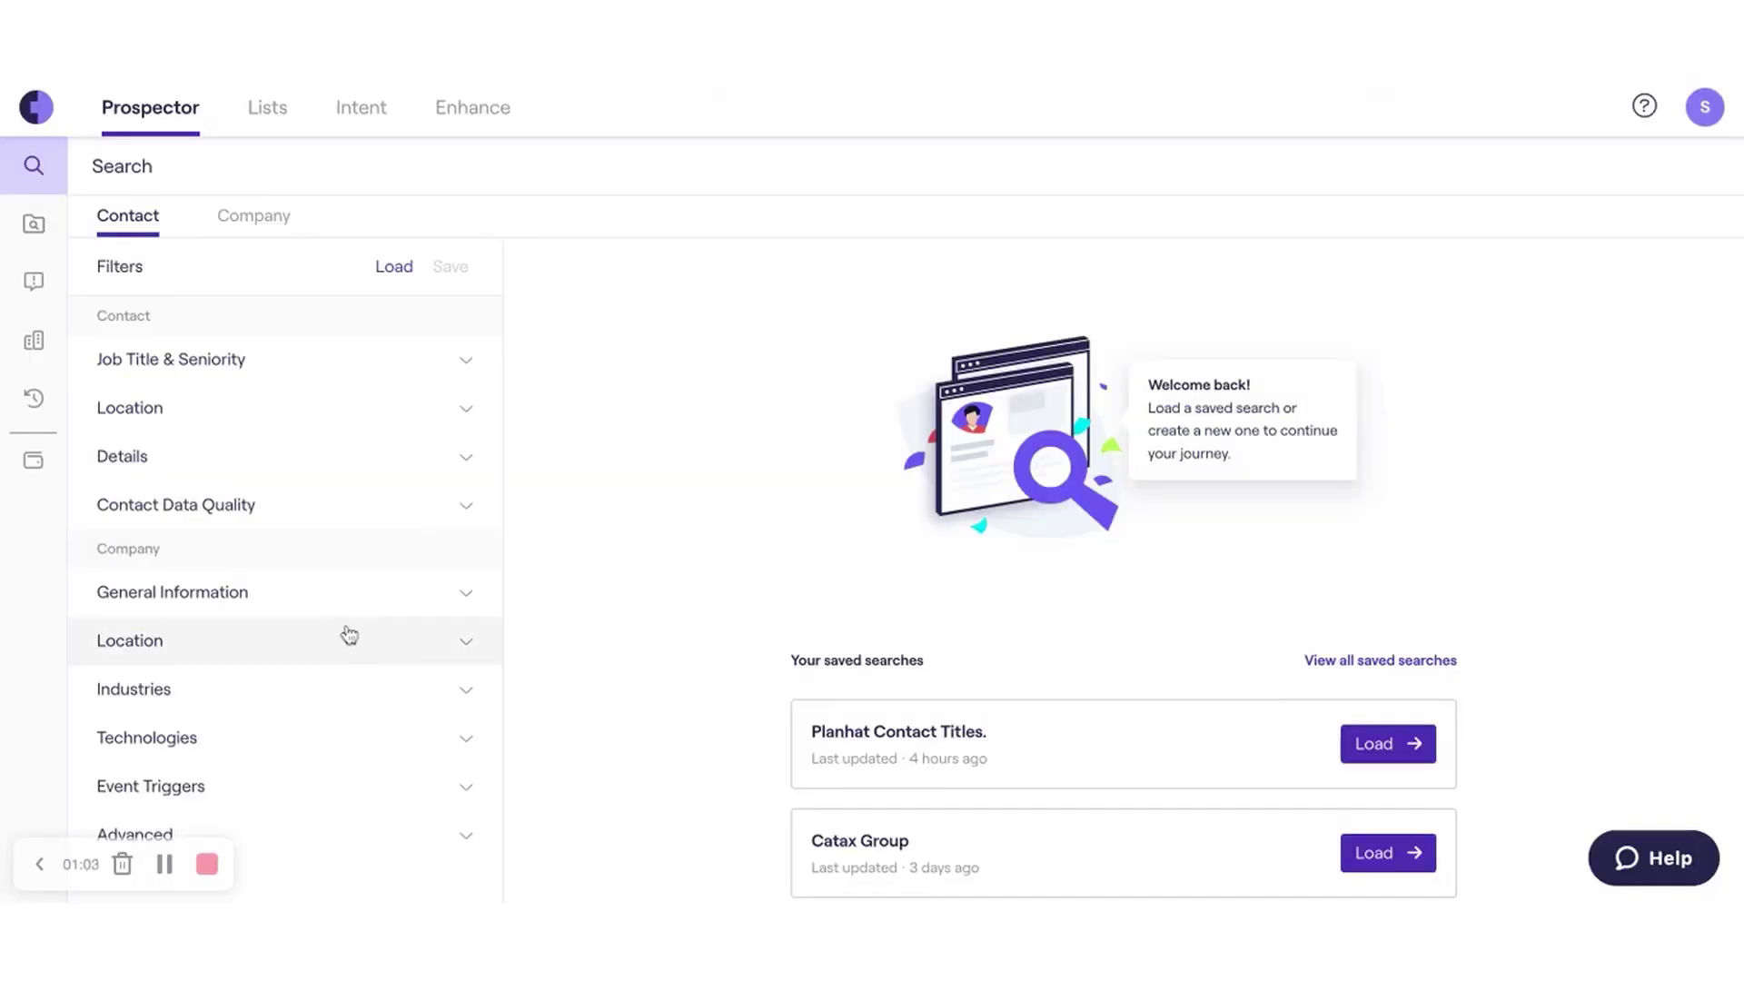
pyautogui.click(327, 609)
pyautogui.scroll(-2, 327, 611)
pyautogui.click(464, 484)
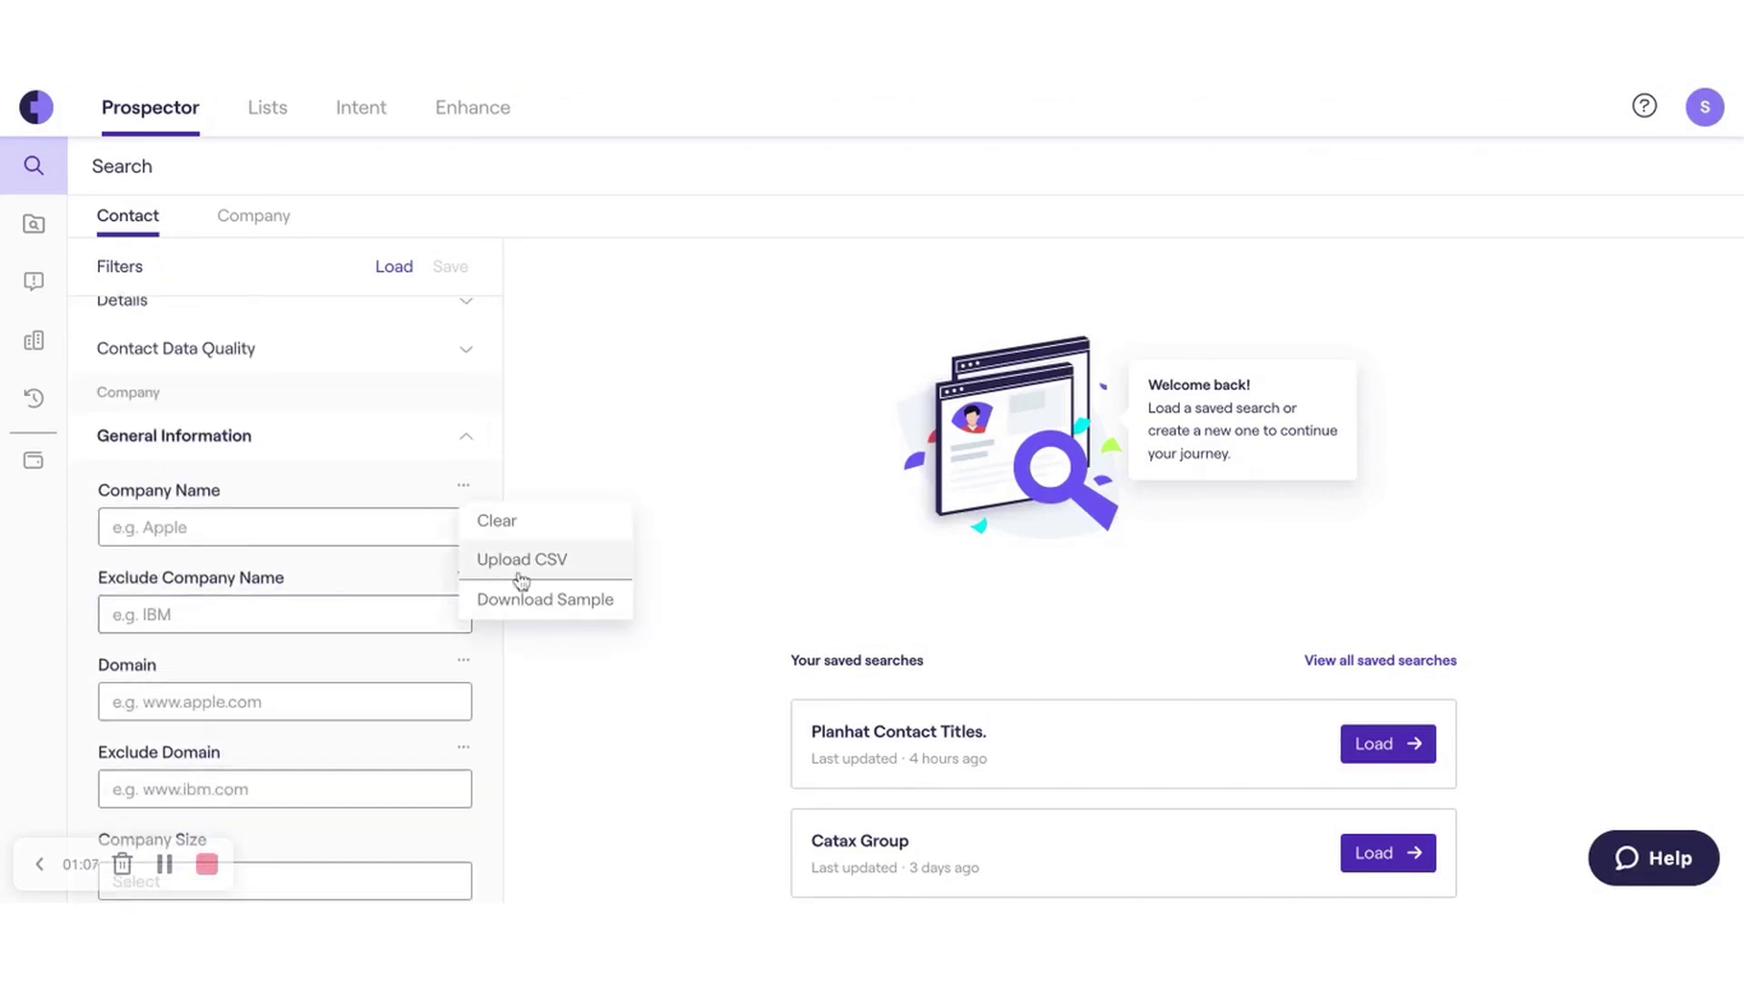
pyautogui.doubleClick(182, 488)
pyautogui.click(463, 659)
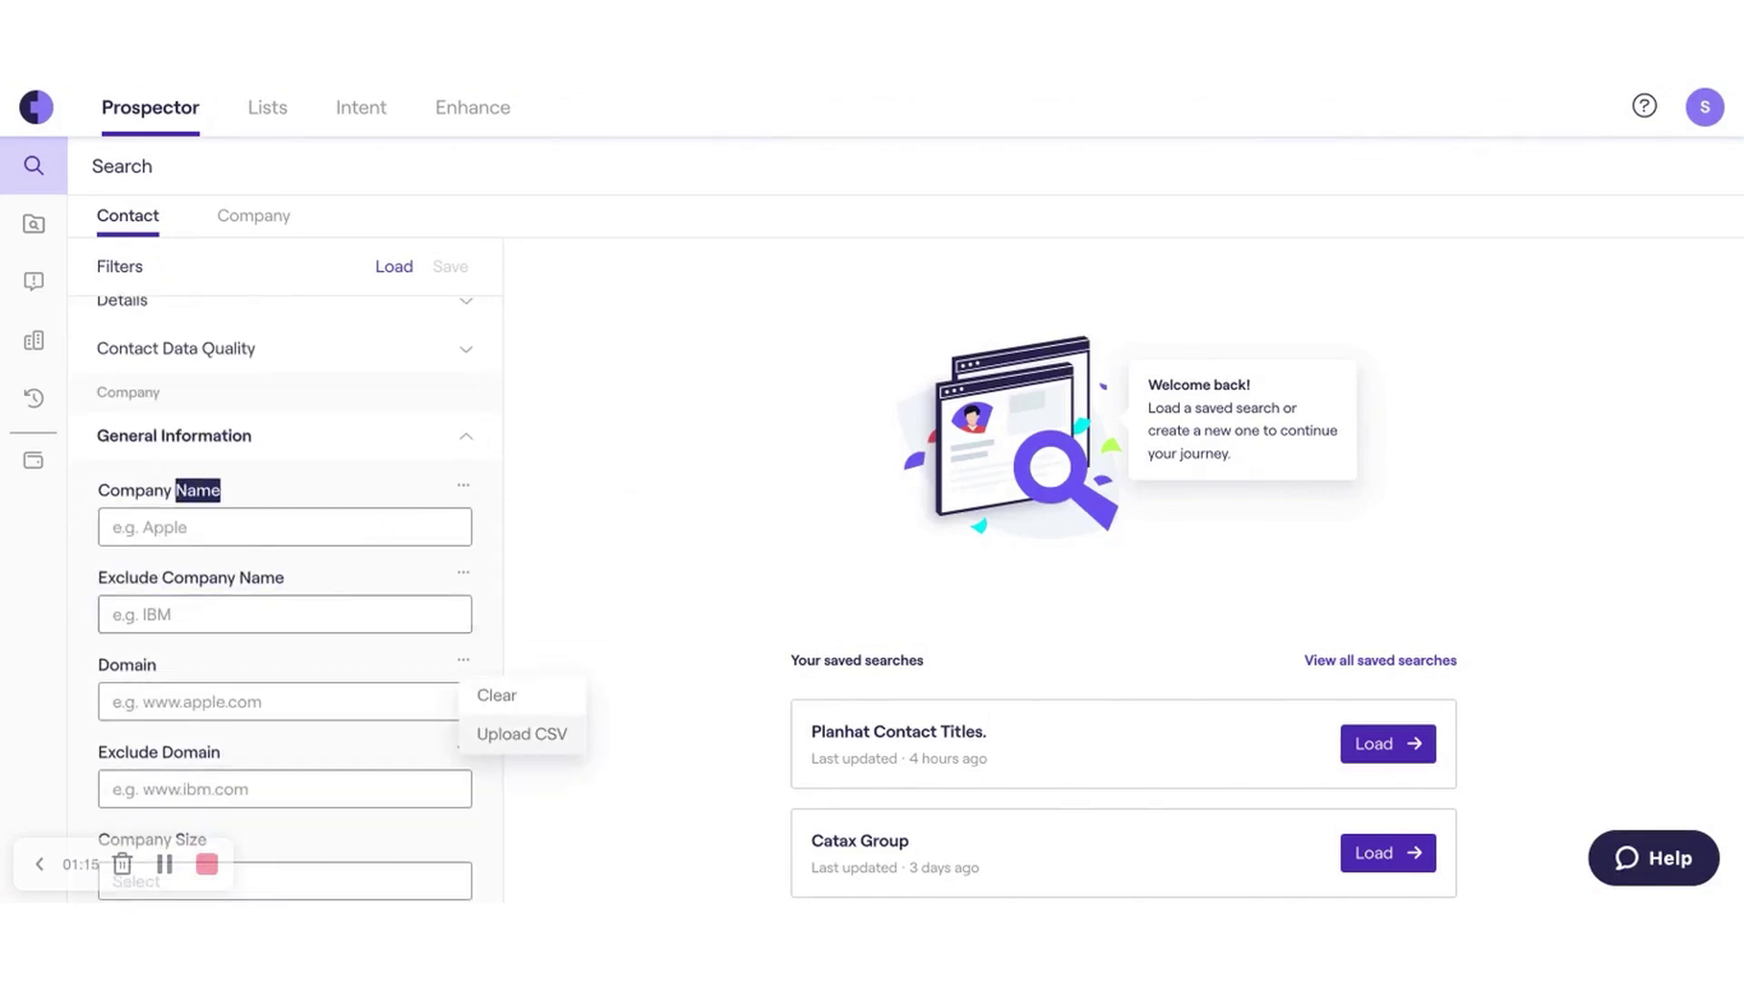
pyautogui.click(265, 524)
pyautogui.write('cRANFI')
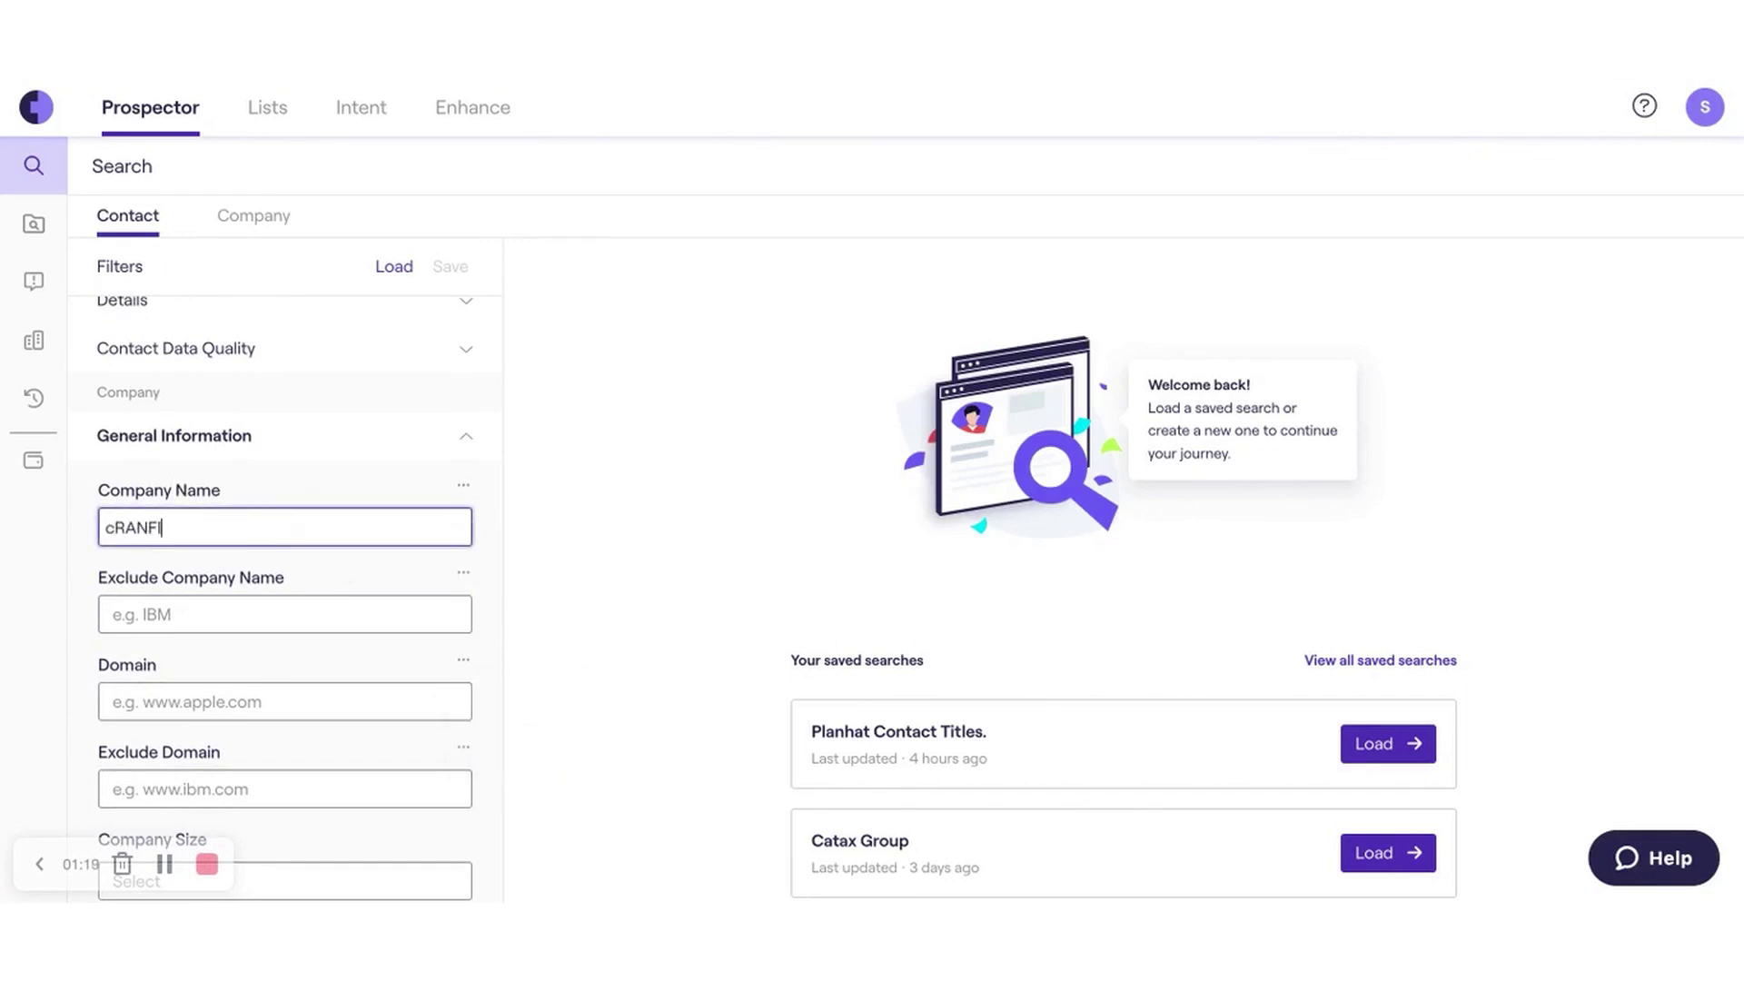
pyautogui.press('BackSpace')
pyautogui.press('BackSpace')
pyautogui.press('BackSpace')
pyautogui.press('BackSpace')
pyautogui.press('BackSpace')
pyautogui.press('BackSpace')
pyautogui.write('Cranfiled University')
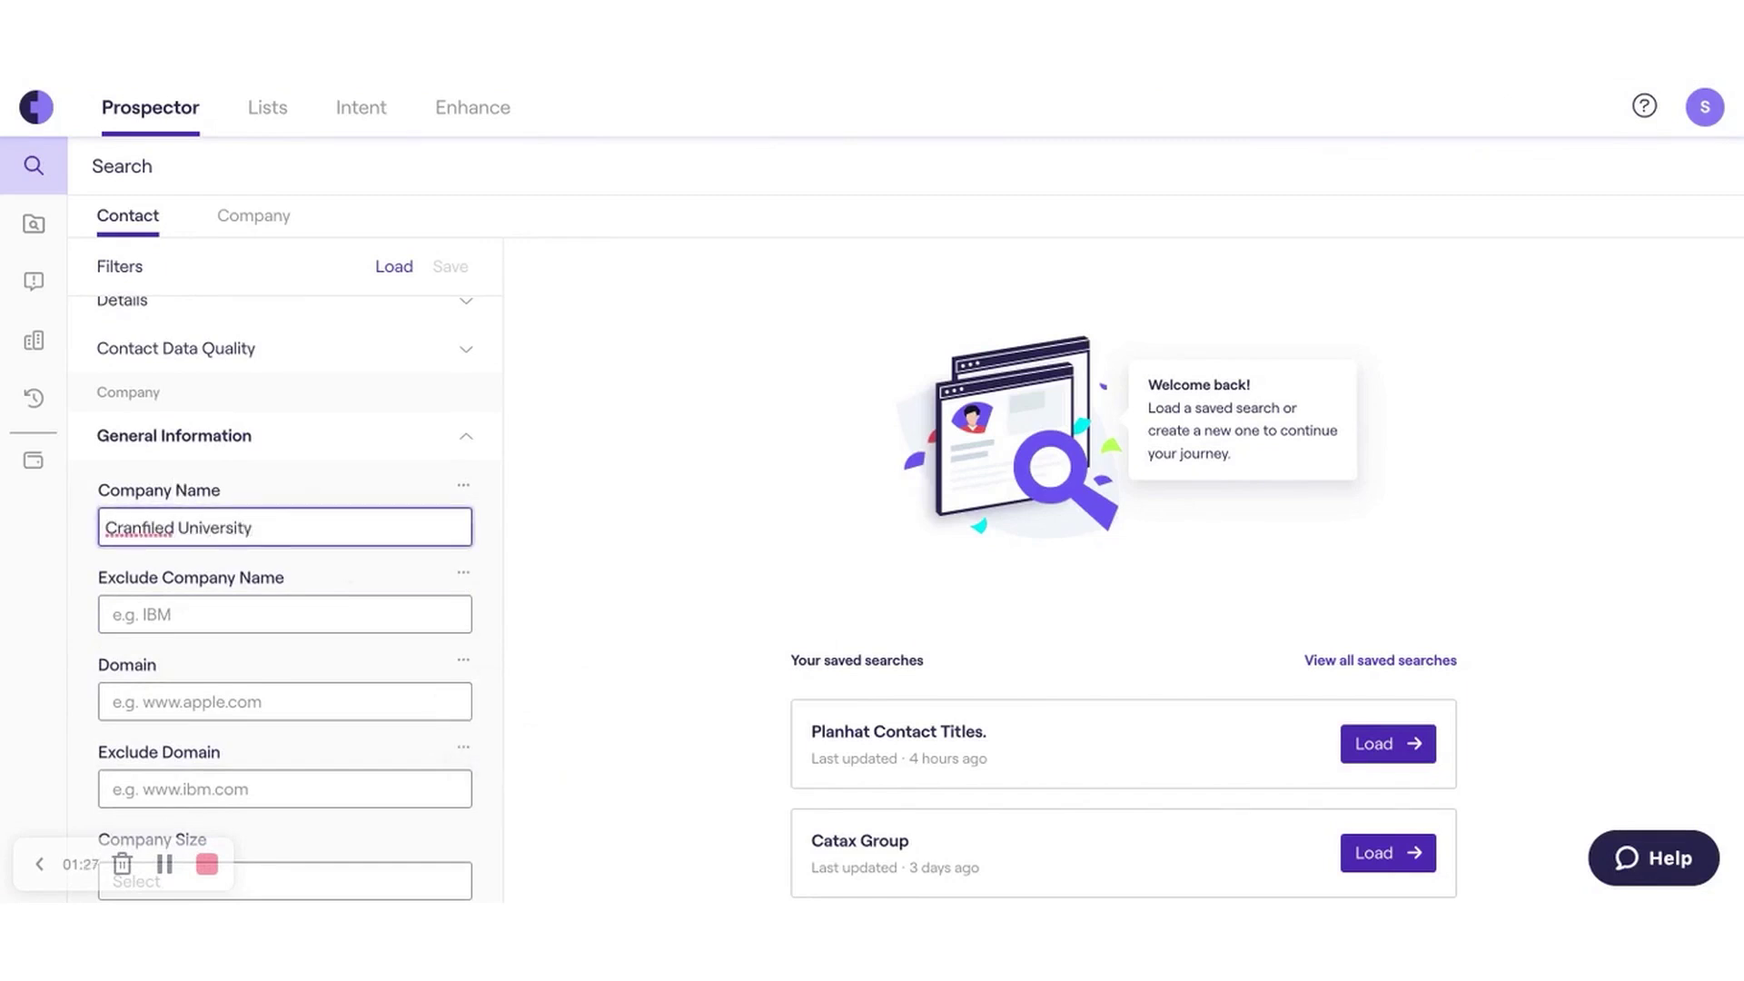
pyautogui.press('Left')
pyautogui.press('Left')
pyautogui.press('Left')
pyautogui.press('Left')
pyautogui.press('Left')
pyautogui.press('Left')
pyautogui.press('Left')
pyautogui.press('Left')
pyautogui.press('Left')
pyautogui.press('Left')
pyautogui.press('Left')
pyautogui.press('Left')
pyautogui.press('BackSpace')
pyautogui.press('BackSpace')
pyautogui.write('el')
pyautogui.press('Return')
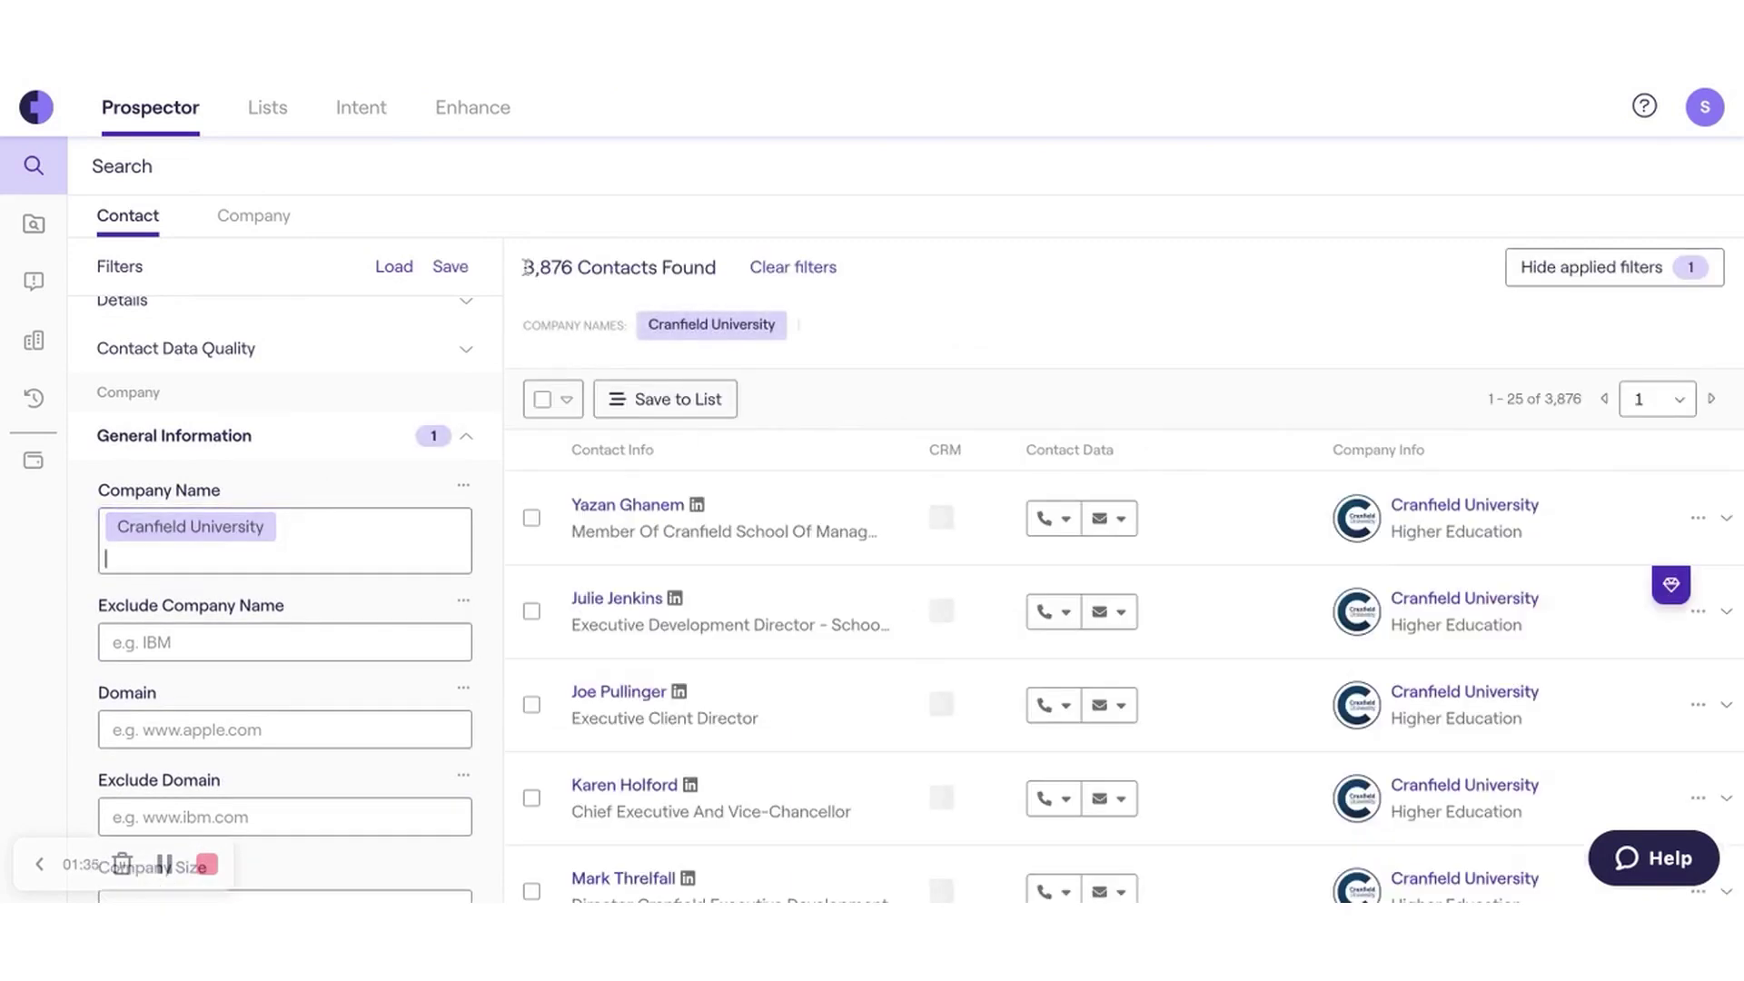
# - Add 'Marketing' as a job title filter
pyautogui.click(236, 427)
pyautogui.click(210, 361)
pyautogui.click(209, 443)
pyautogui.write('Marketing')
pyautogui.press('Return')
# - Require phone numbers, limited to Direct and Mobile, excluding Office and HQ
pyautogui.click(234, 359)
pyautogui.moveTo(575, 267); pyautogui.dragTo(535, 267)
pyautogui.click(535, 263)
pyautogui.click(222, 502)
pyautogui.click(450, 536)
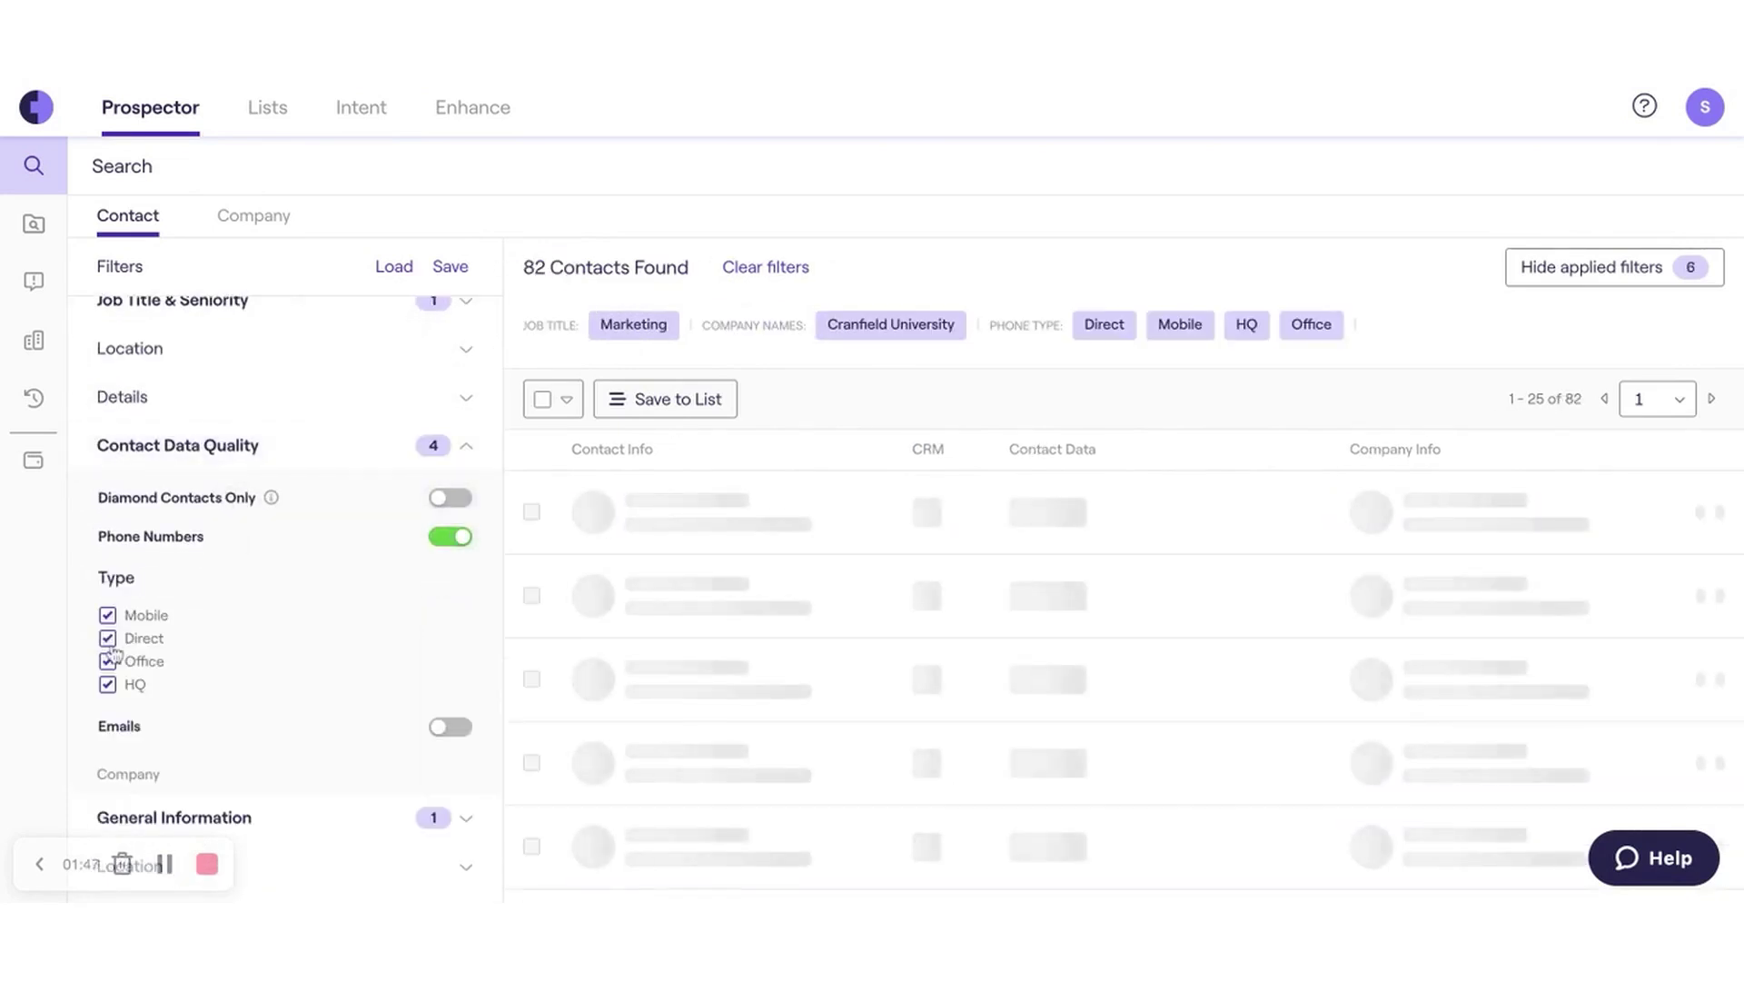
pyautogui.click(107, 662)
pyautogui.click(108, 684)
pyautogui.click(107, 638)
pyautogui.click(108, 638)
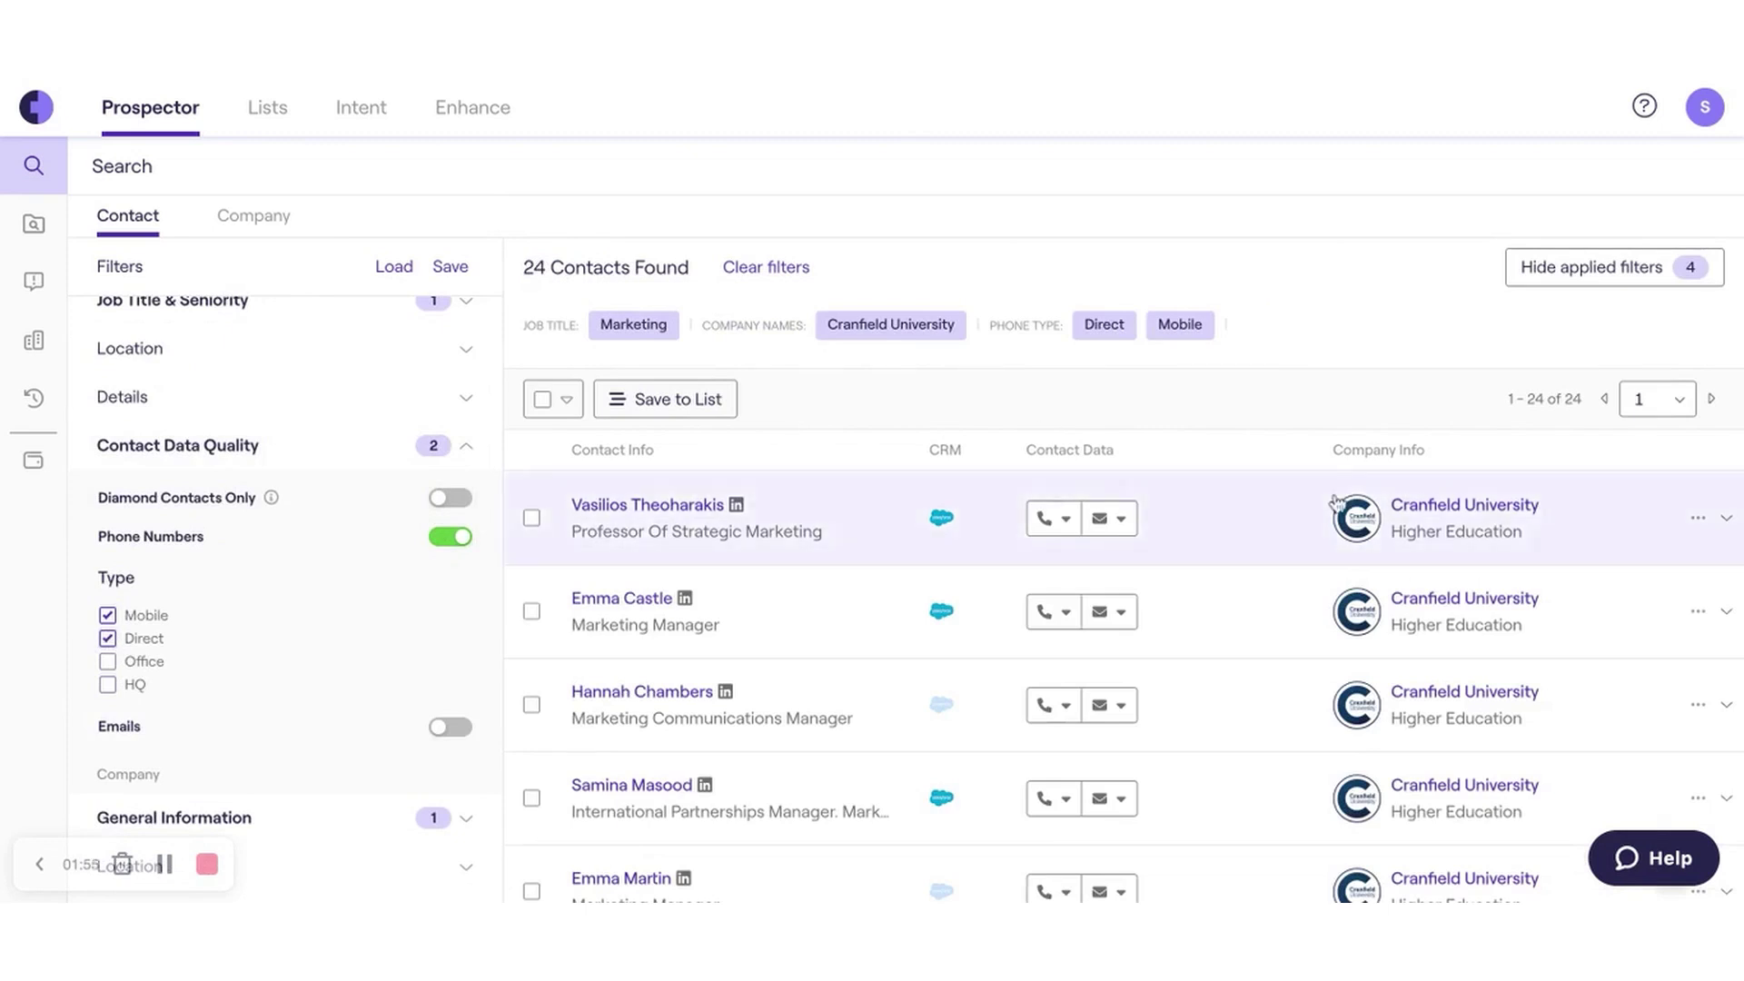
pyautogui.click(241, 446)
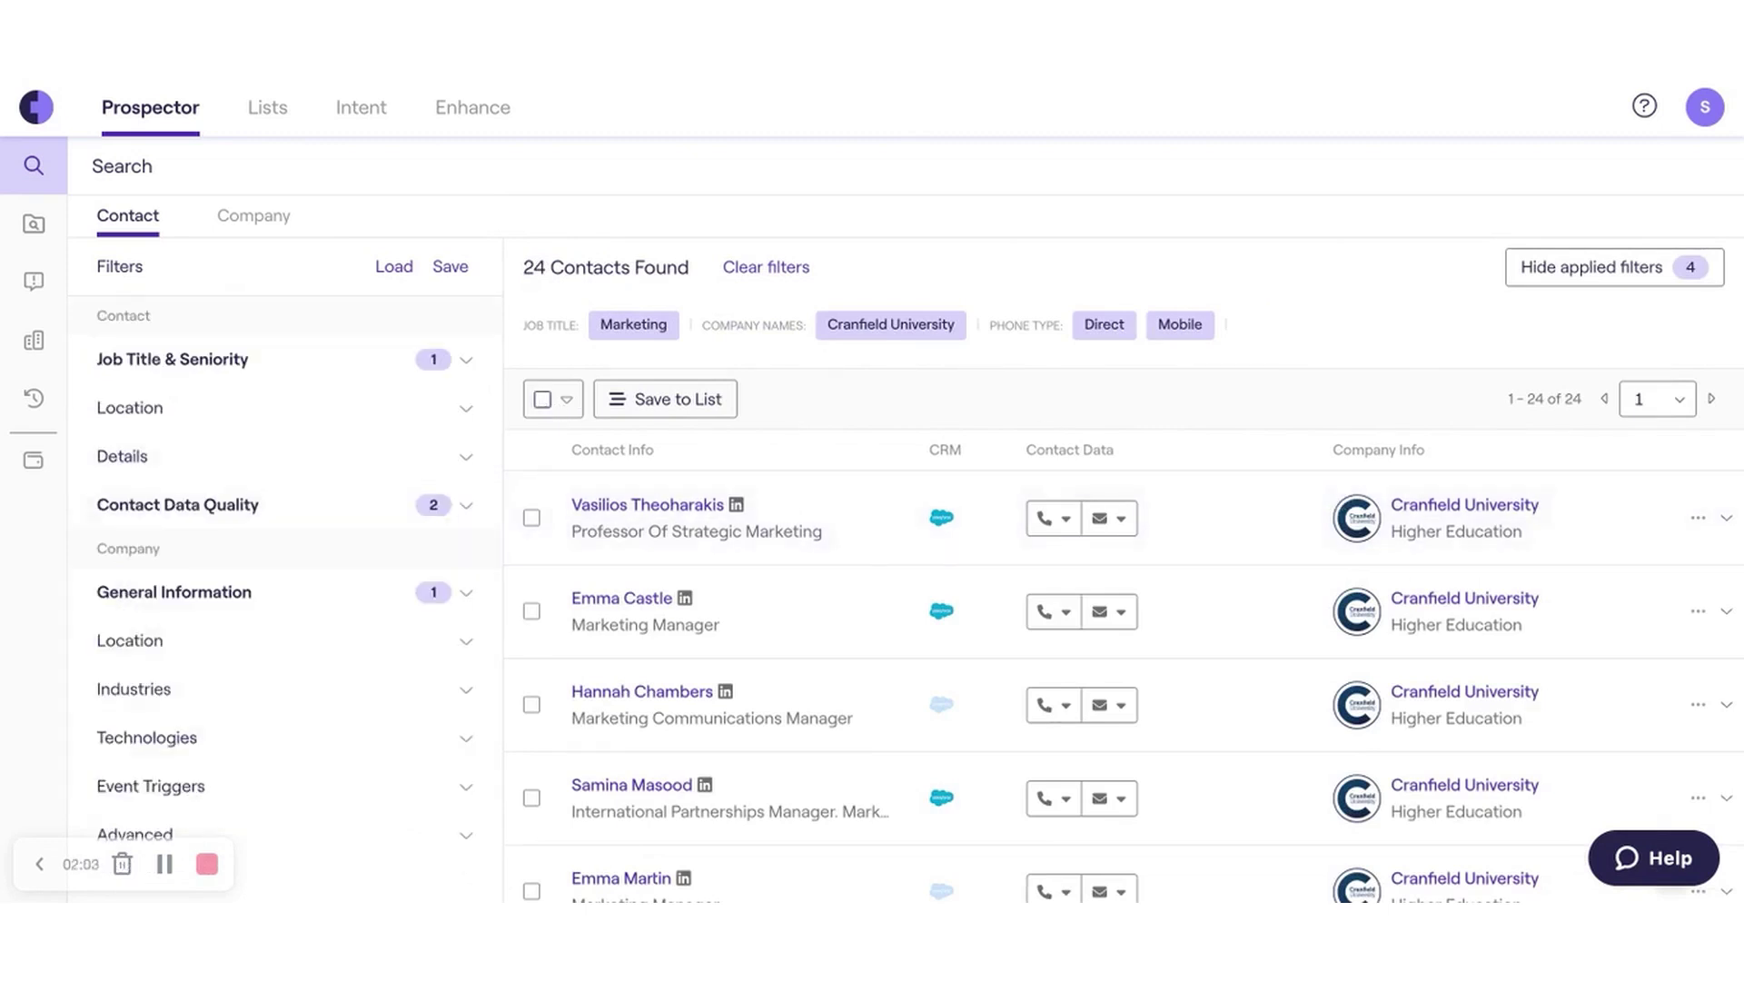
# - Select all 24 contacts and save them to the 'Cranfield - Marketing - Mobile' list
pyautogui.click(542, 399)
pyautogui.click(760, 399)
pyautogui.click(727, 327)
pyautogui.write('Crani')
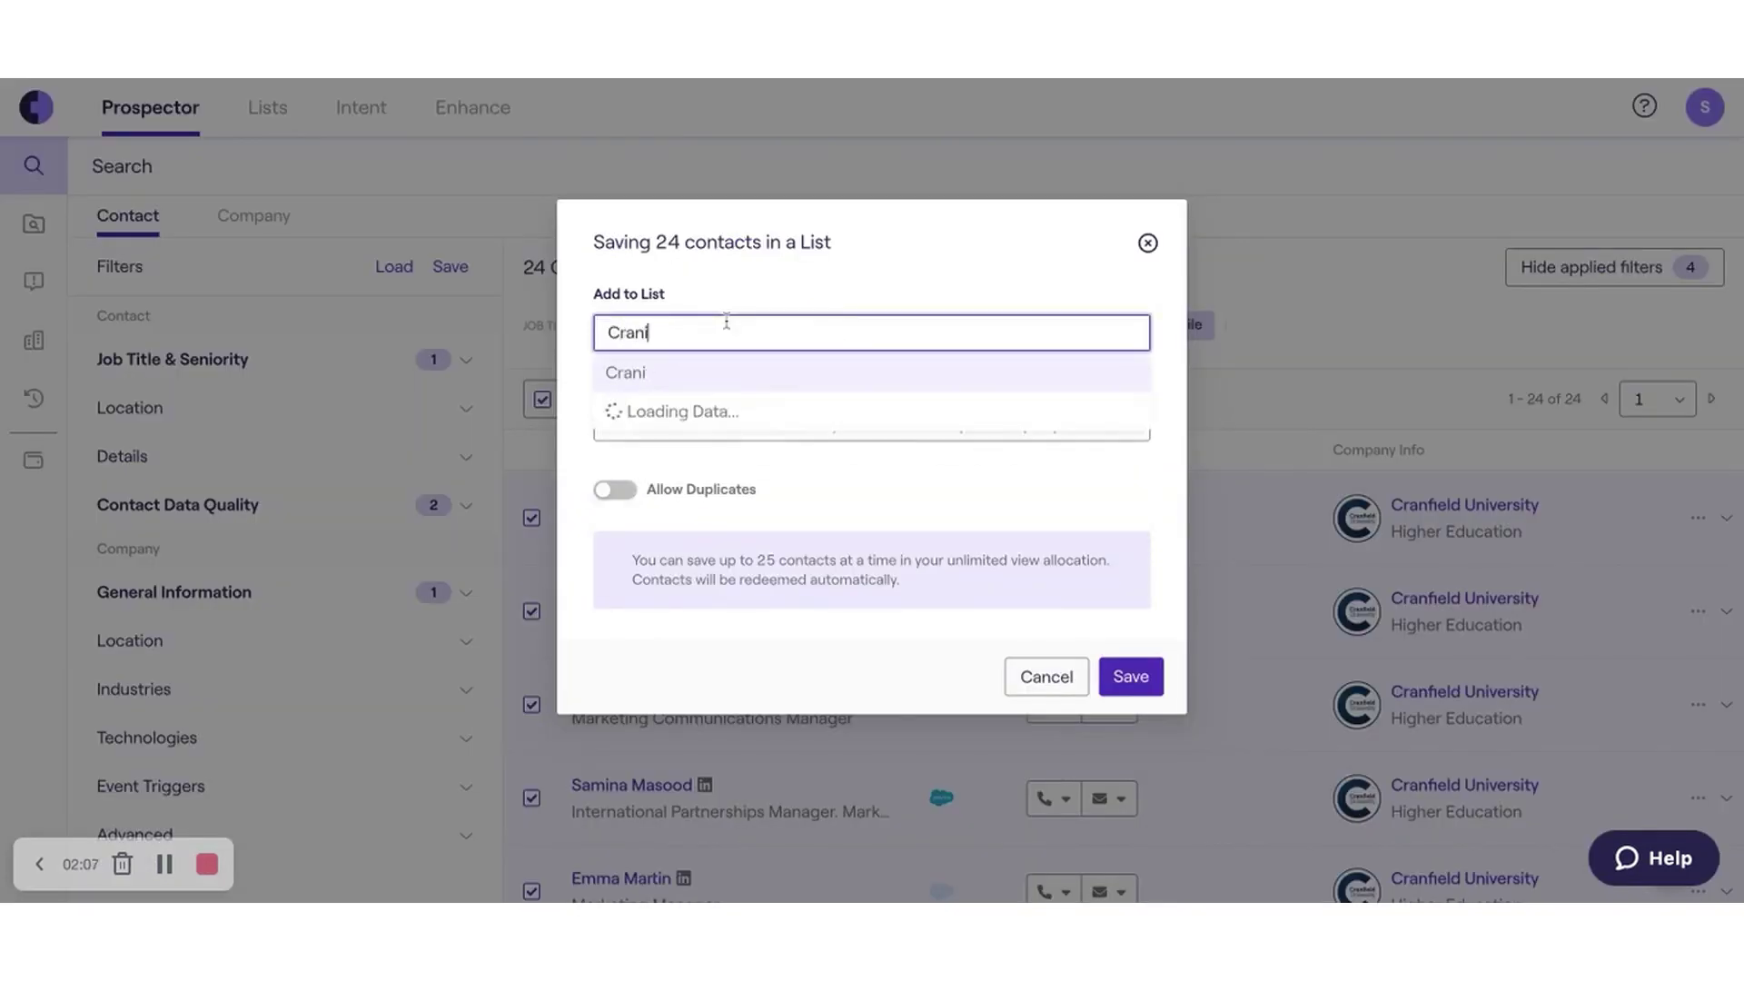
pyautogui.press('BackSpace')
pyautogui.write('field - Marketing - Mobile')
pyautogui.click(1127, 678)
pyautogui.click(751, 335)
pyautogui.write('Cranfield')
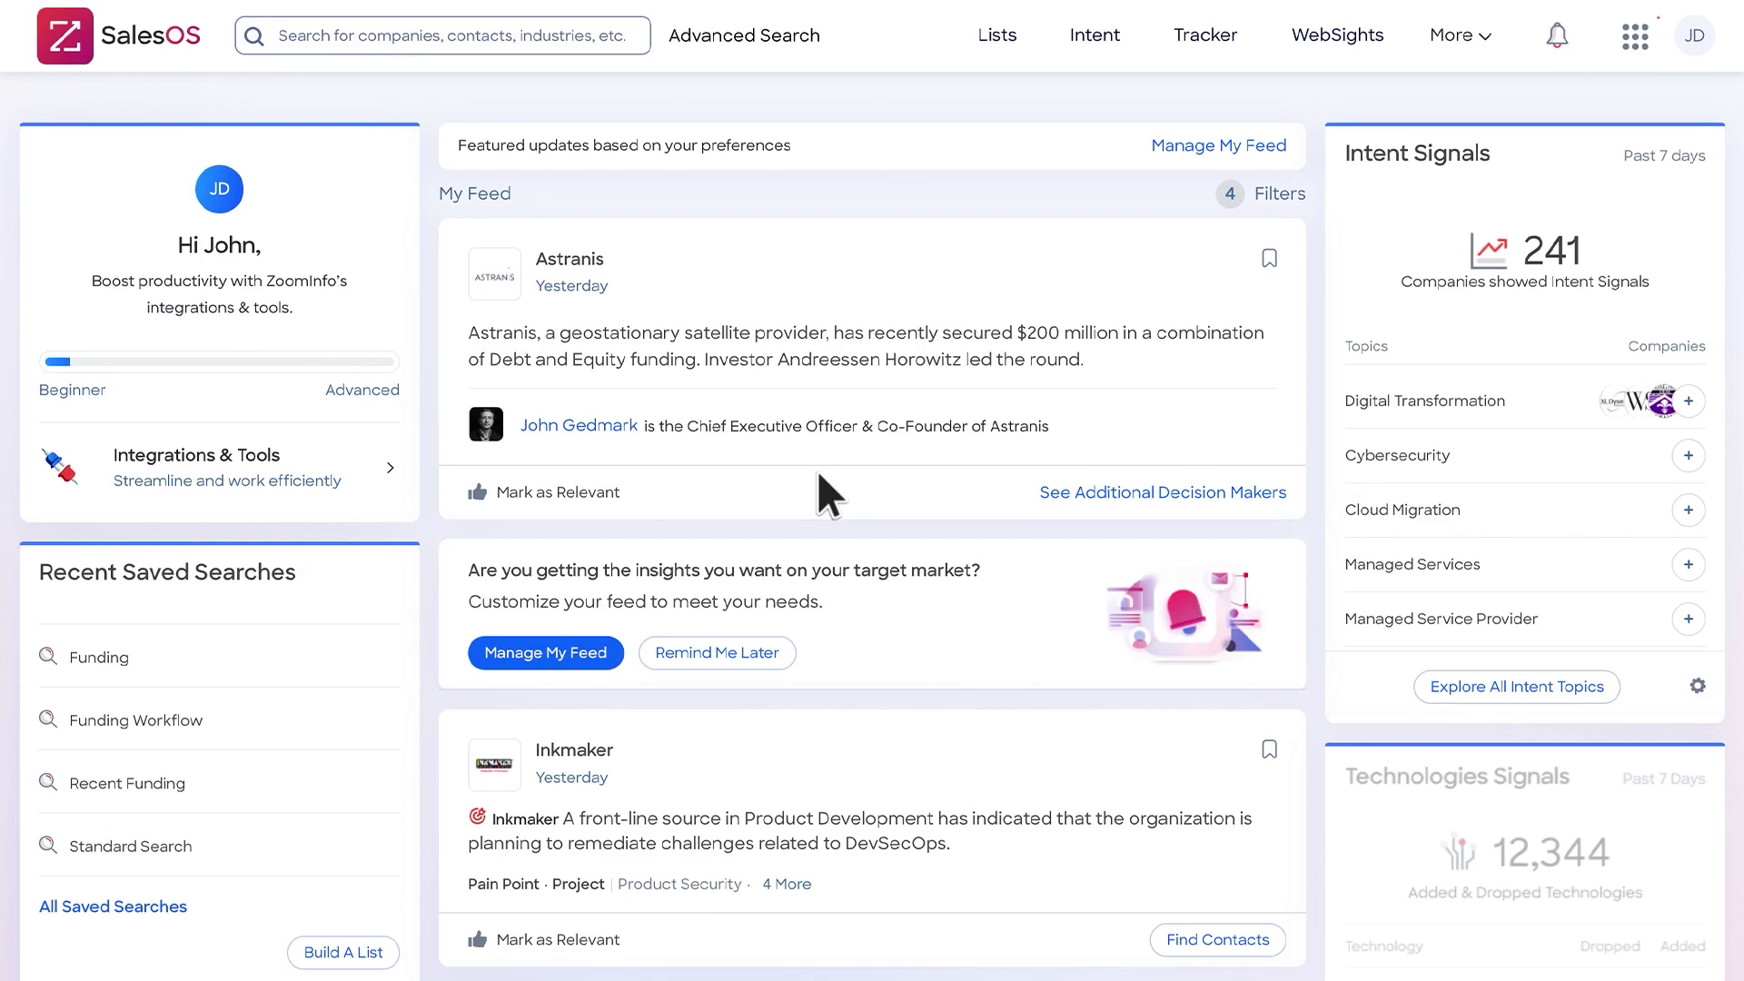
# - Go to ZoomInfo's Admin Portal and view Enrich Connections for HubSpot and Salesforce (Sandbox)
pyautogui.click(1626, 38)
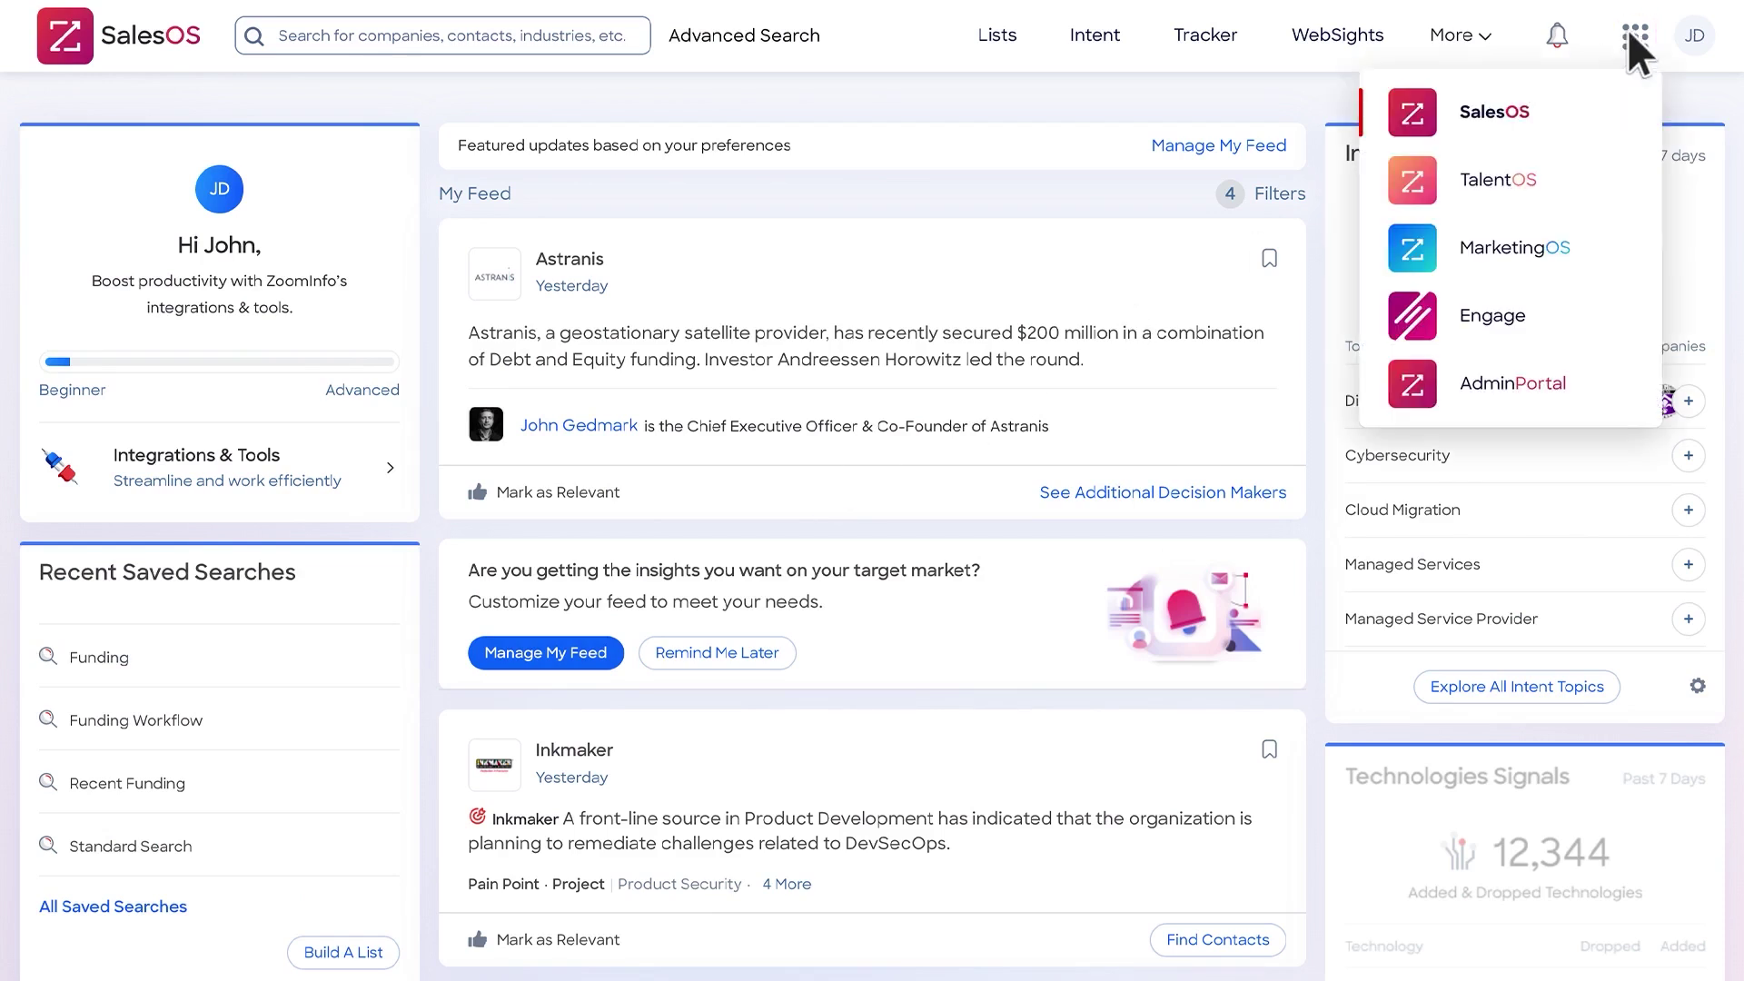
pyautogui.click(1493, 382)
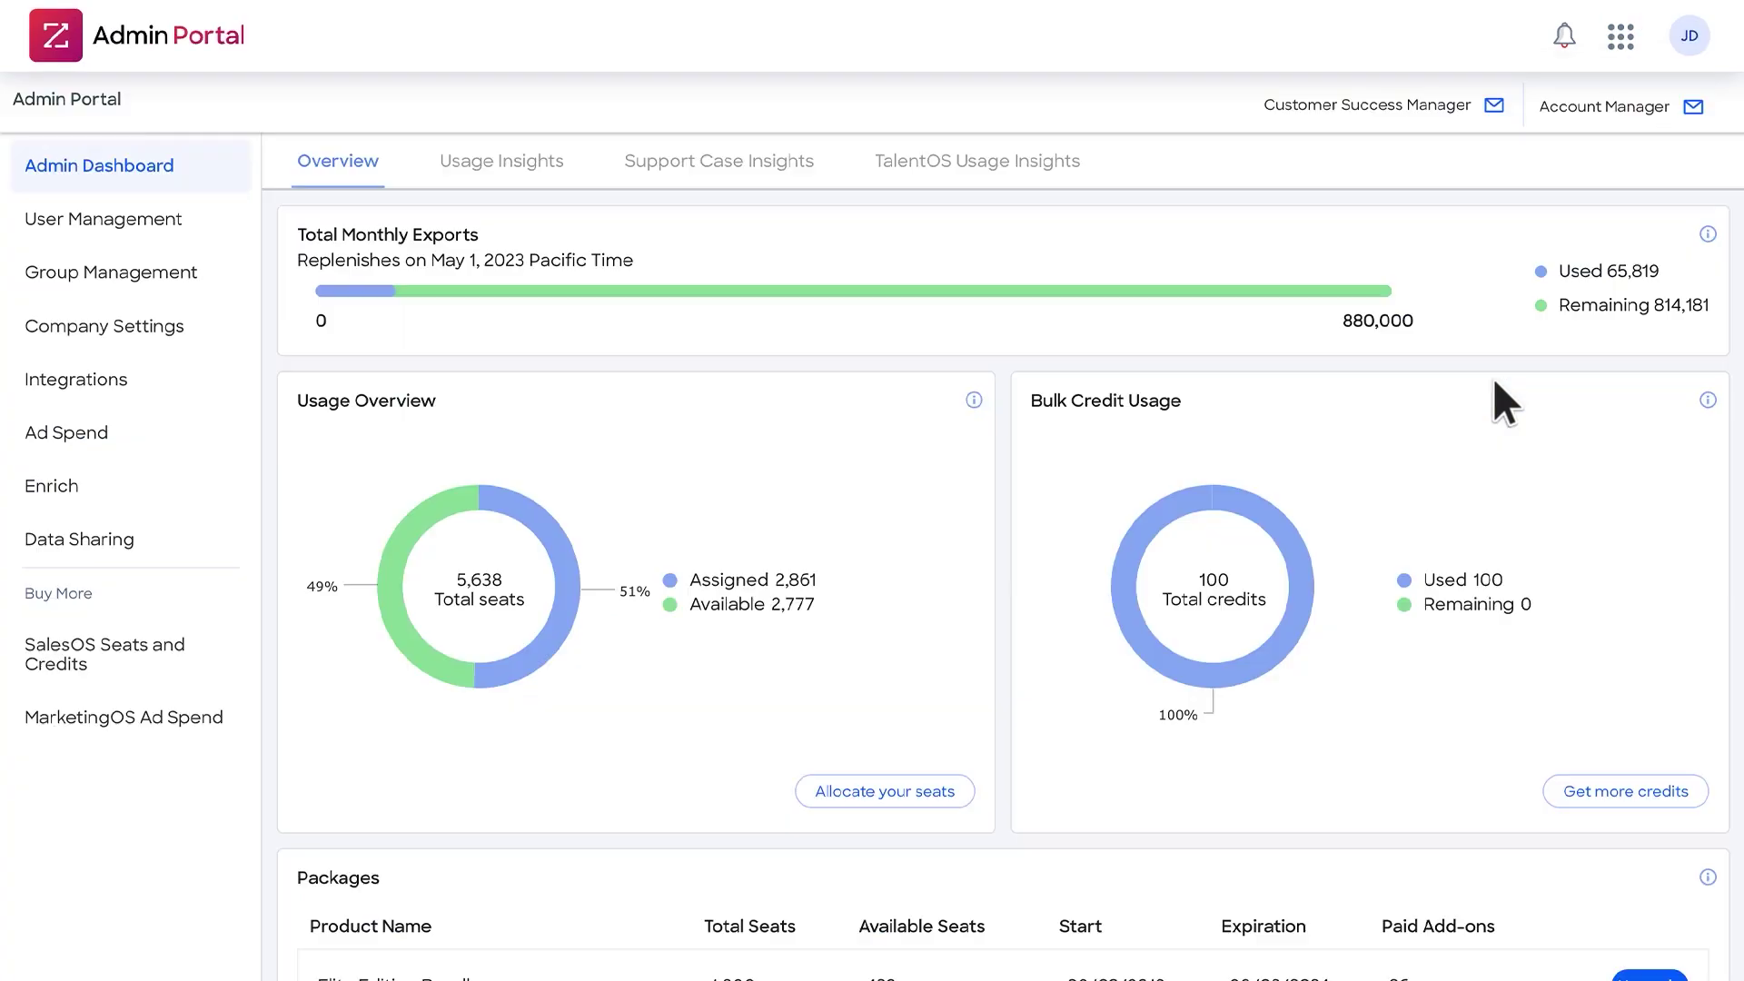
pyautogui.click(91, 488)
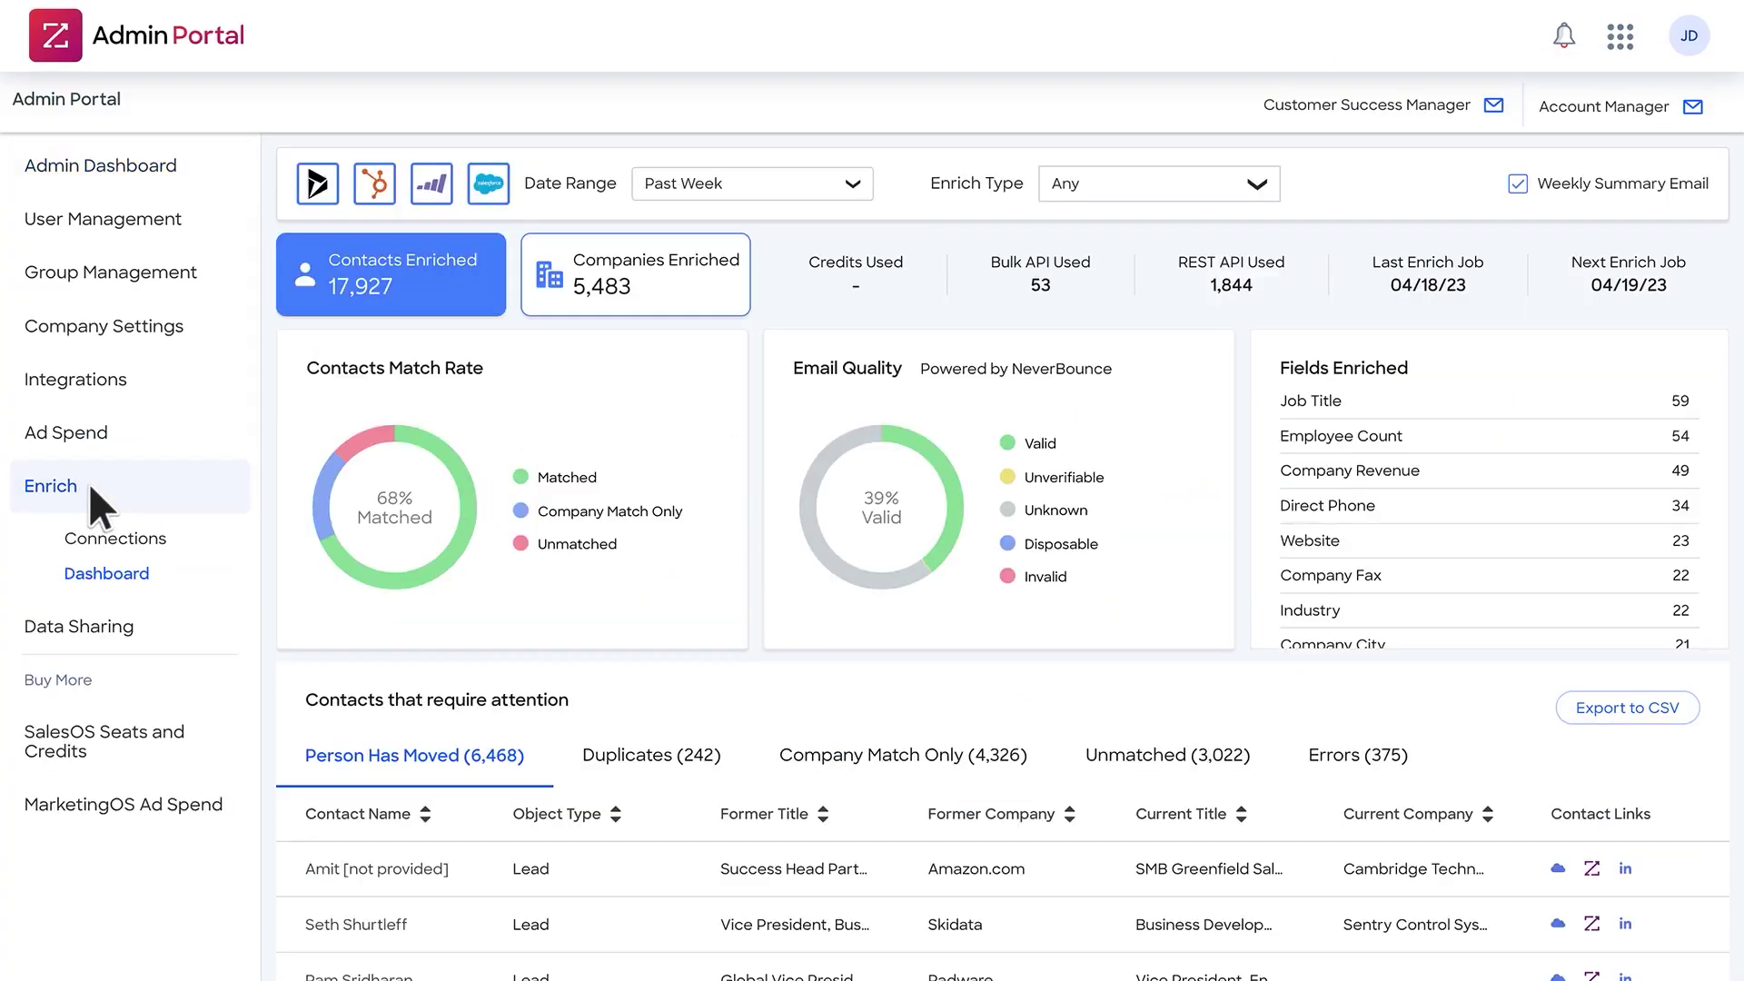
pyautogui.click(89, 534)
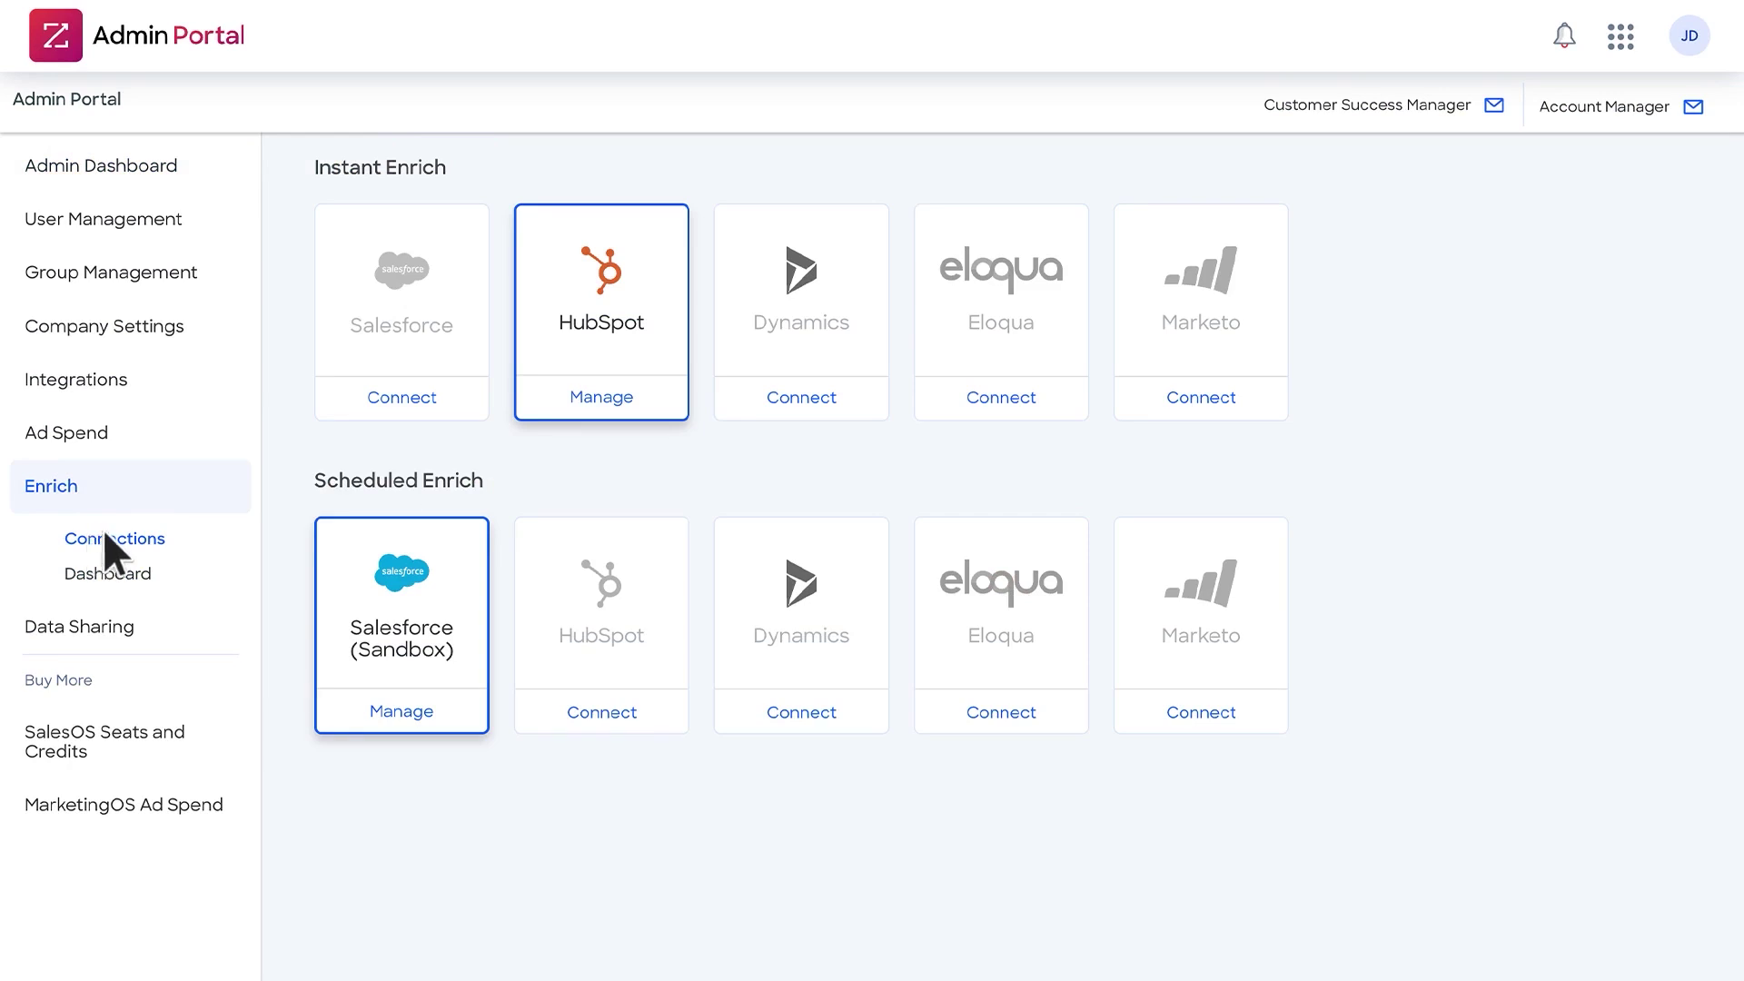
# - Review HubSpot's Contacts field mappings, keeping First Name set to 'complete if missing'
pyautogui.click(601, 397)
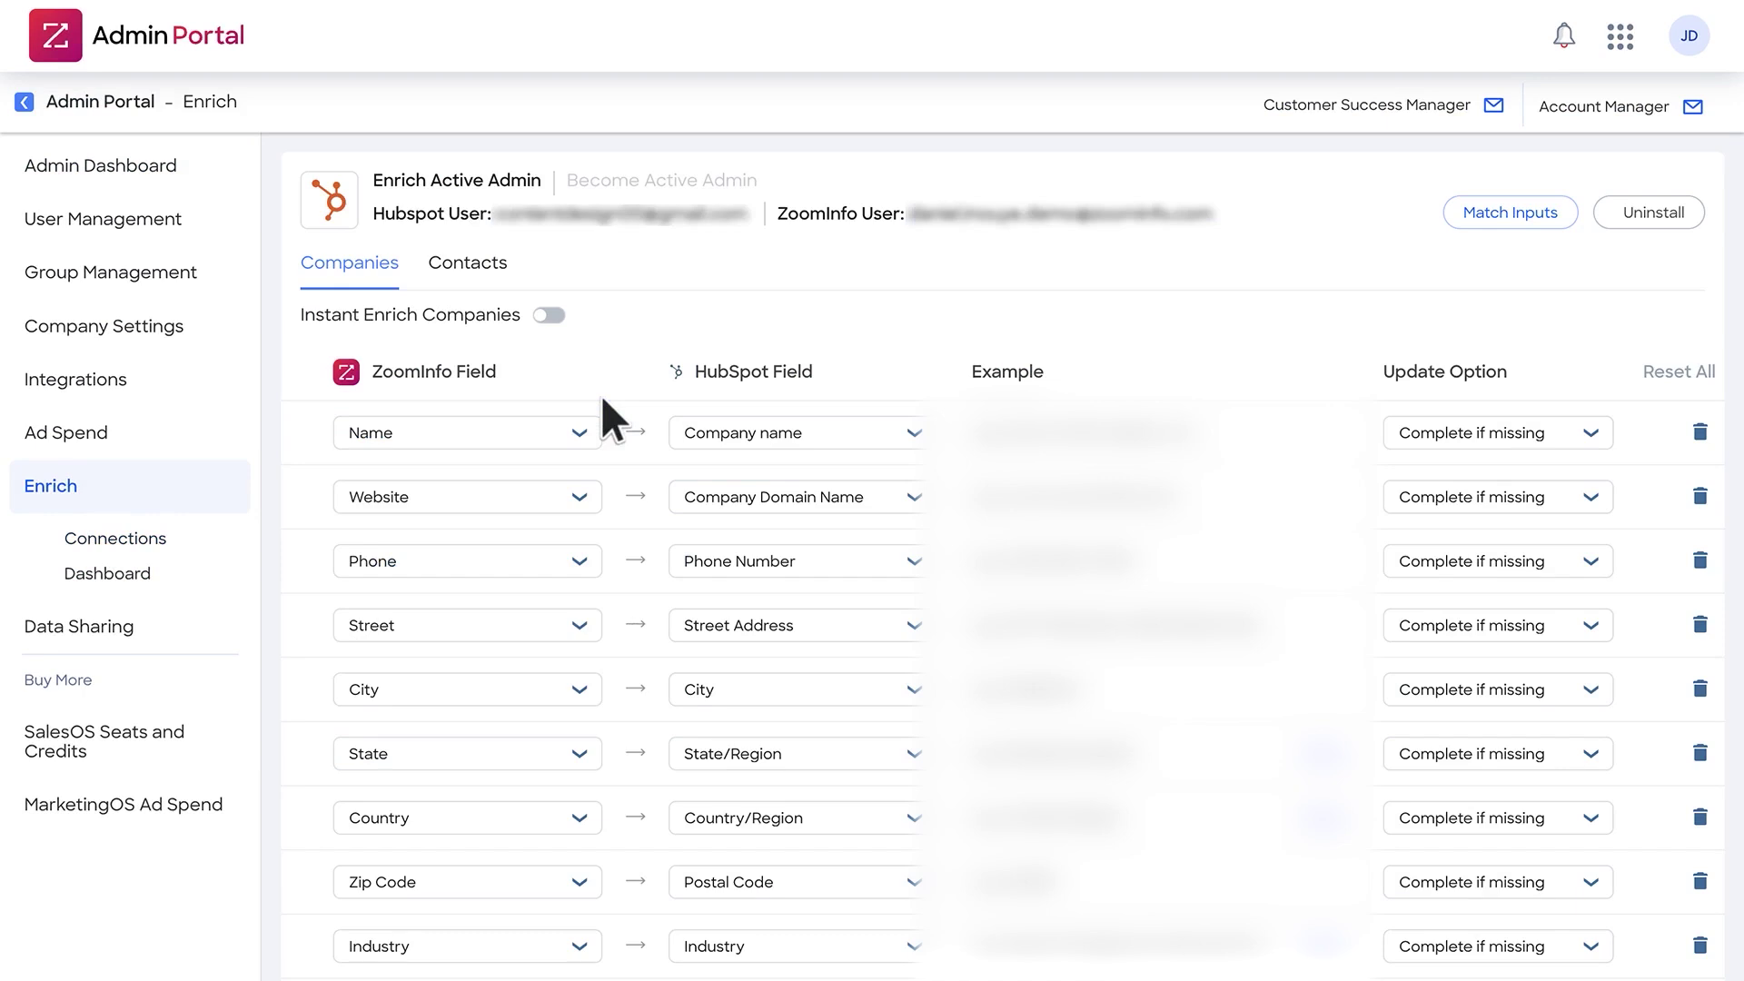
pyautogui.click(467, 265)
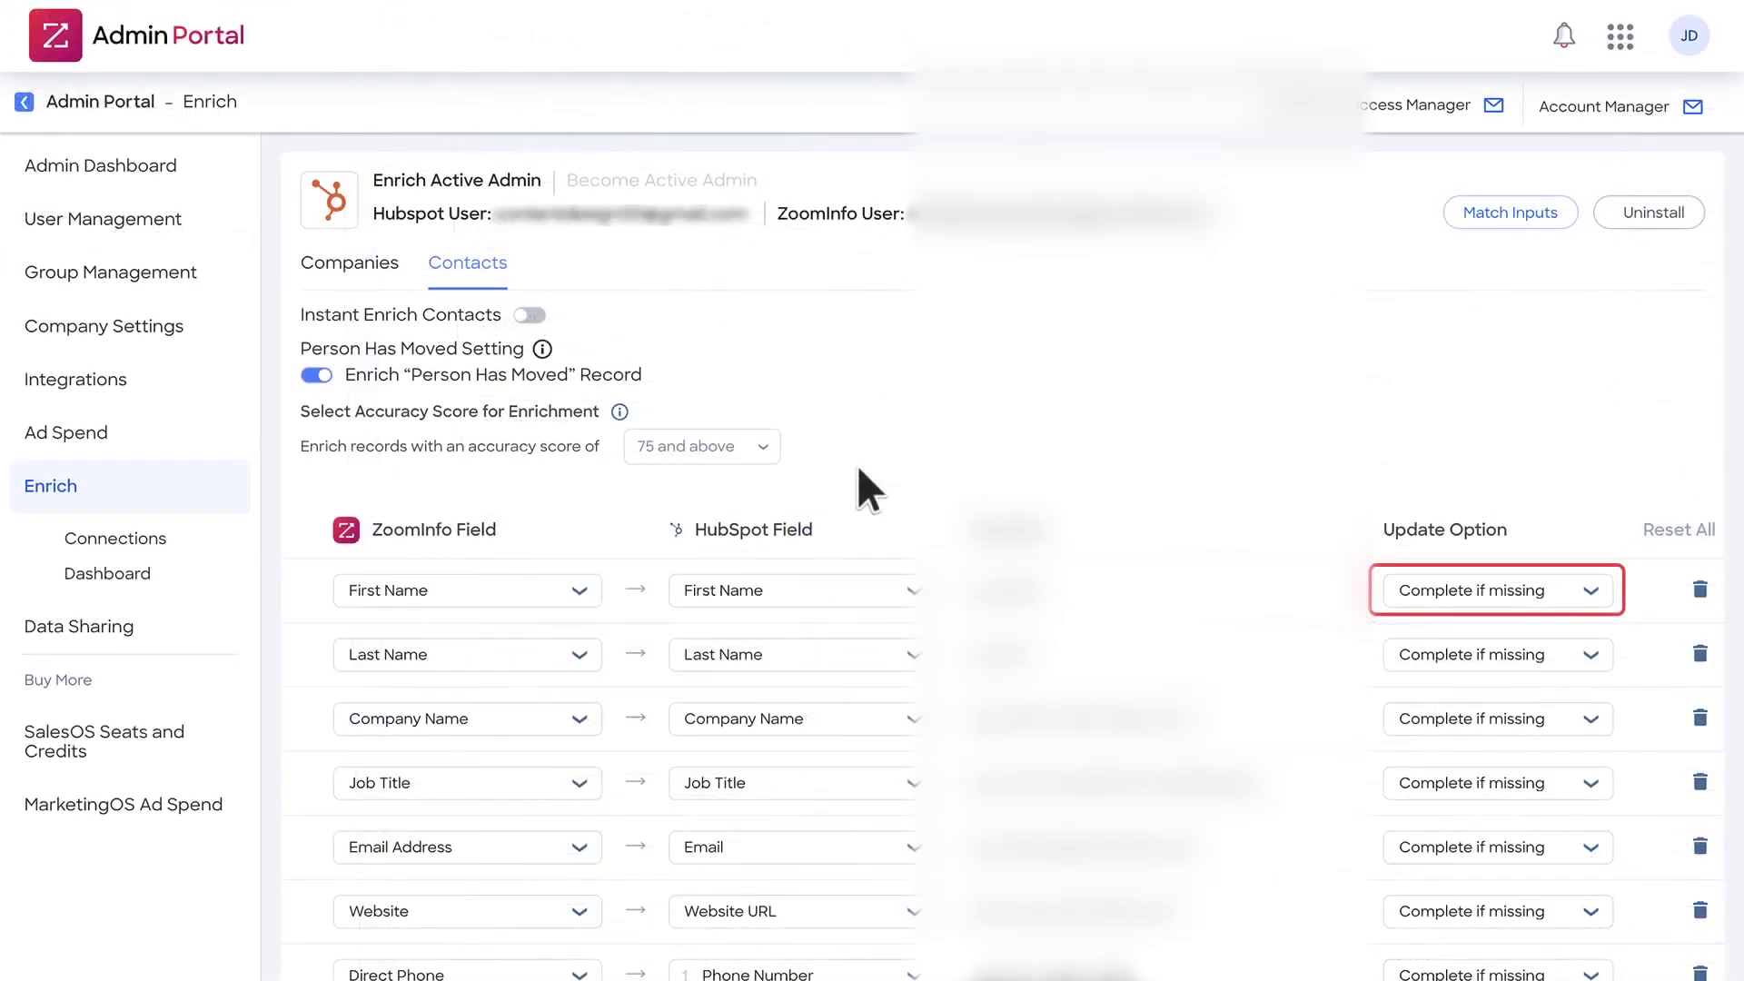
pyautogui.click(1590, 590)
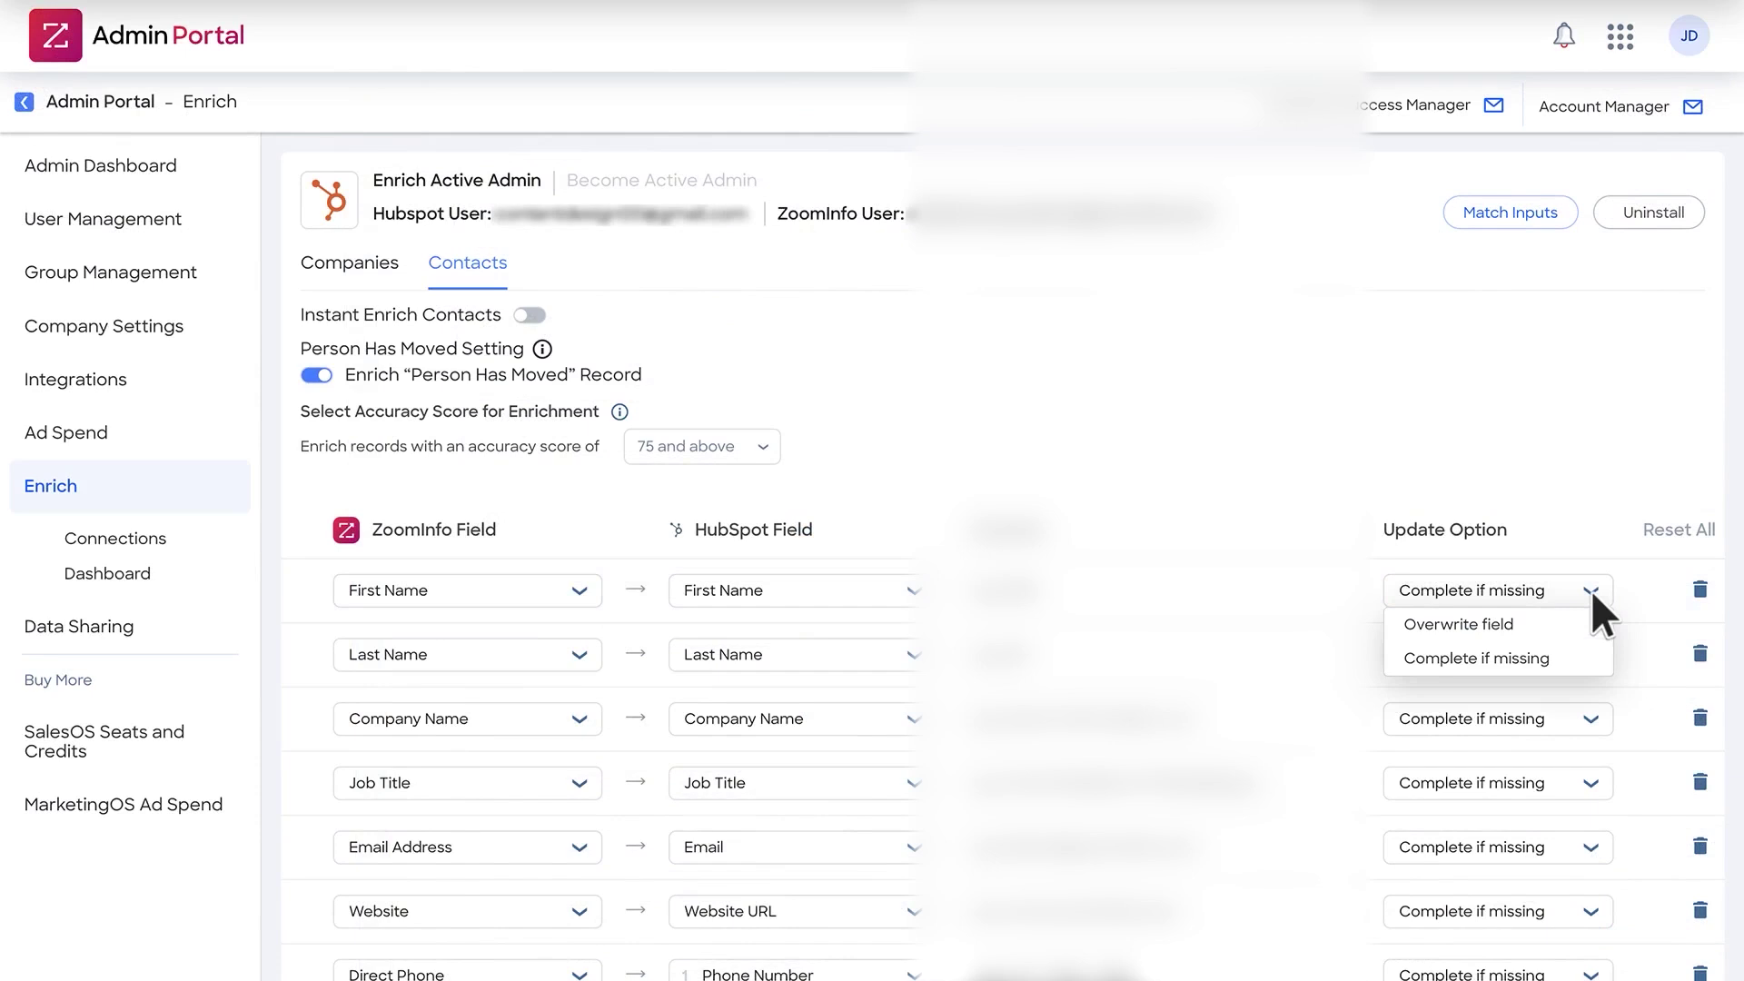
pyautogui.click(1589, 588)
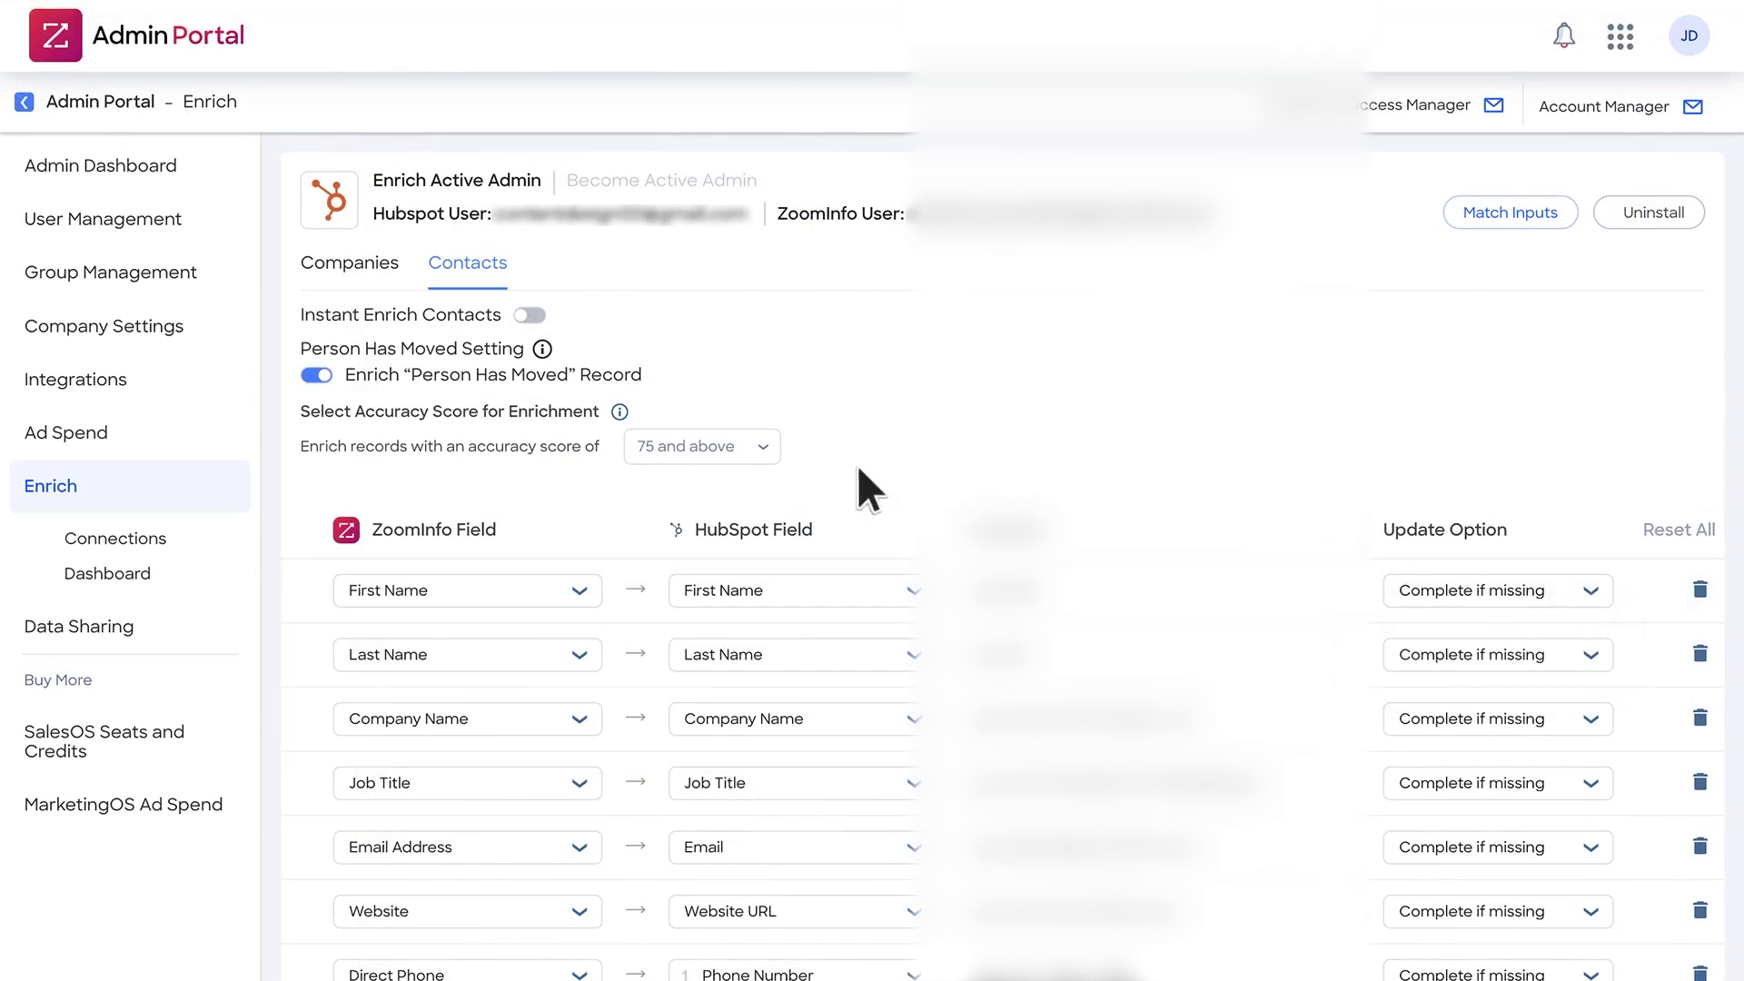
pyautogui.scroll(-6, 858, 469)
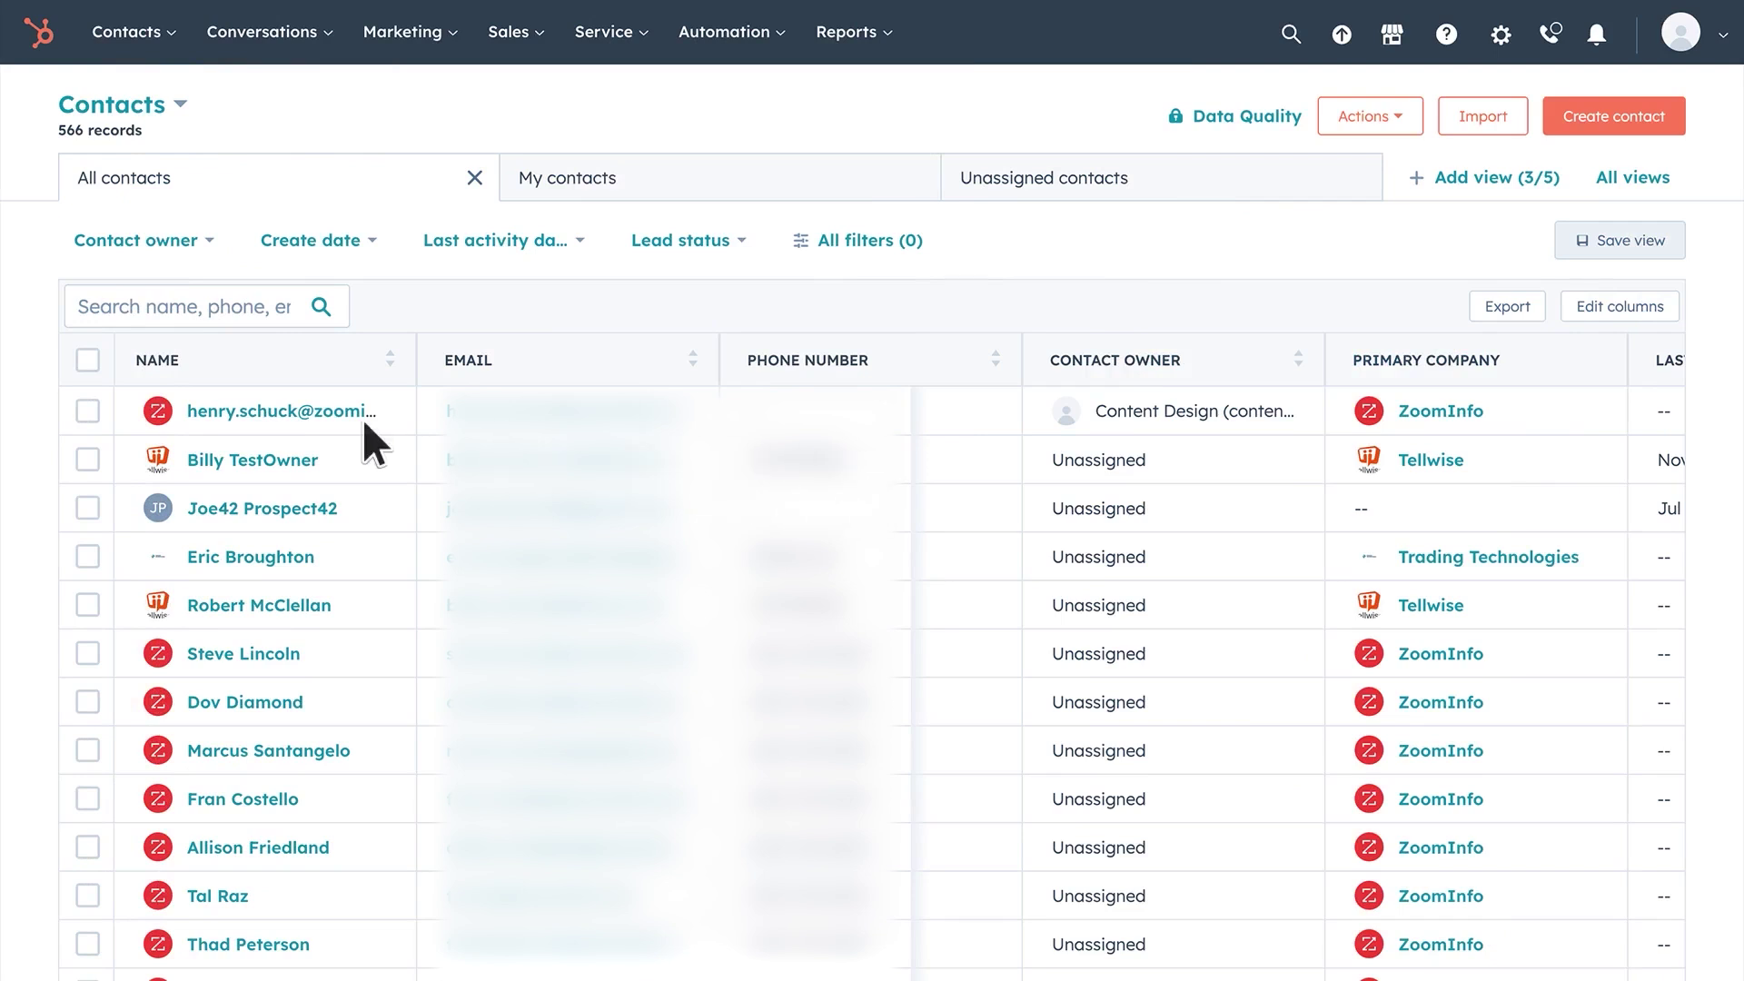
# - Open the ZoomInfo contact's record and delete the contact
pyautogui.click(235, 413)
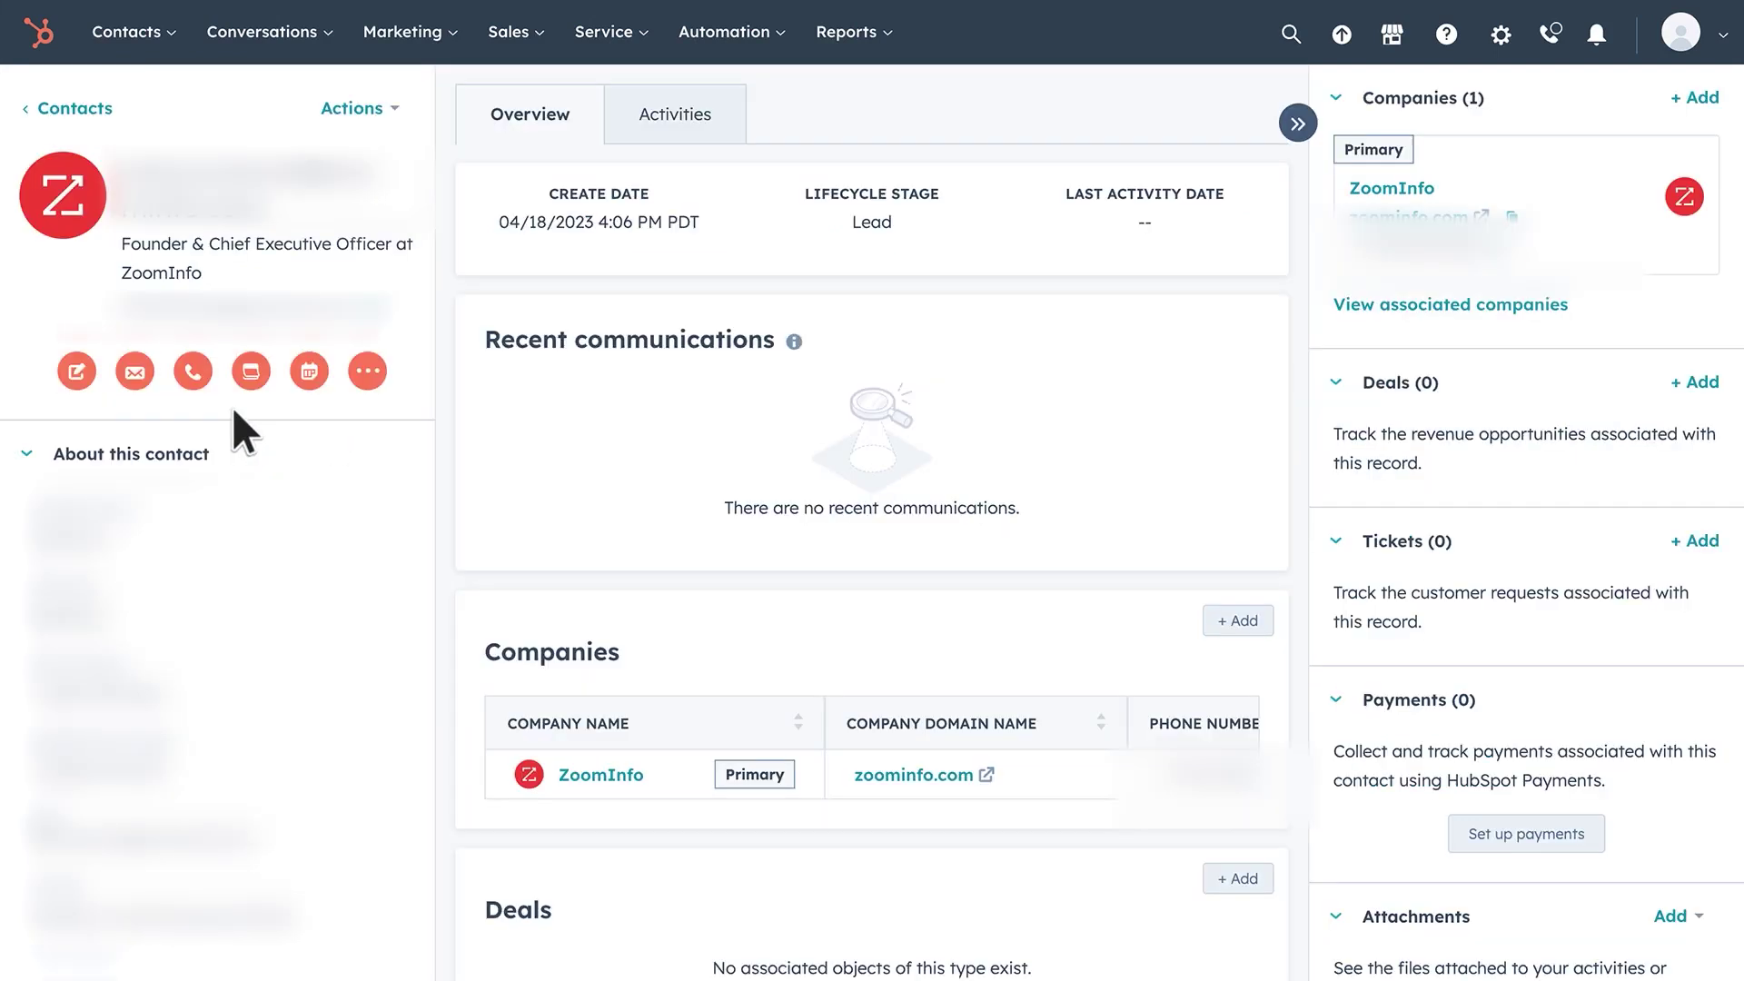
pyautogui.click(393, 106)
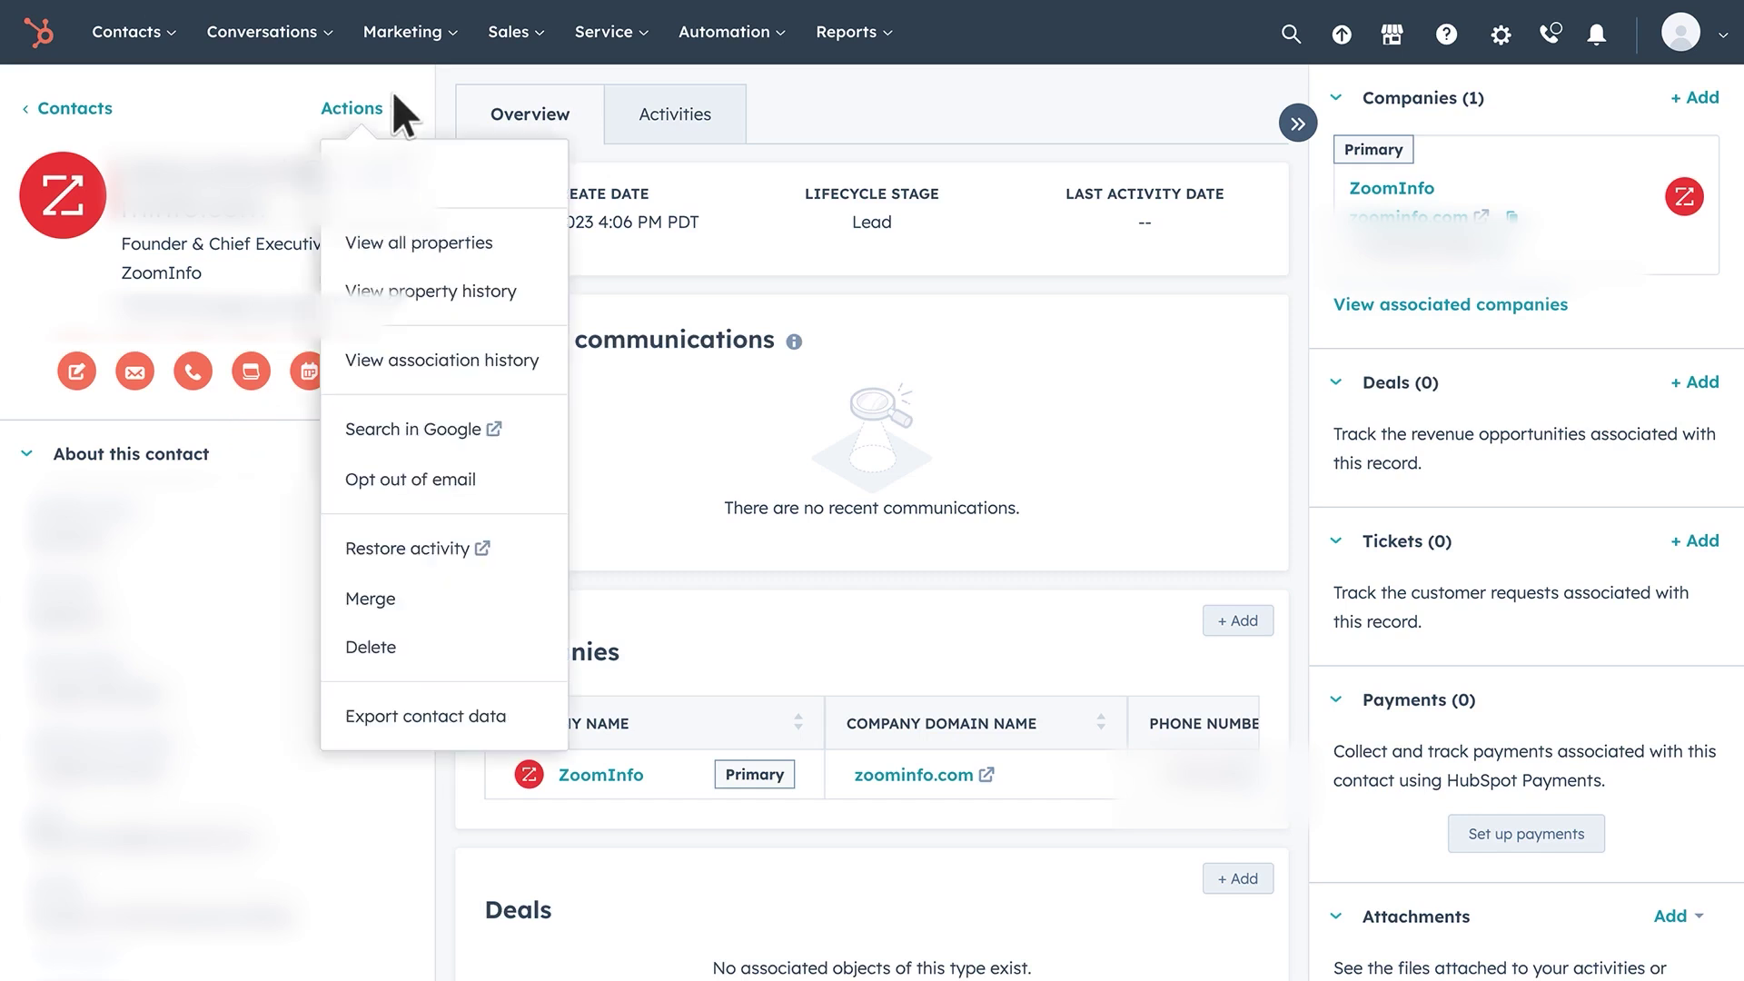
pyautogui.click(390, 645)
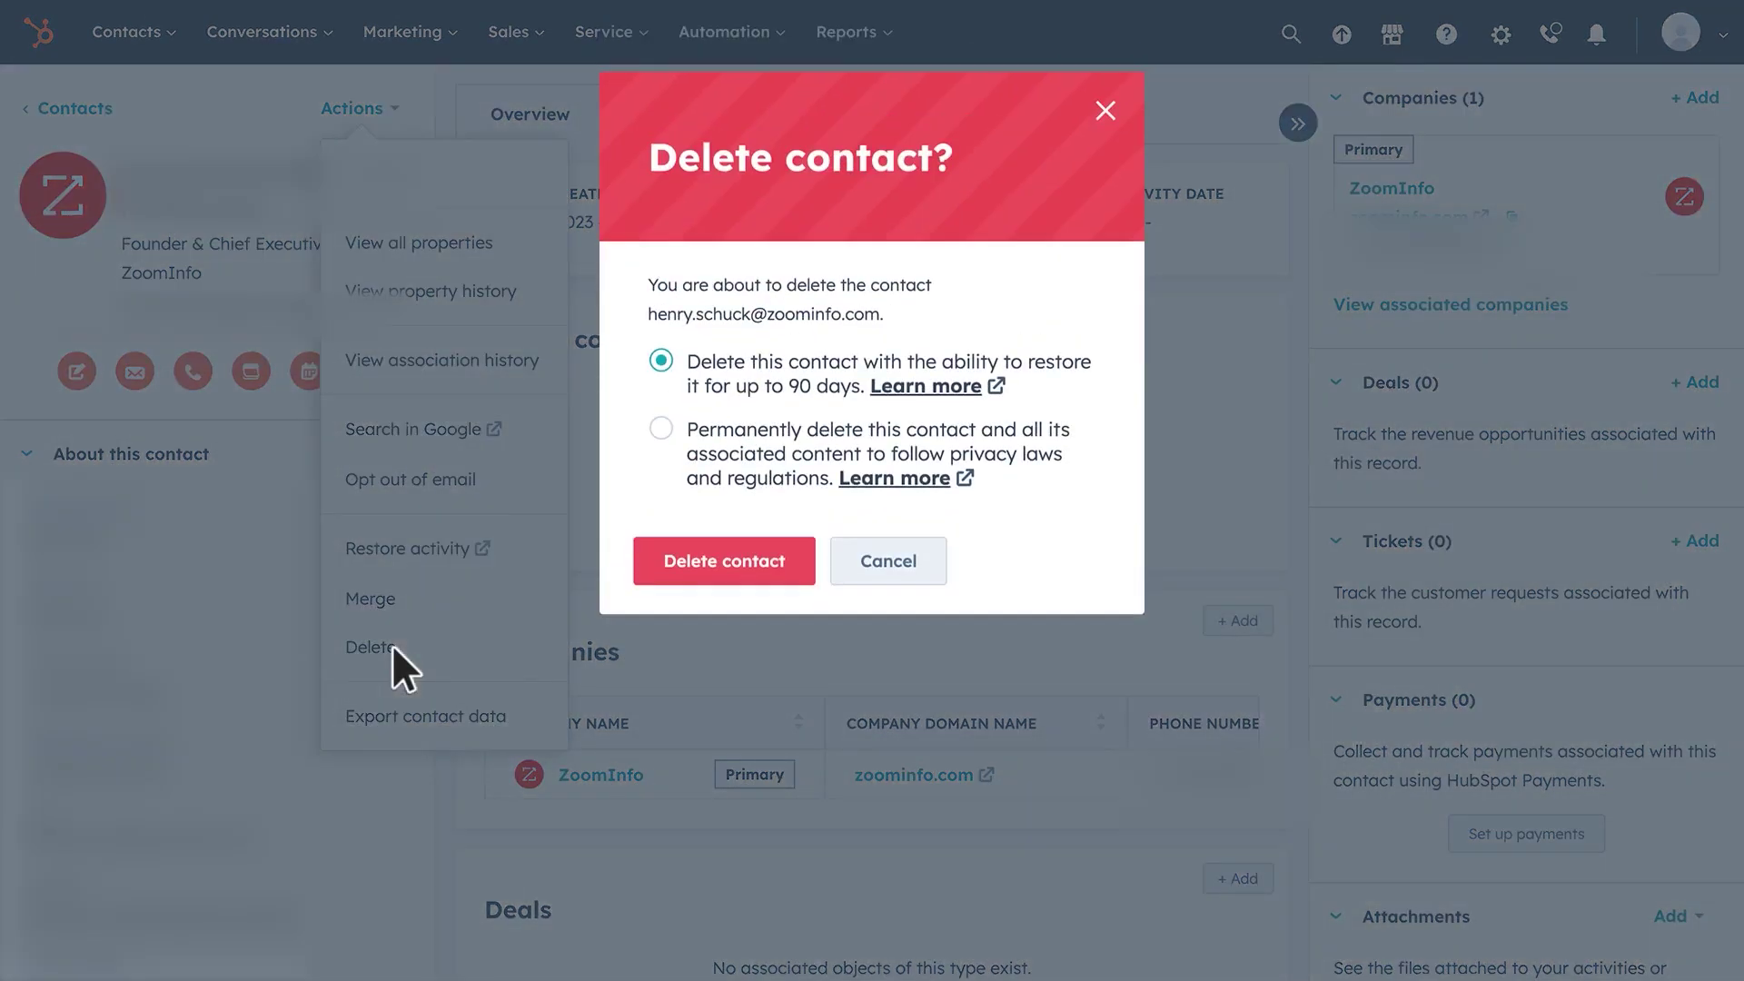
pyautogui.click(678, 563)
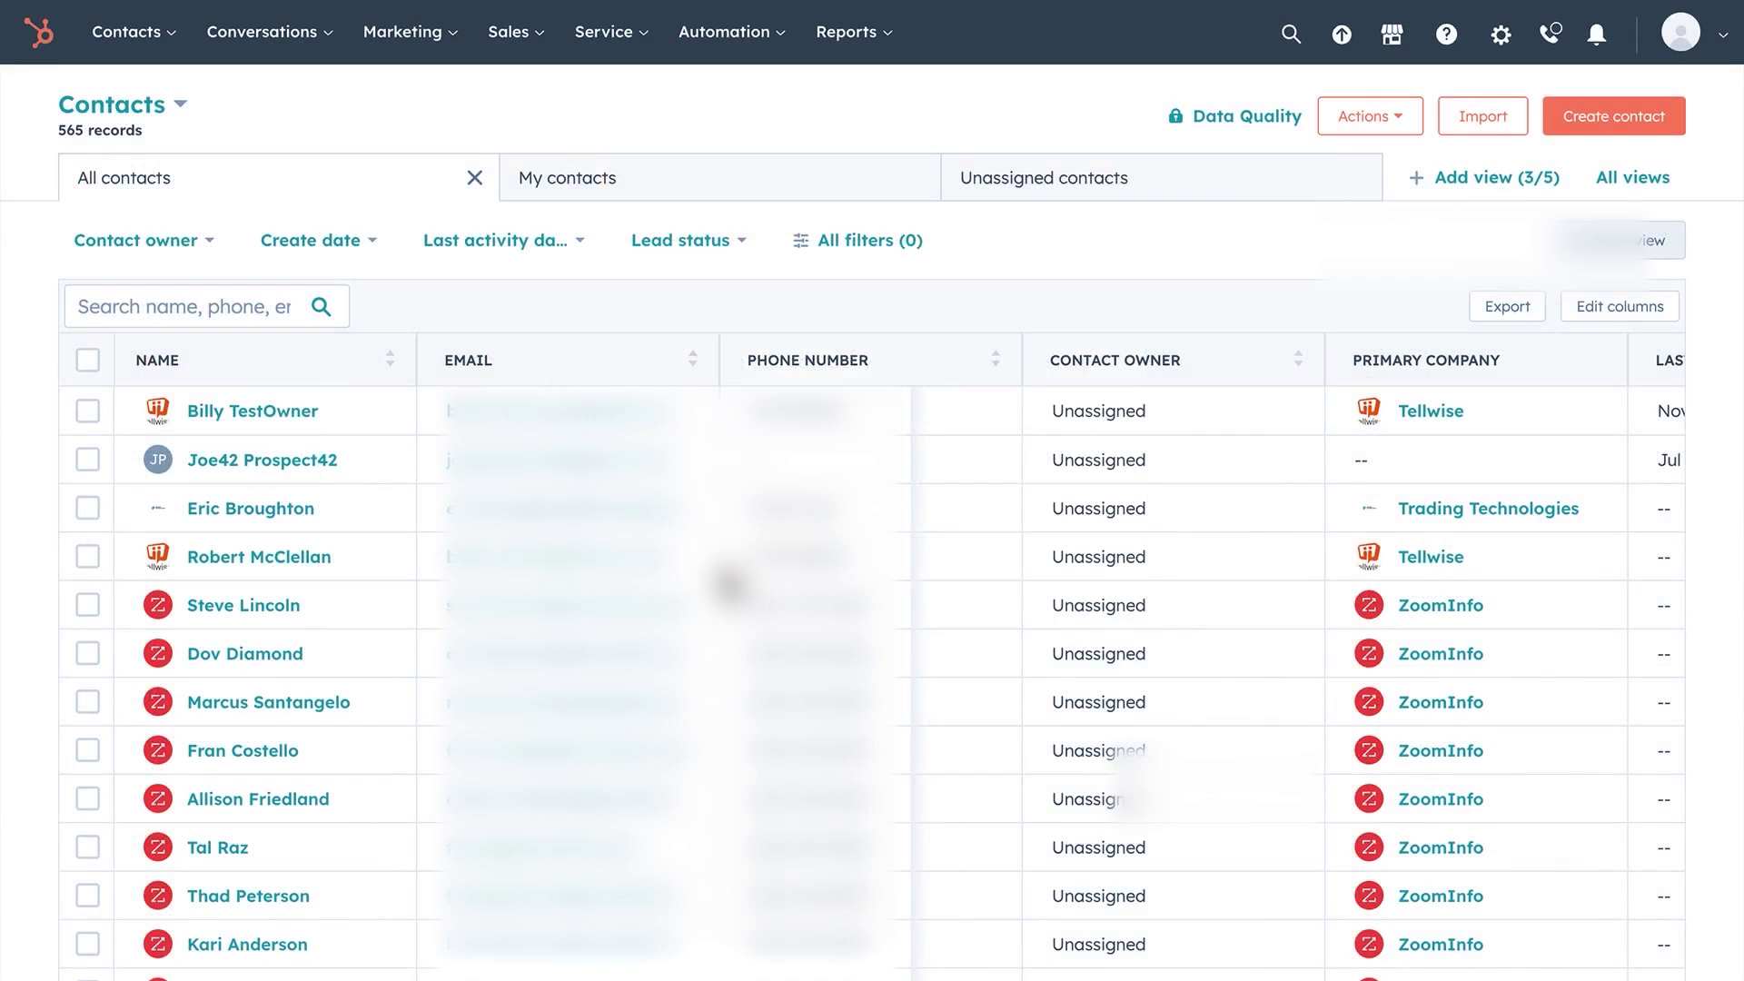
# - Start a new HubSpot contact and enter the contact's email address
pyautogui.click(1613, 116)
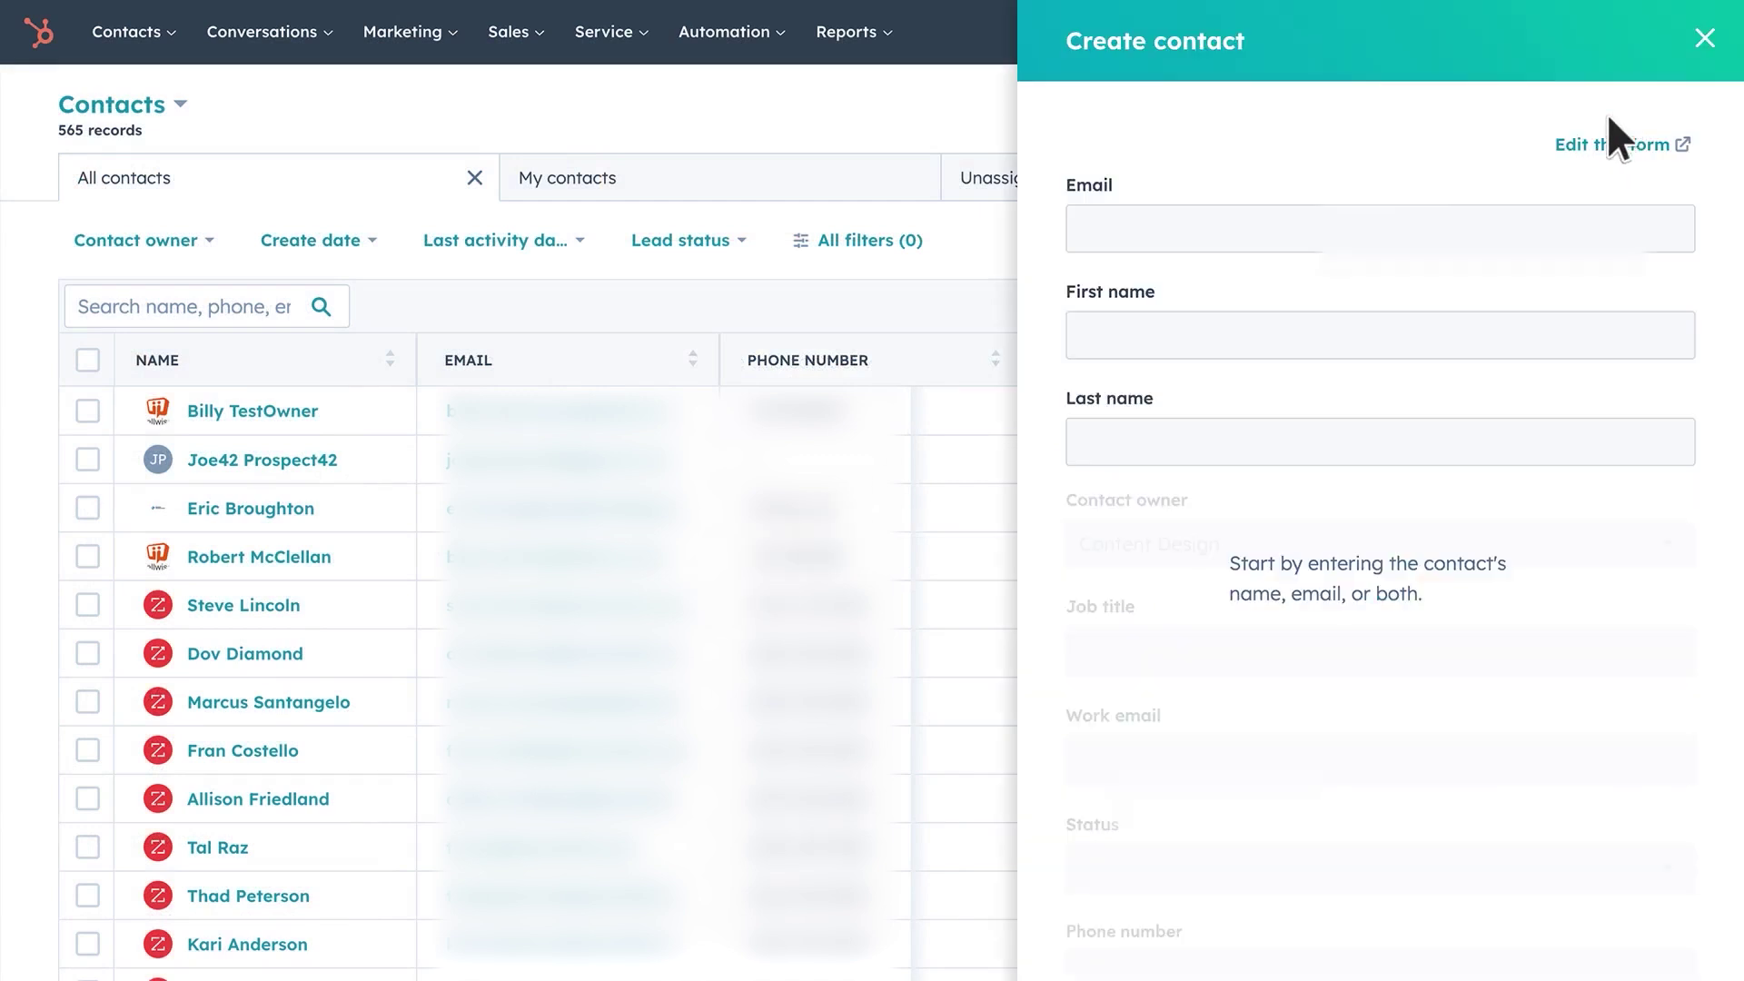
pyautogui.click(1451, 243)
pyautogui.write('unreadable@email.com')
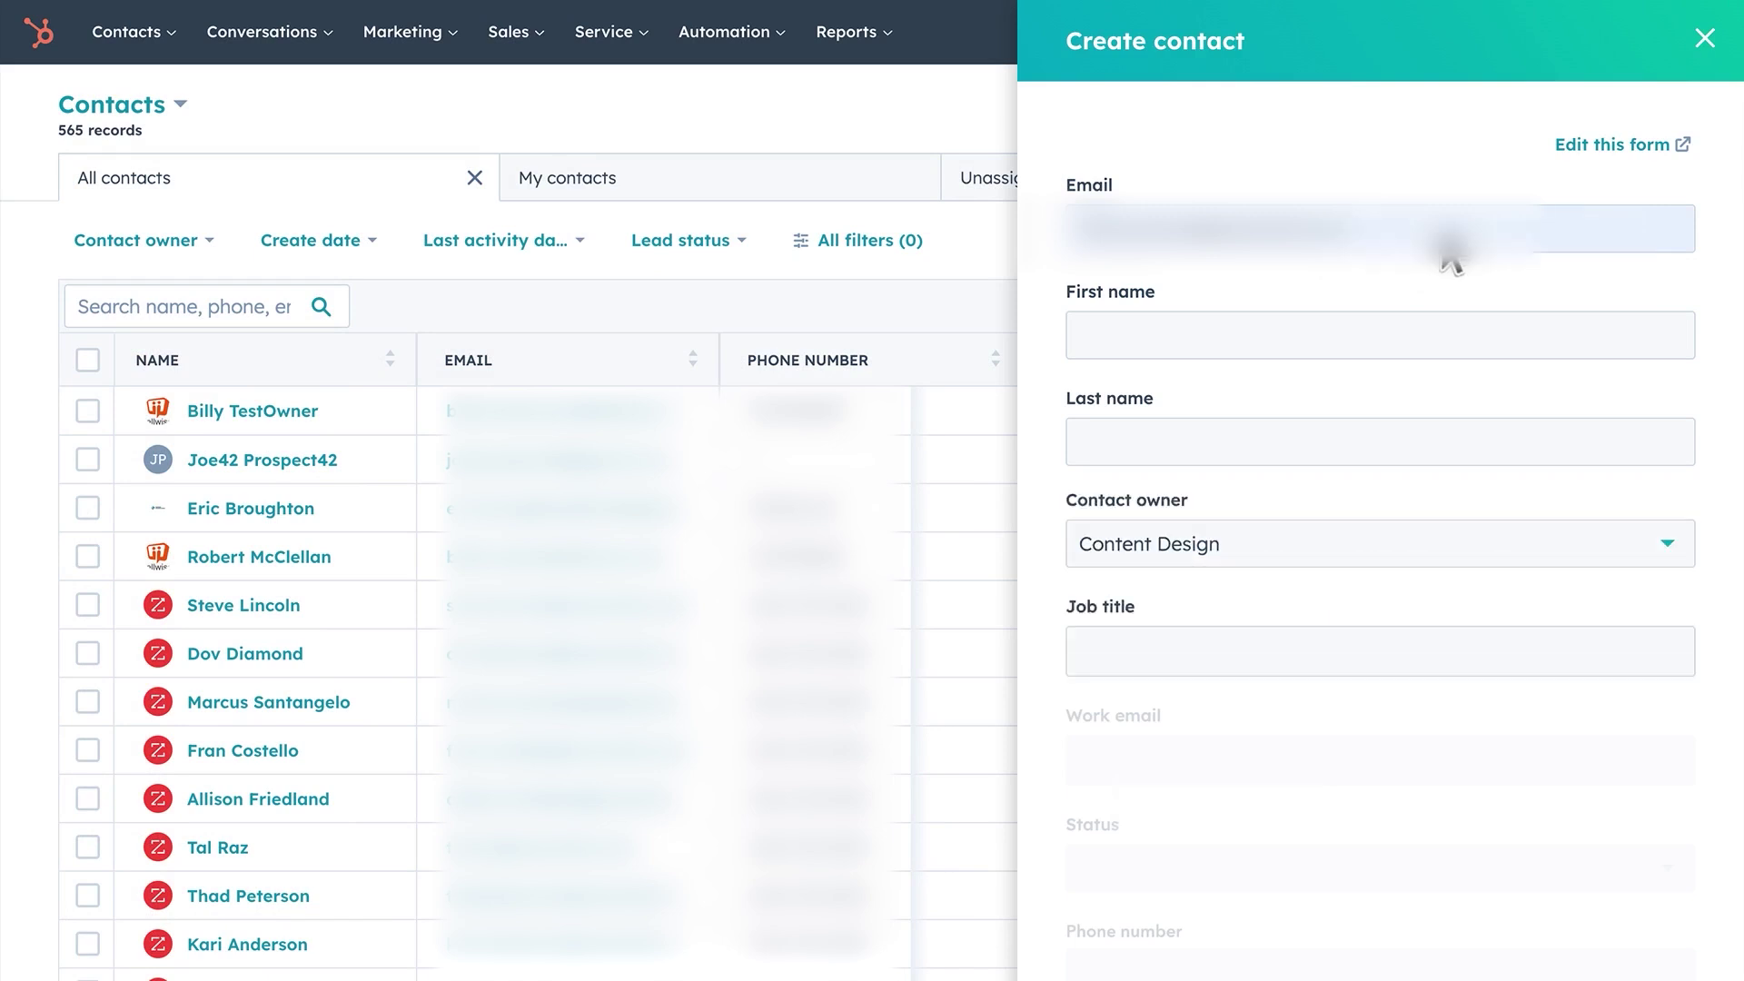
pyautogui.scroll(-7, 1451, 259)
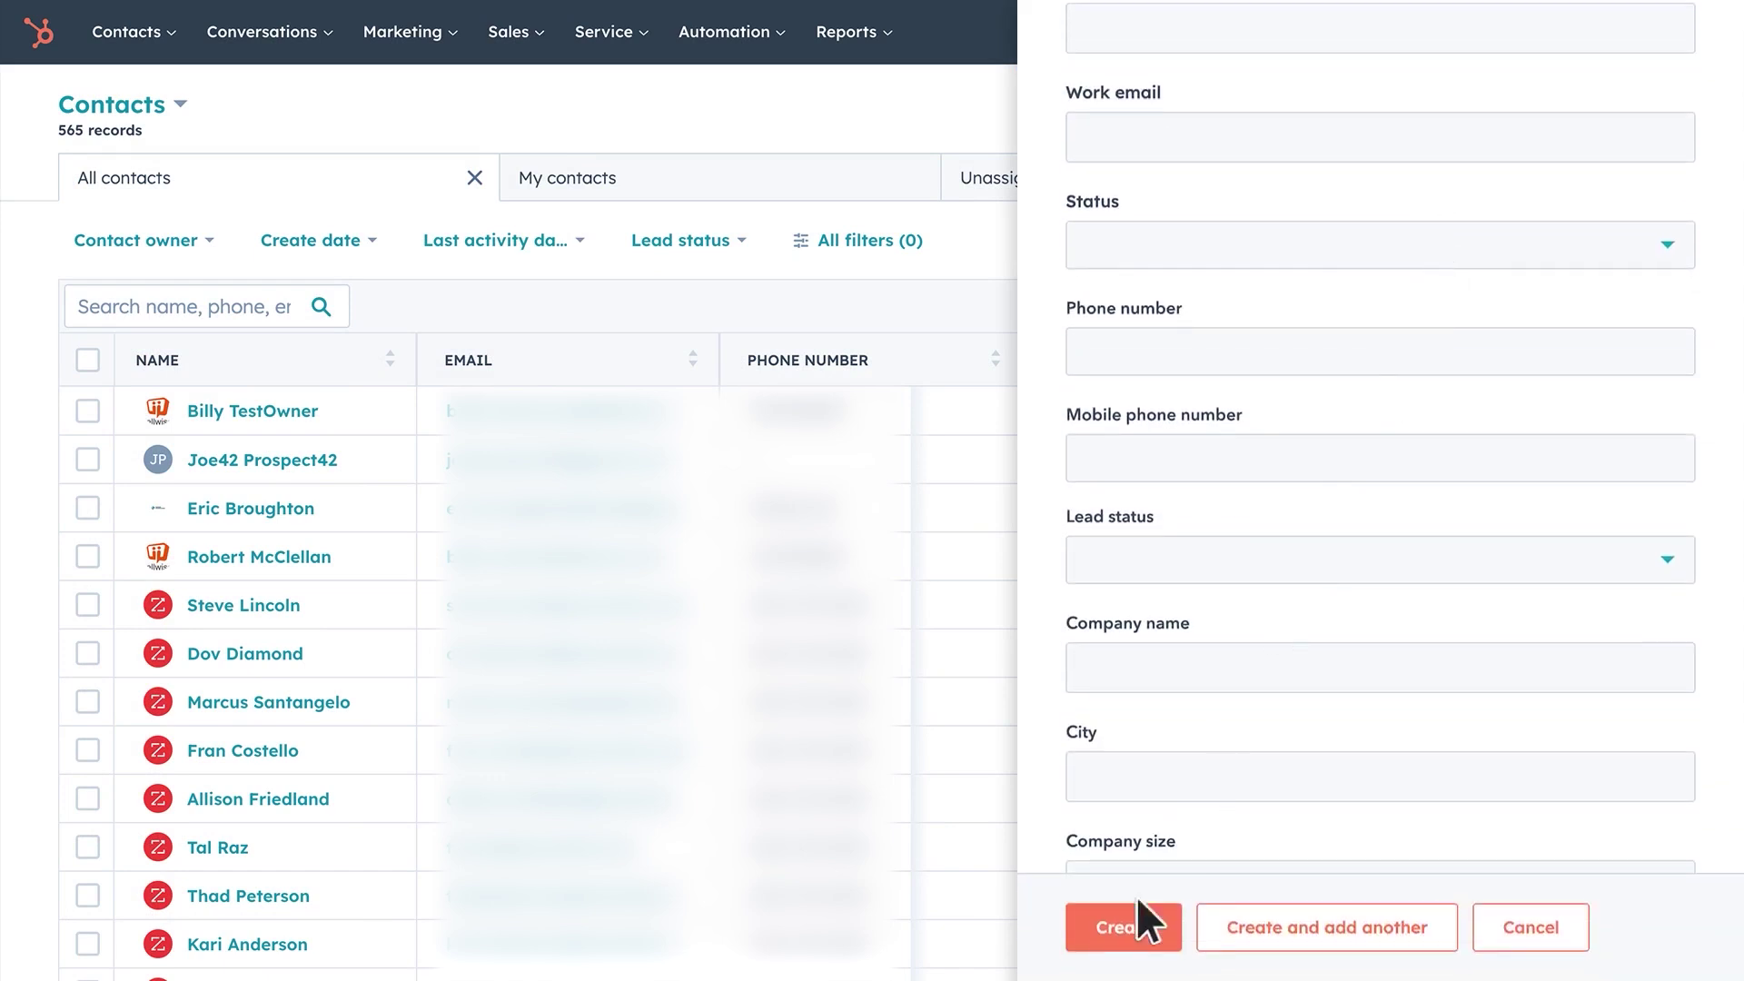
pyautogui.click(1124, 926)
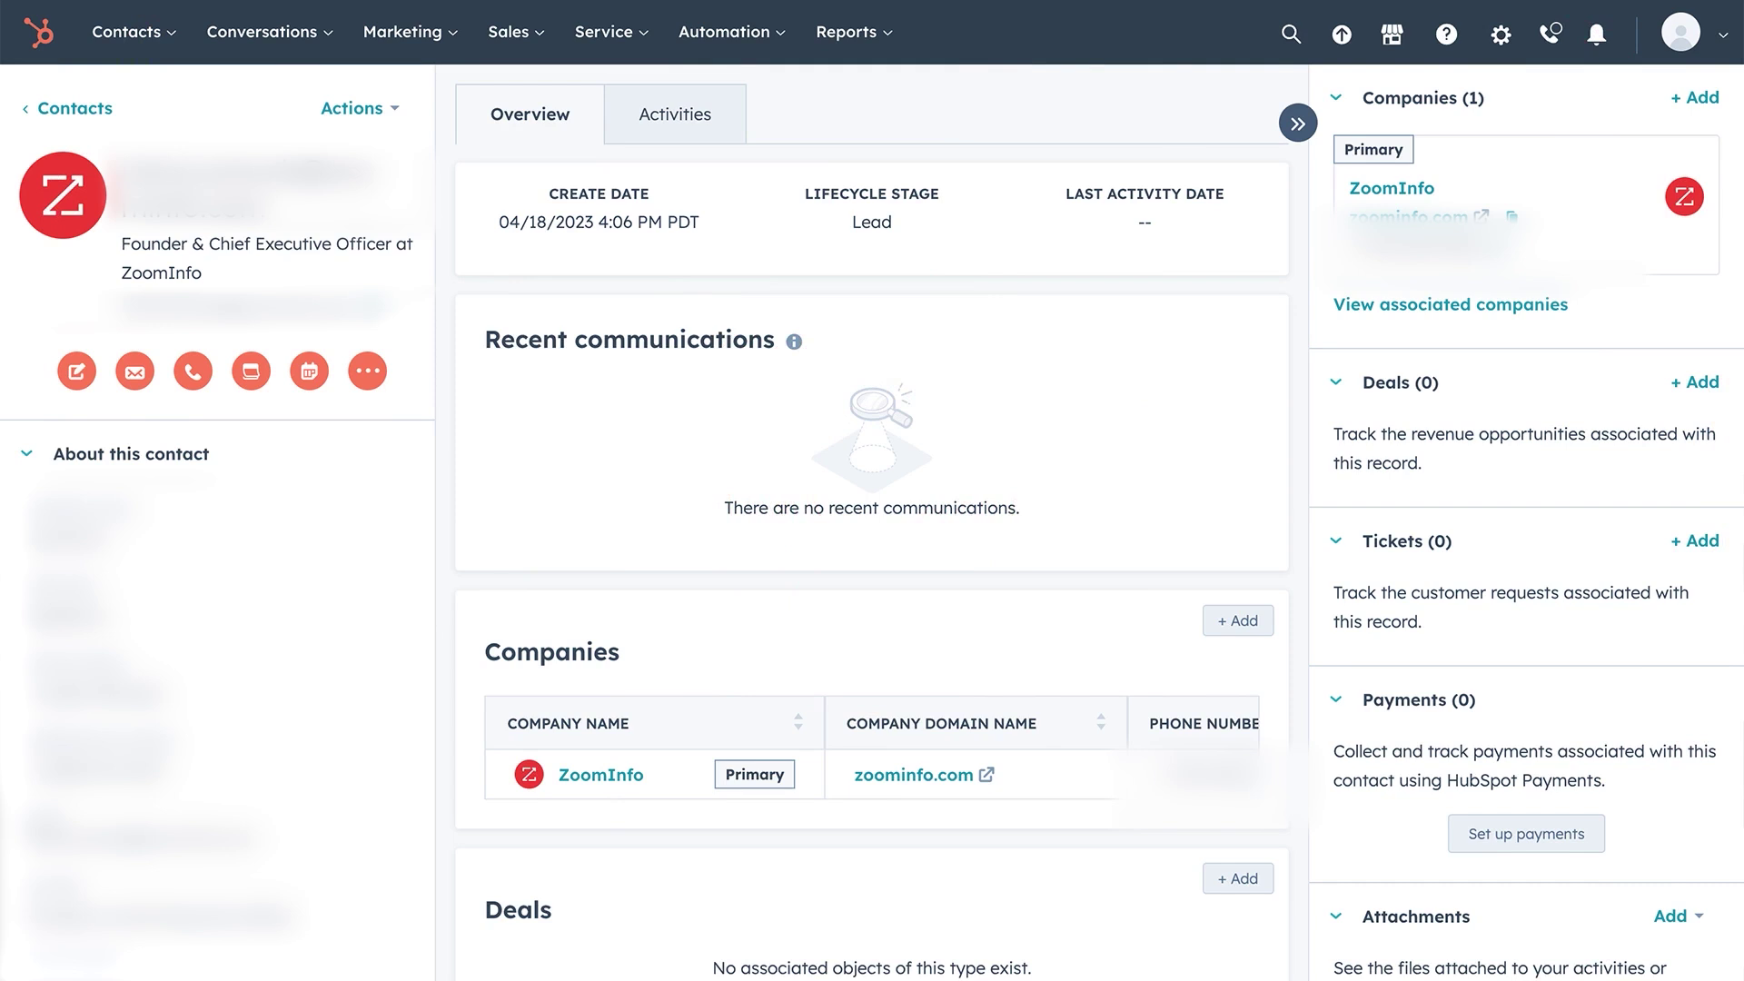
pyautogui.scroll(-1, 218, 518)
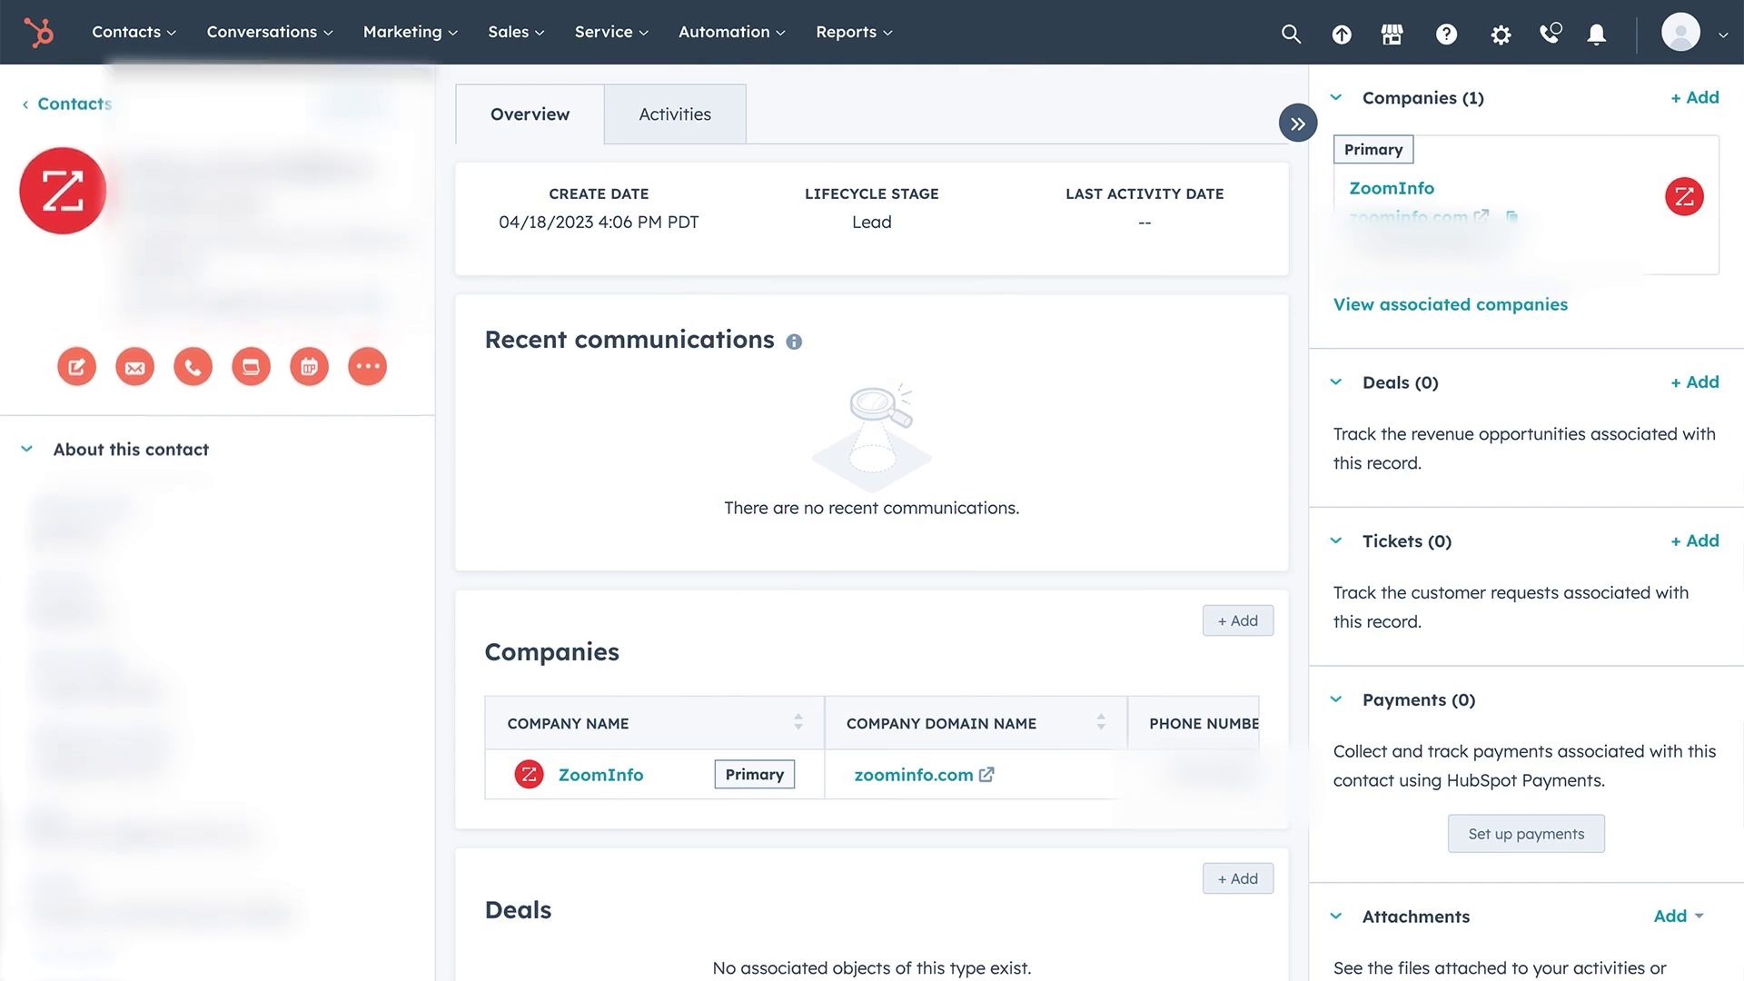
pyautogui.scroll(-2, 218, 518)
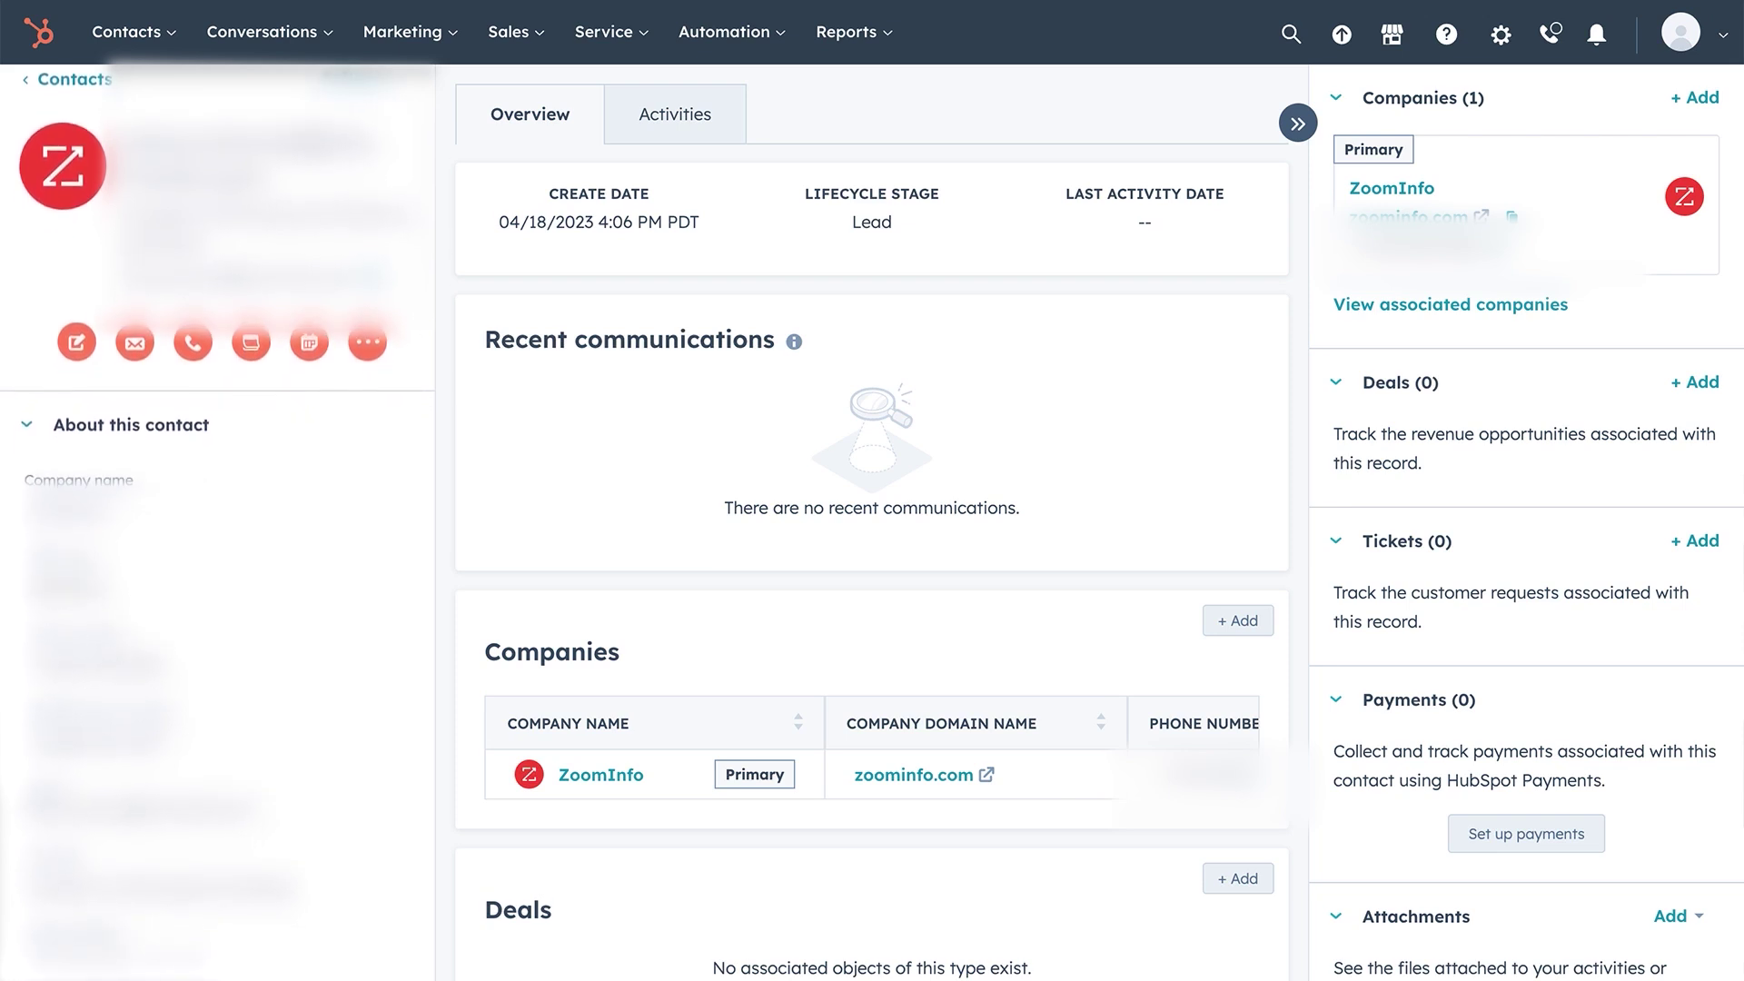
pyautogui.scroll(-2, 218, 517)
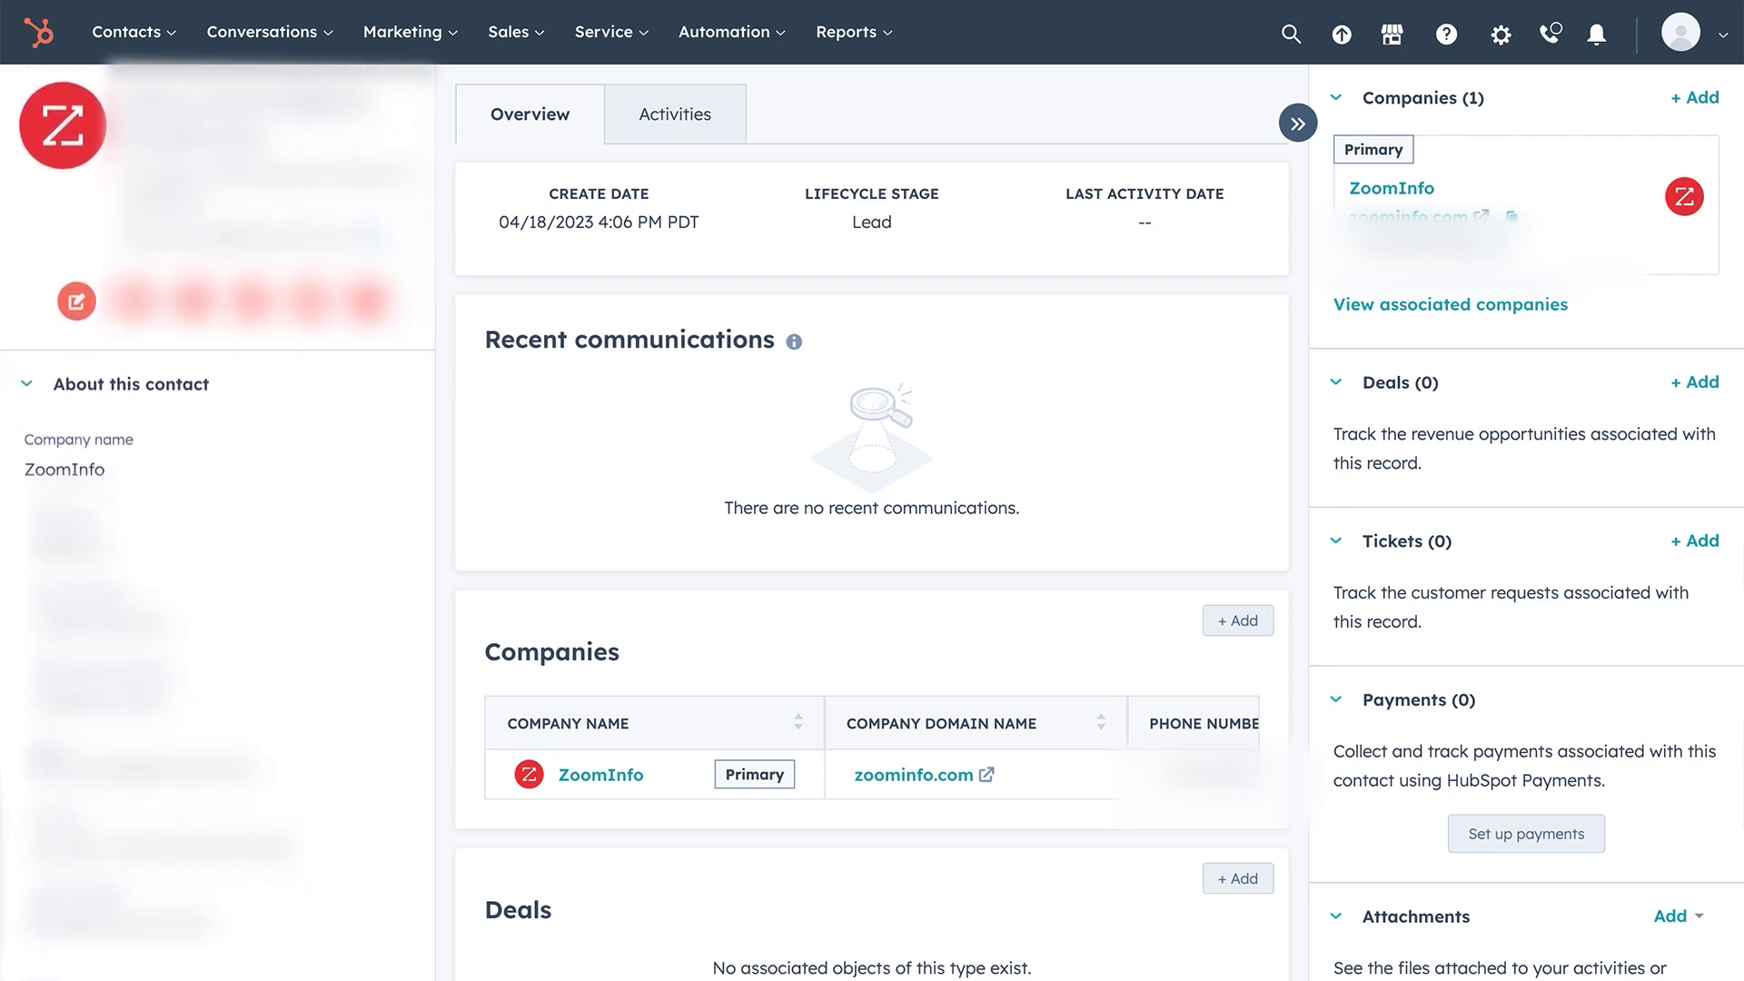
pyautogui.scroll(-2, 218, 518)
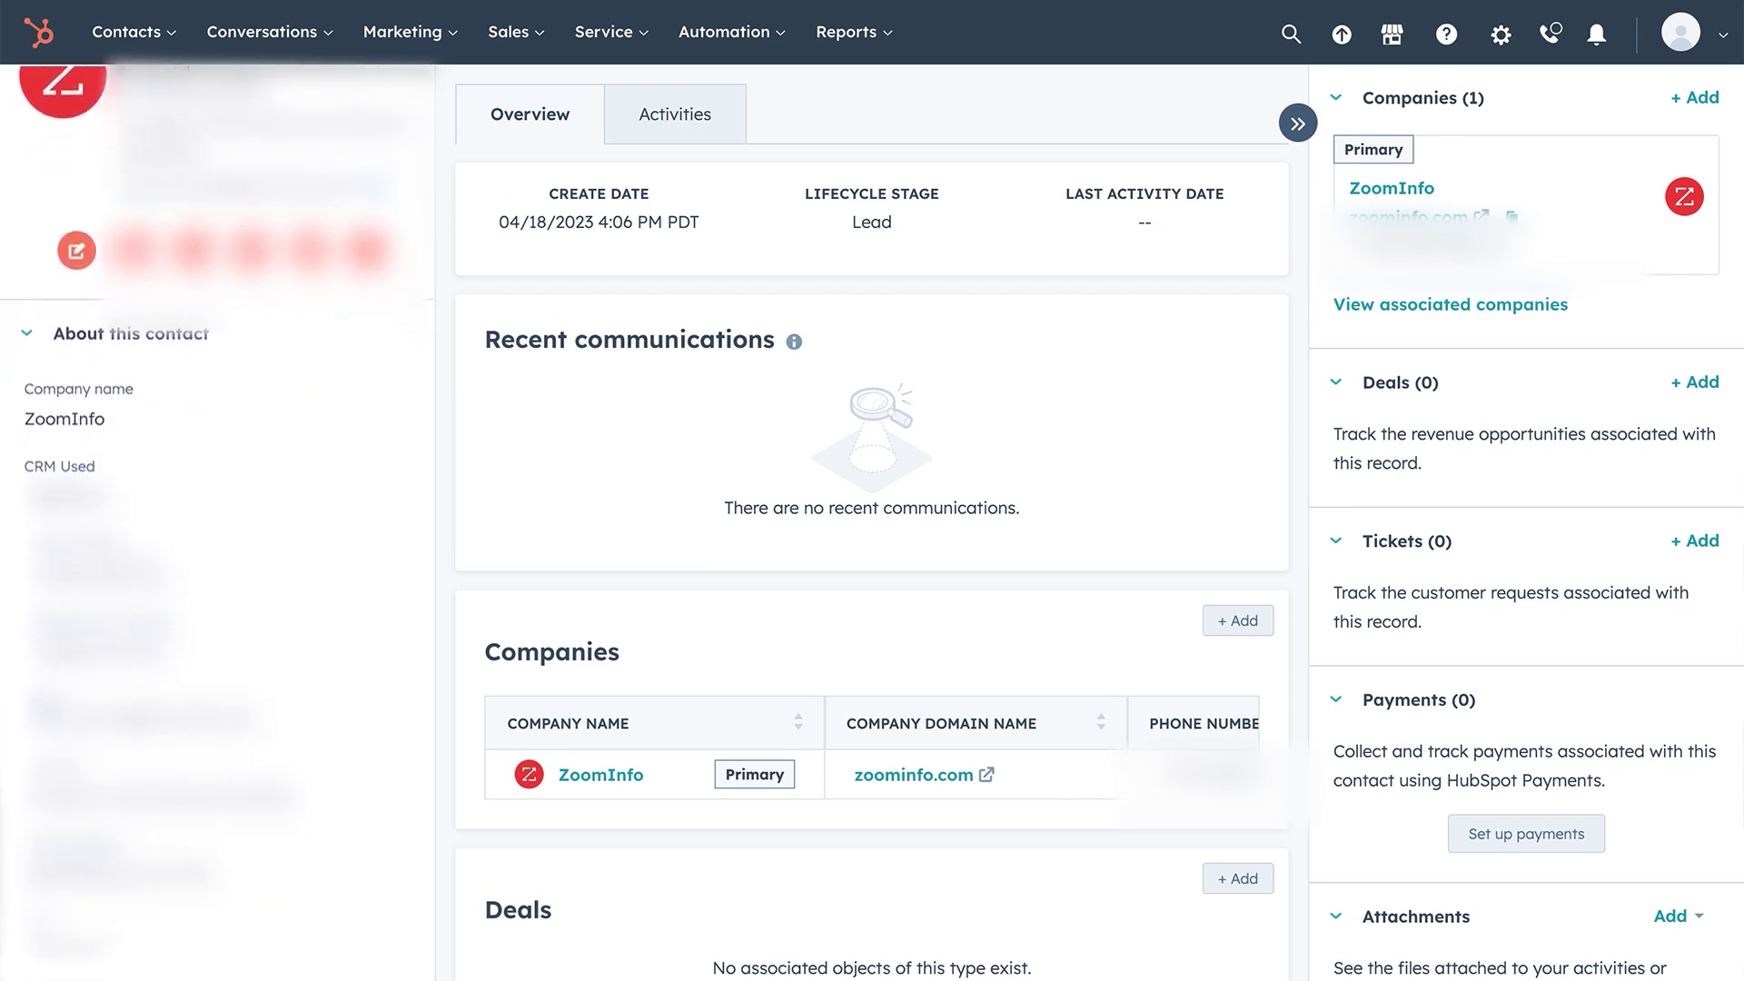
pyautogui.scroll(-2, 218, 518)
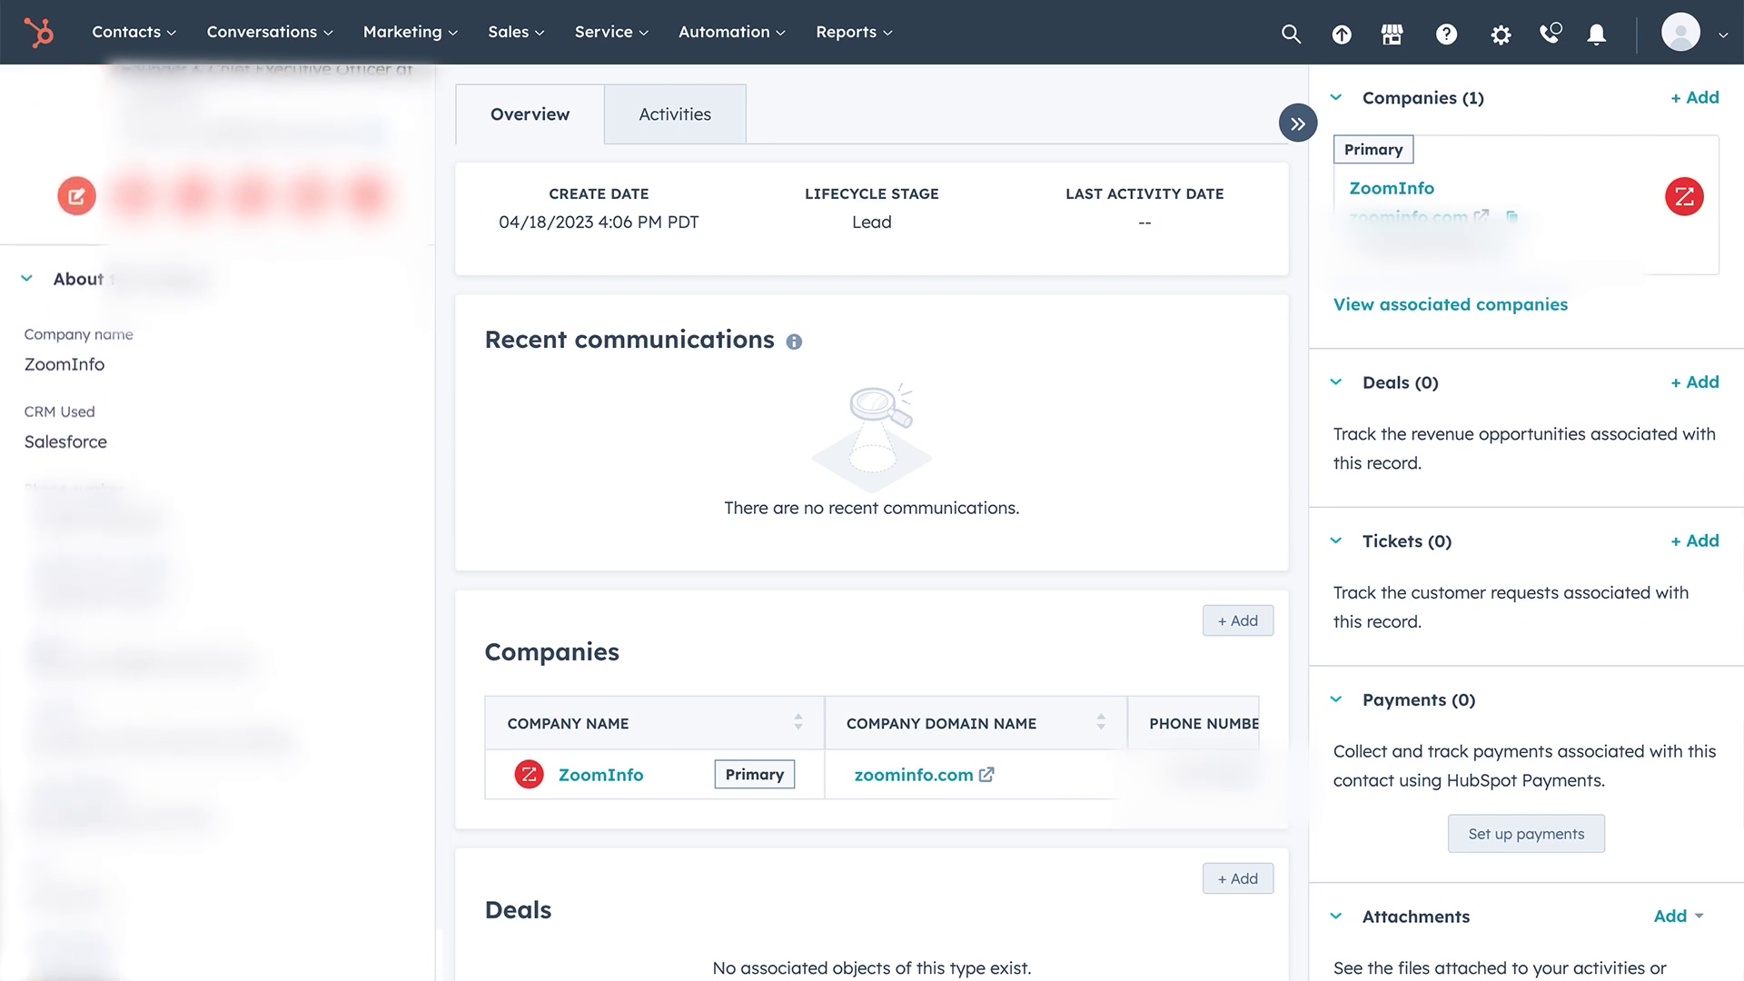
pyautogui.scroll(-2, 218, 518)
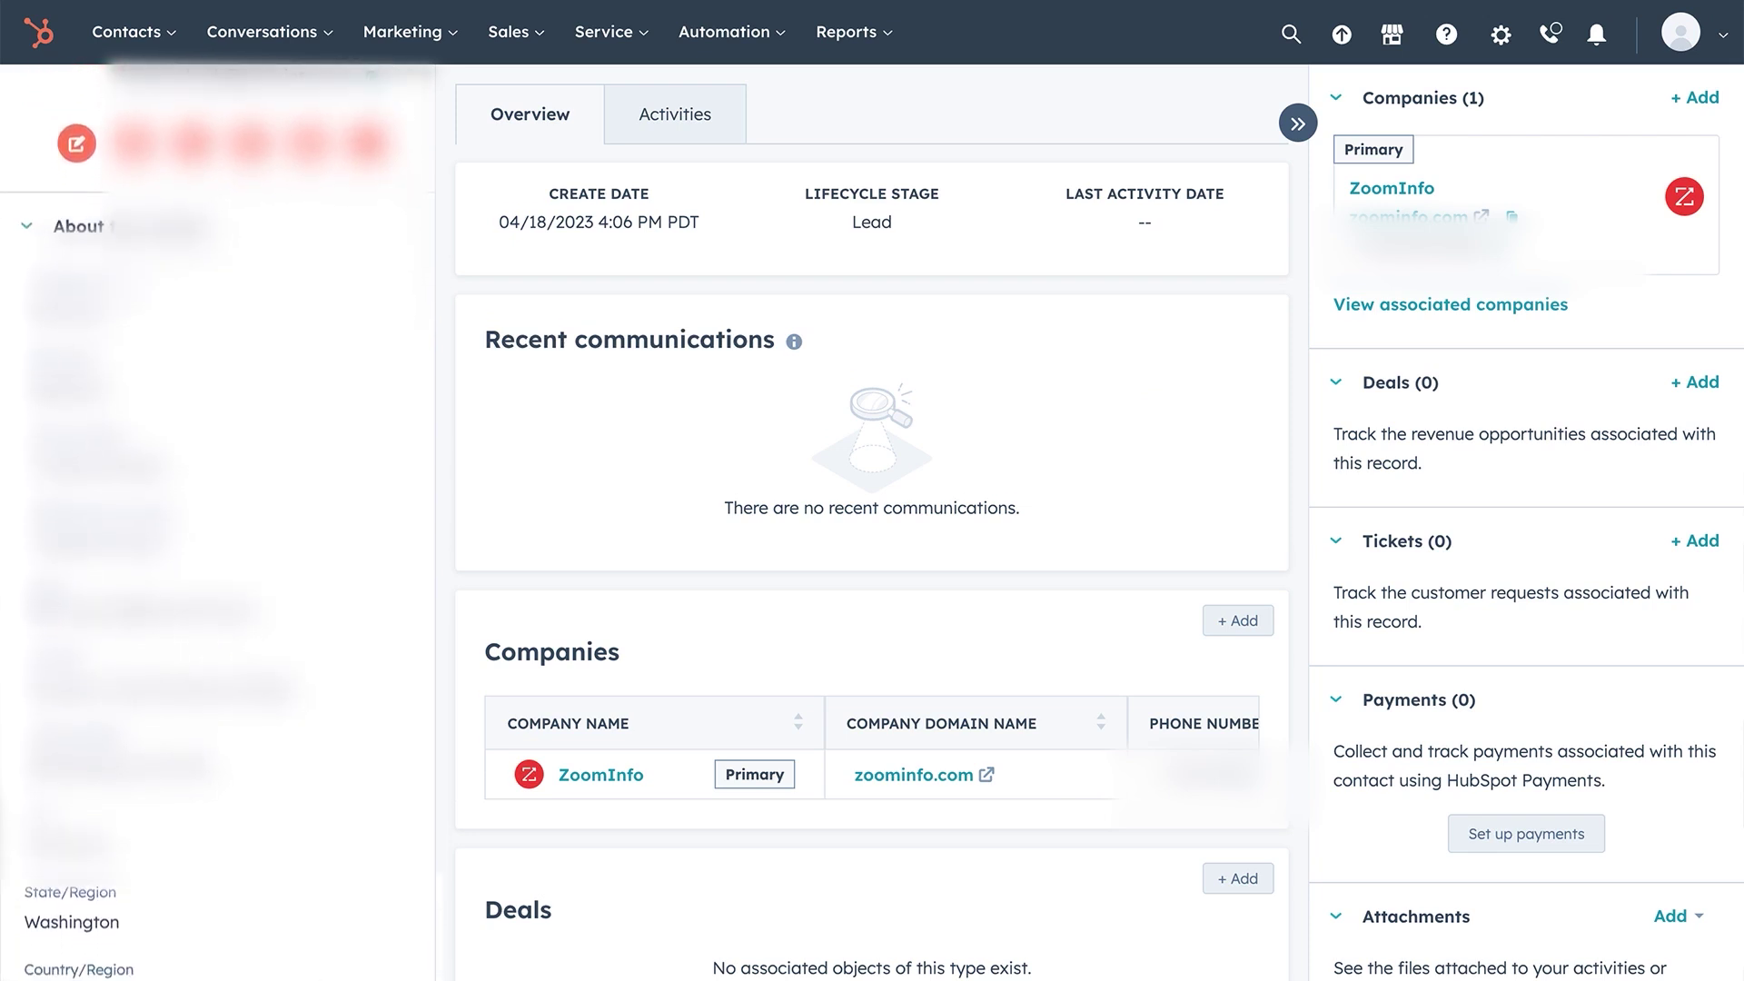
pyautogui.scroll(-1, 218, 518)
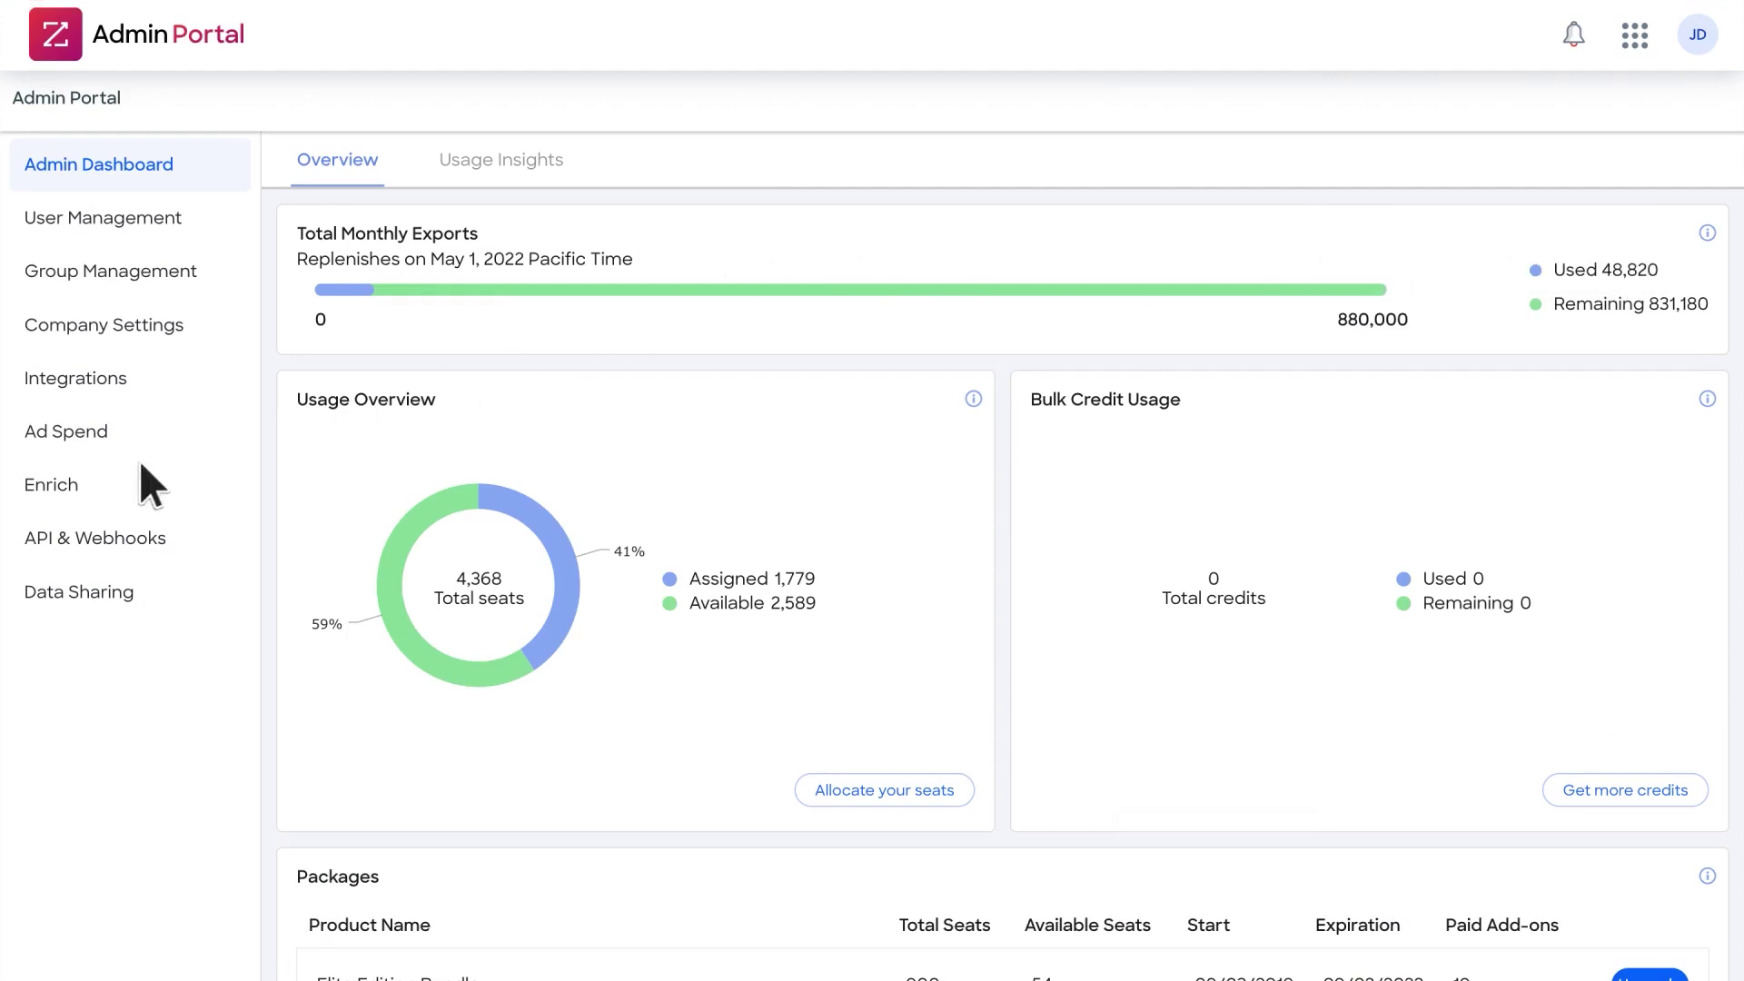
# - Connect Salesforce (Sandbox) to ZoomInfo Instant Enrich and open its Salesforce field mappings
pyautogui.click(89, 482)
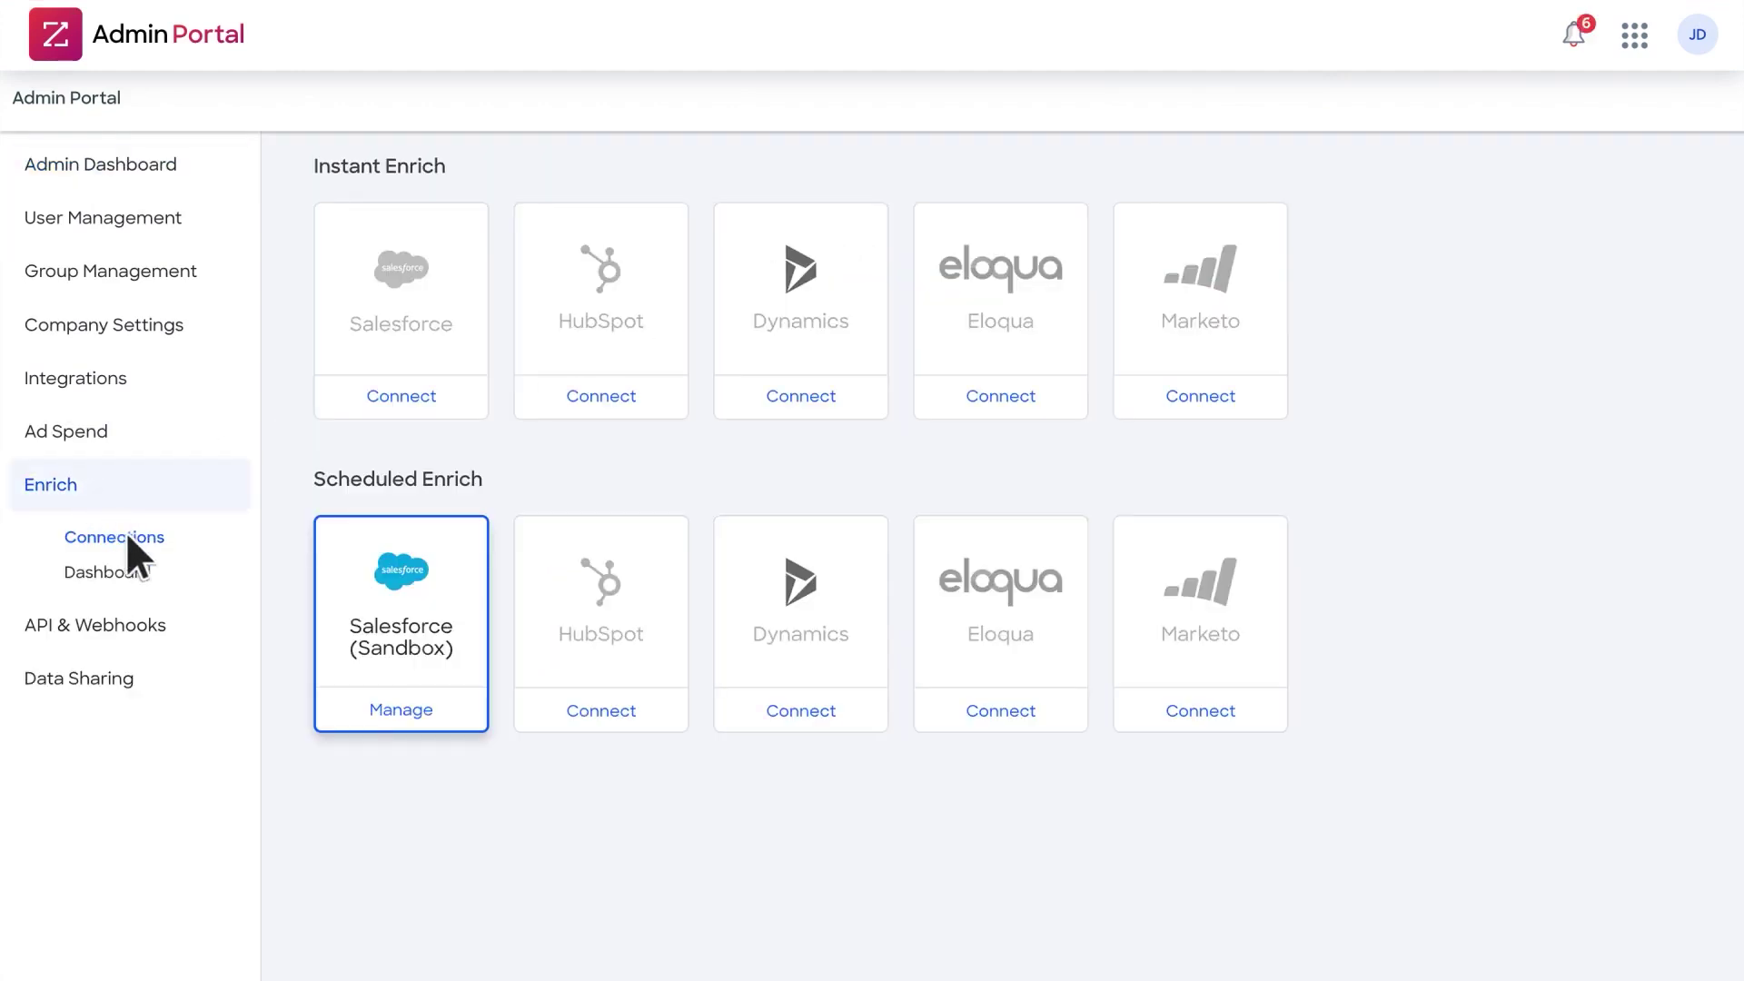
pyautogui.click(408, 393)
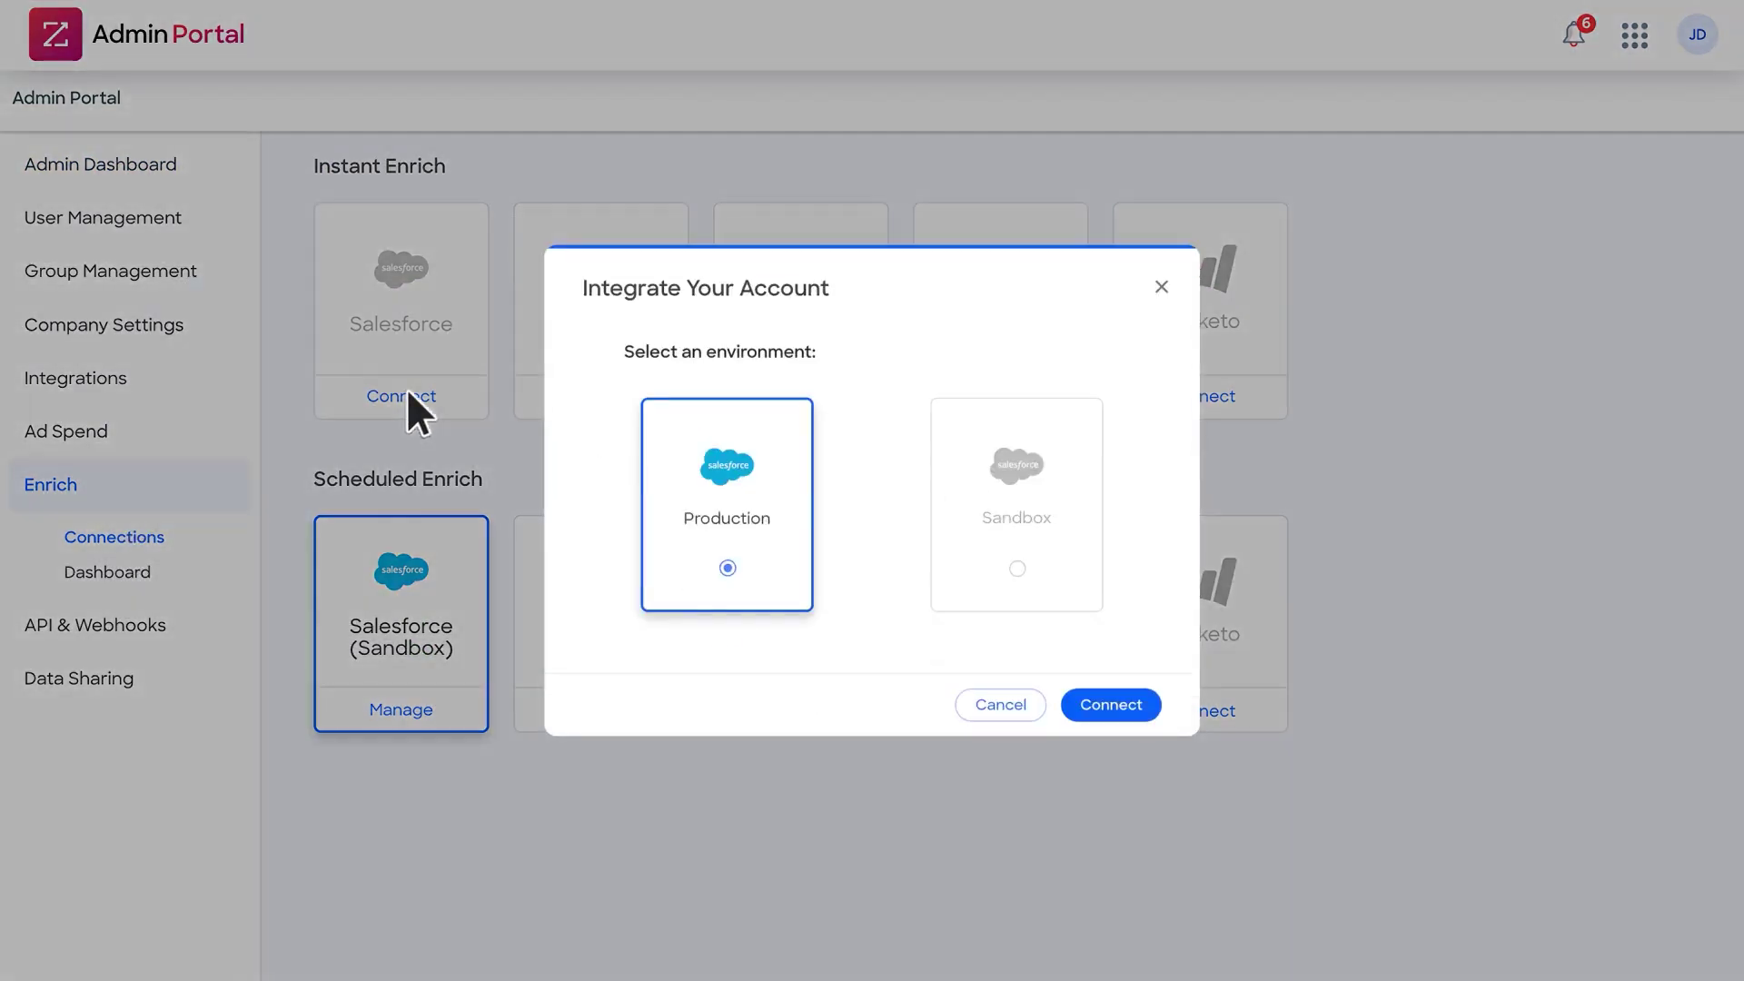
pyautogui.click(1108, 699)
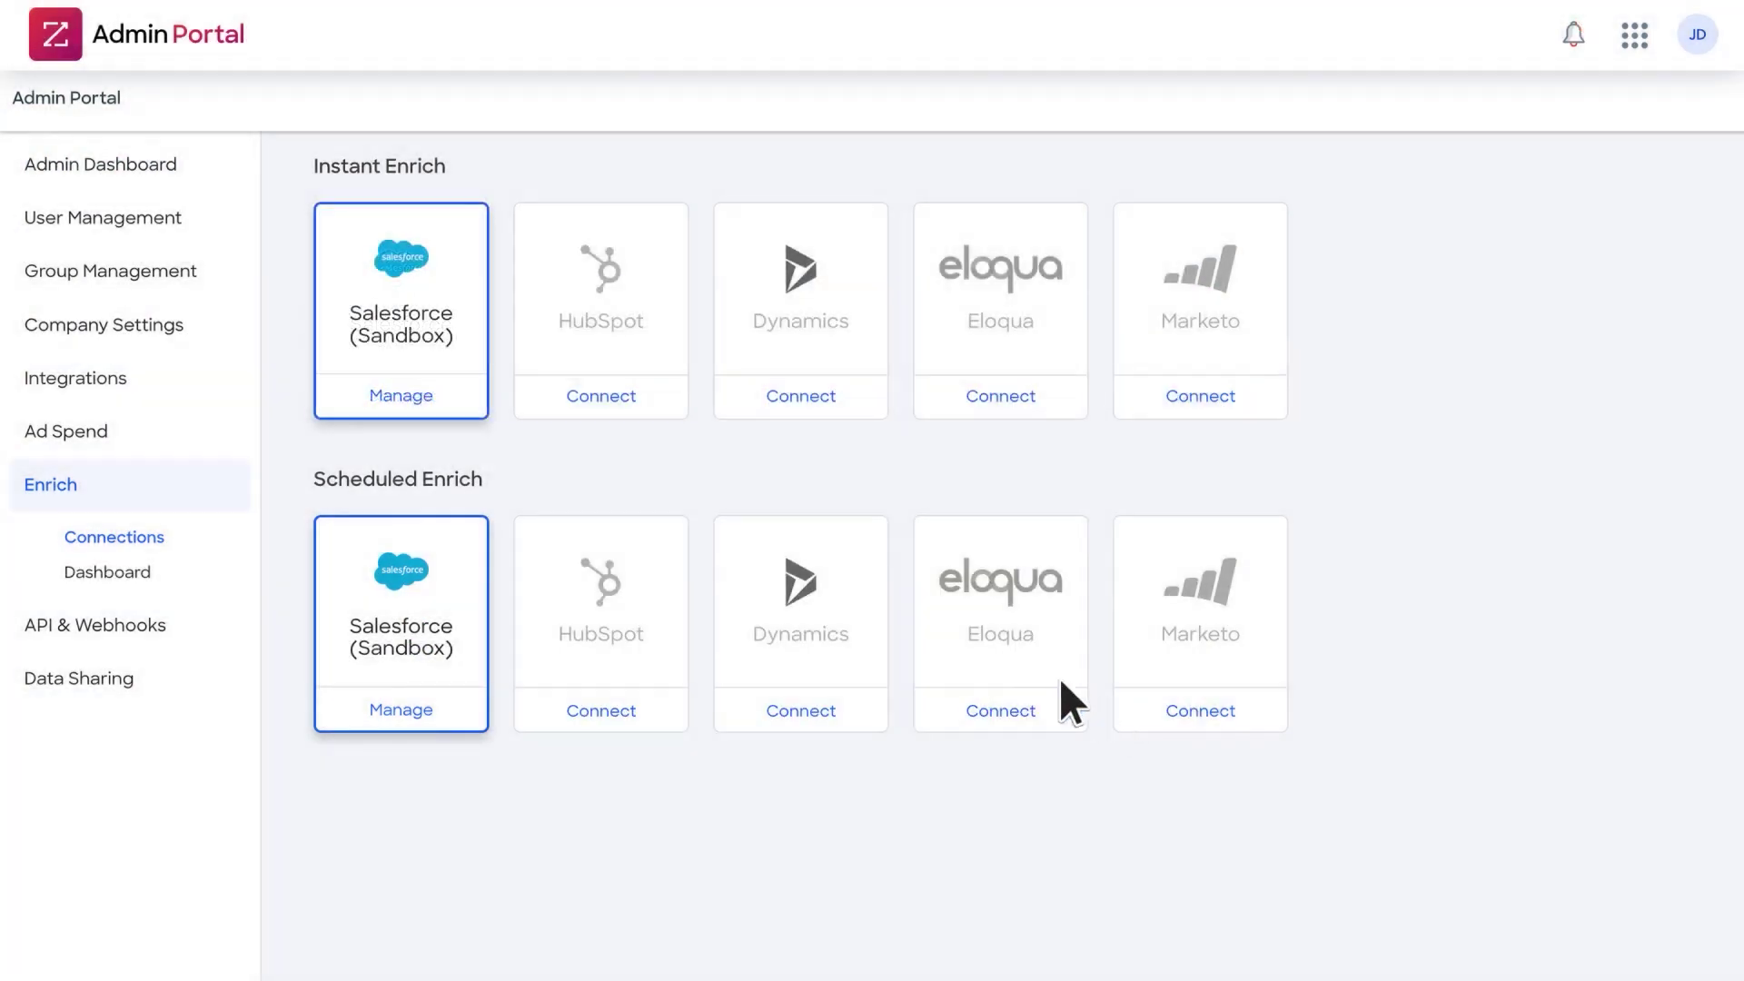
pyautogui.click(414, 394)
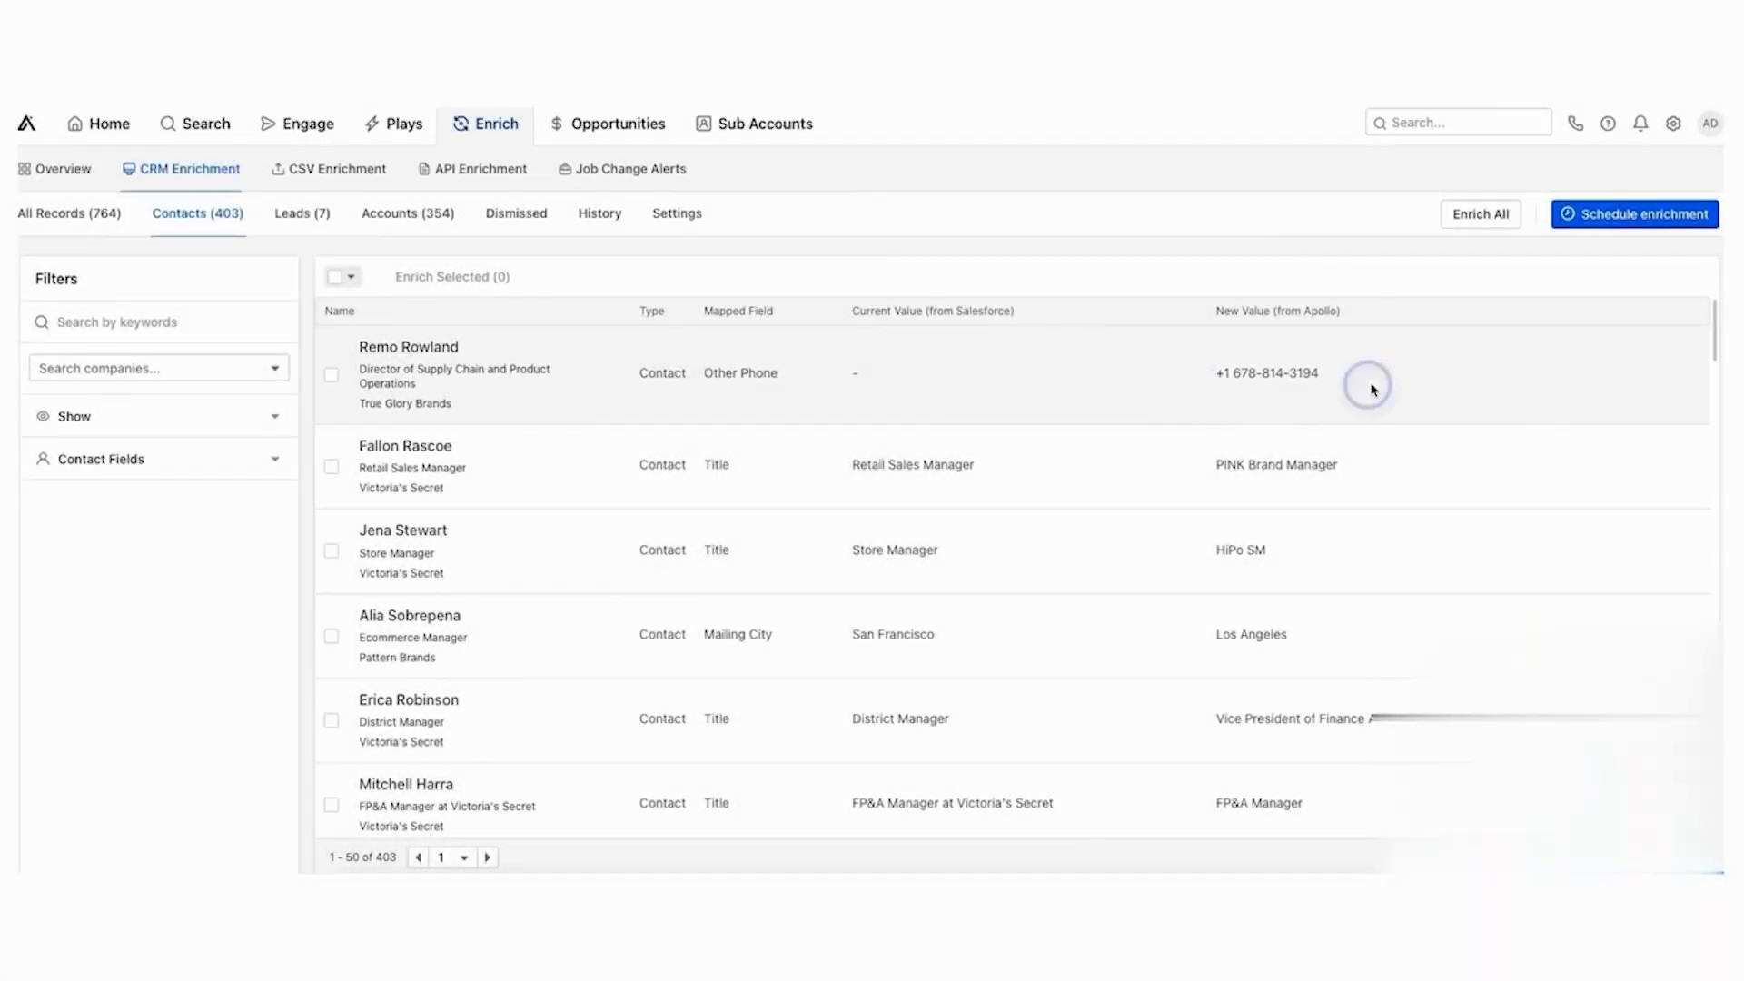
# - Compare Salesforce and Apollo values on Contacts and Accounts, then start Enrich All for 764 values
pyautogui.scroll(-2, 1359, 463)
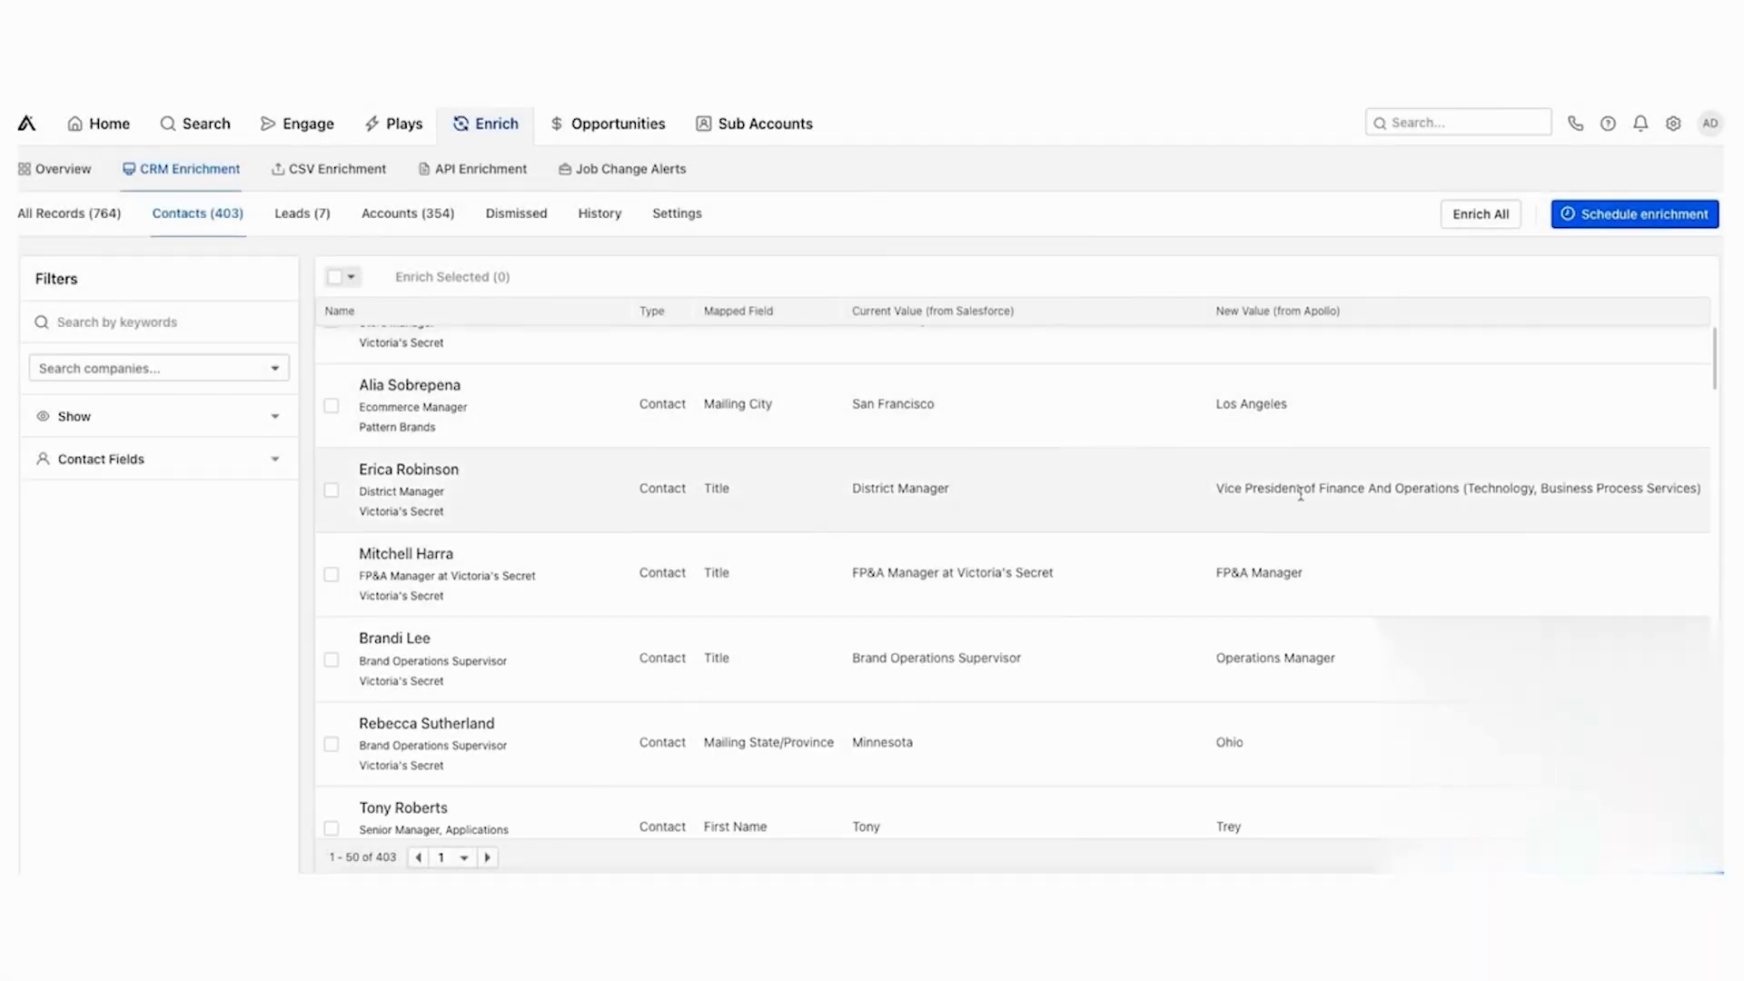
pyautogui.scroll(-5, 1297, 526)
pyautogui.scroll(-1, 1298, 527)
pyautogui.click(407, 213)
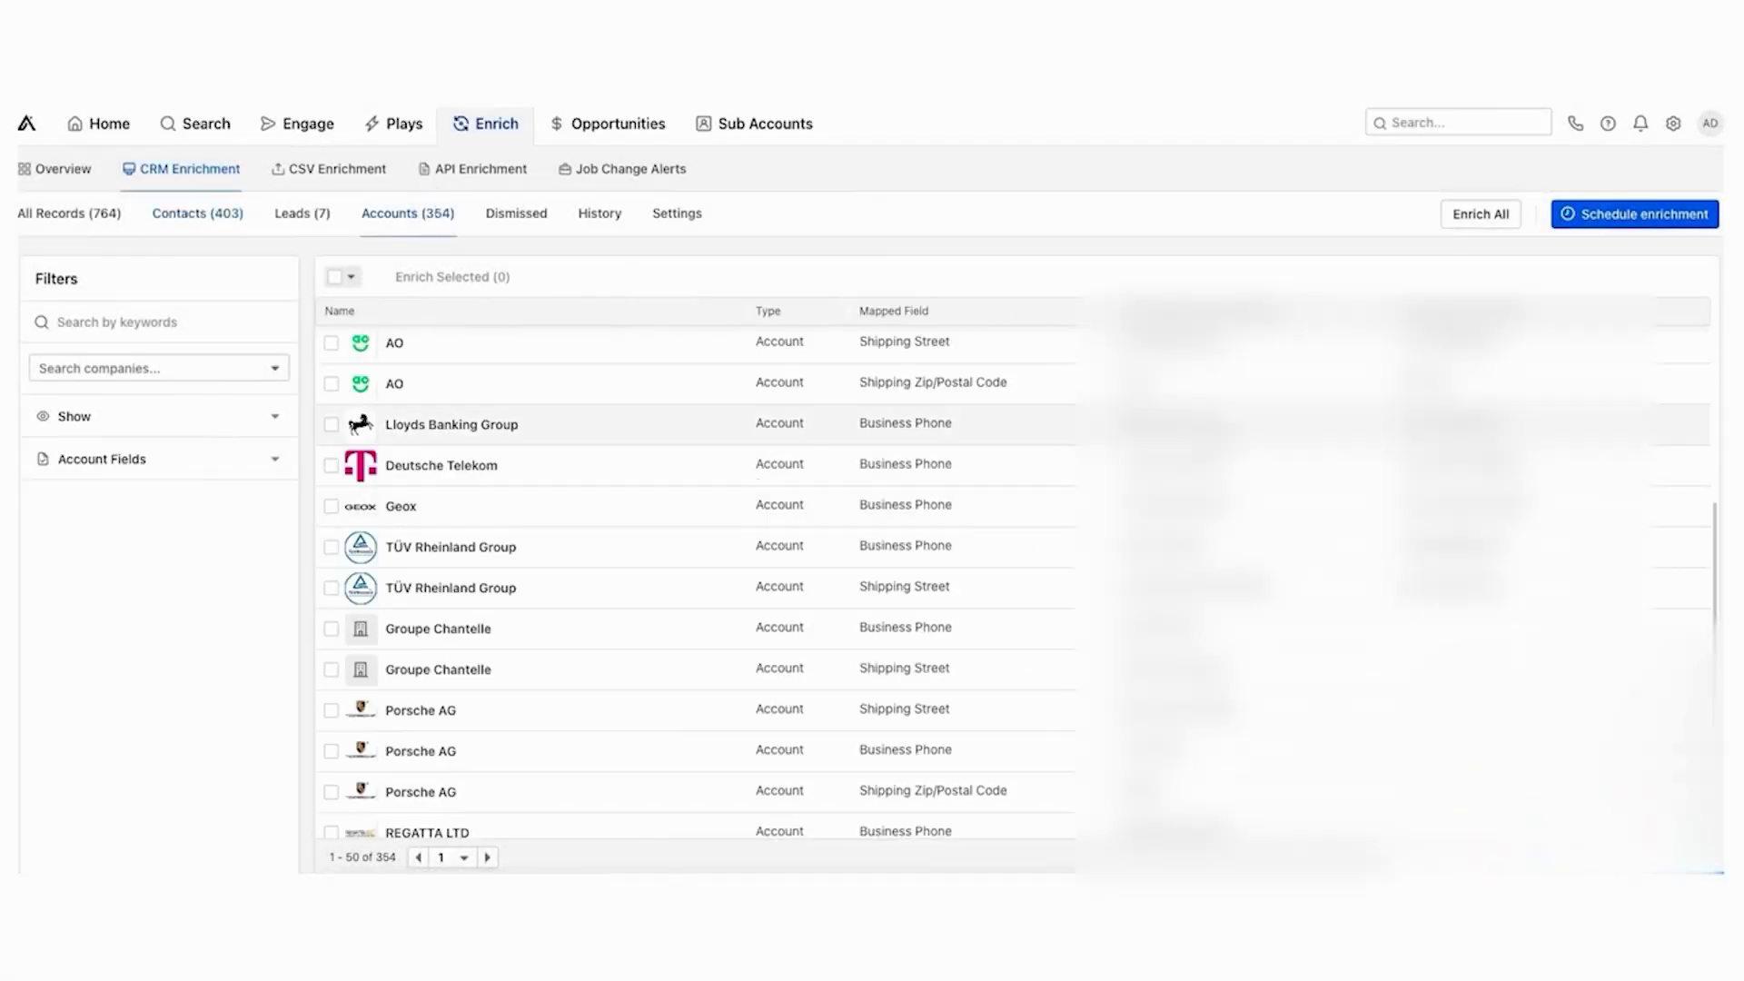
pyautogui.scroll(5, 895, 600)
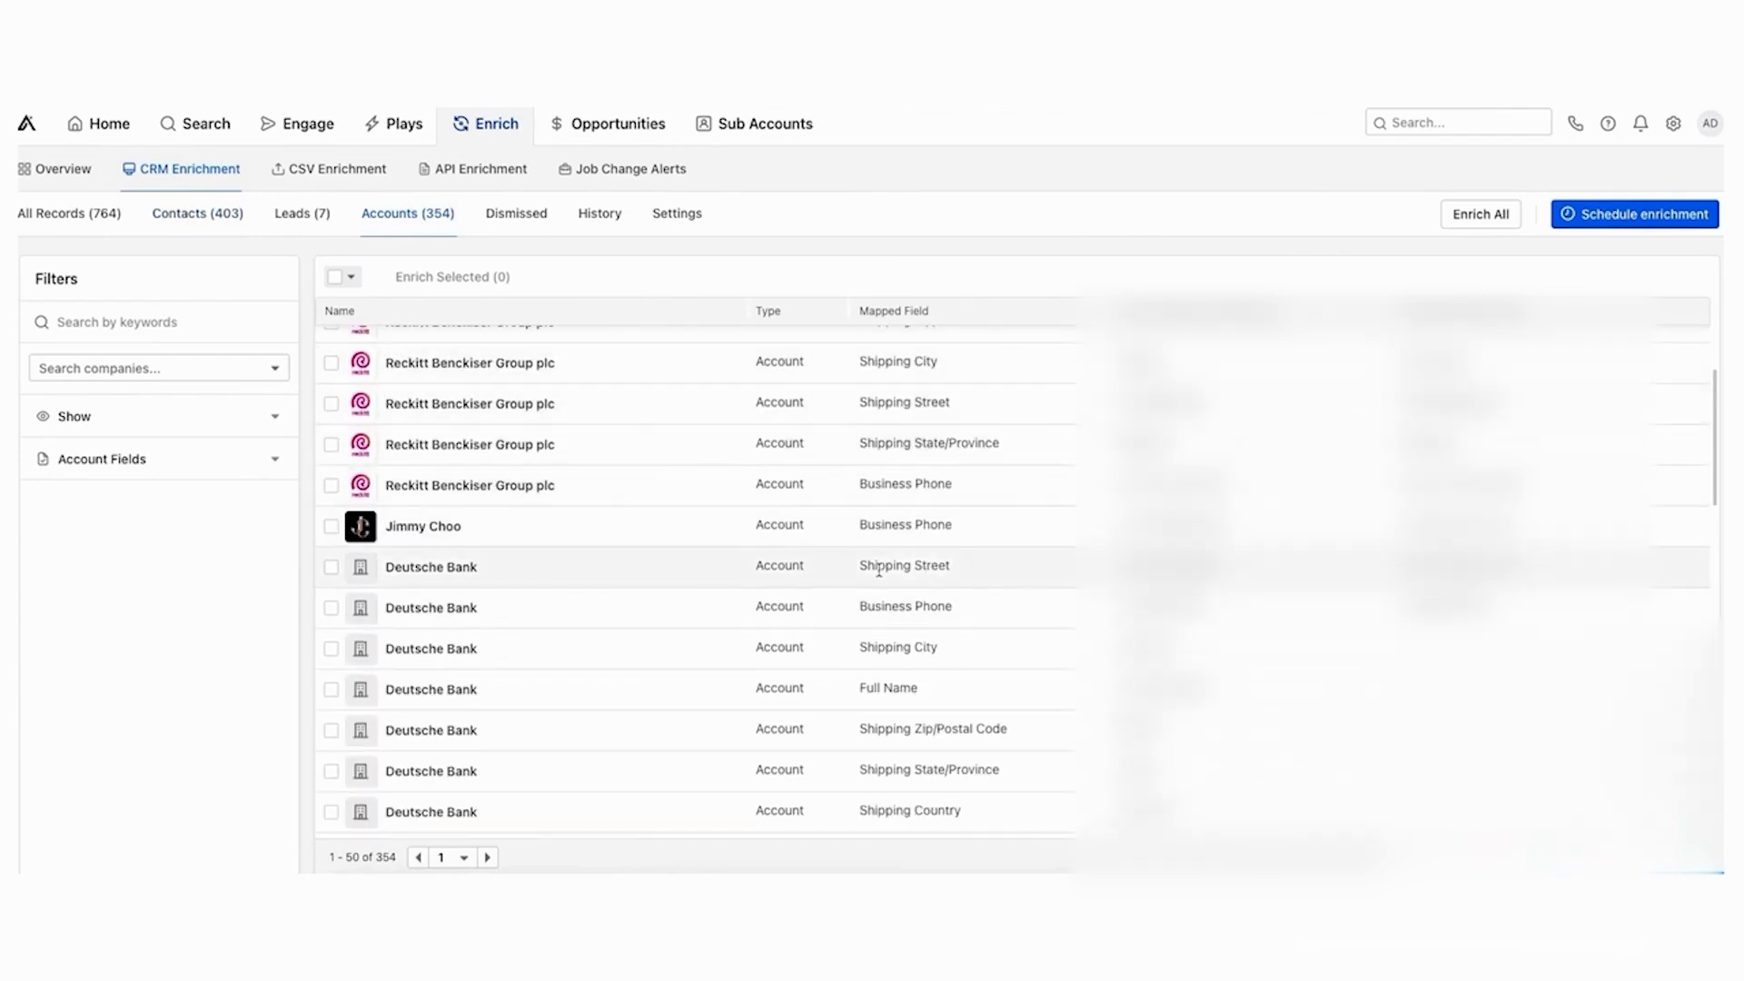
pyautogui.scroll(3, 878, 571)
pyautogui.click(197, 213)
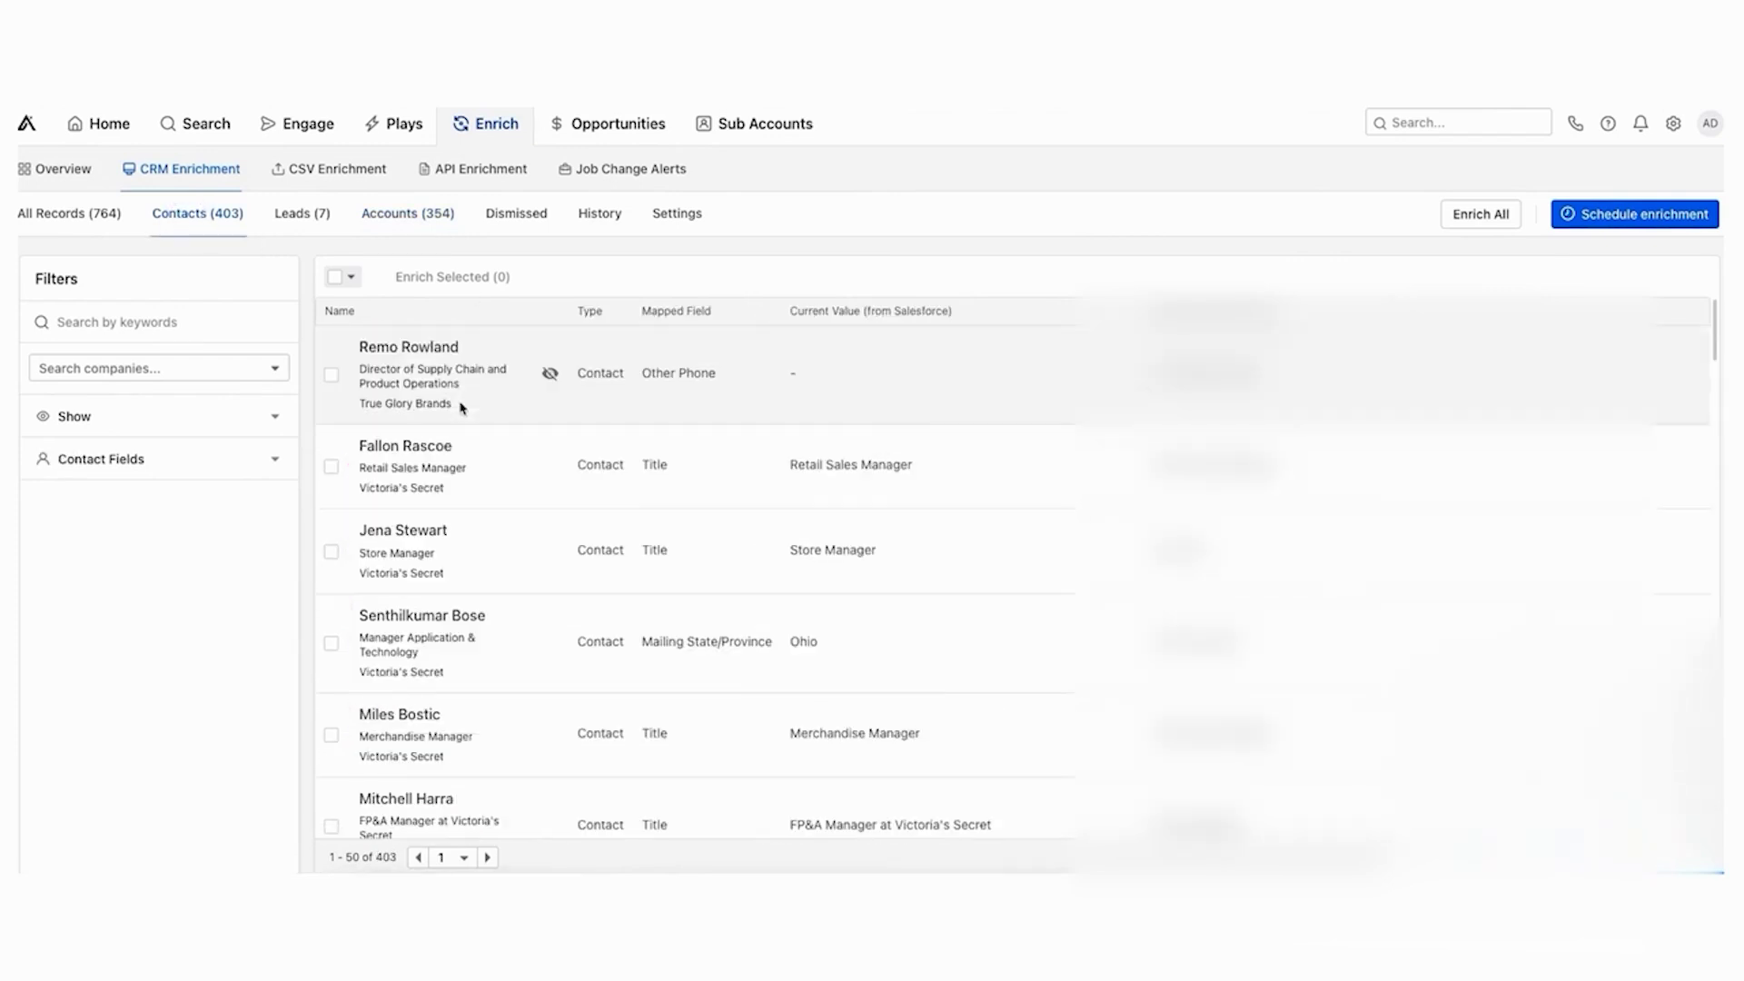
pyautogui.click(1465, 222)
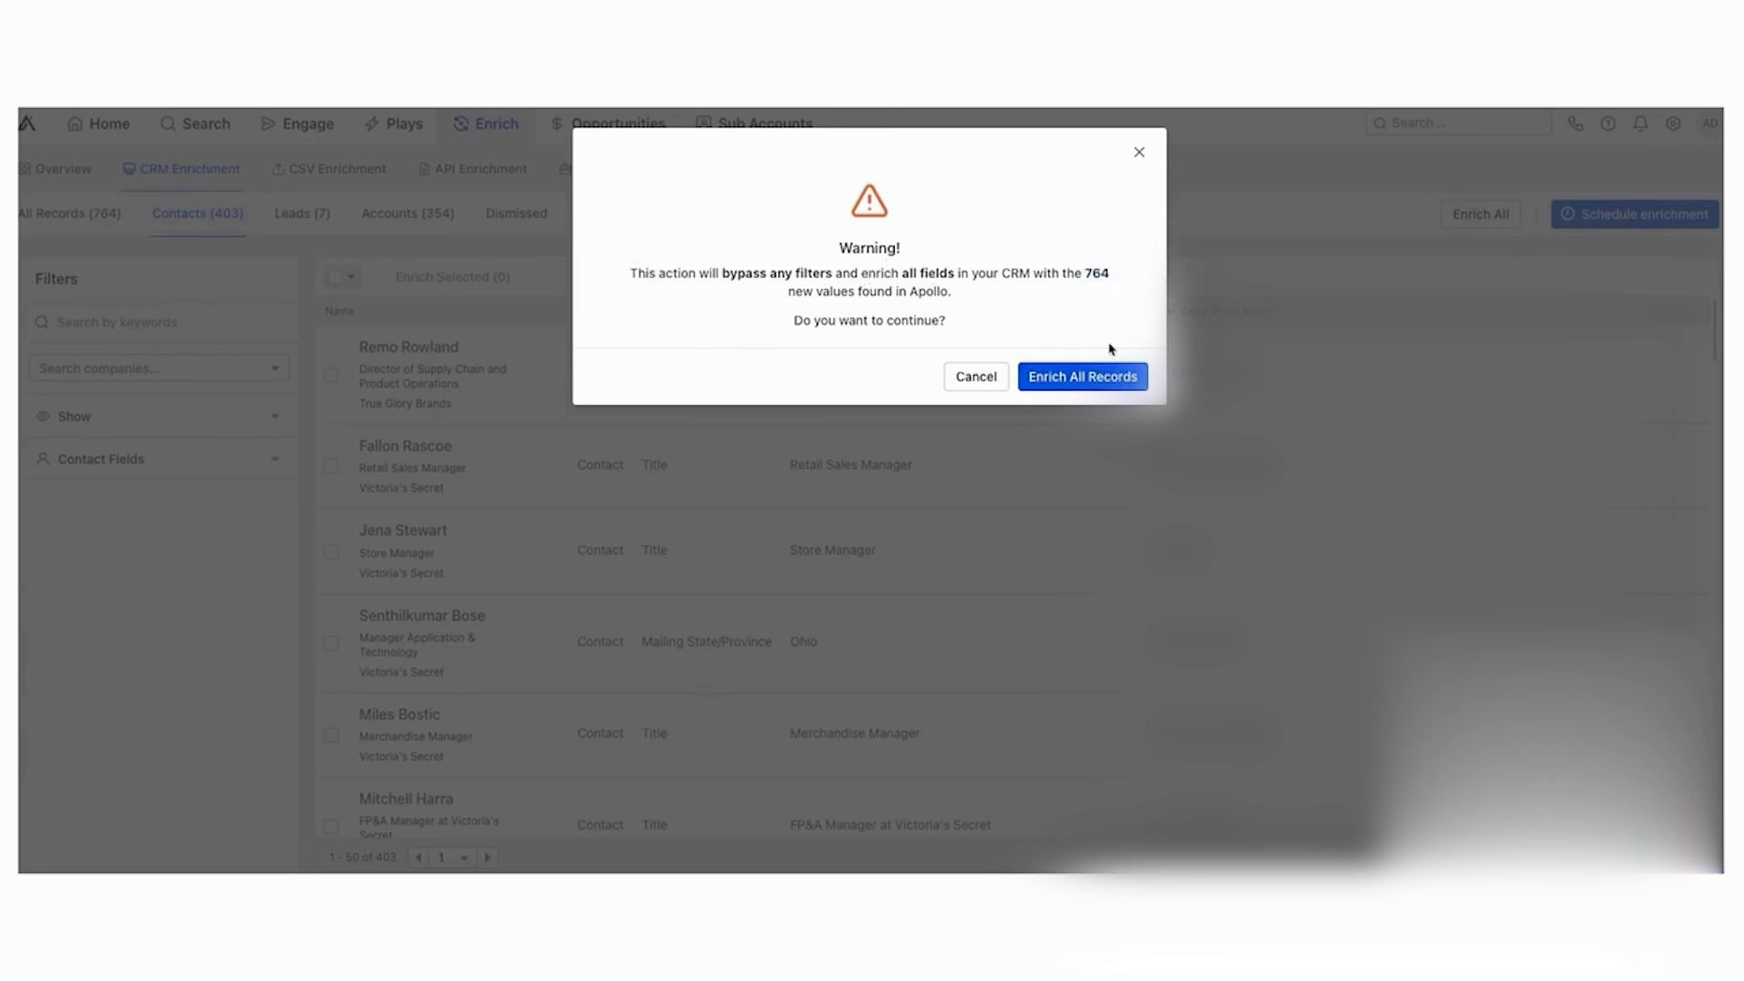
# - Dismiss the enrich-all warning and start adding a new scheduled enrichment
pyautogui.click(1139, 152)
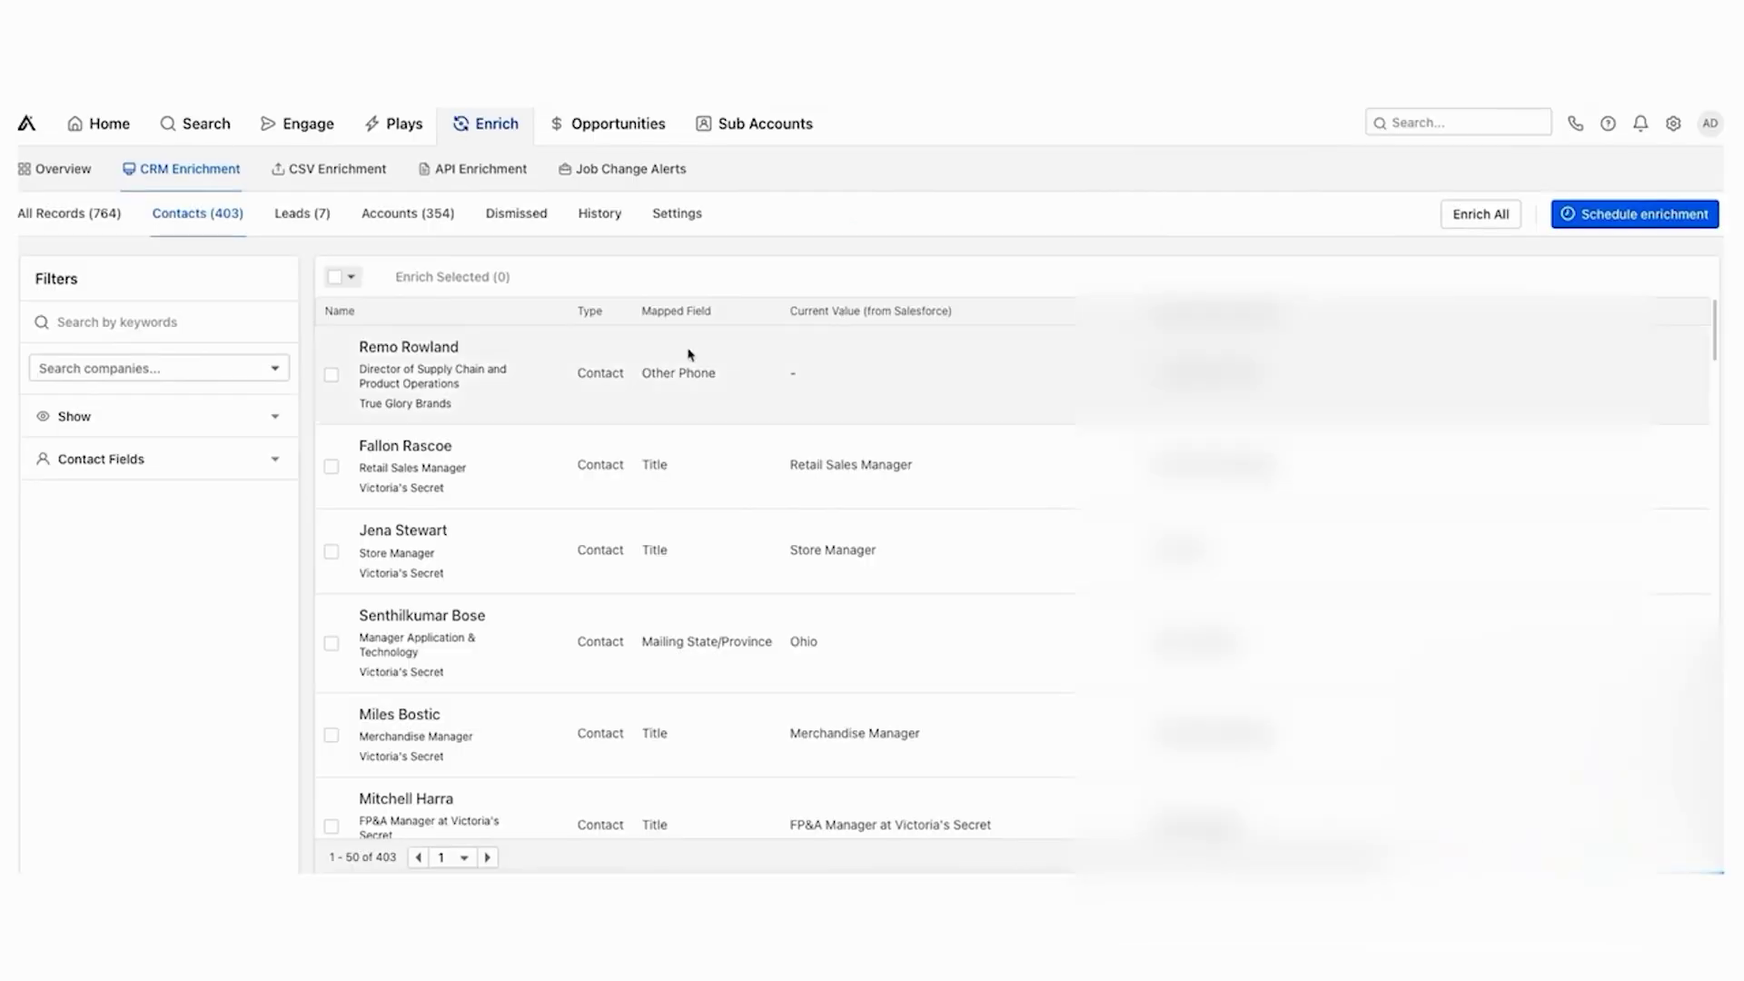
pyautogui.click(1635, 213)
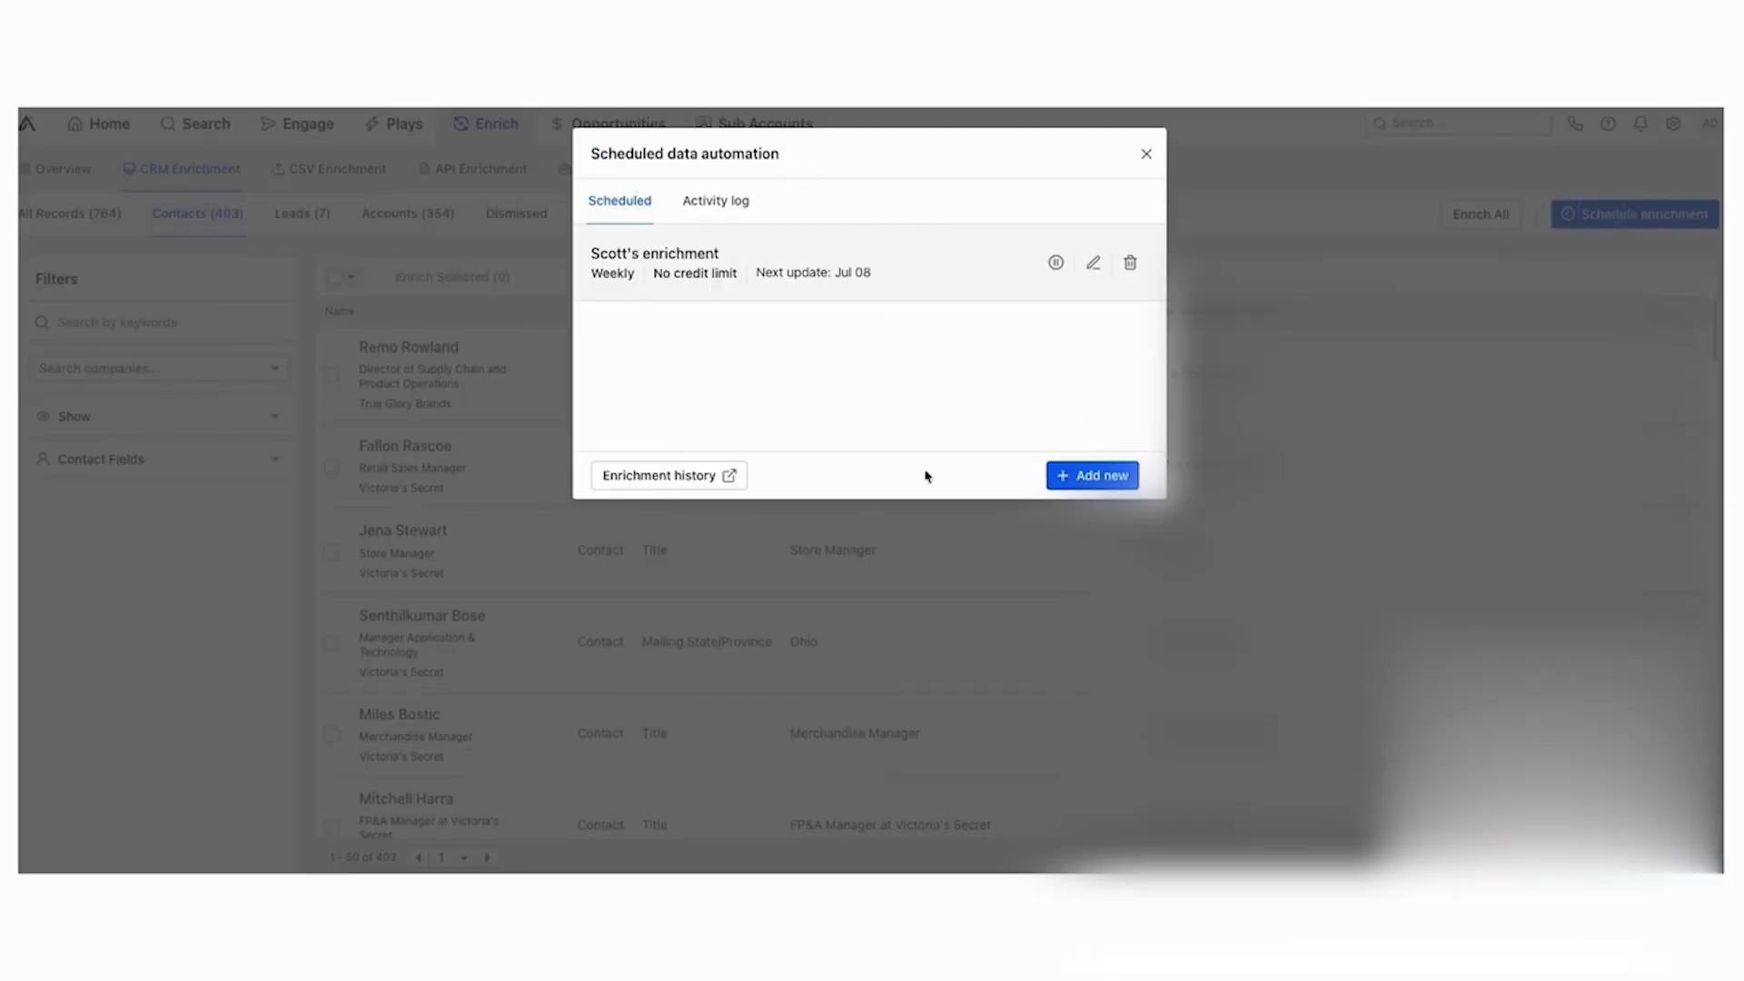
pyautogui.click(1054, 479)
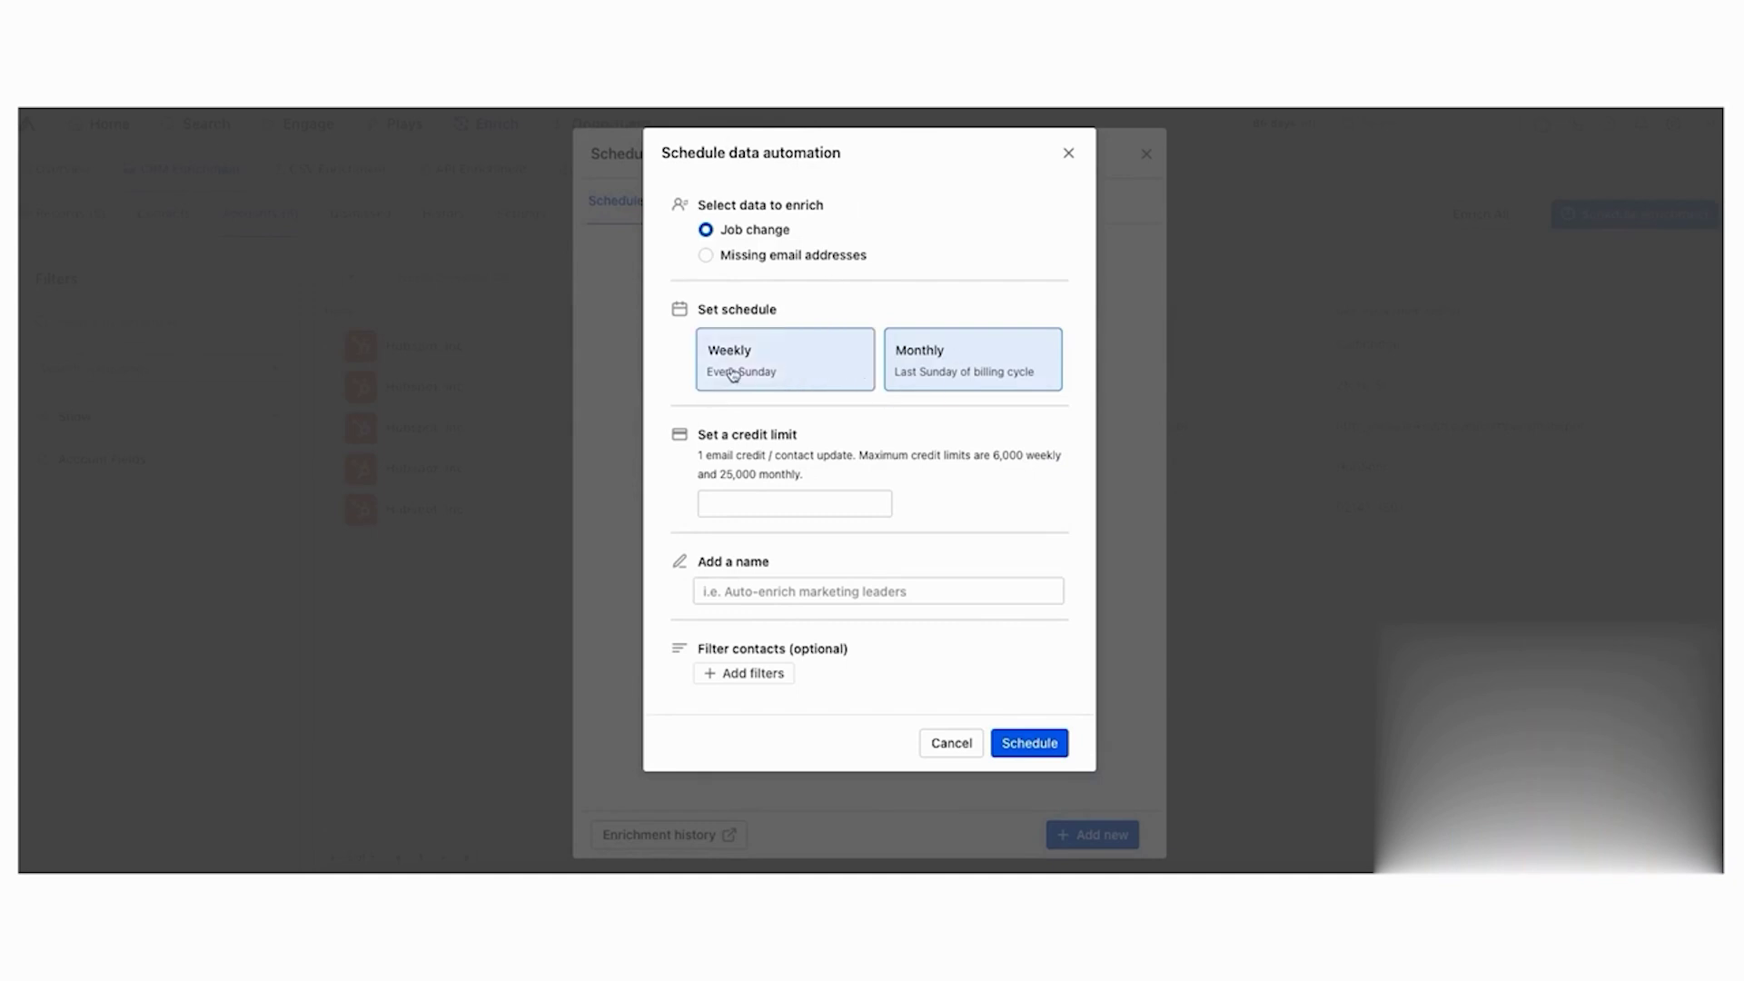
# - Set the job-change enrichment to run weekly with a 100-credit limit
pyautogui.click(802, 366)
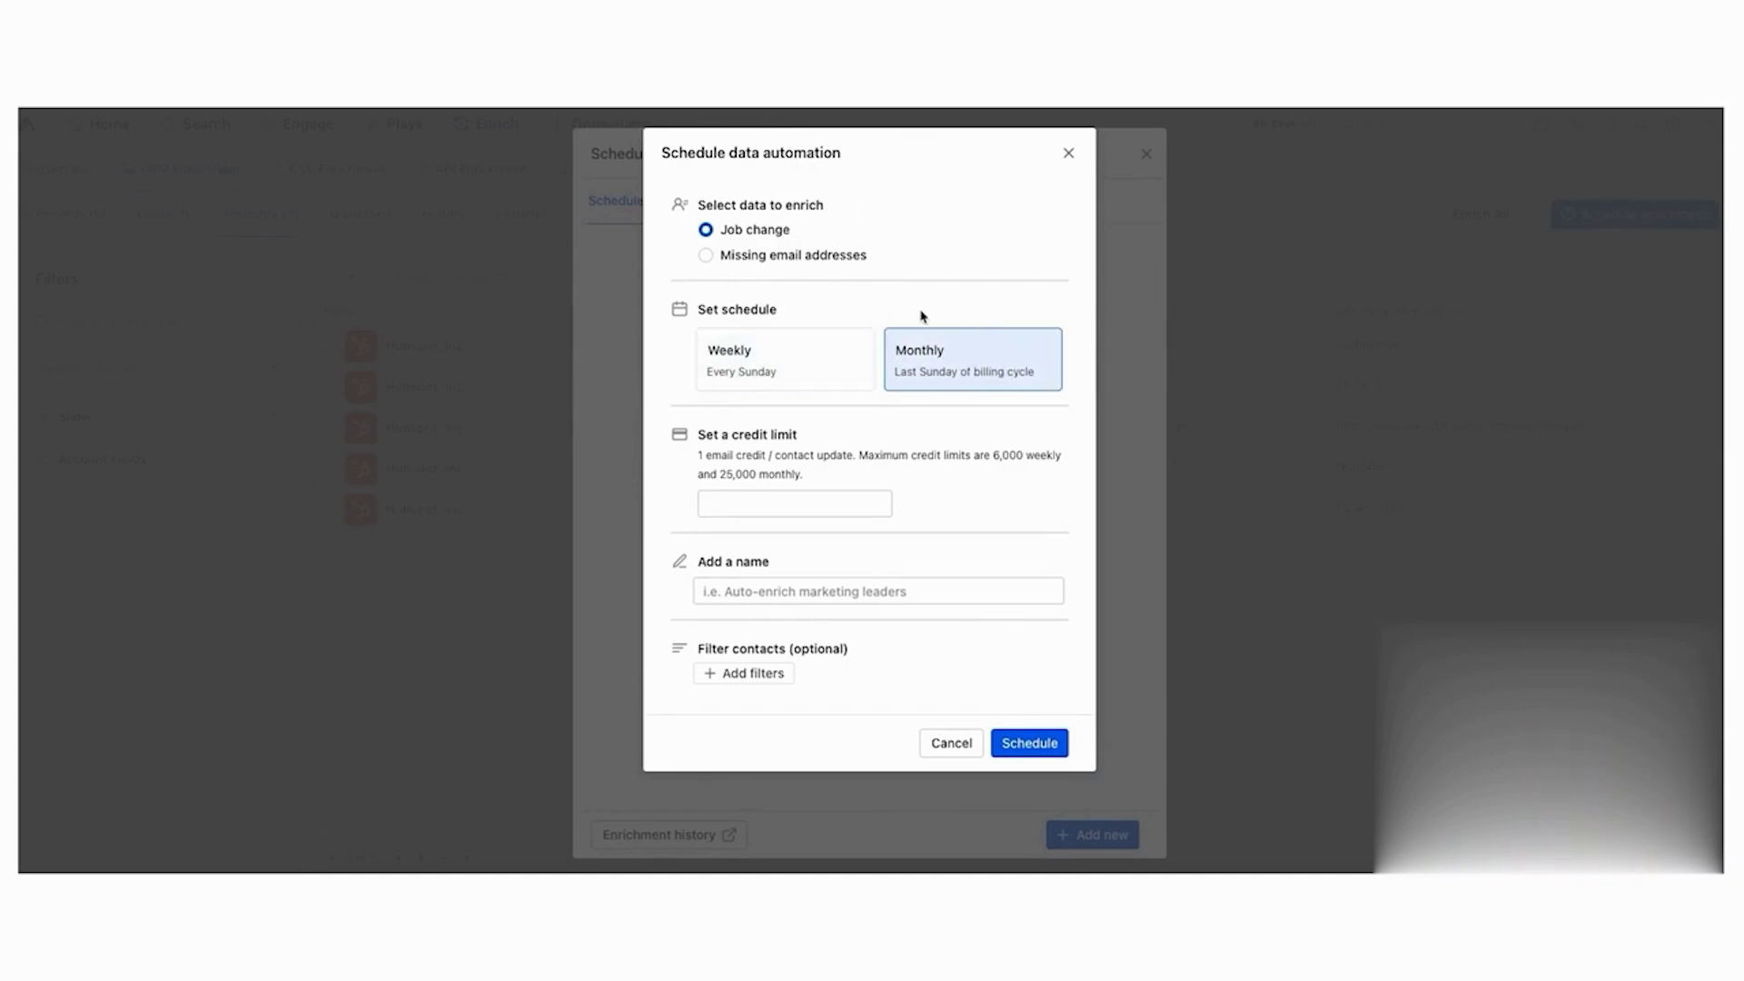
pyautogui.click(779, 458)
pyautogui.click(814, 501)
pyautogui.click(700, 439)
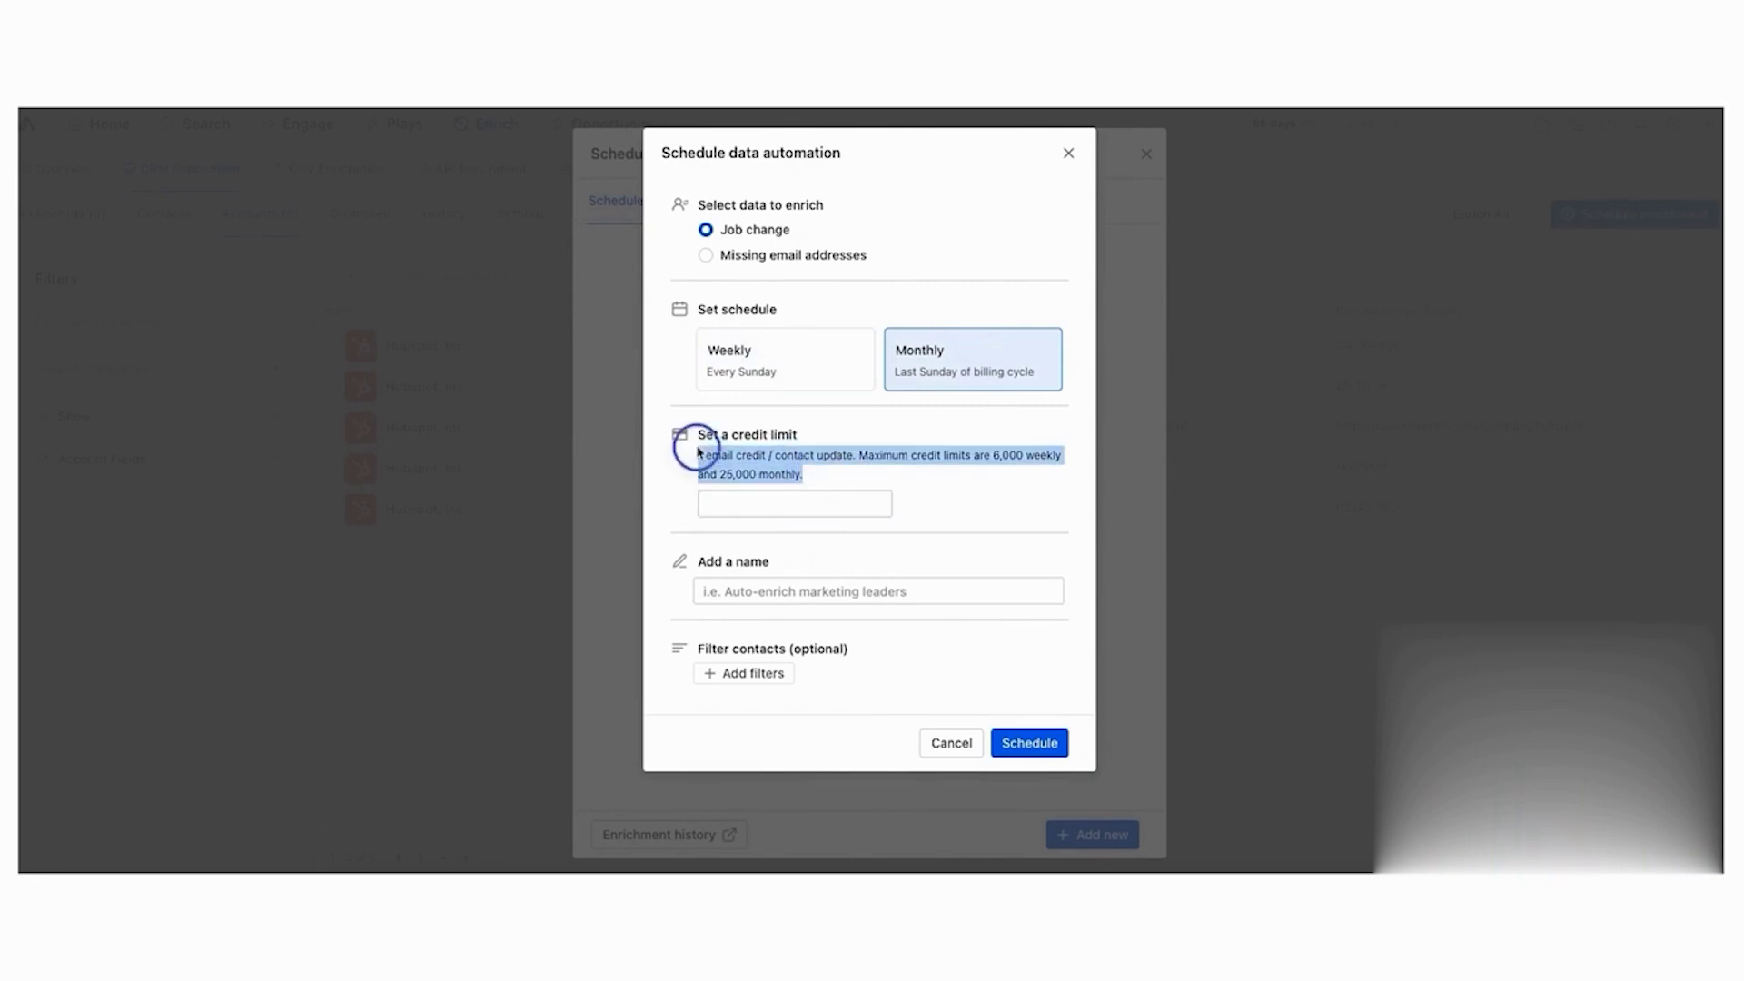
pyautogui.click(824, 479)
pyautogui.click(803, 505)
pyautogui.write('100')
pyautogui.click(792, 356)
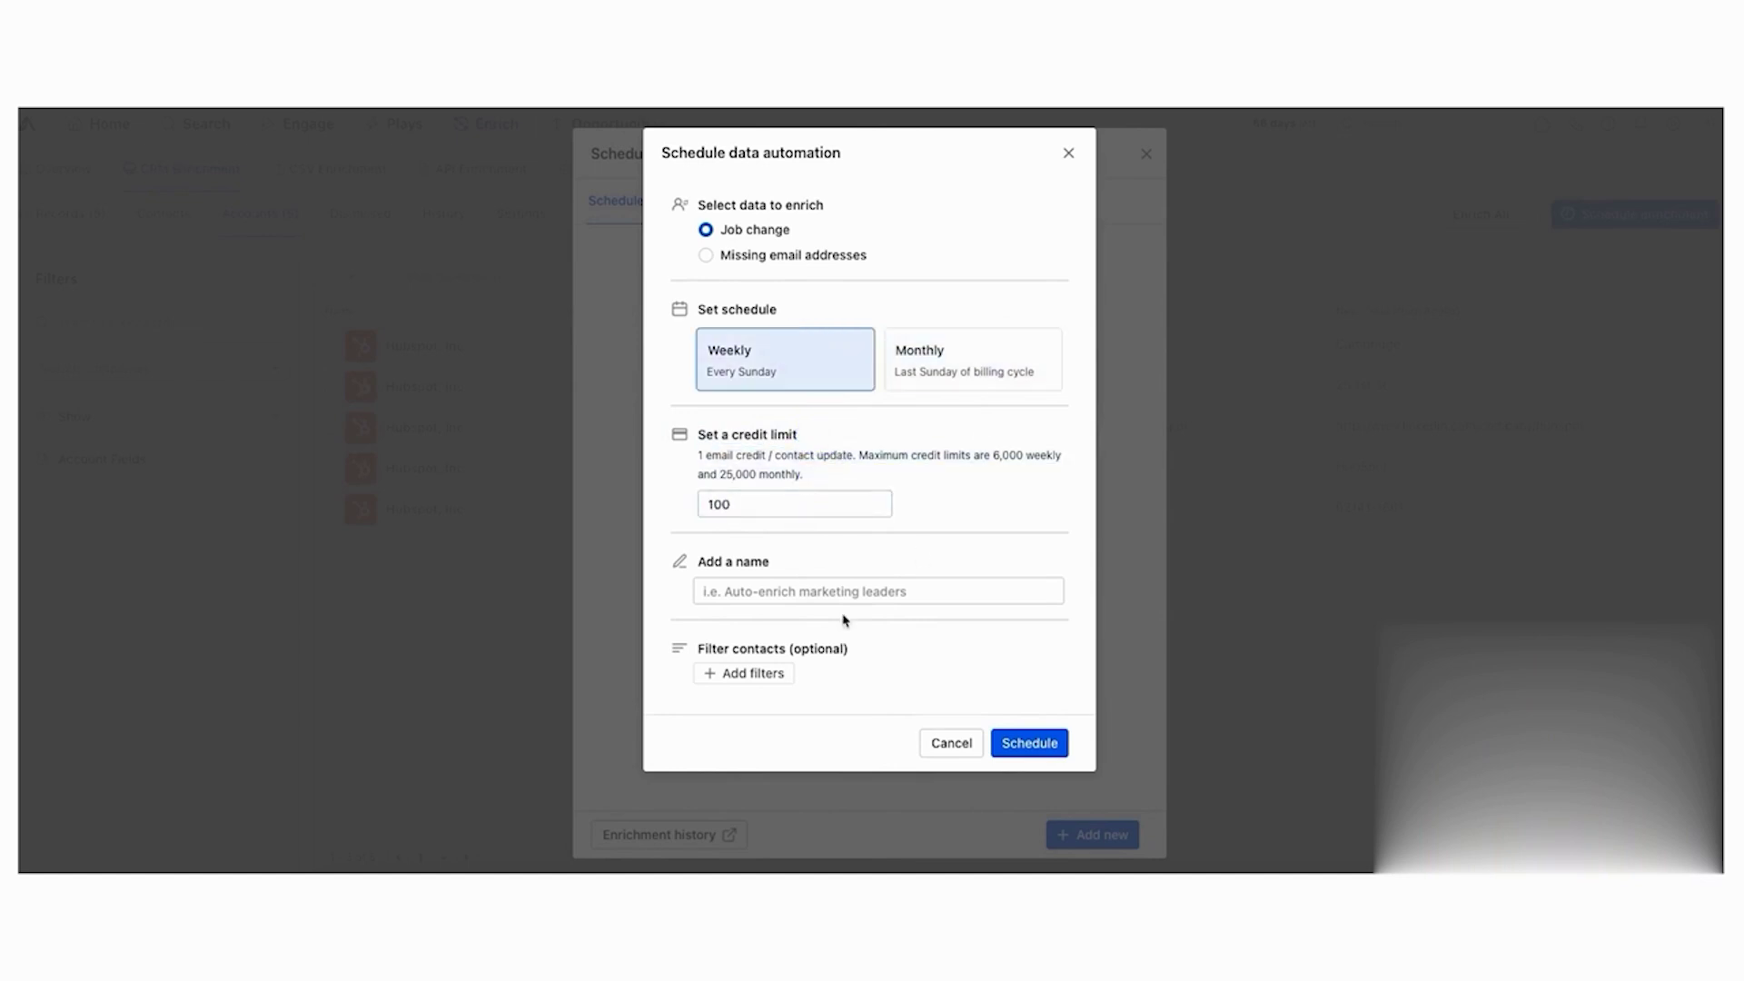
# - Name the schedule 'Update job changes for personas' and open the optional contact filters
pyautogui.click(844, 592)
pyautogui.write('Update job changes for personas')
pyautogui.click(804, 646)
pyautogui.click(737, 673)
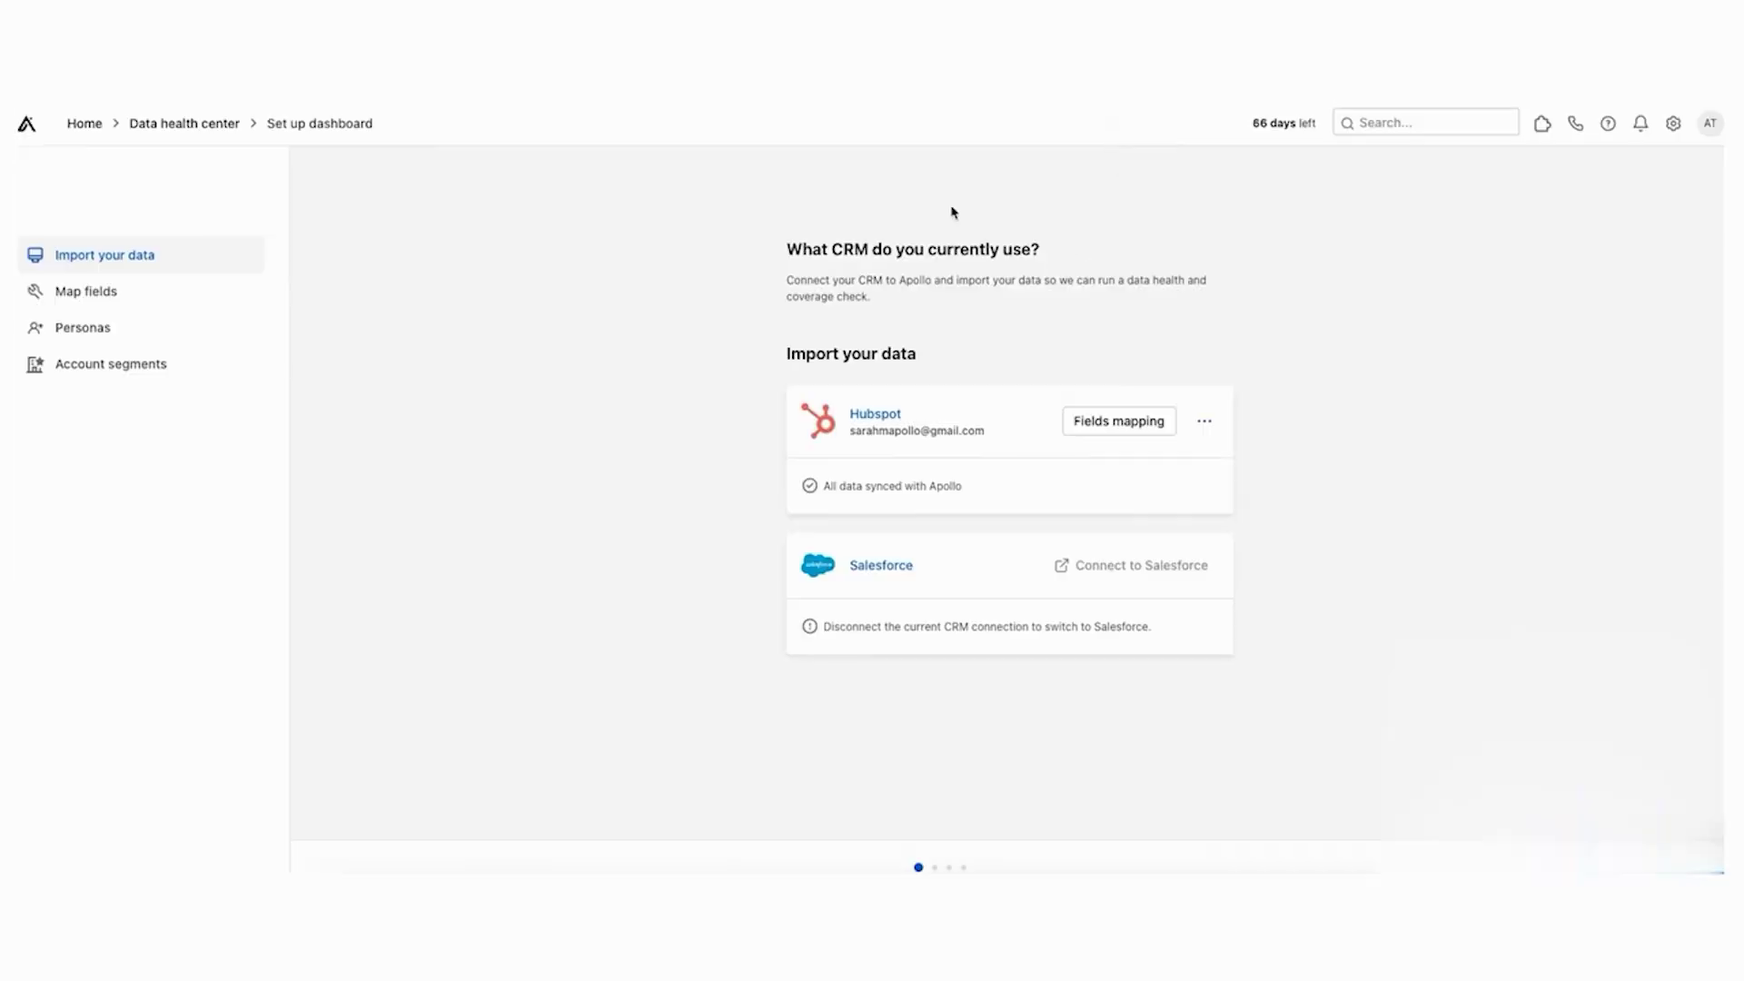
# - Open the Data health center from Home and review its contact health figures
pyautogui.click(80, 124)
pyautogui.click(318, 169)
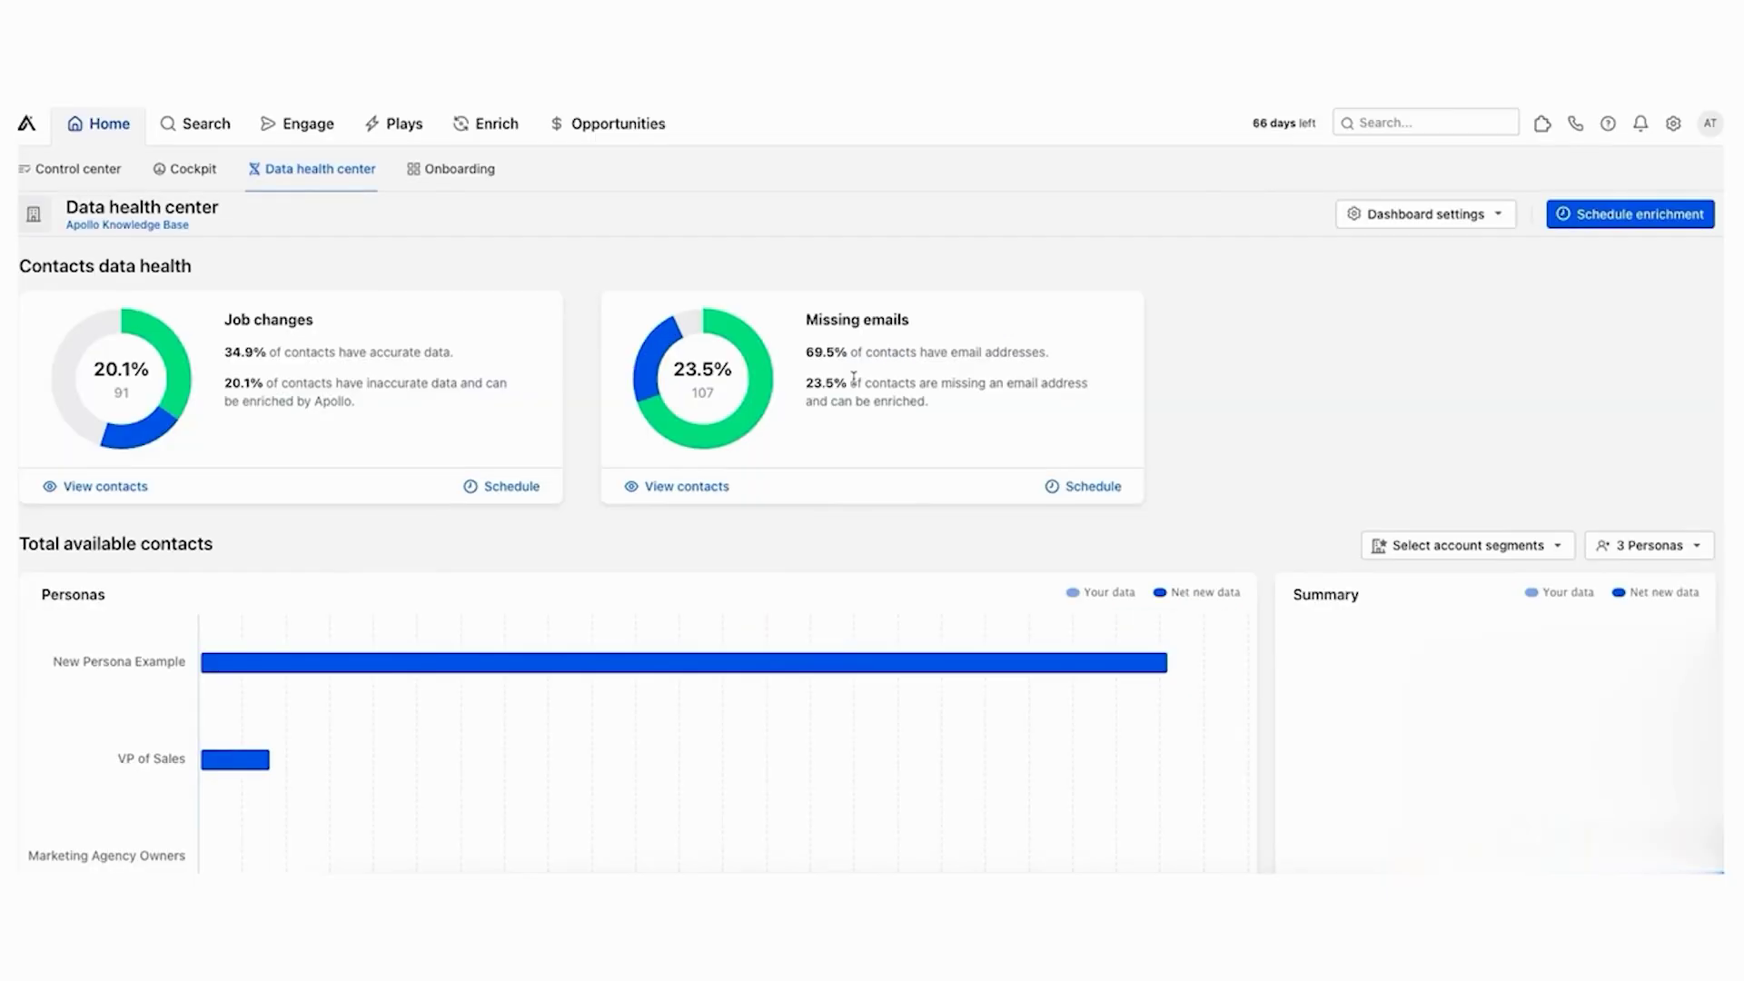
pyautogui.click(1239, 147)
pyautogui.scroll(-2, 428, 428)
pyautogui.scroll(2, 188, 272)
pyautogui.moveTo(218, 346); pyautogui.dragTo(330, 416)
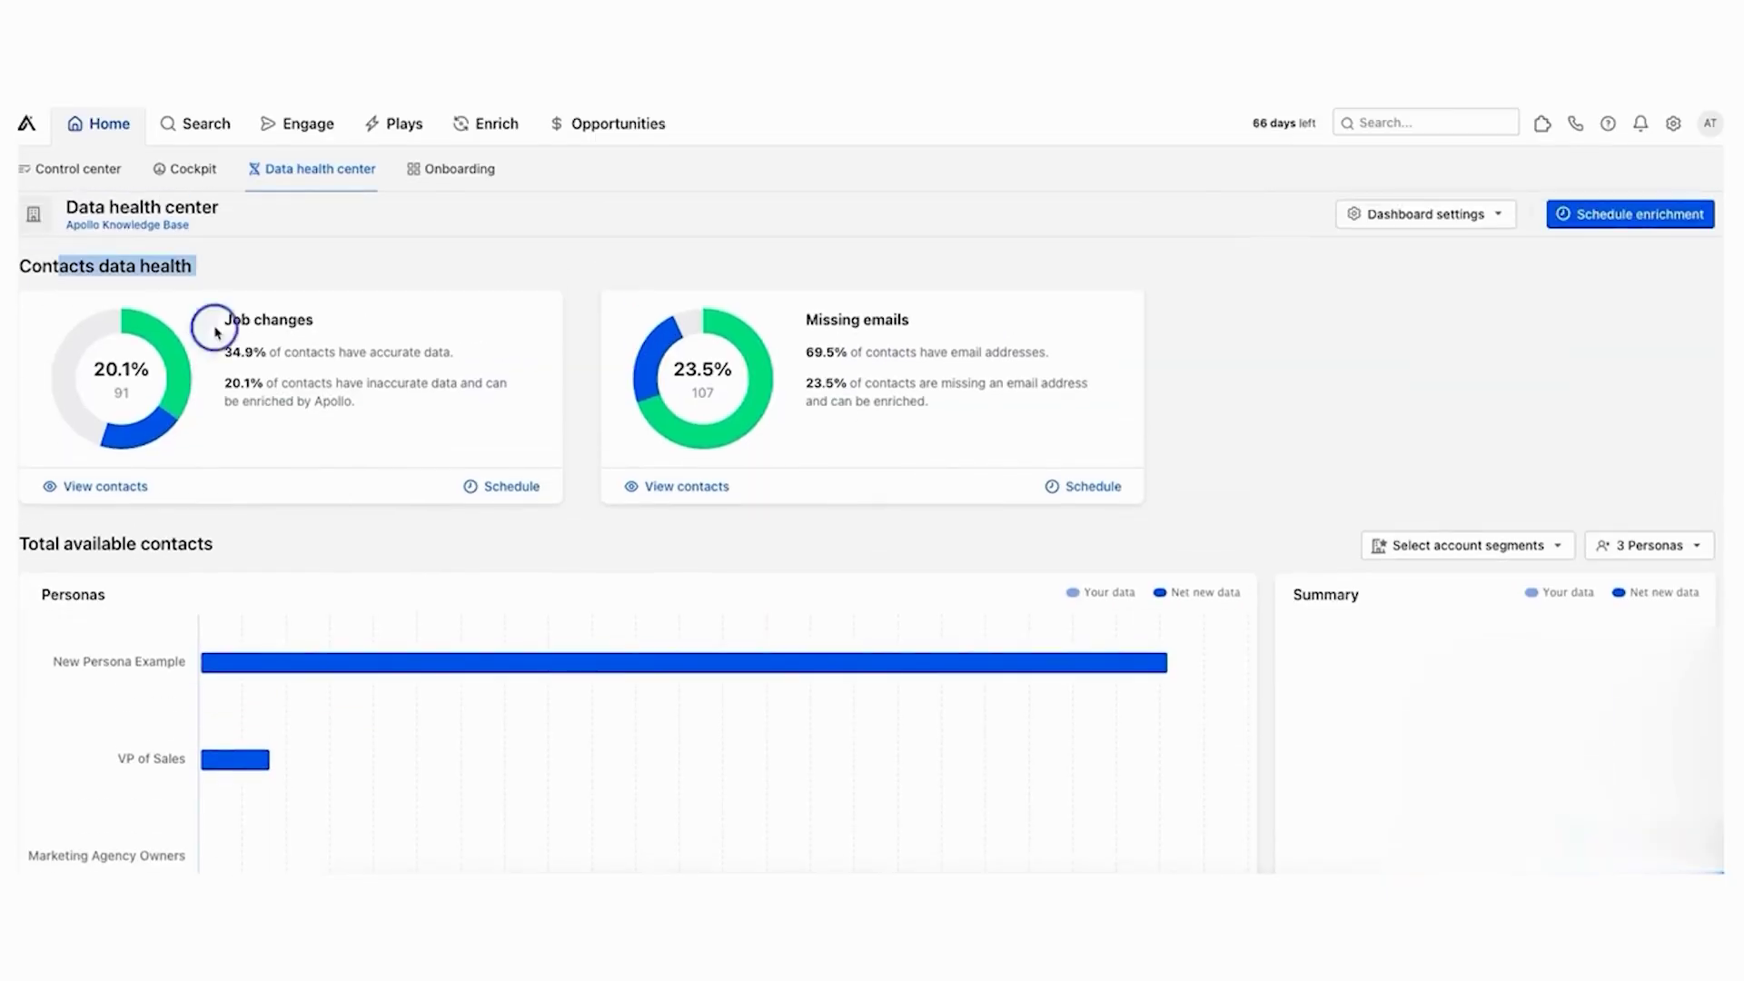
pyautogui.click(436, 545)
pyautogui.scroll(-3, 459, 380)
pyautogui.scroll(3, 1132, 471)
pyautogui.scroll(-3, 999, 535)
pyautogui.scroll(3, 845, 600)
# - Open CRM enrichment, preview a missing-email scheduled enrichment, then discard it
pyautogui.click(498, 127)
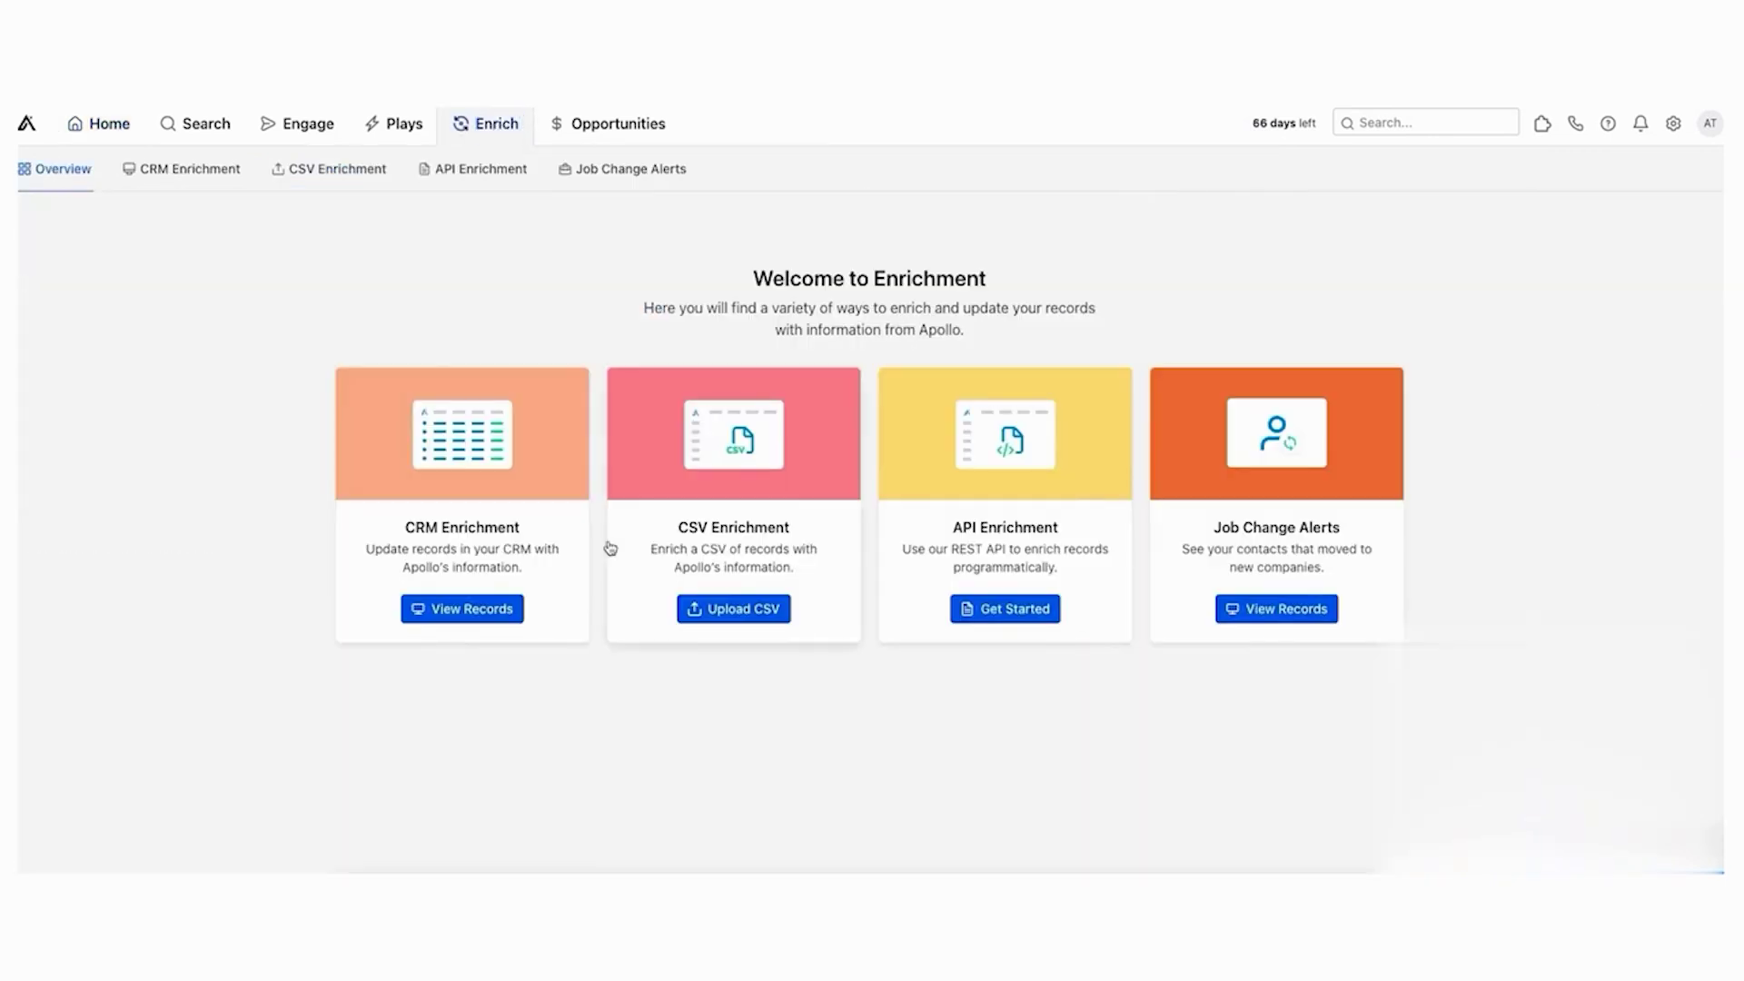
pyautogui.click(465, 608)
pyautogui.click(1626, 217)
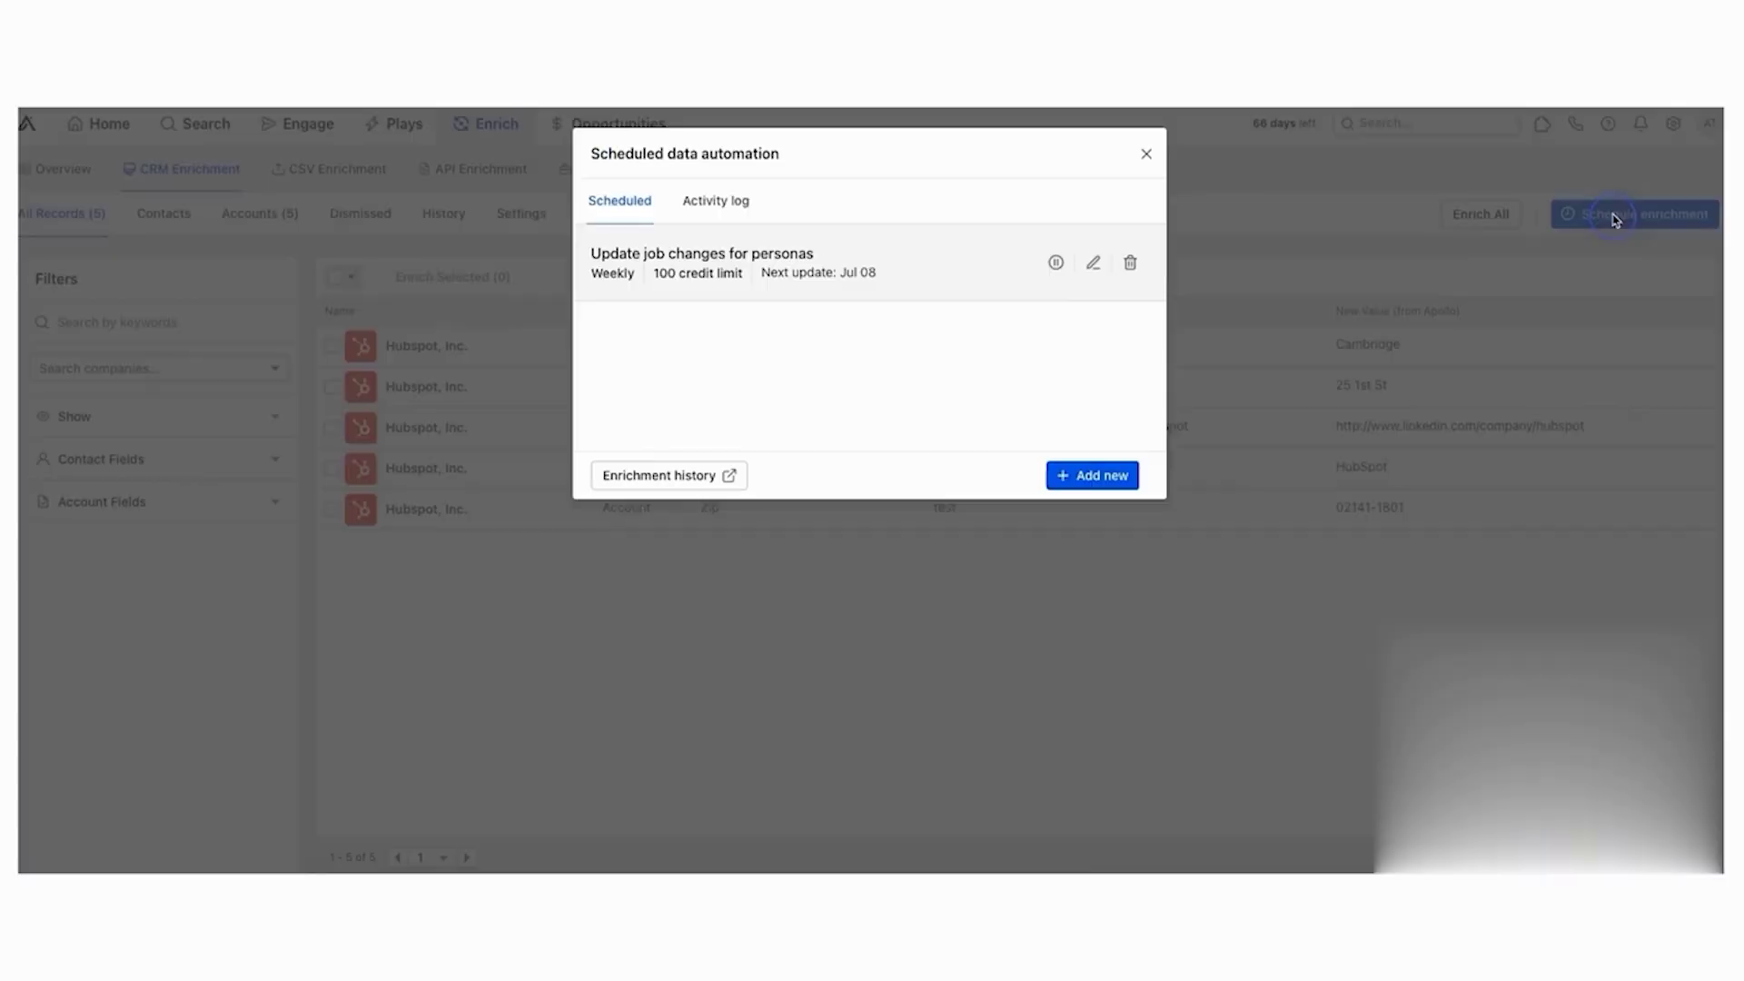
pyautogui.click(1095, 475)
pyautogui.click(824, 264)
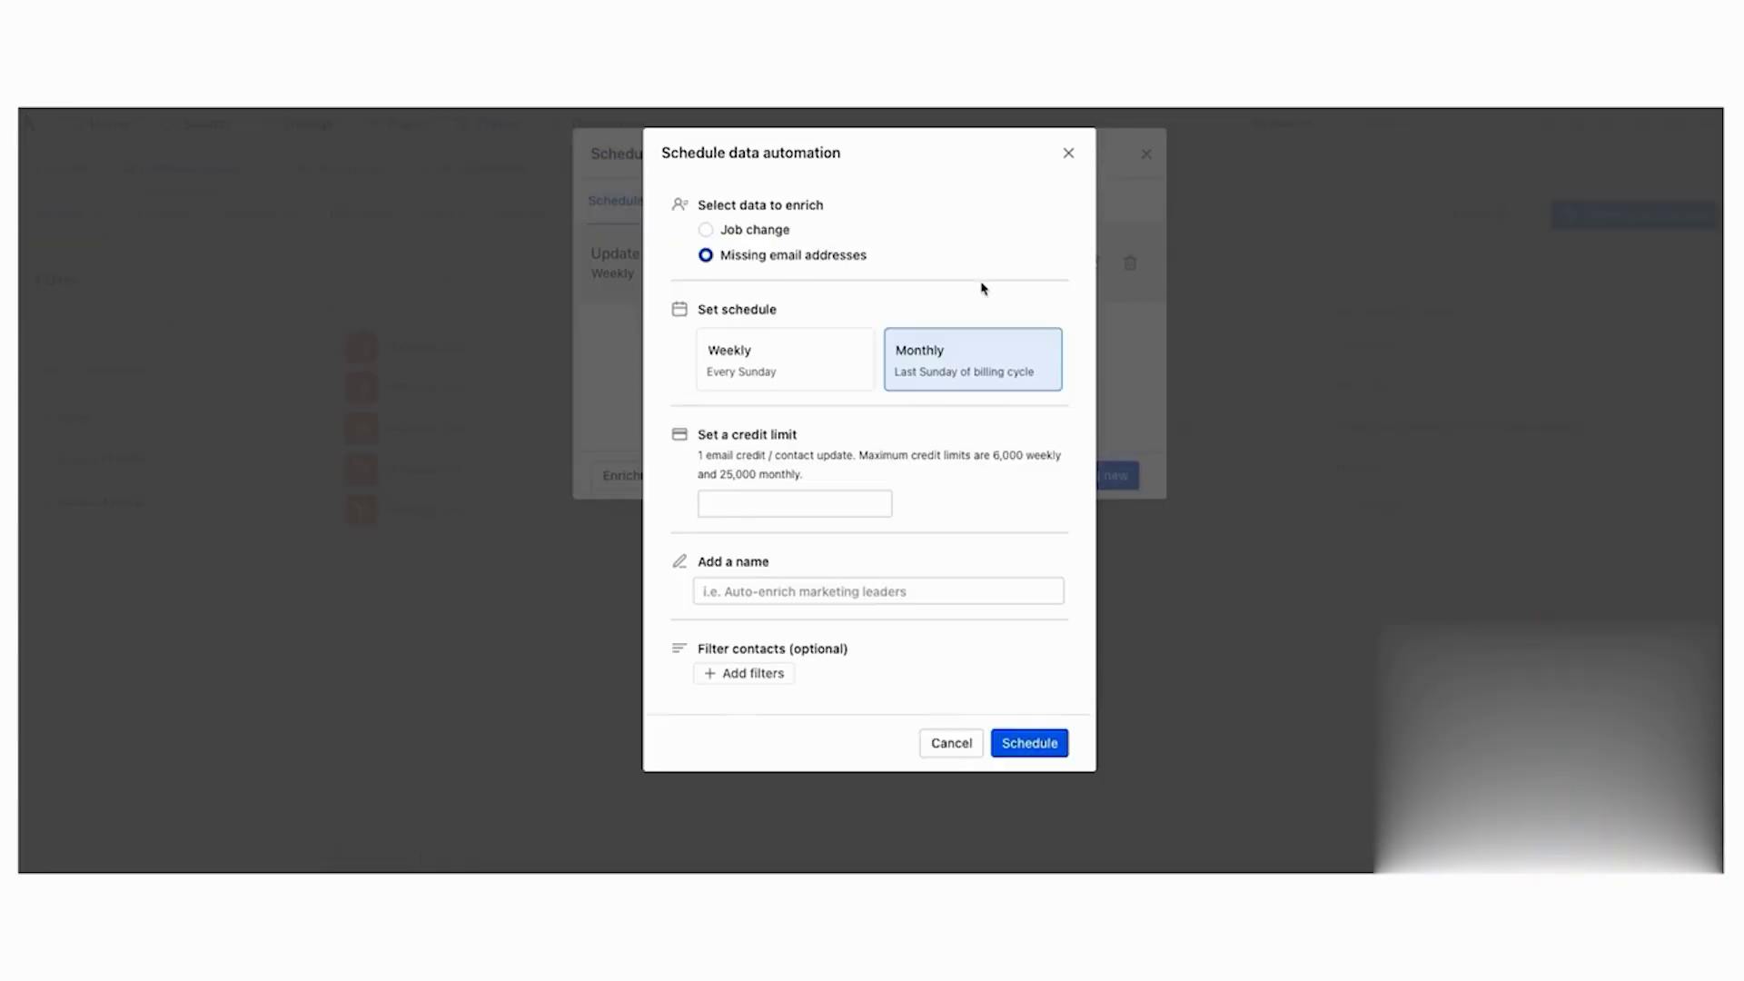
pyautogui.press('Escape')
pyautogui.click(1145, 154)
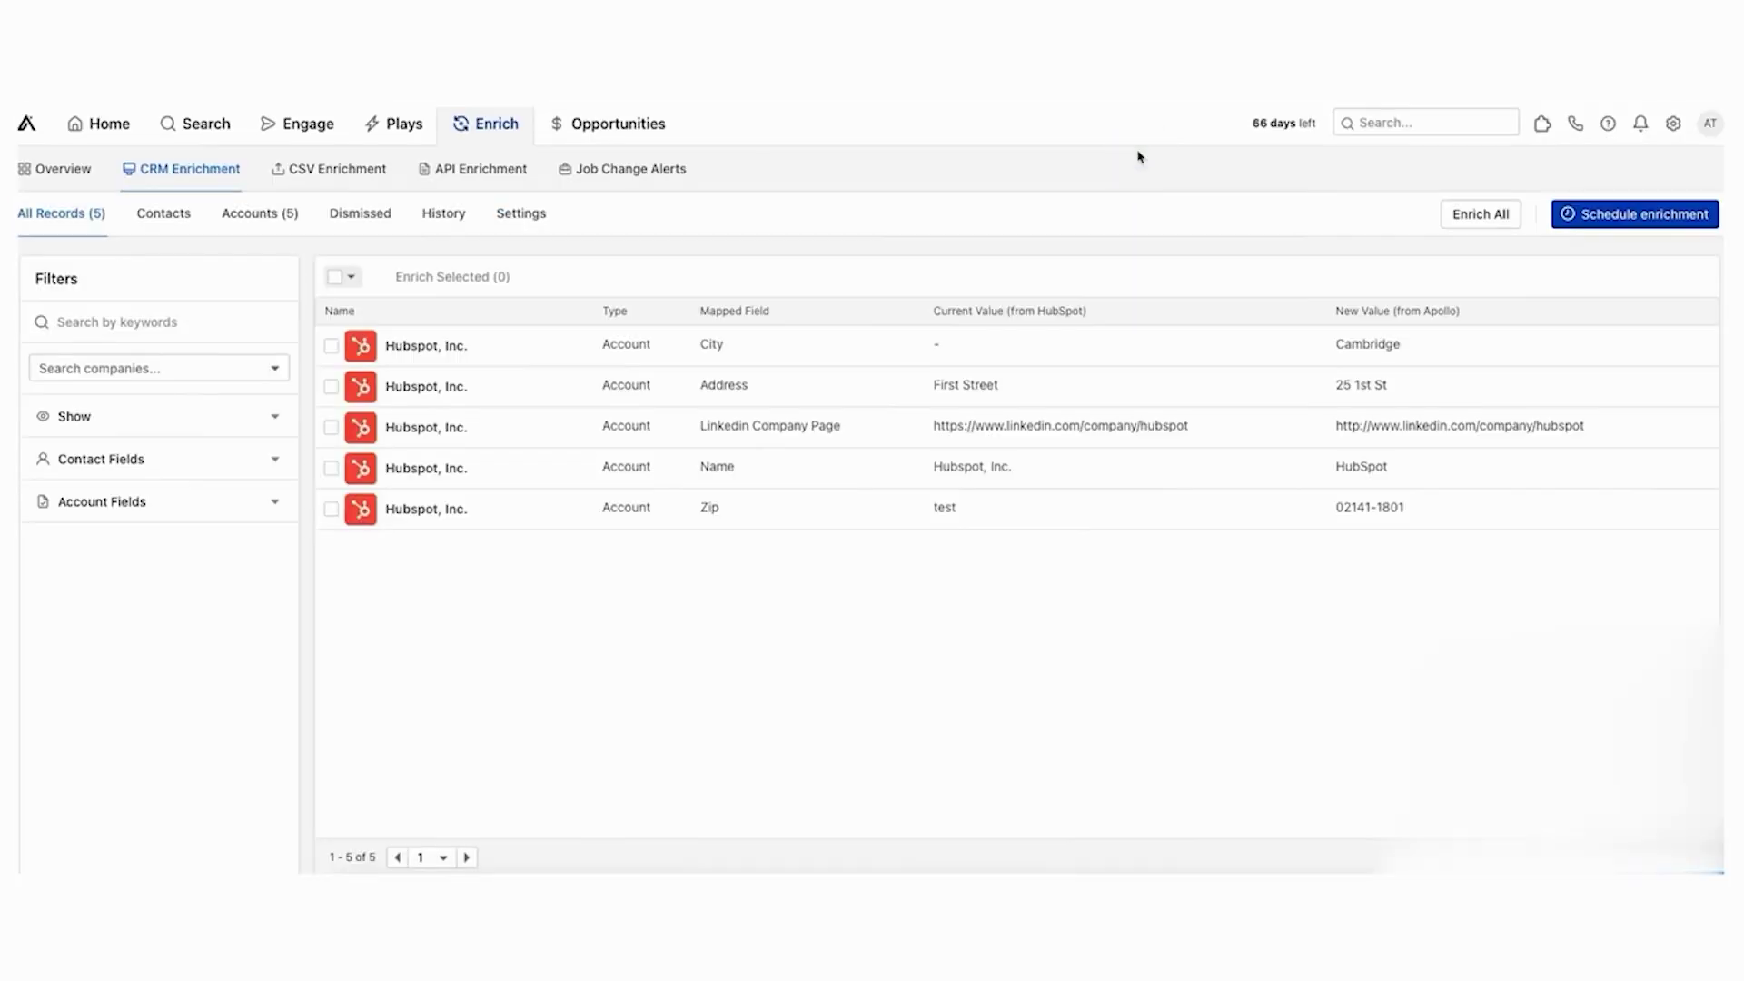
# - Cancel Enrich All and filter contacts to show only Missing Values in CRM
pyautogui.click(1503, 214)
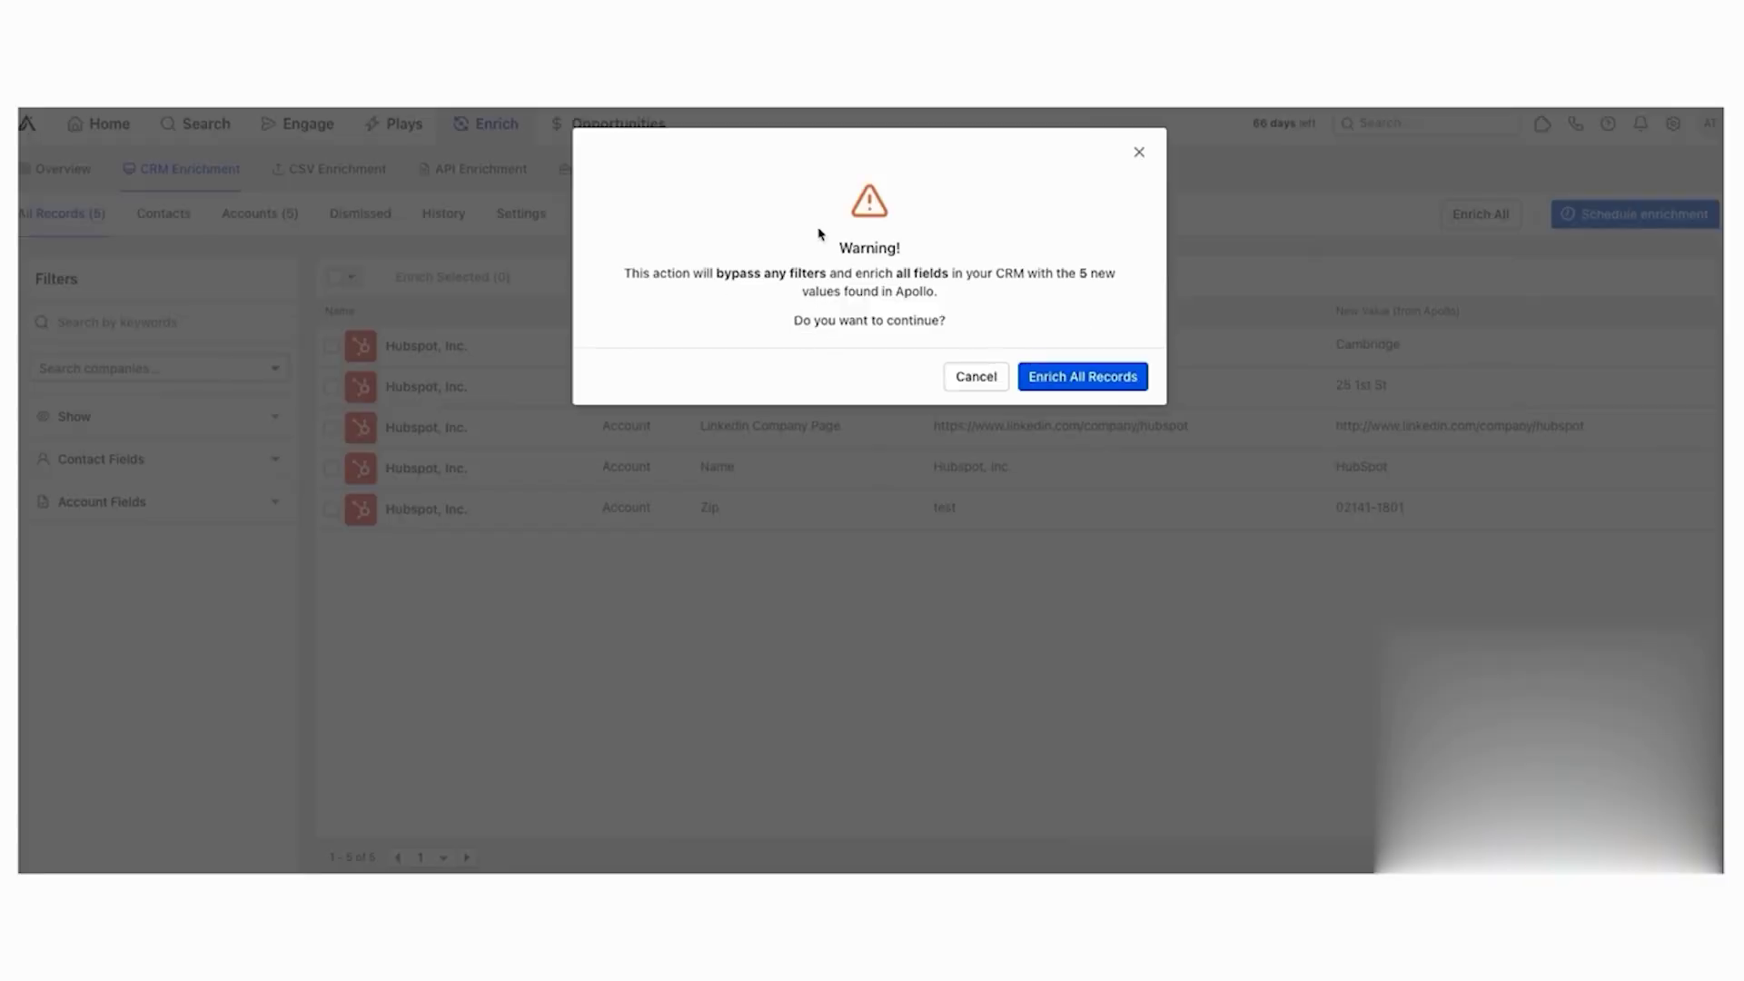
pyautogui.click(1139, 153)
pyautogui.click(178, 368)
pyautogui.click(75, 416)
pyautogui.click(181, 214)
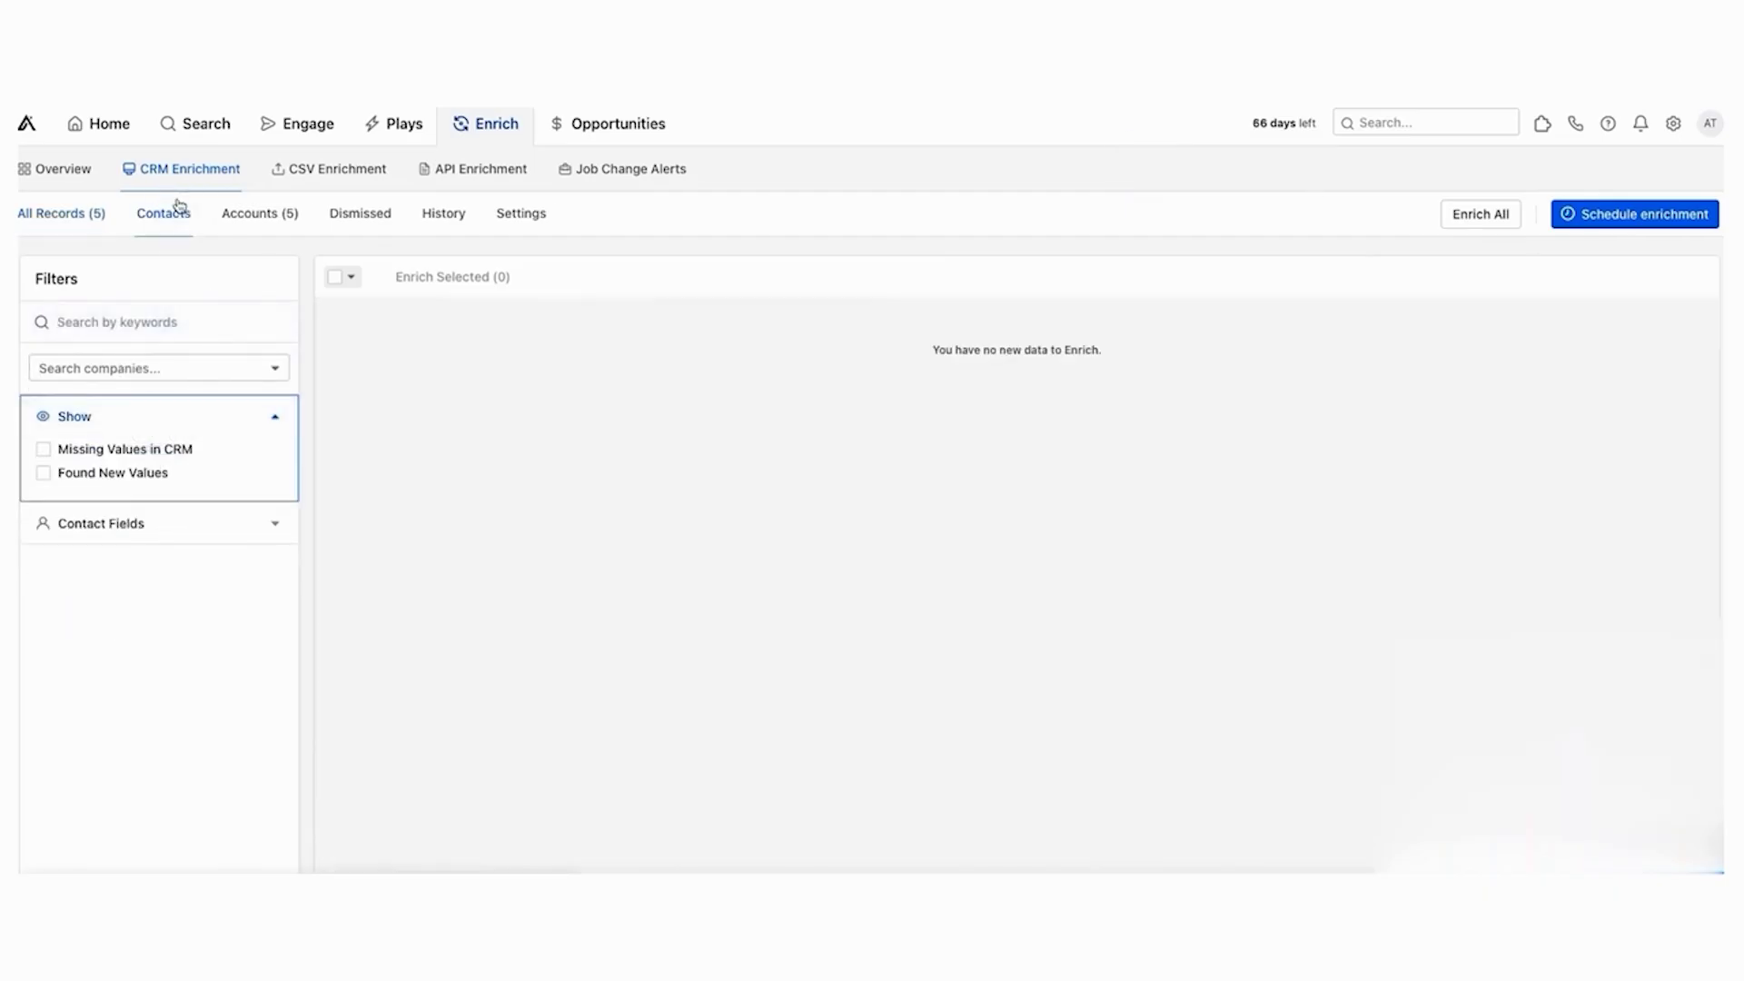
pyautogui.click(64, 449)
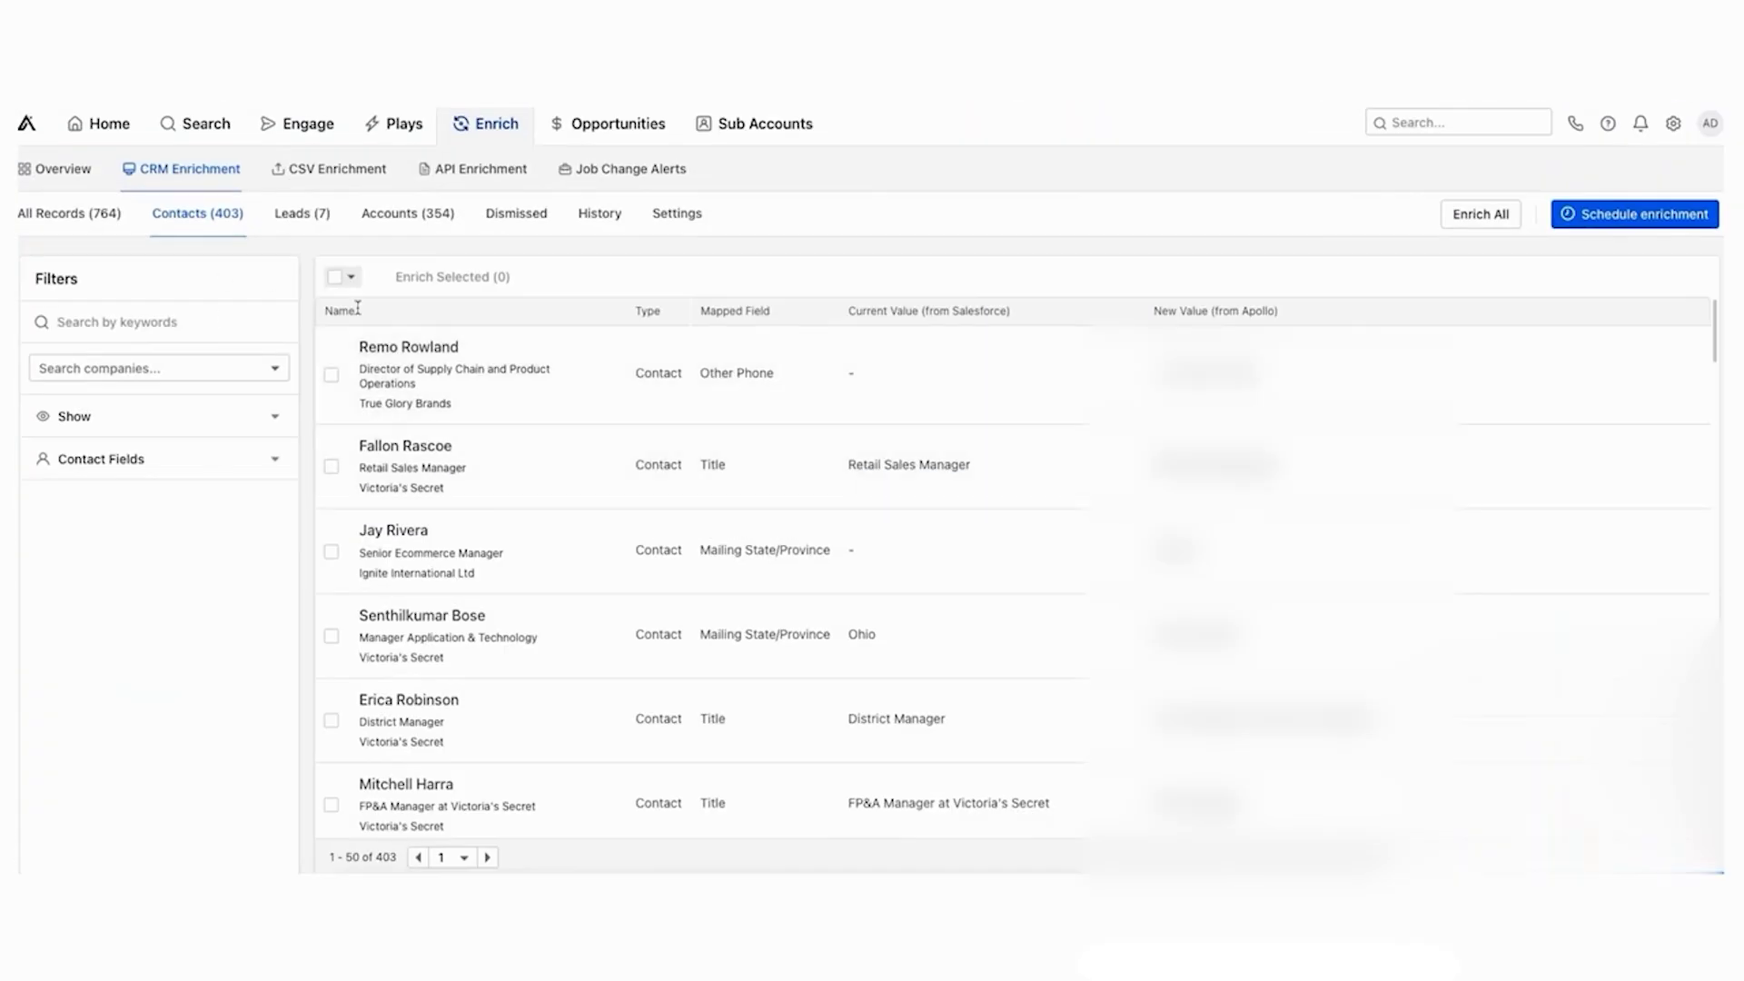
# - Reapply the Missing Values in CRM filter and select all 18 contacts for enrichment
pyautogui.click(171, 370)
pyautogui.click(168, 377)
pyautogui.click(167, 414)
pyautogui.click(64, 449)
pyautogui.click(351, 276)
pyautogui.click(369, 423)
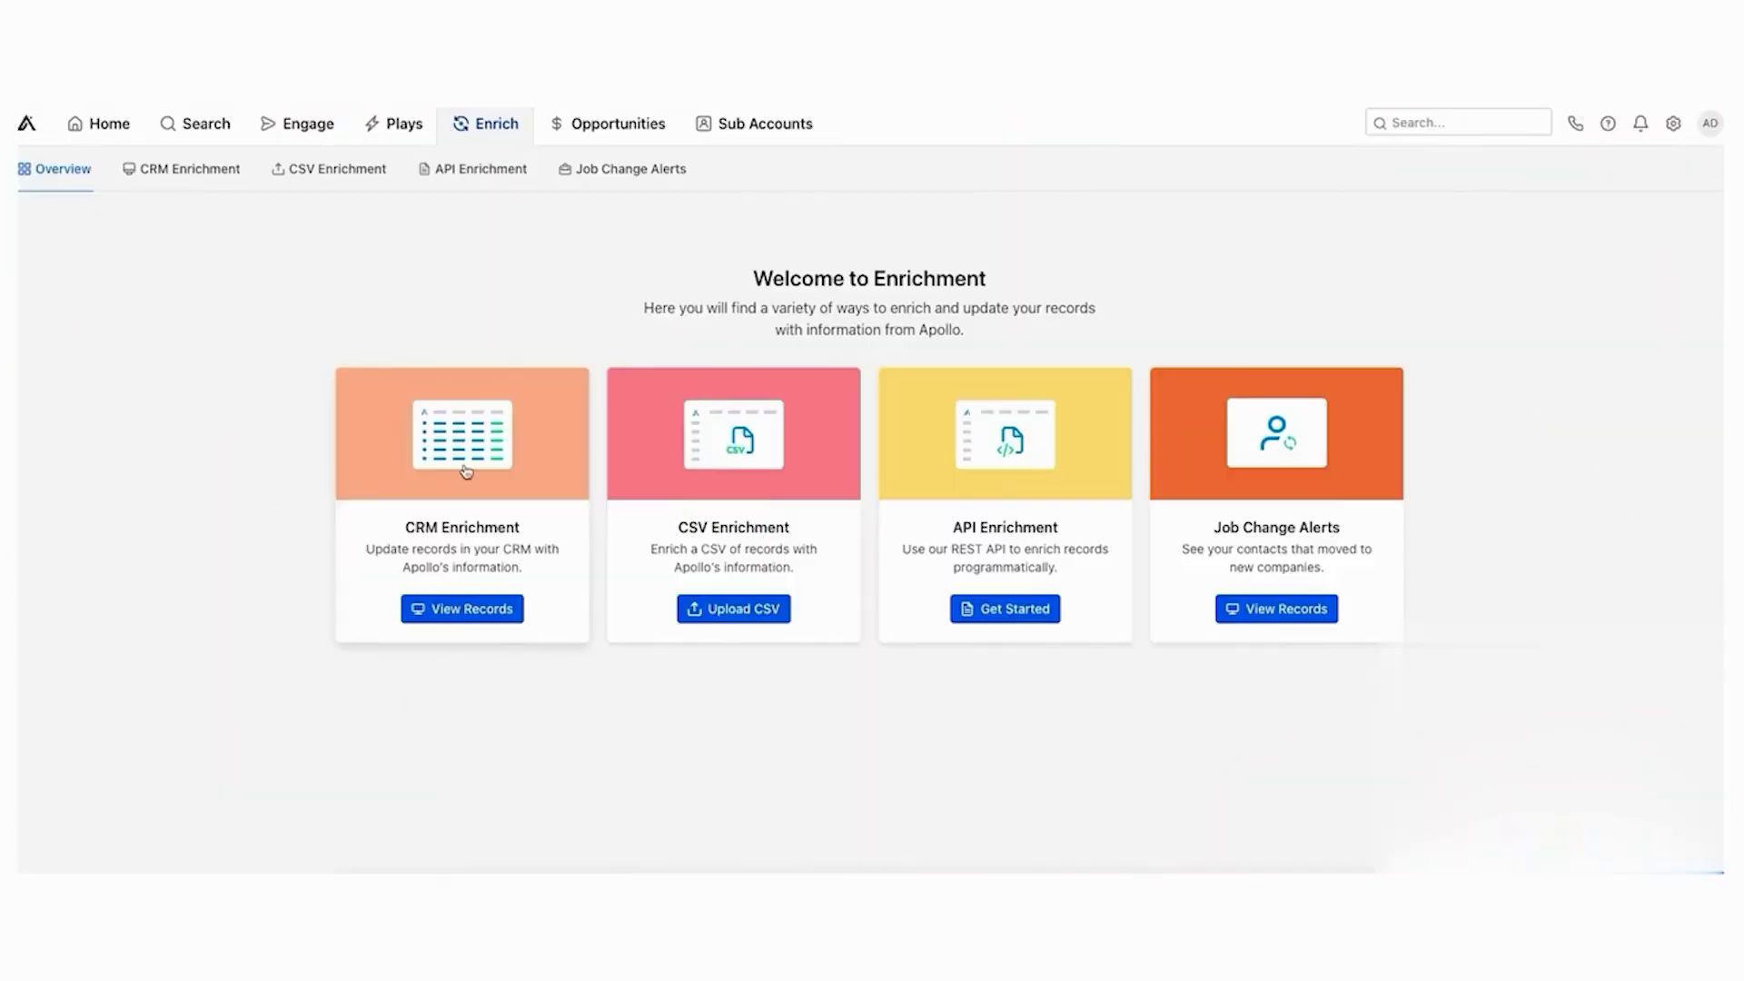
# - Open CSV enrichment via Upload CSV on the CSV Enrichment card
pyautogui.click(714, 610)
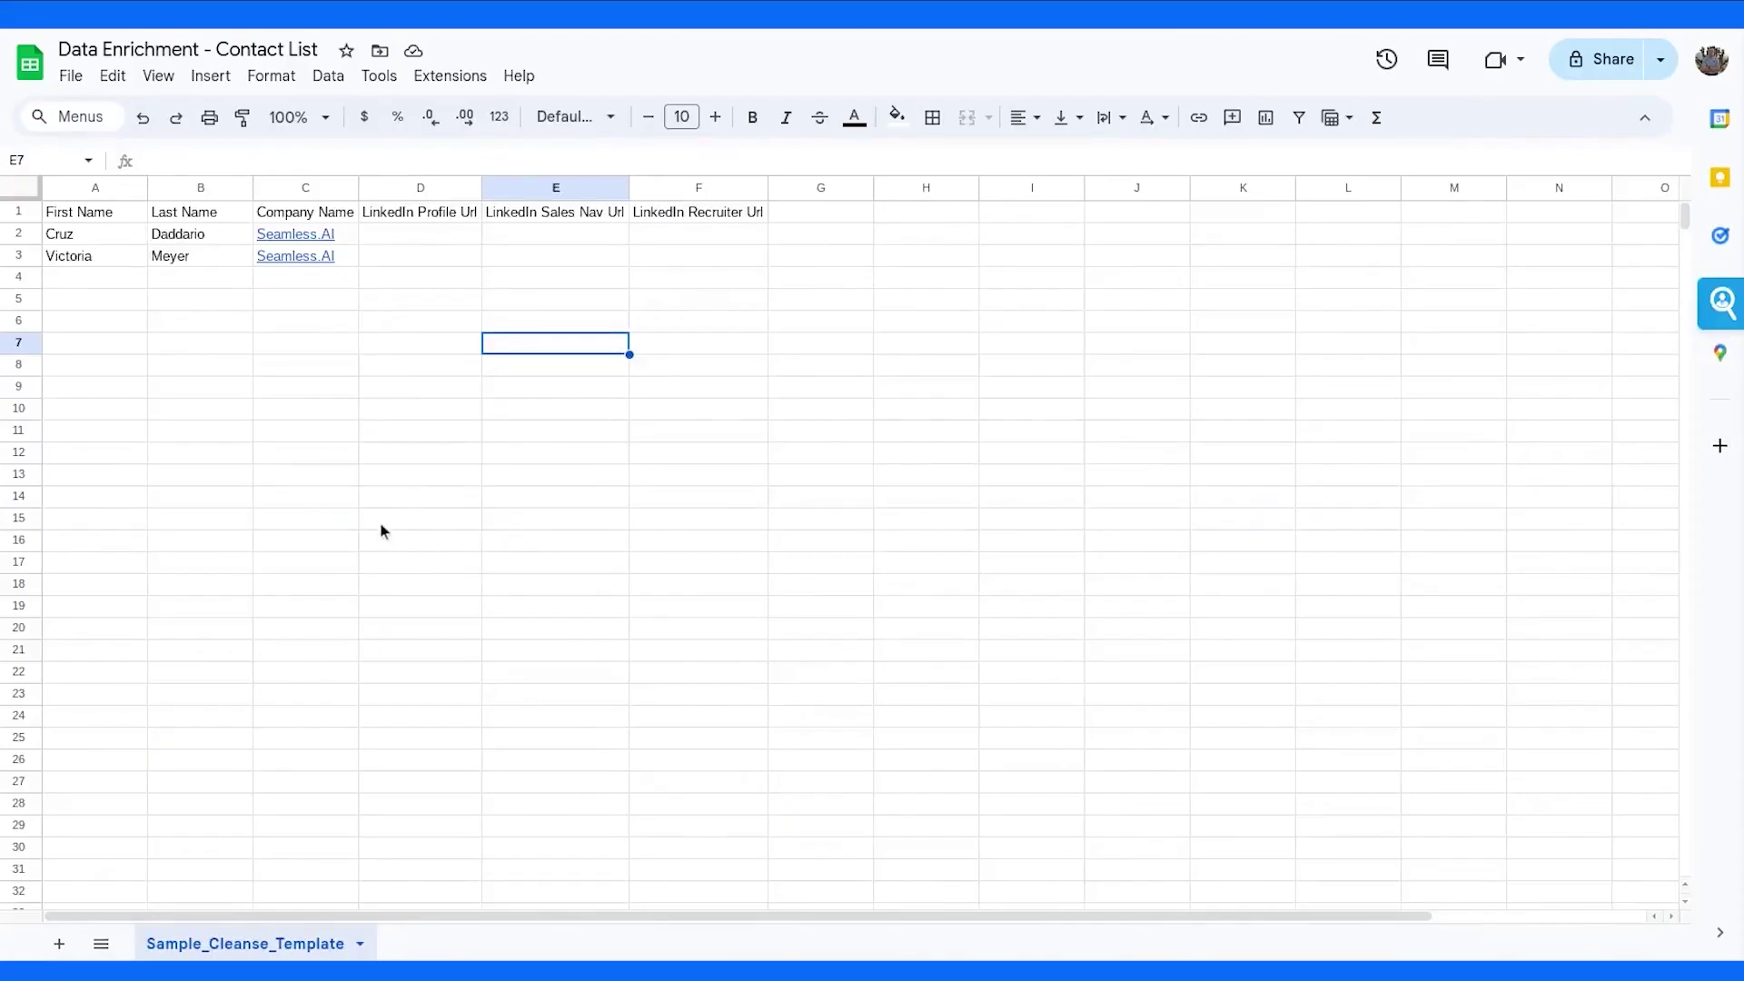
pyautogui.moveTo(299, 233)
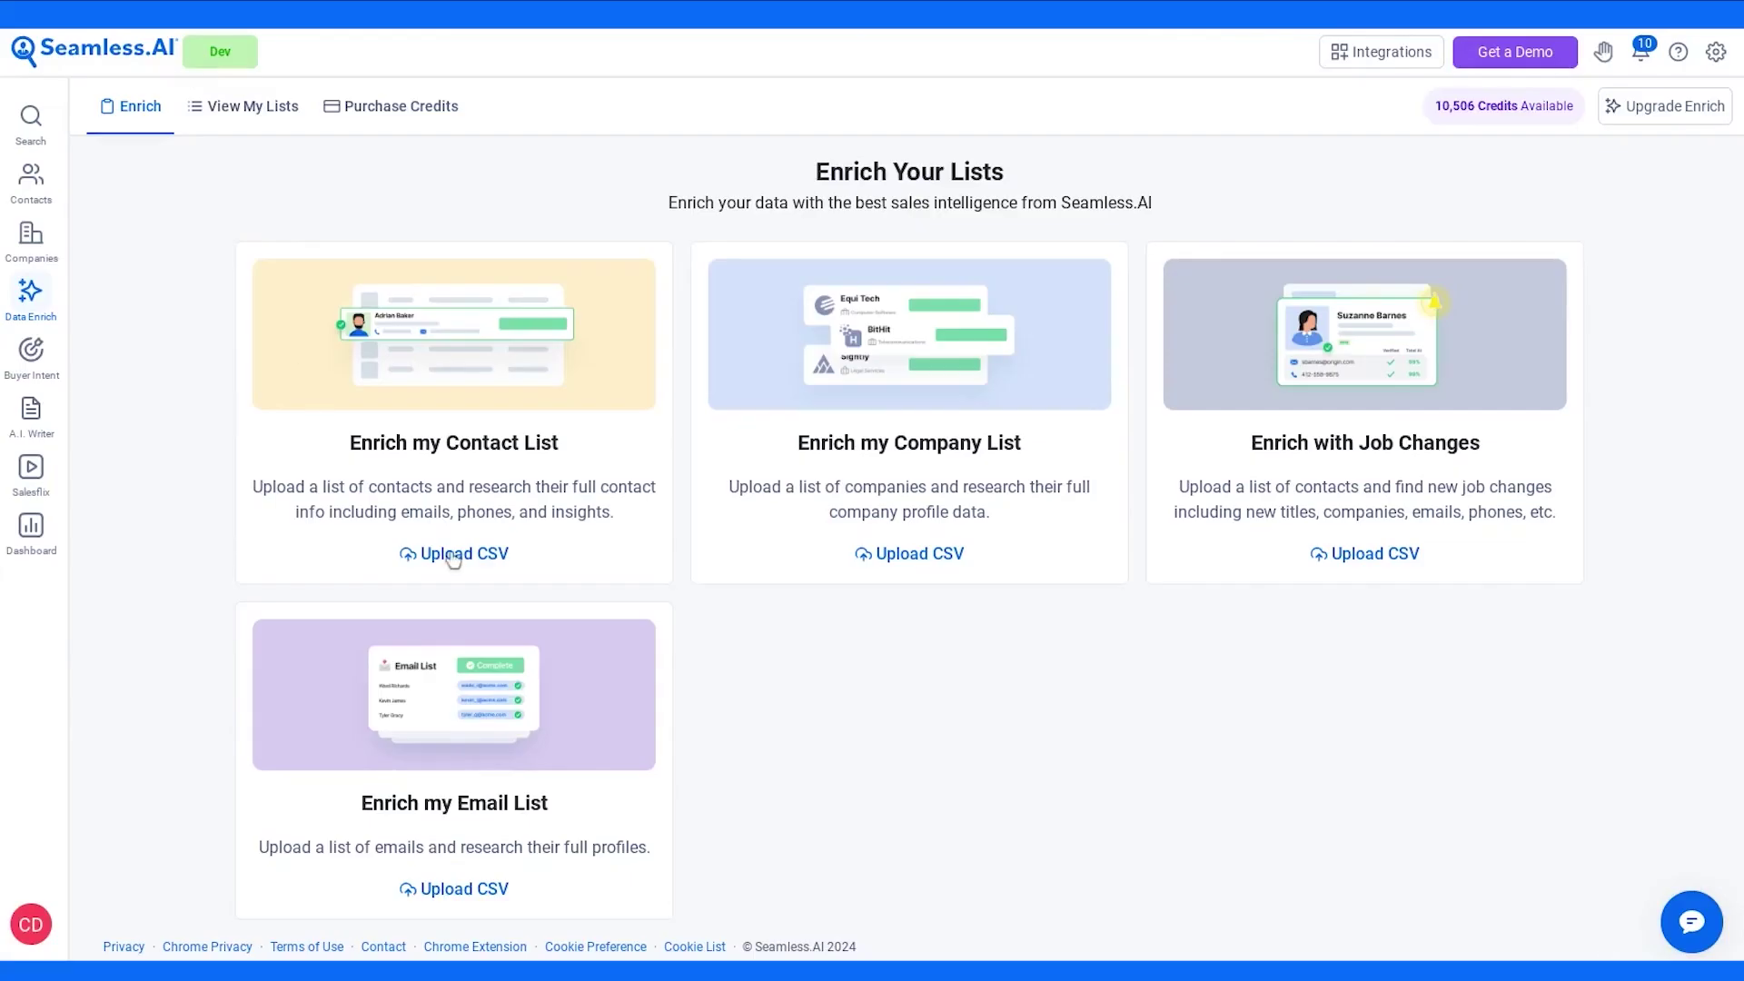
# - Upload the contact list CSV, name the list 'Training', and submit it for enrichment
pyautogui.click(453, 556)
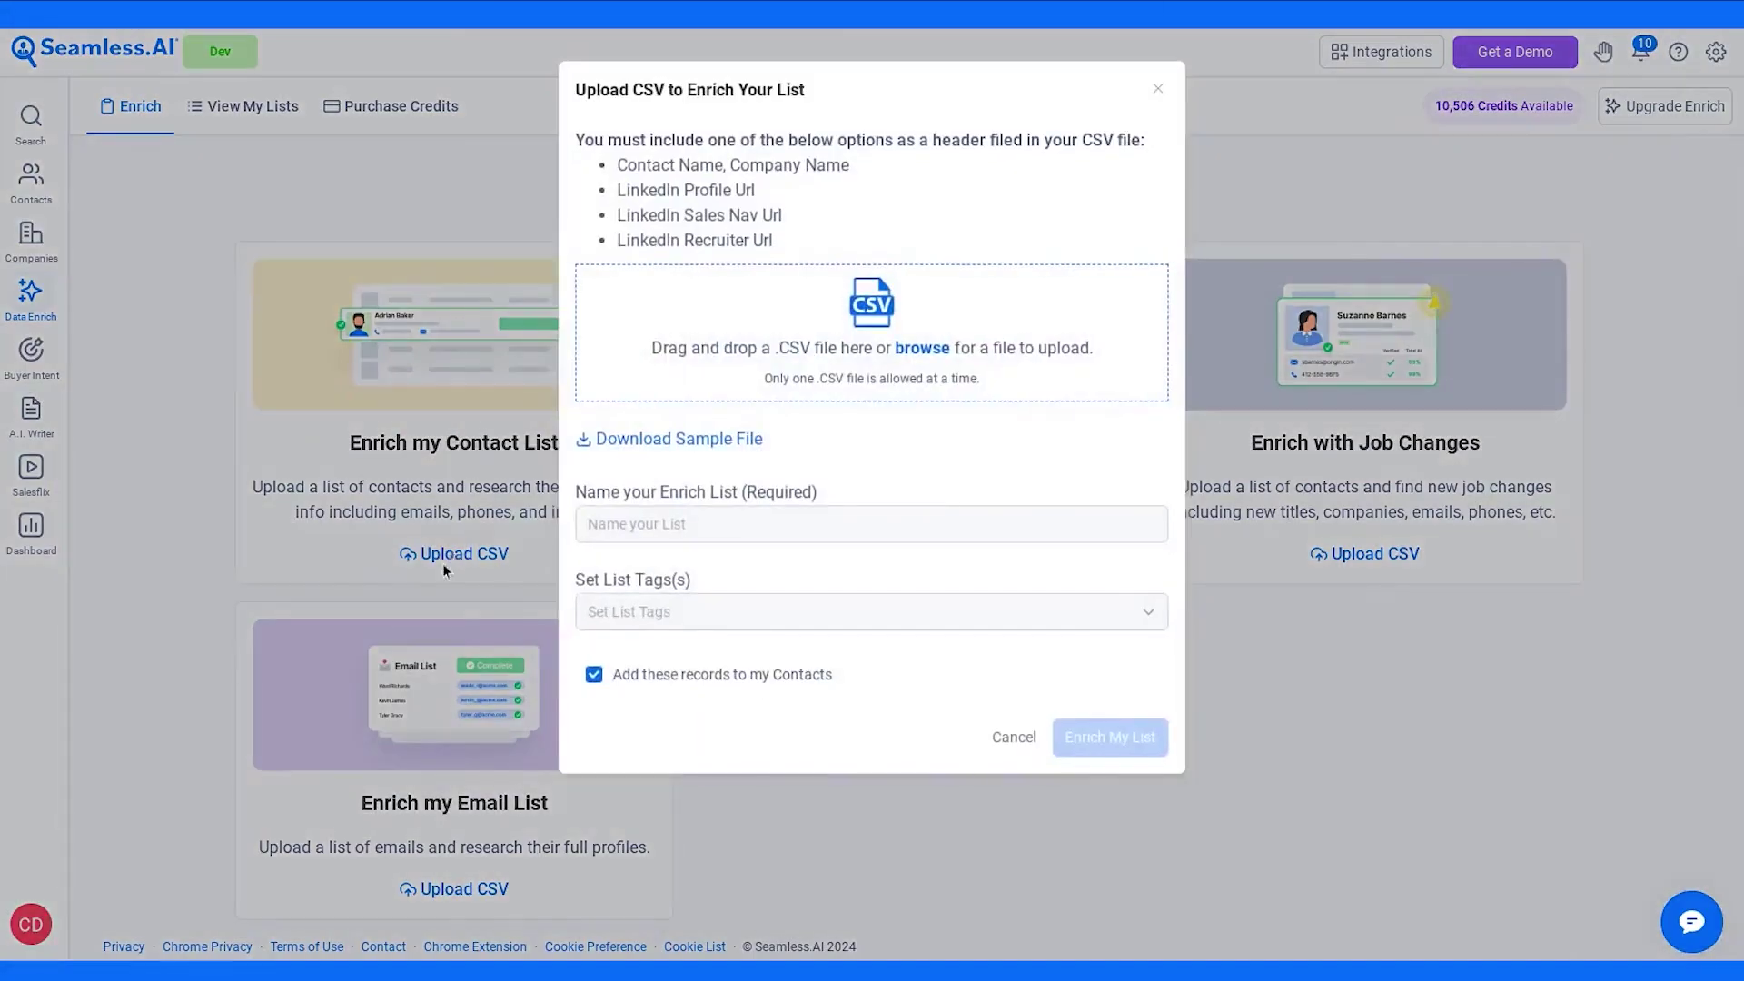
pyautogui.click(784, 347)
pyautogui.doubleClick(771, 264)
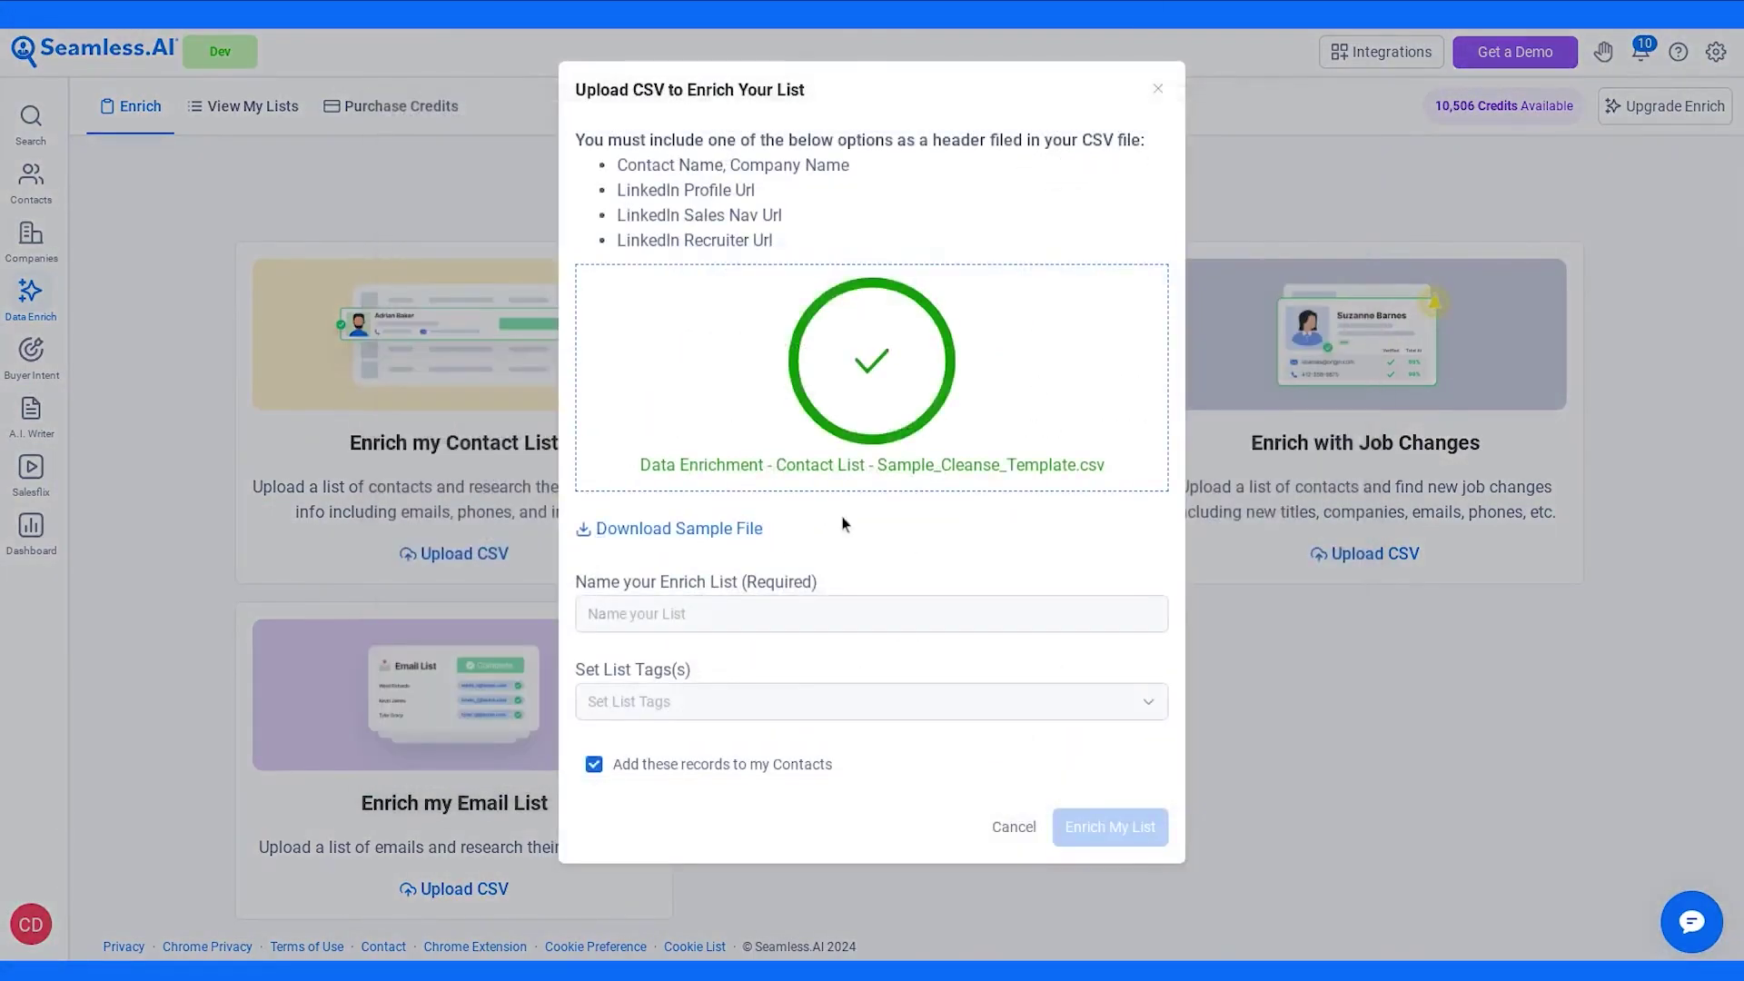
pyautogui.click(727, 613)
pyautogui.write('Training')
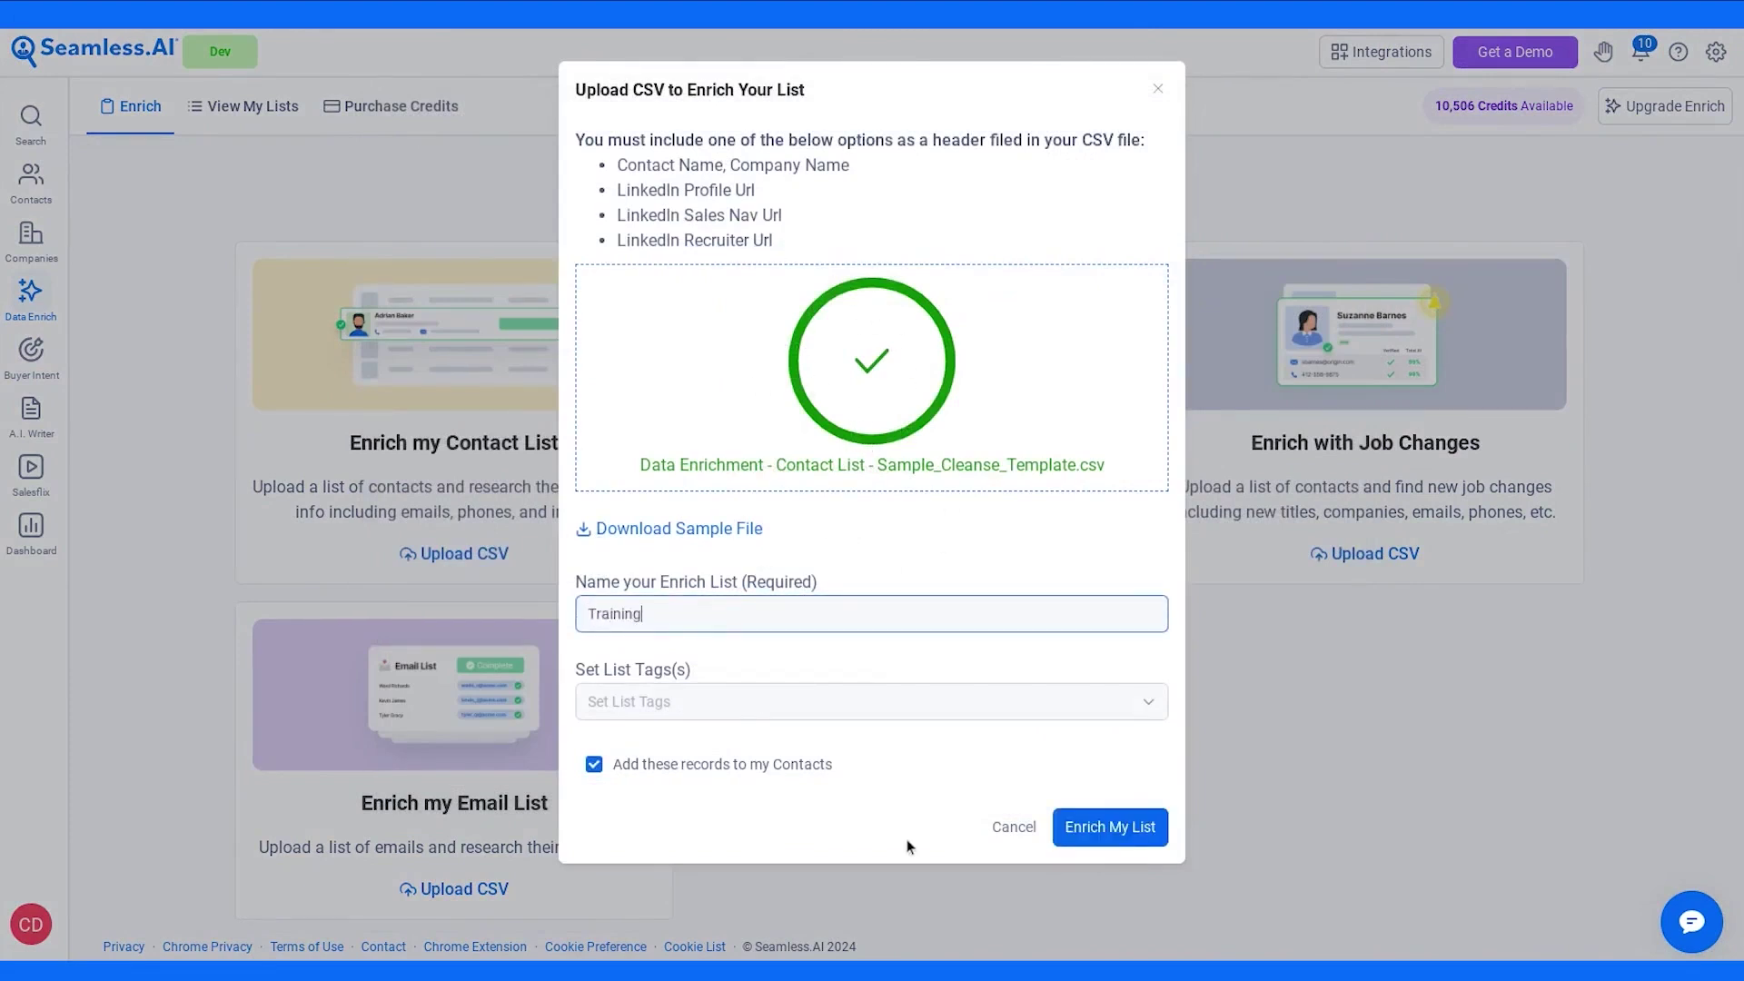
pyautogui.click(886, 840)
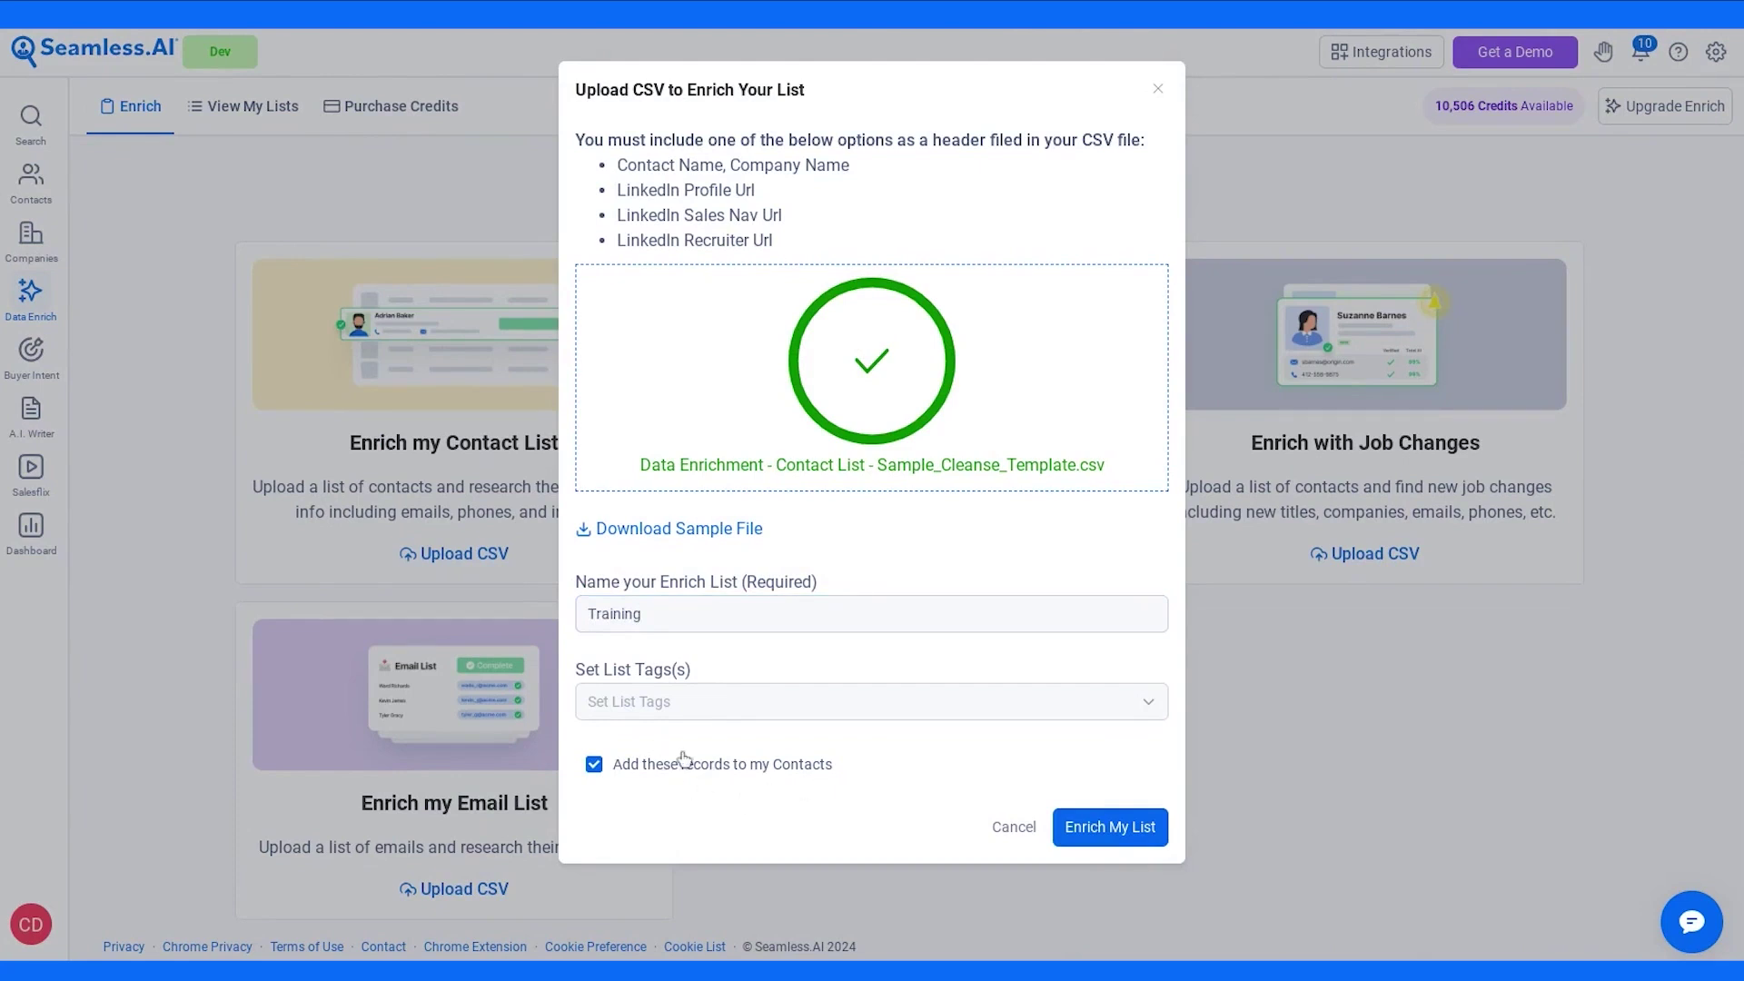
pyautogui.click(1108, 836)
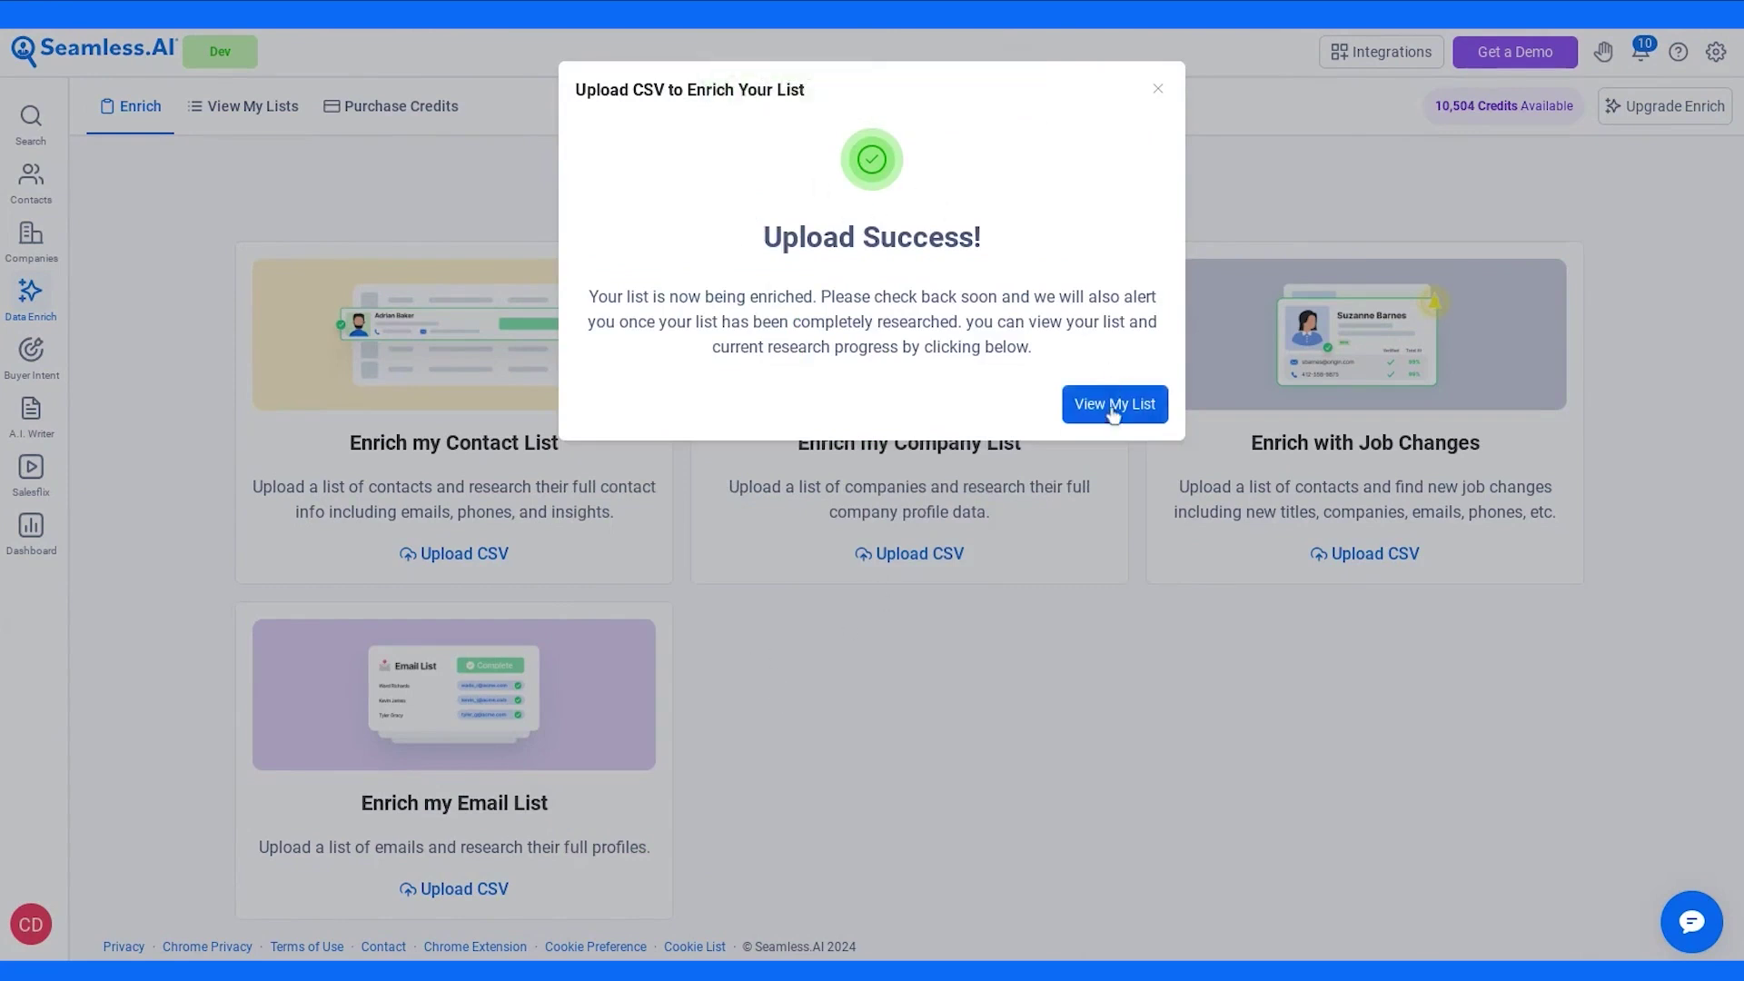
# - Open the Training list from View My Lists and show its download options
pyautogui.click(1156, 90)
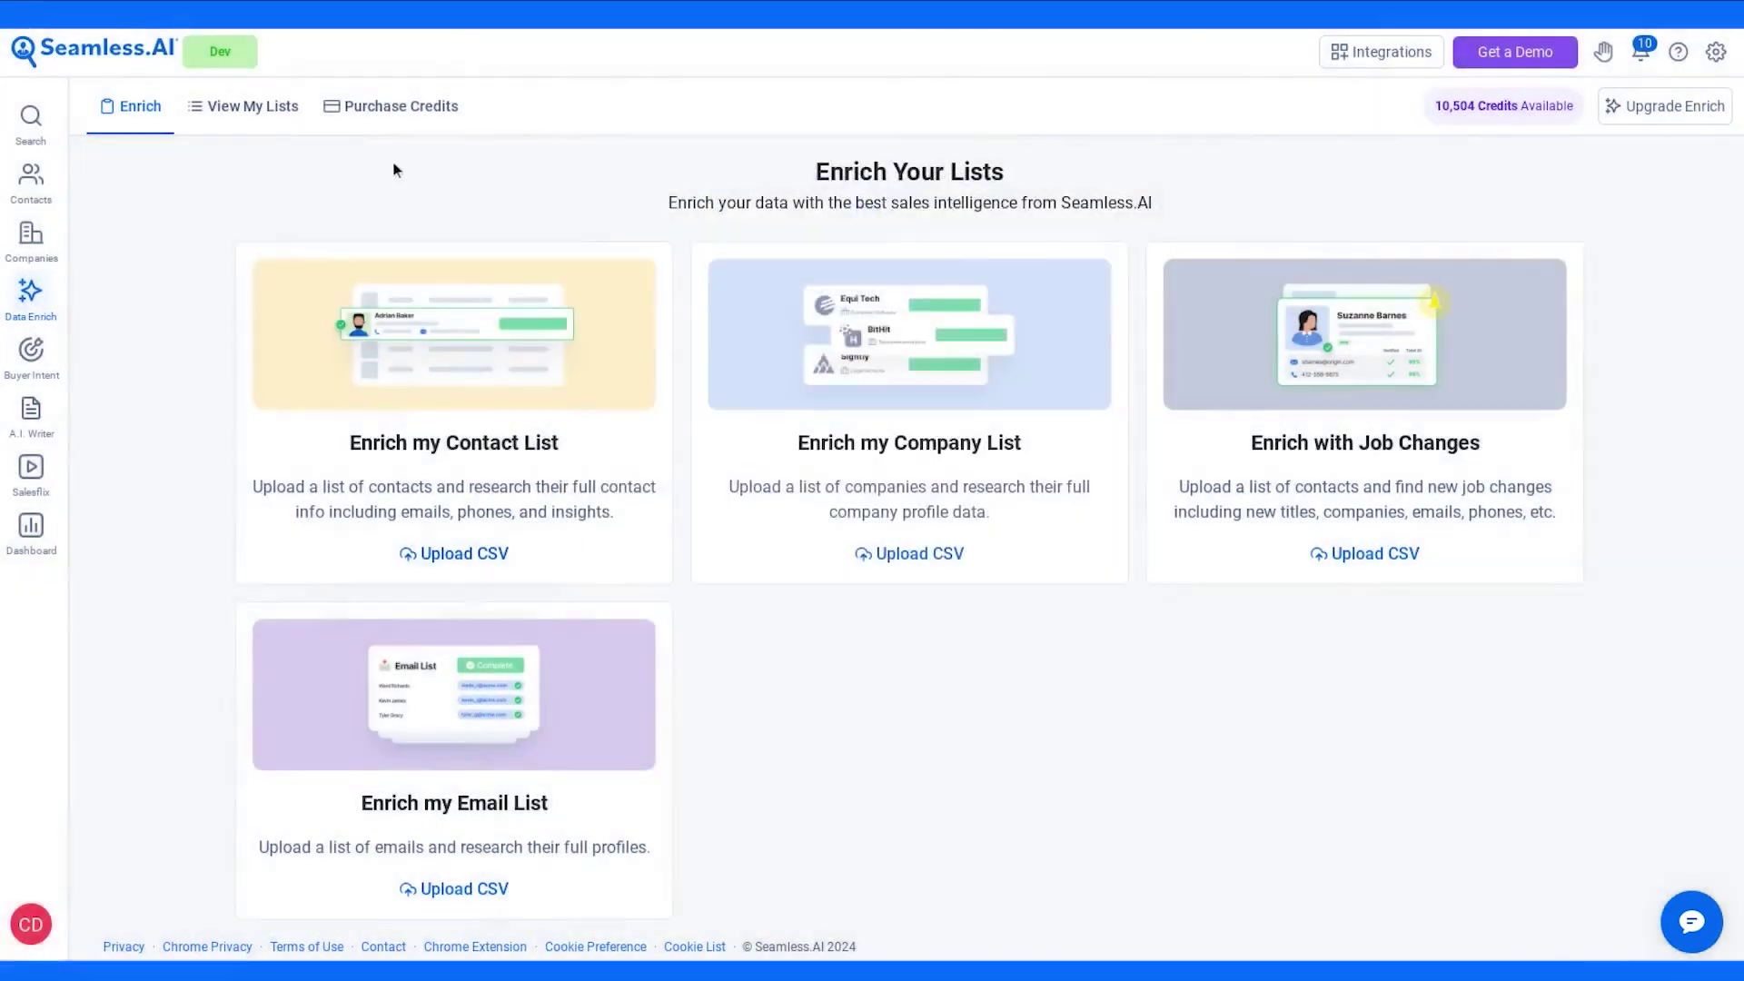
pyautogui.click(250, 111)
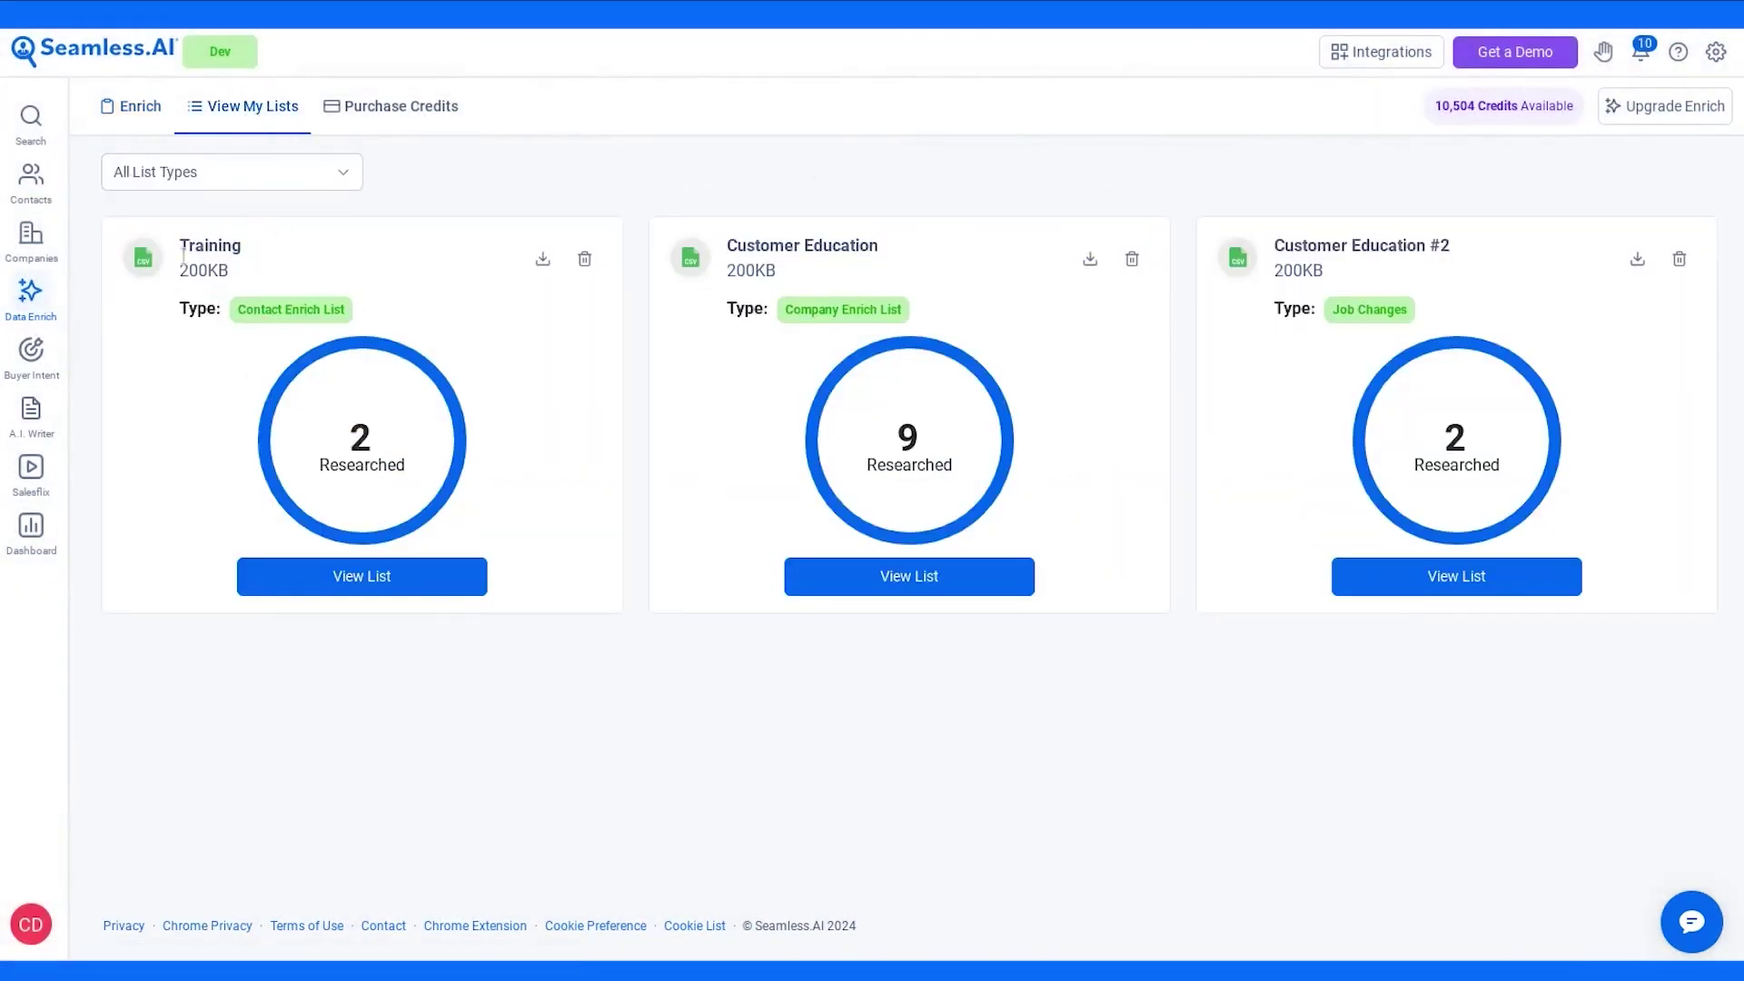
pyautogui.click(334, 576)
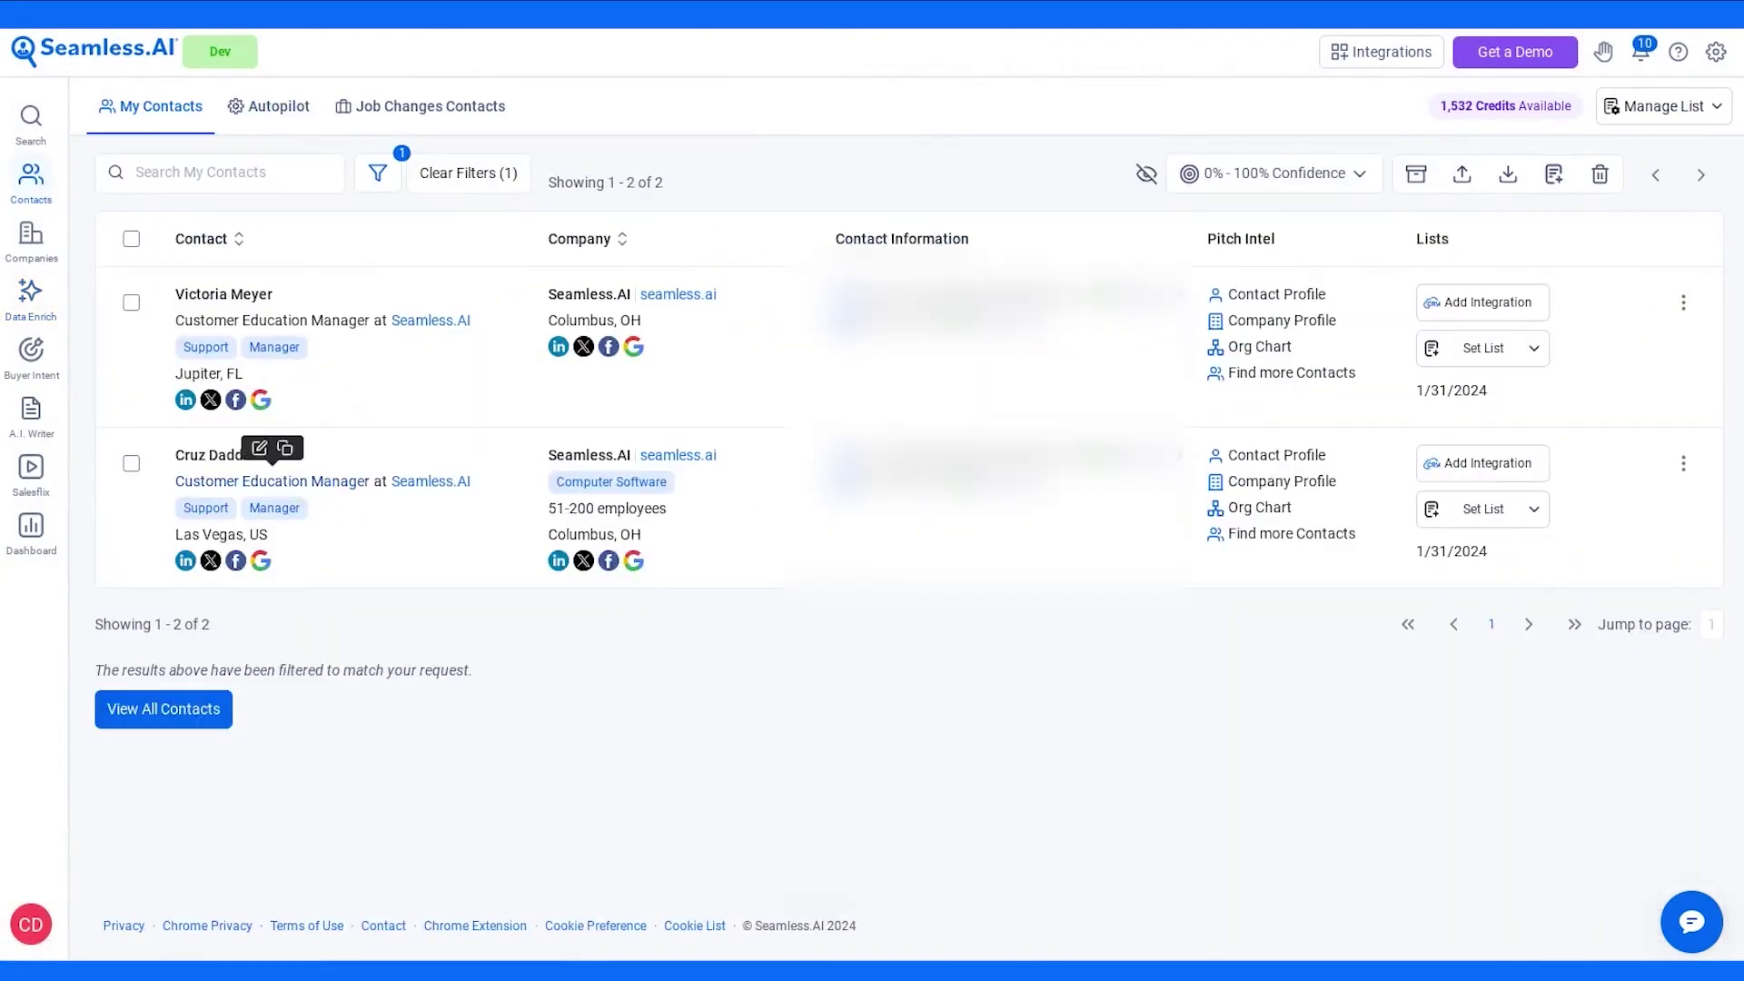
pyautogui.hotkey('alt', 'Left')
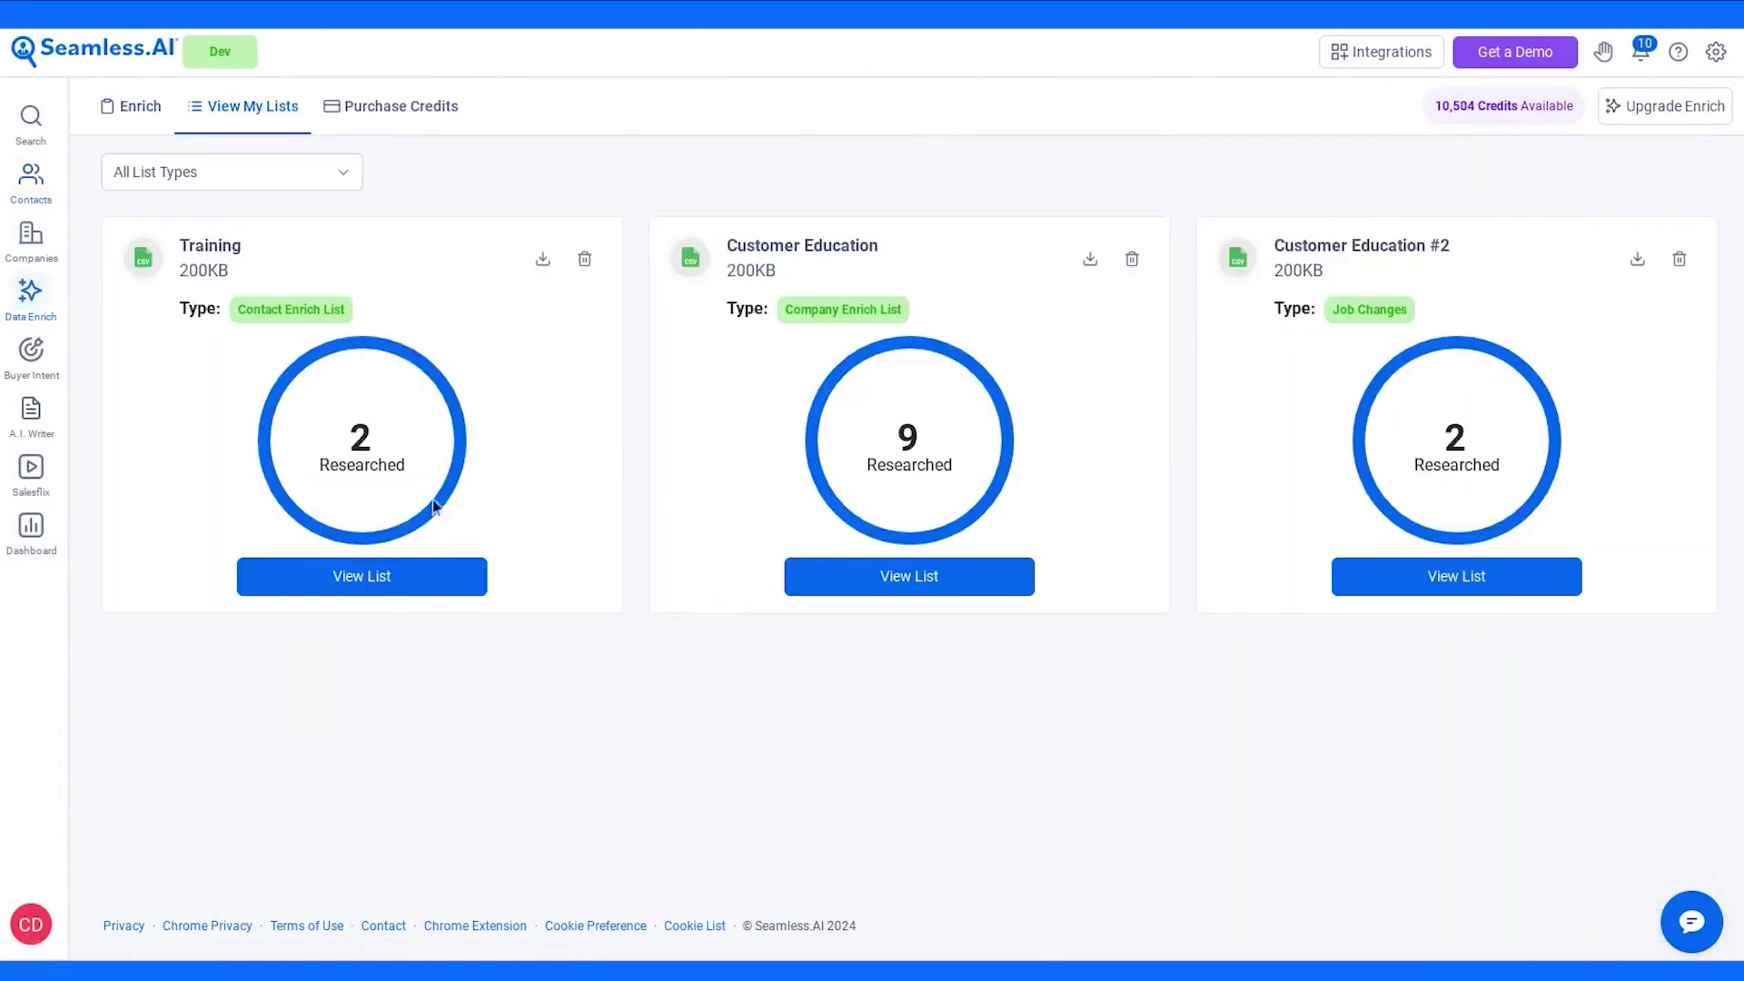
pyautogui.click(540, 260)
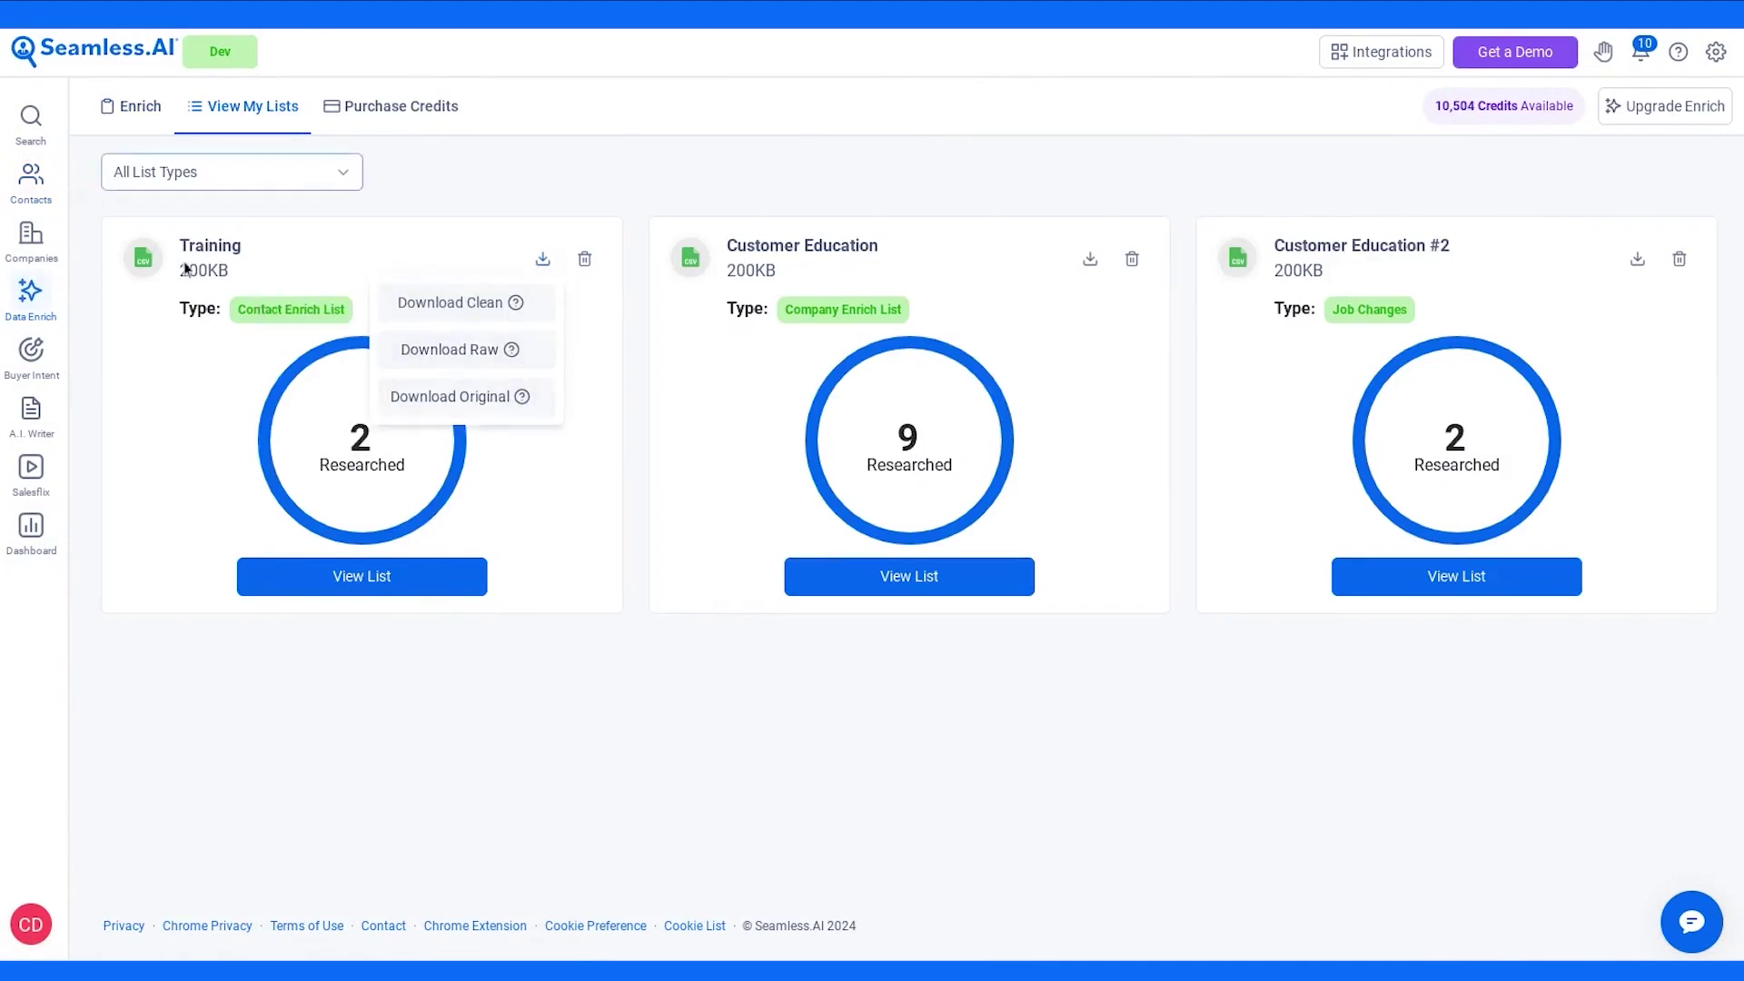
# - View the Training list's two contacts and open Custom Export Fields
pyautogui.click(343, 588)
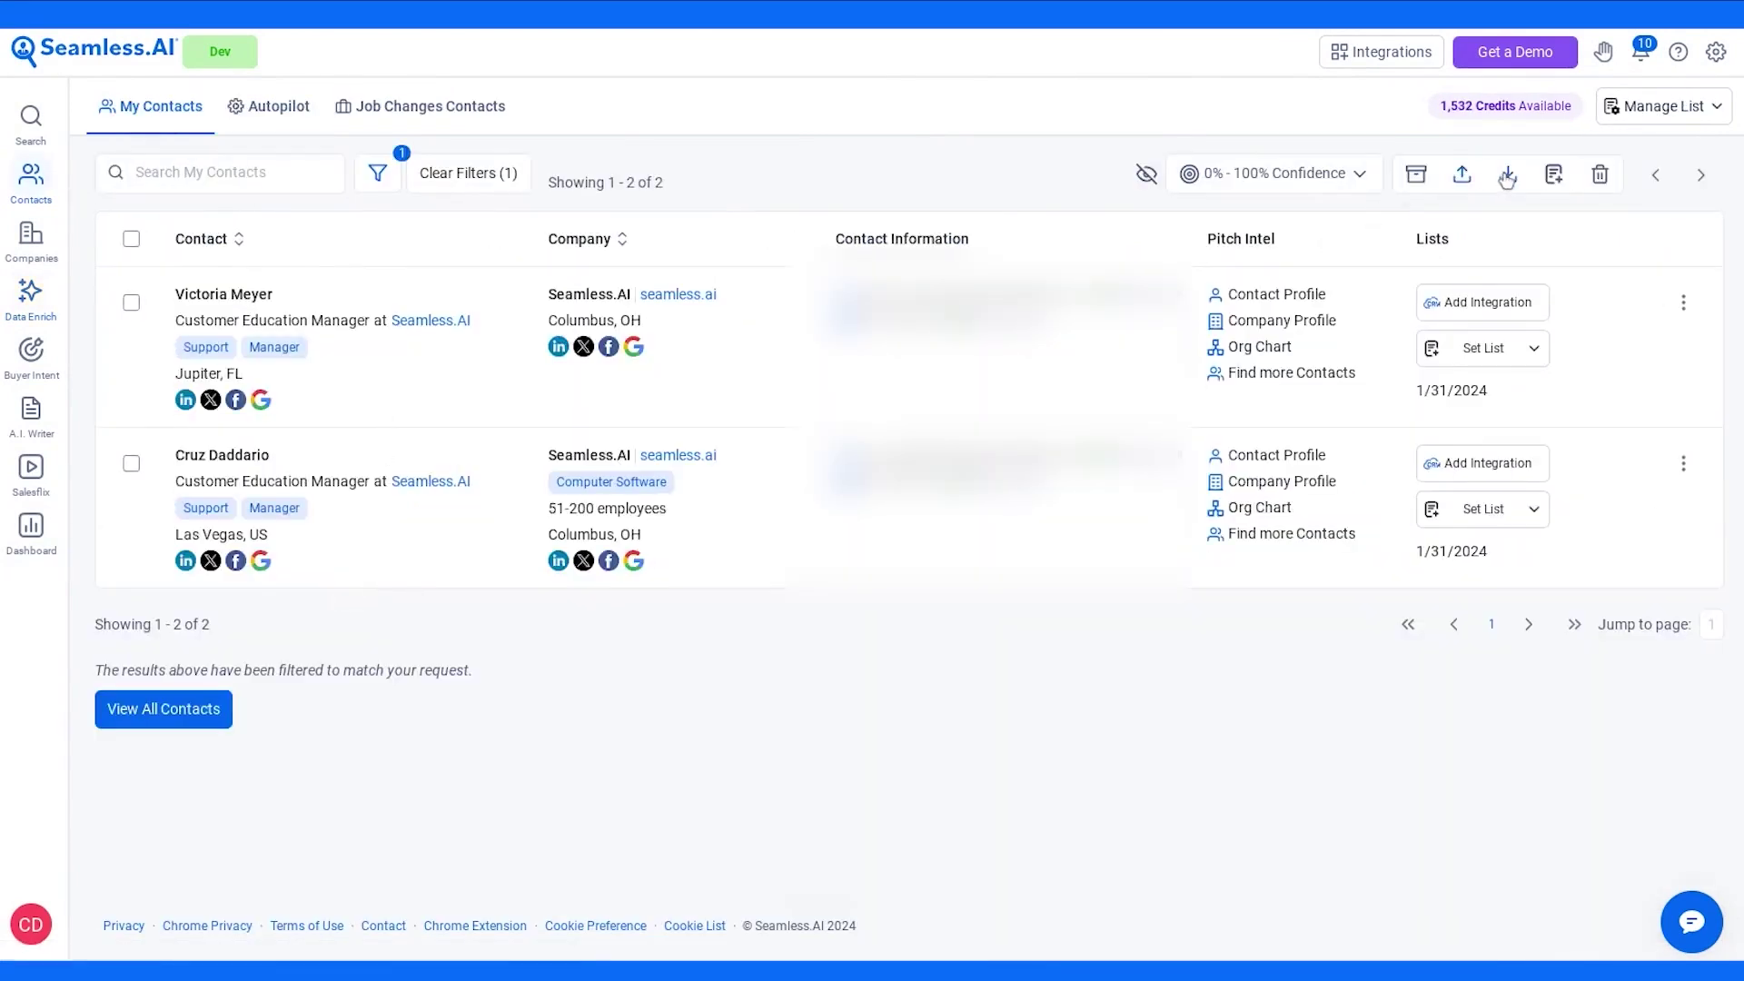
pyautogui.click(1508, 174)
pyautogui.click(805, 422)
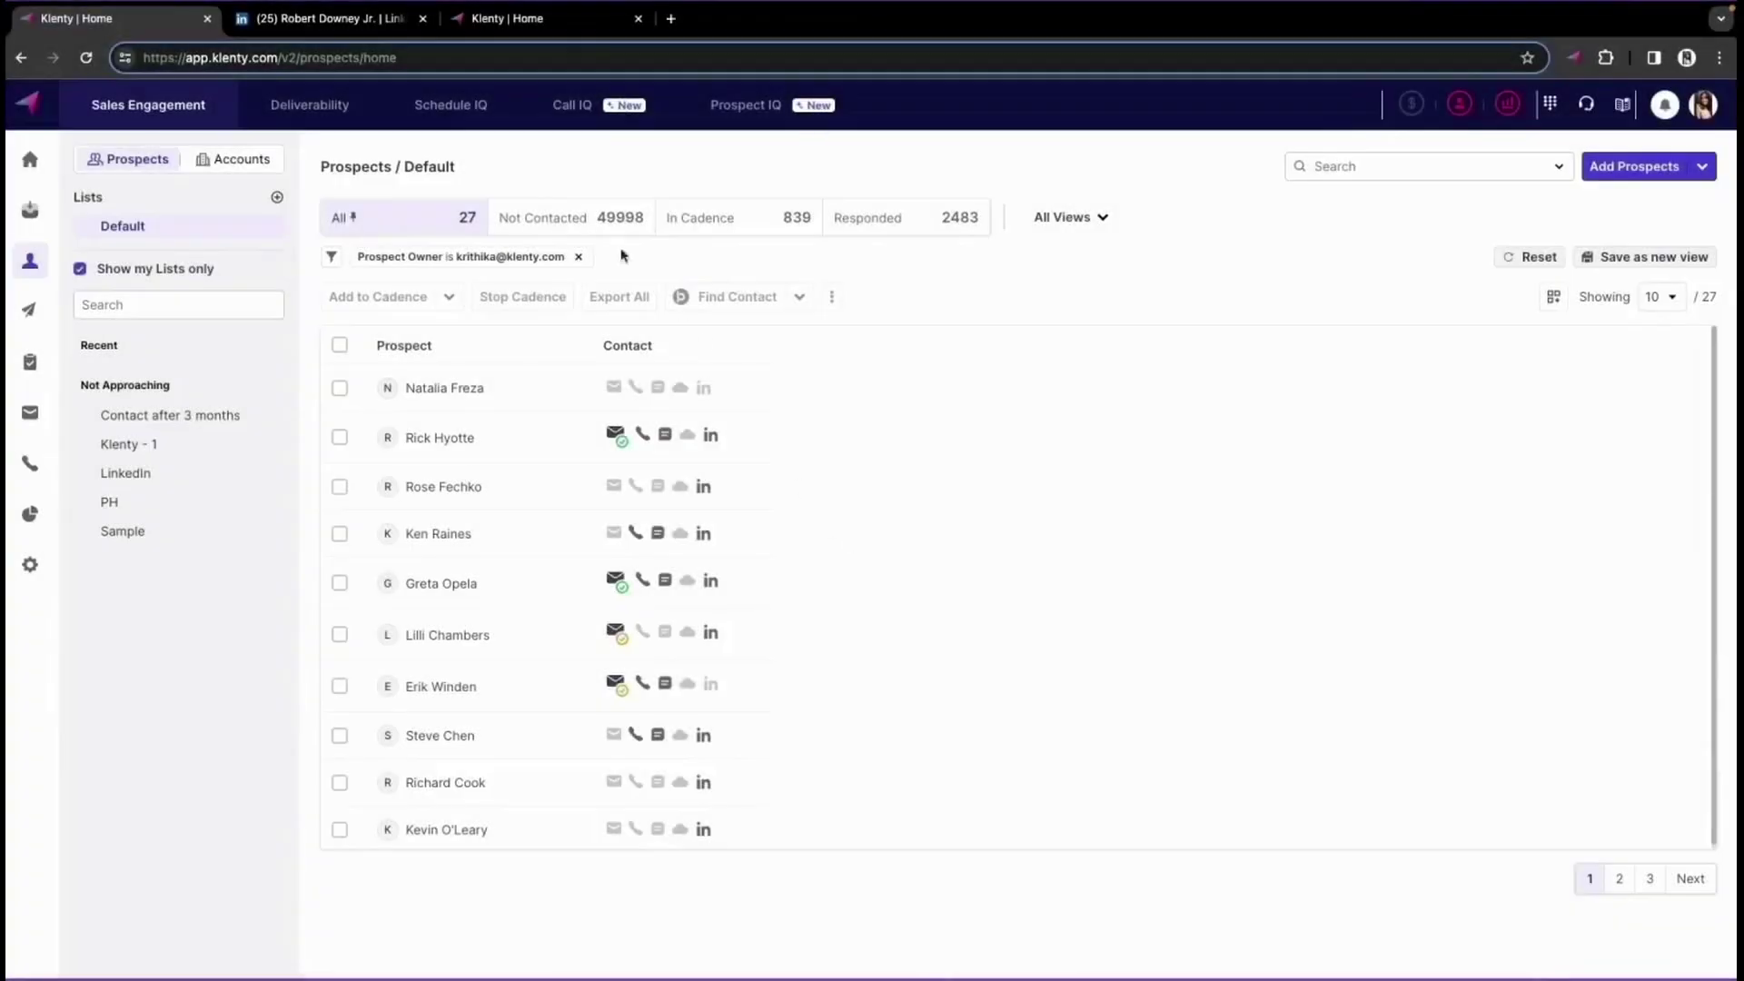
# - Import the LinkedIn profile into Klenty via LinkPort and open the new prospect's details
pyautogui.click(360, 30)
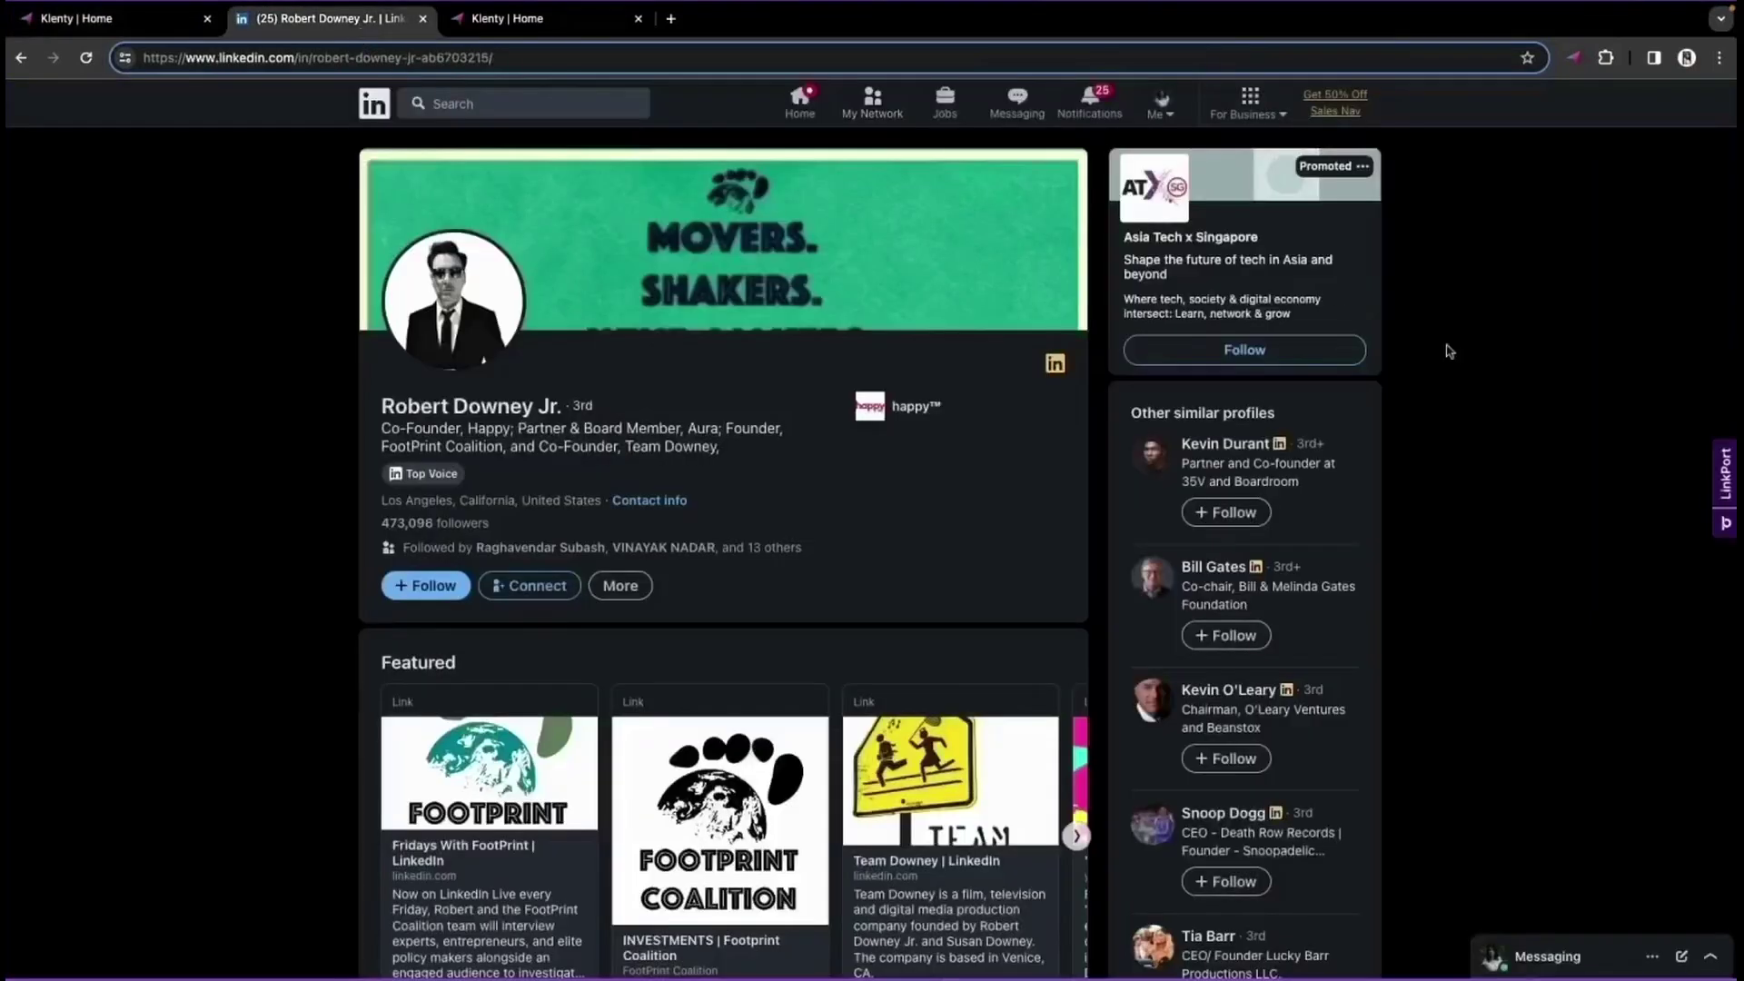
pyautogui.click(1726, 477)
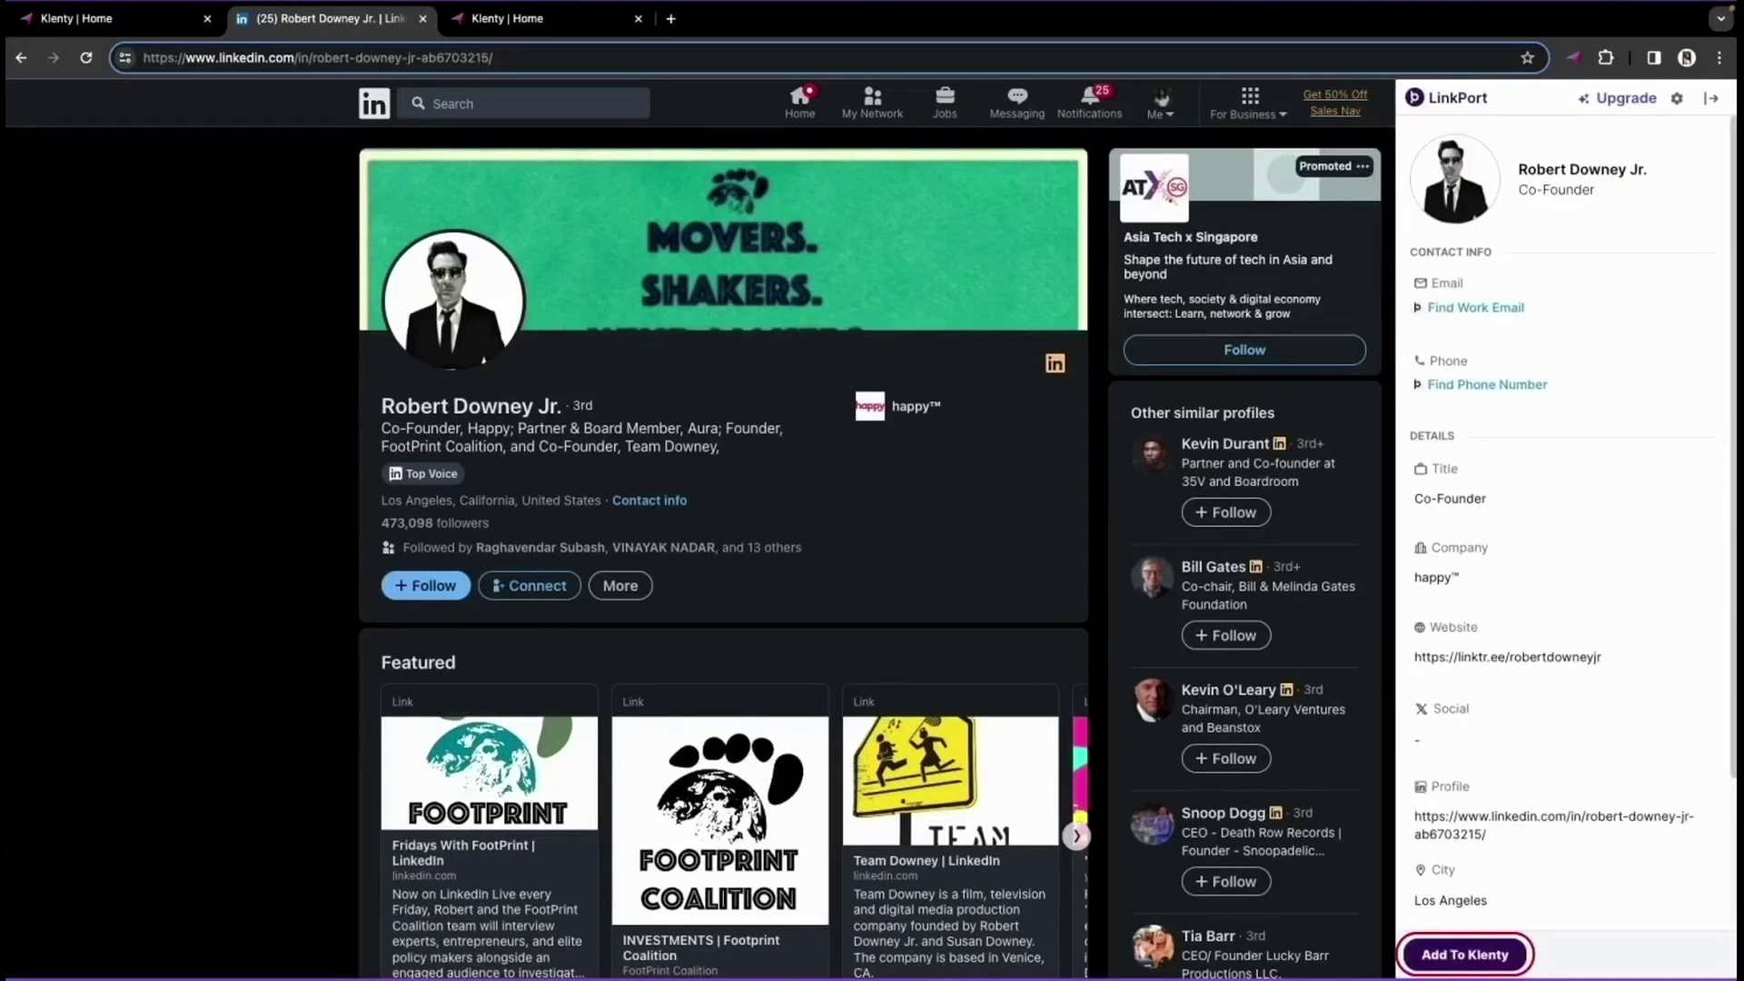
pyautogui.click(1476, 961)
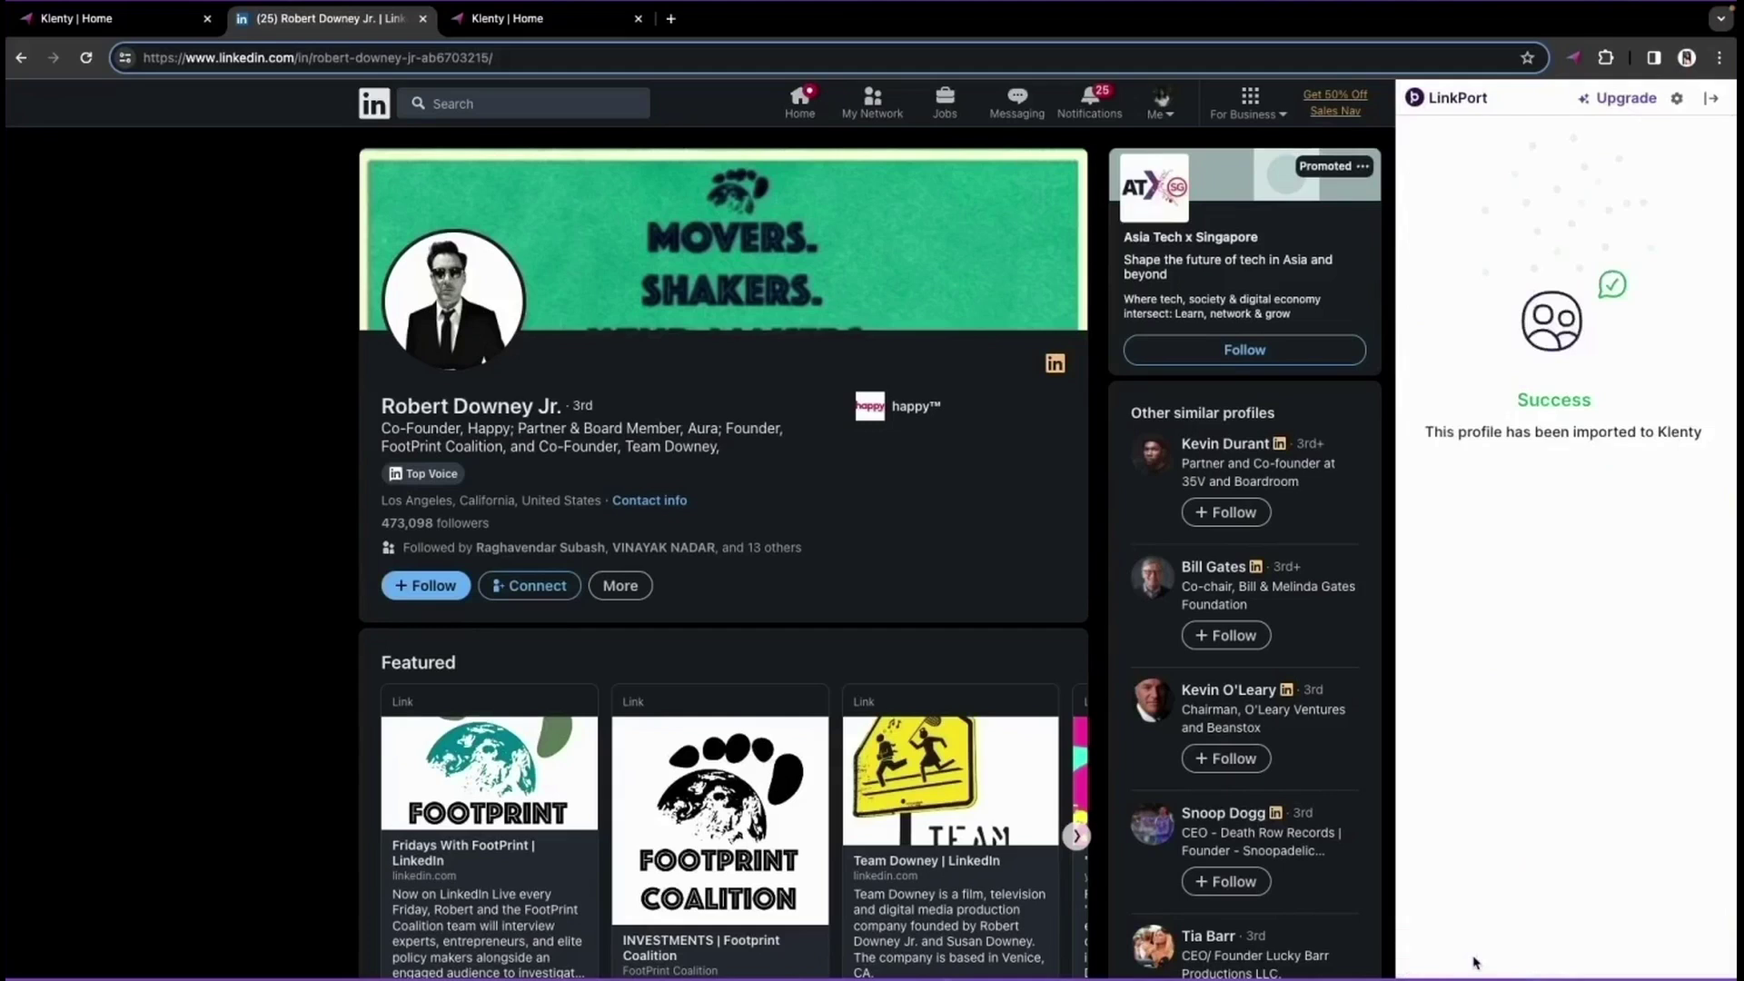
pyautogui.click(100, 20)
pyautogui.click(499, 827)
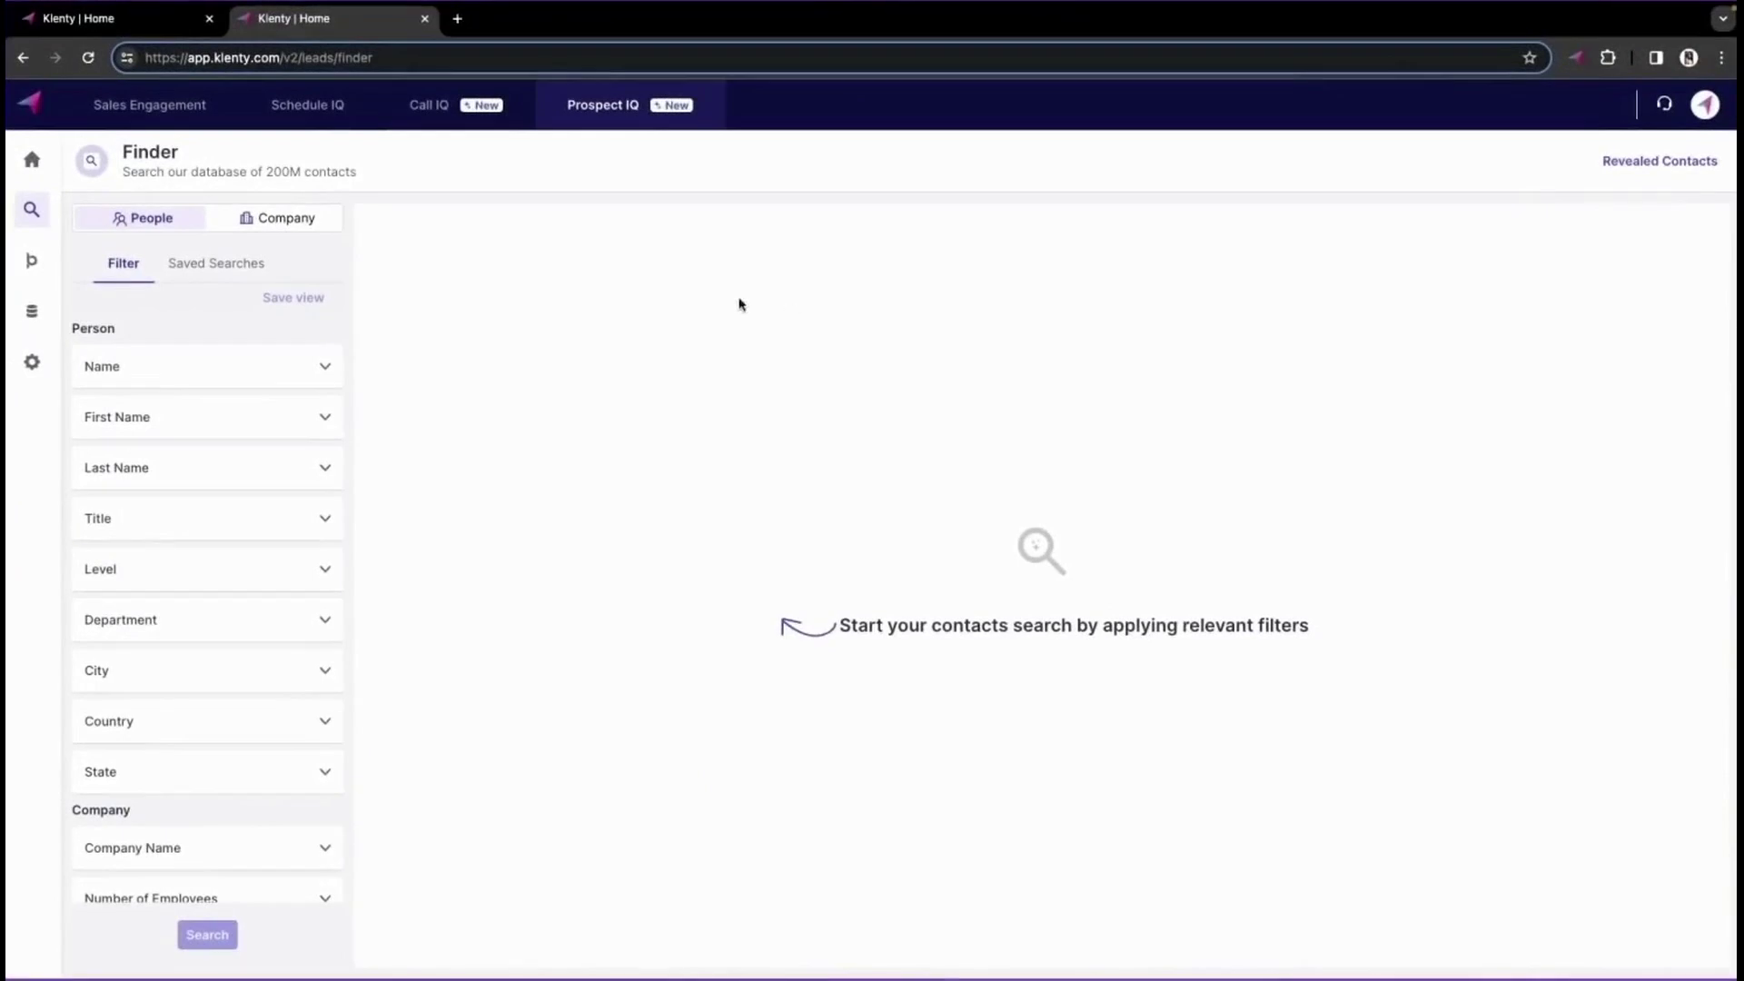
# - Add 'product managers' as a Title filter in Prospect IQ Finder
pyautogui.scroll(-3, 291, 606)
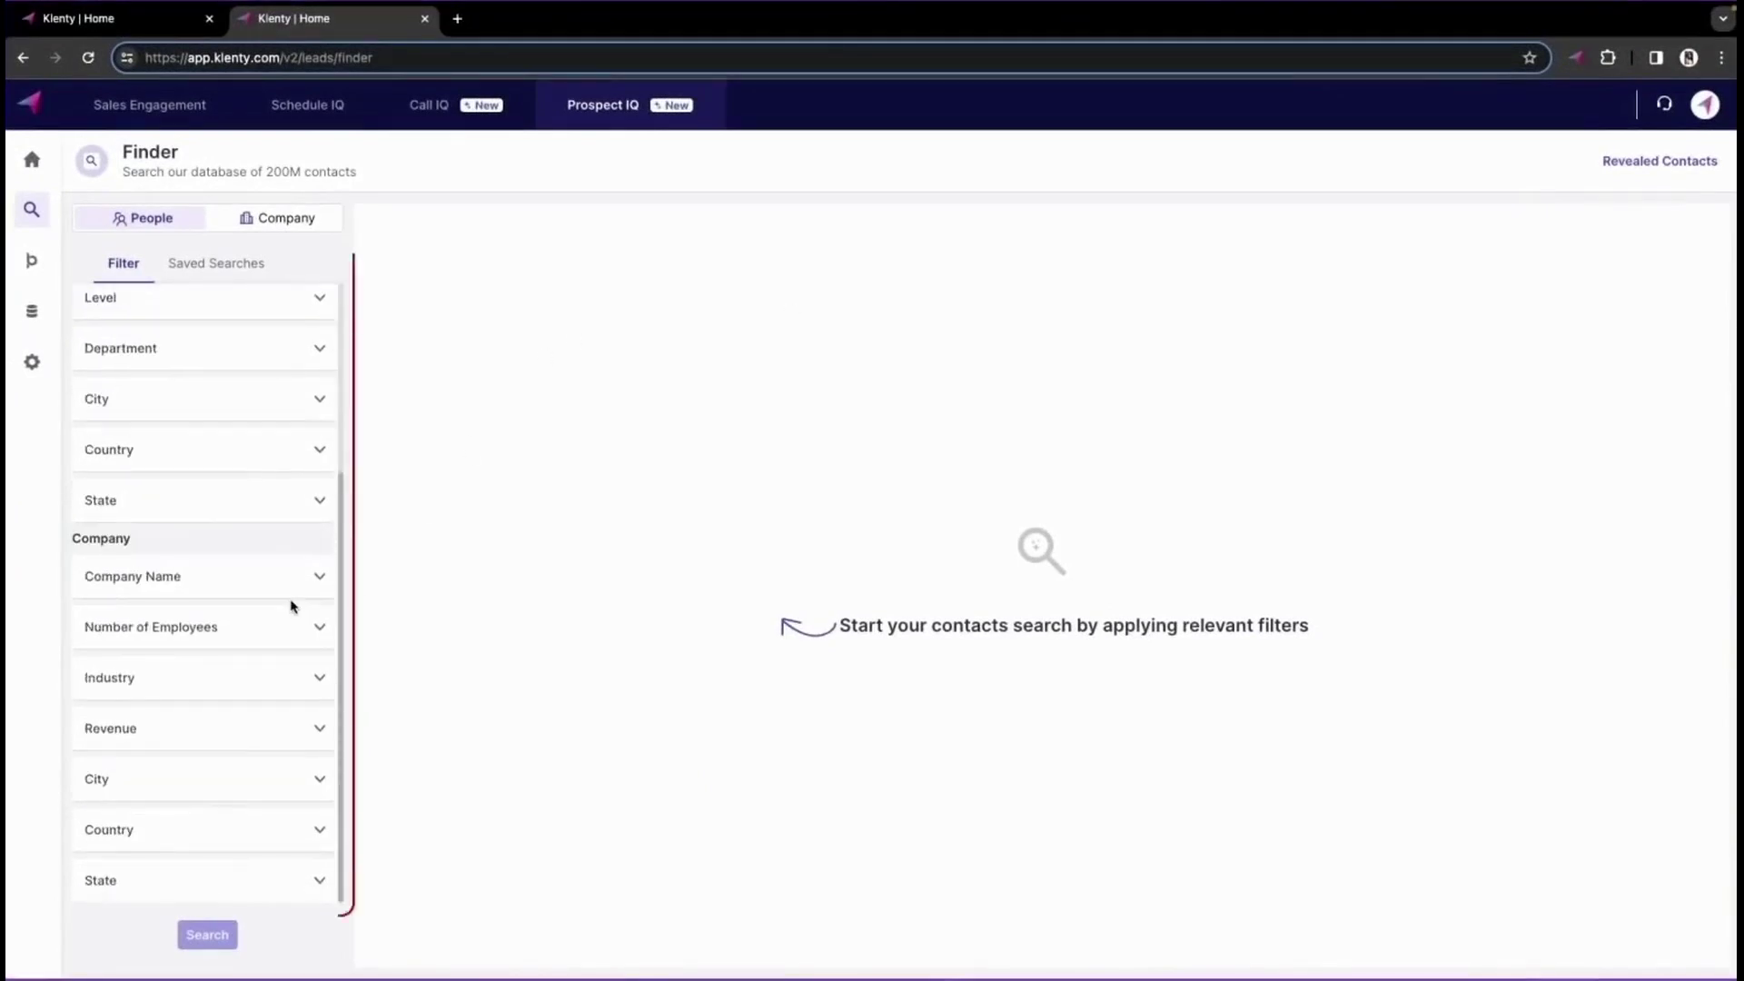
pyautogui.scroll(3, 291, 605)
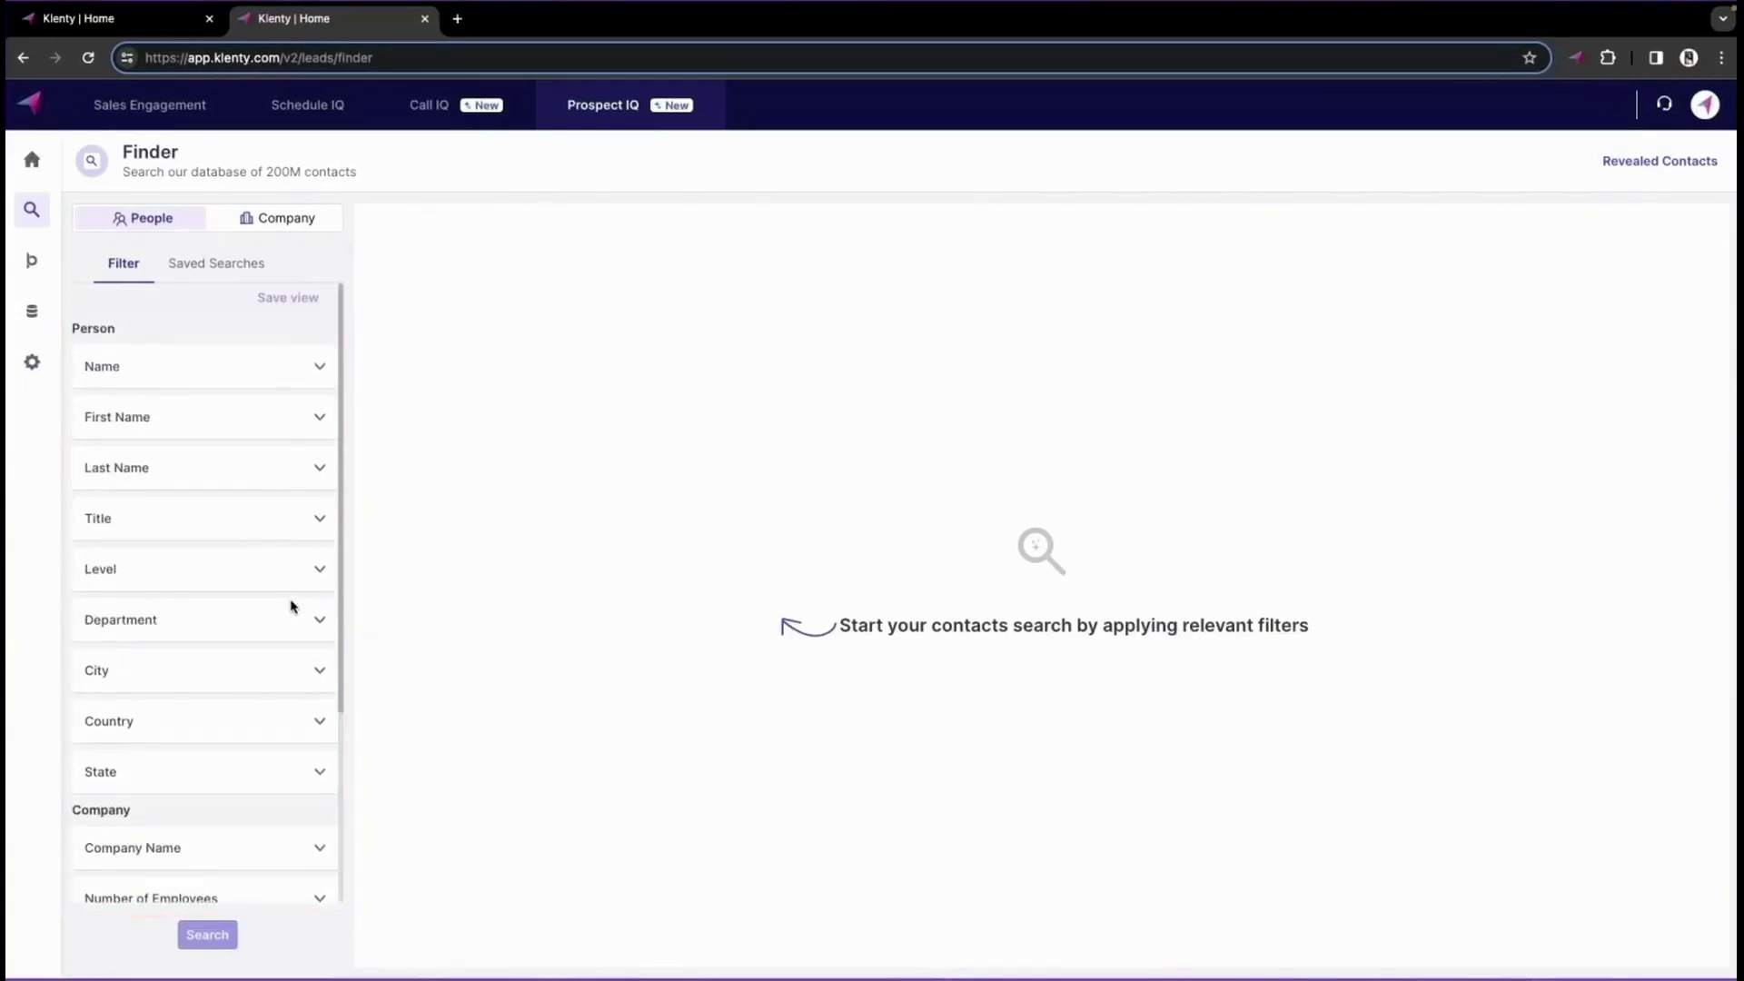
pyautogui.click(309, 516)
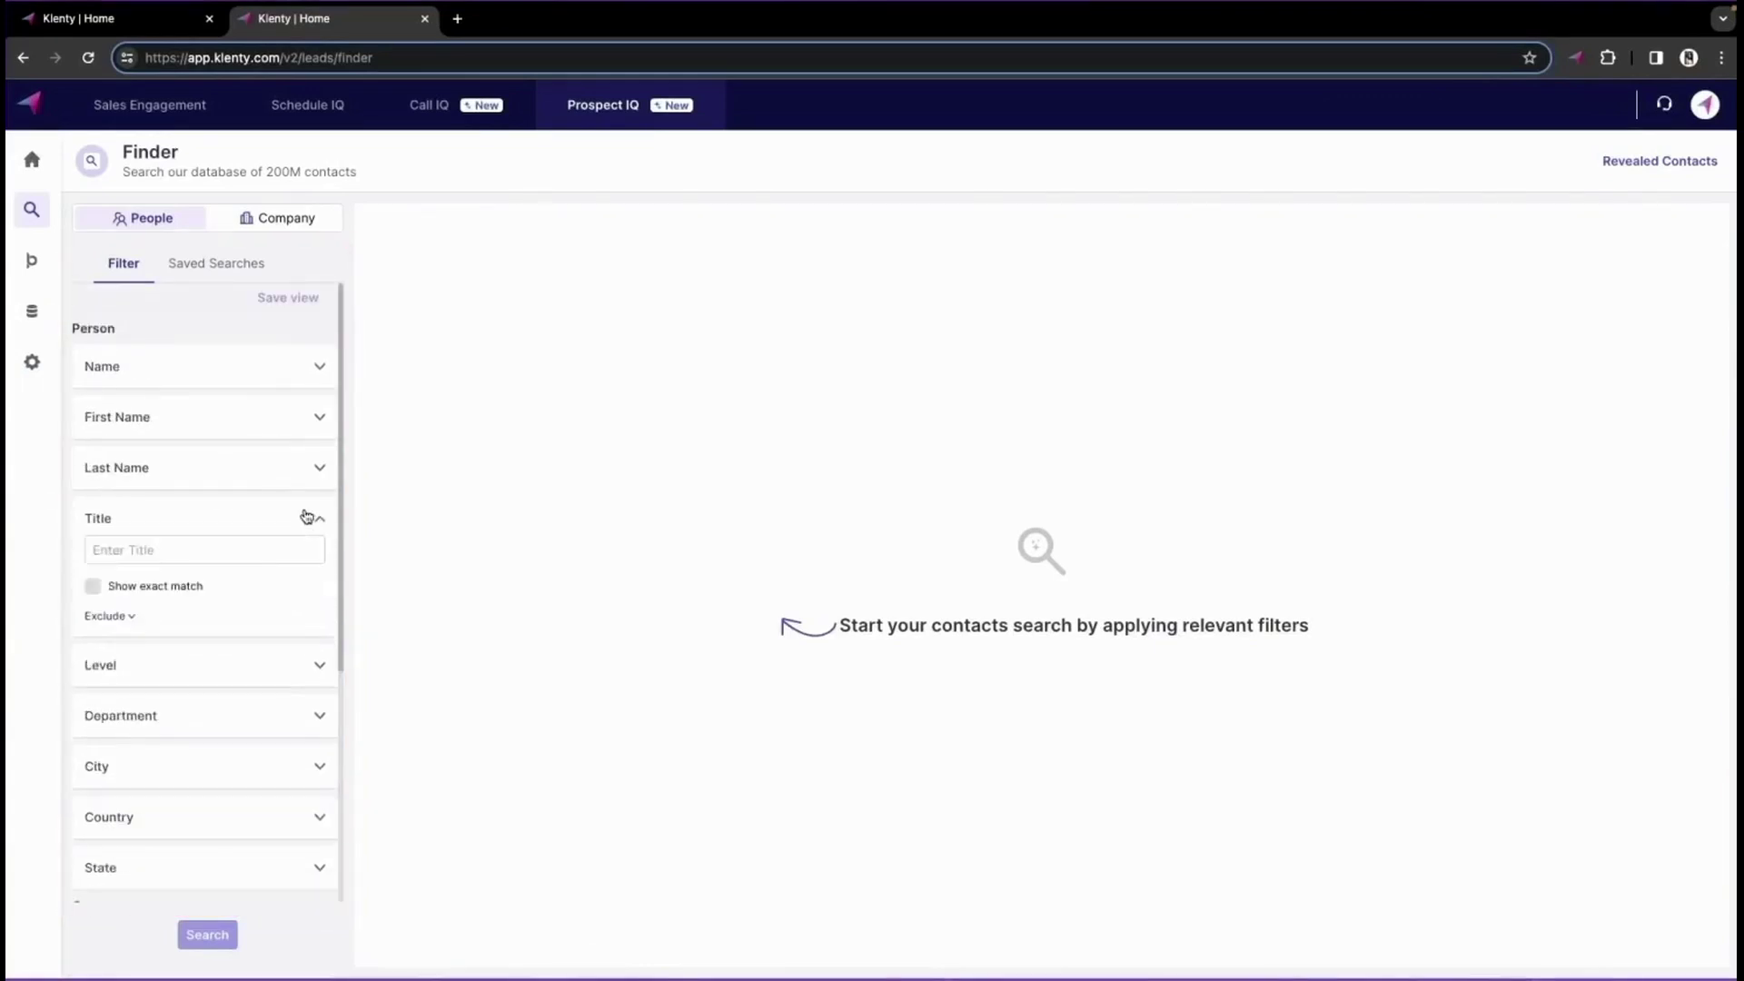
pyautogui.click(245, 556)
pyautogui.write('product')
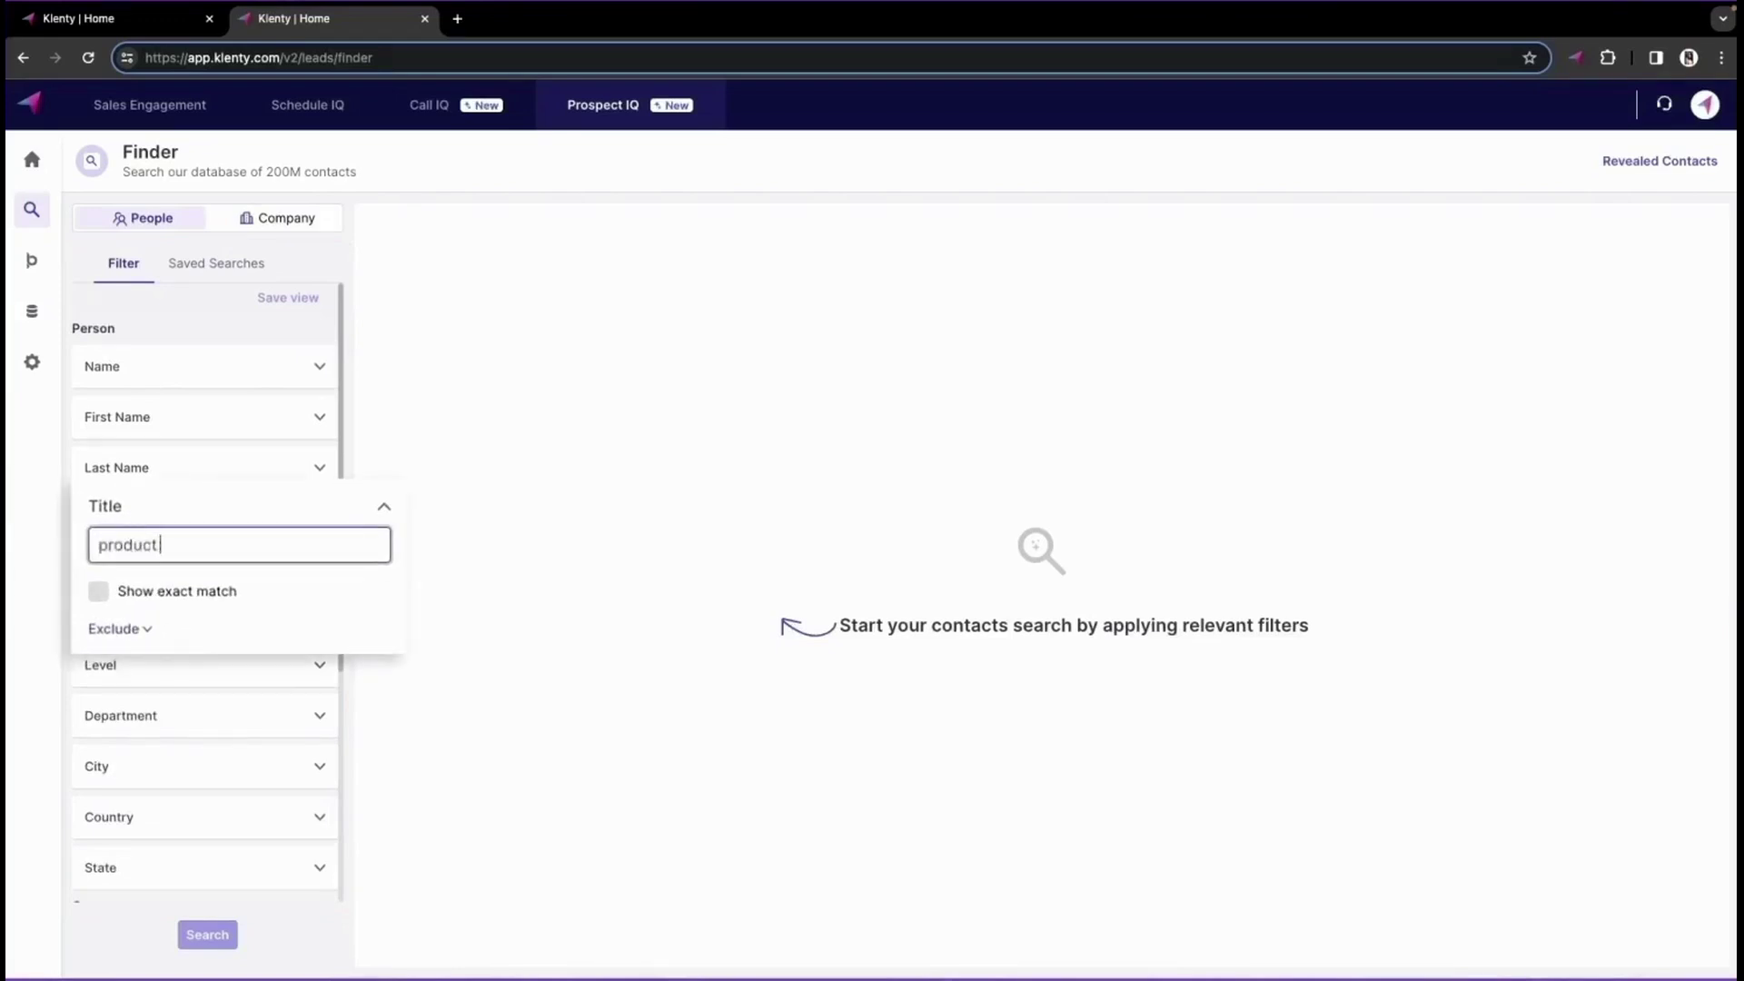
pyautogui.write(' managers')
pyautogui.press('Return')
# - Filter to Software & Internet, run the search, and reveal the first result's contact
pyautogui.scroll(-15, 209, 793)
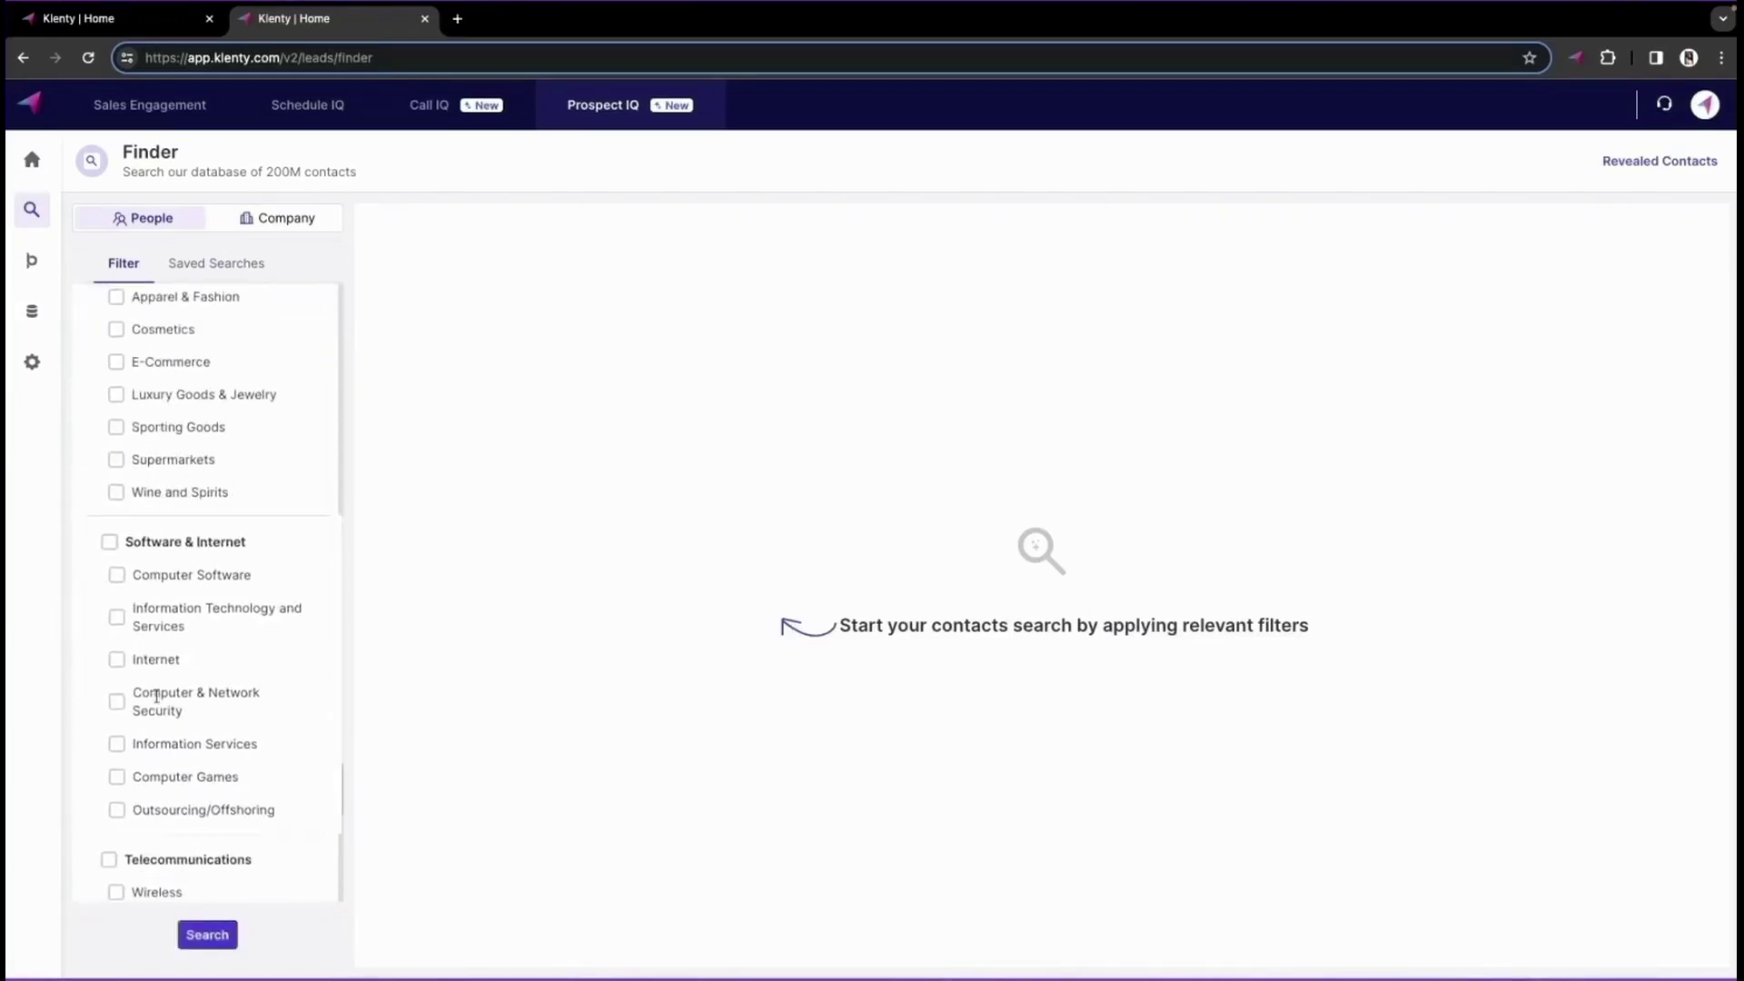
pyautogui.click(119, 514)
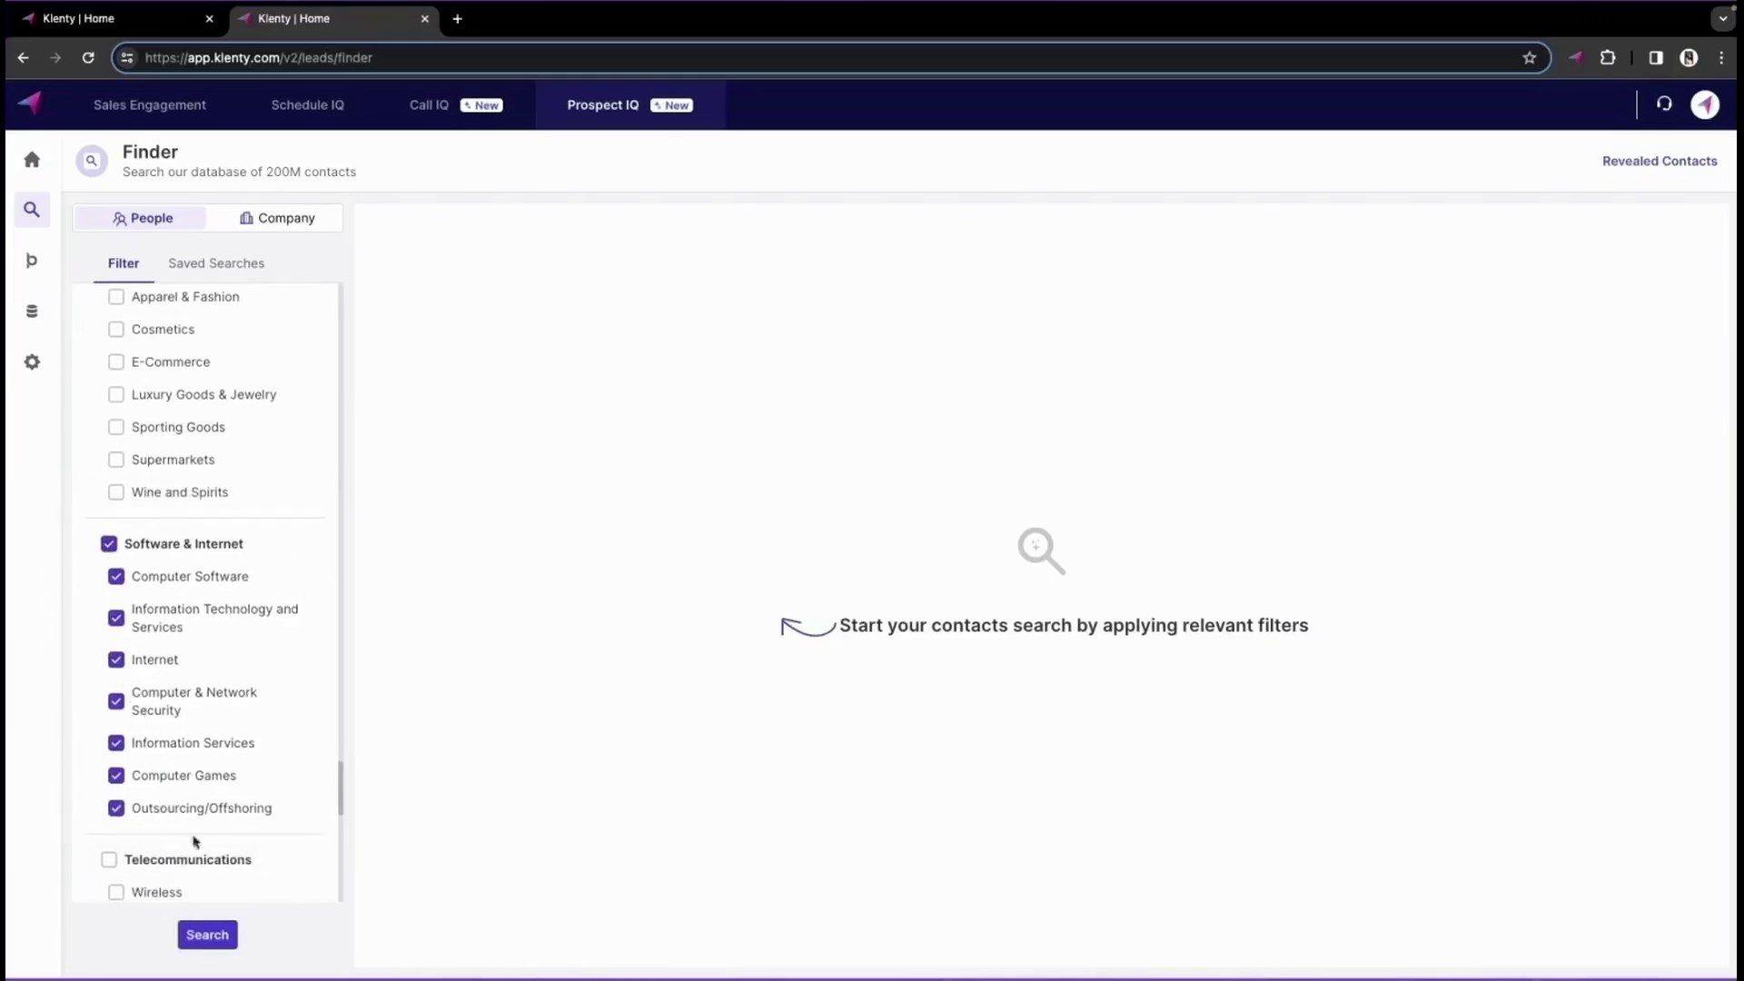
pyautogui.click(209, 937)
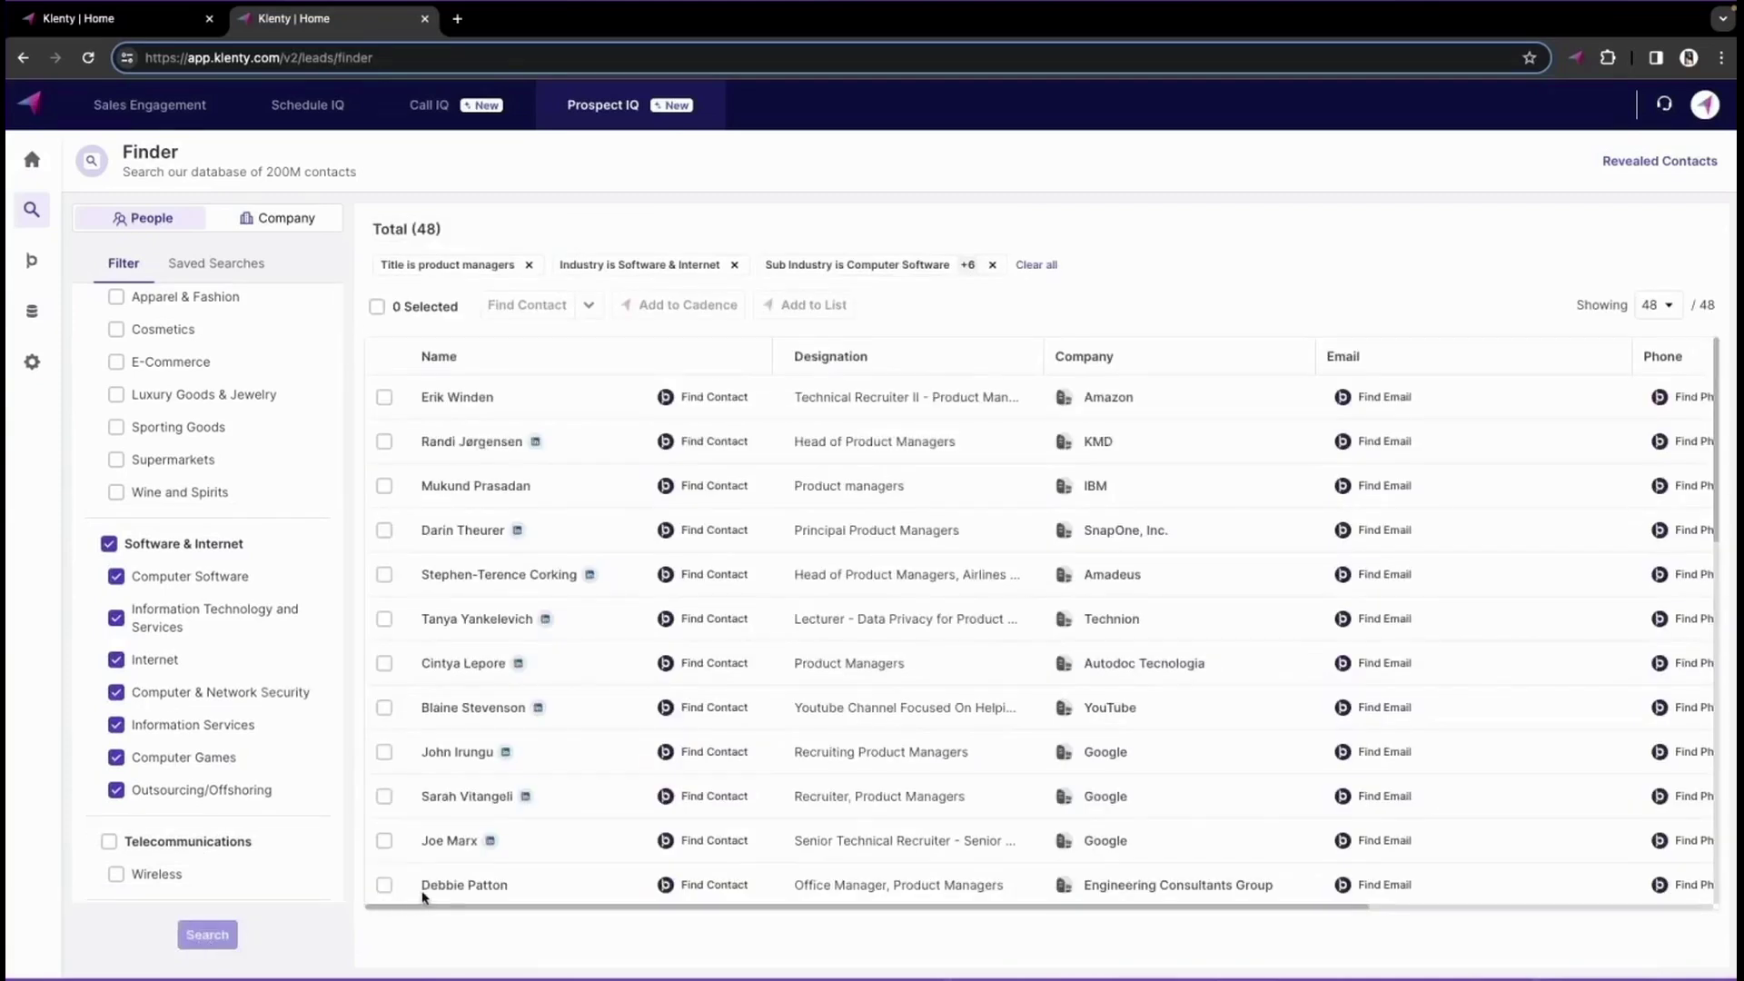
pyautogui.click(696, 408)
pyautogui.hscroll(3, 1269, 444)
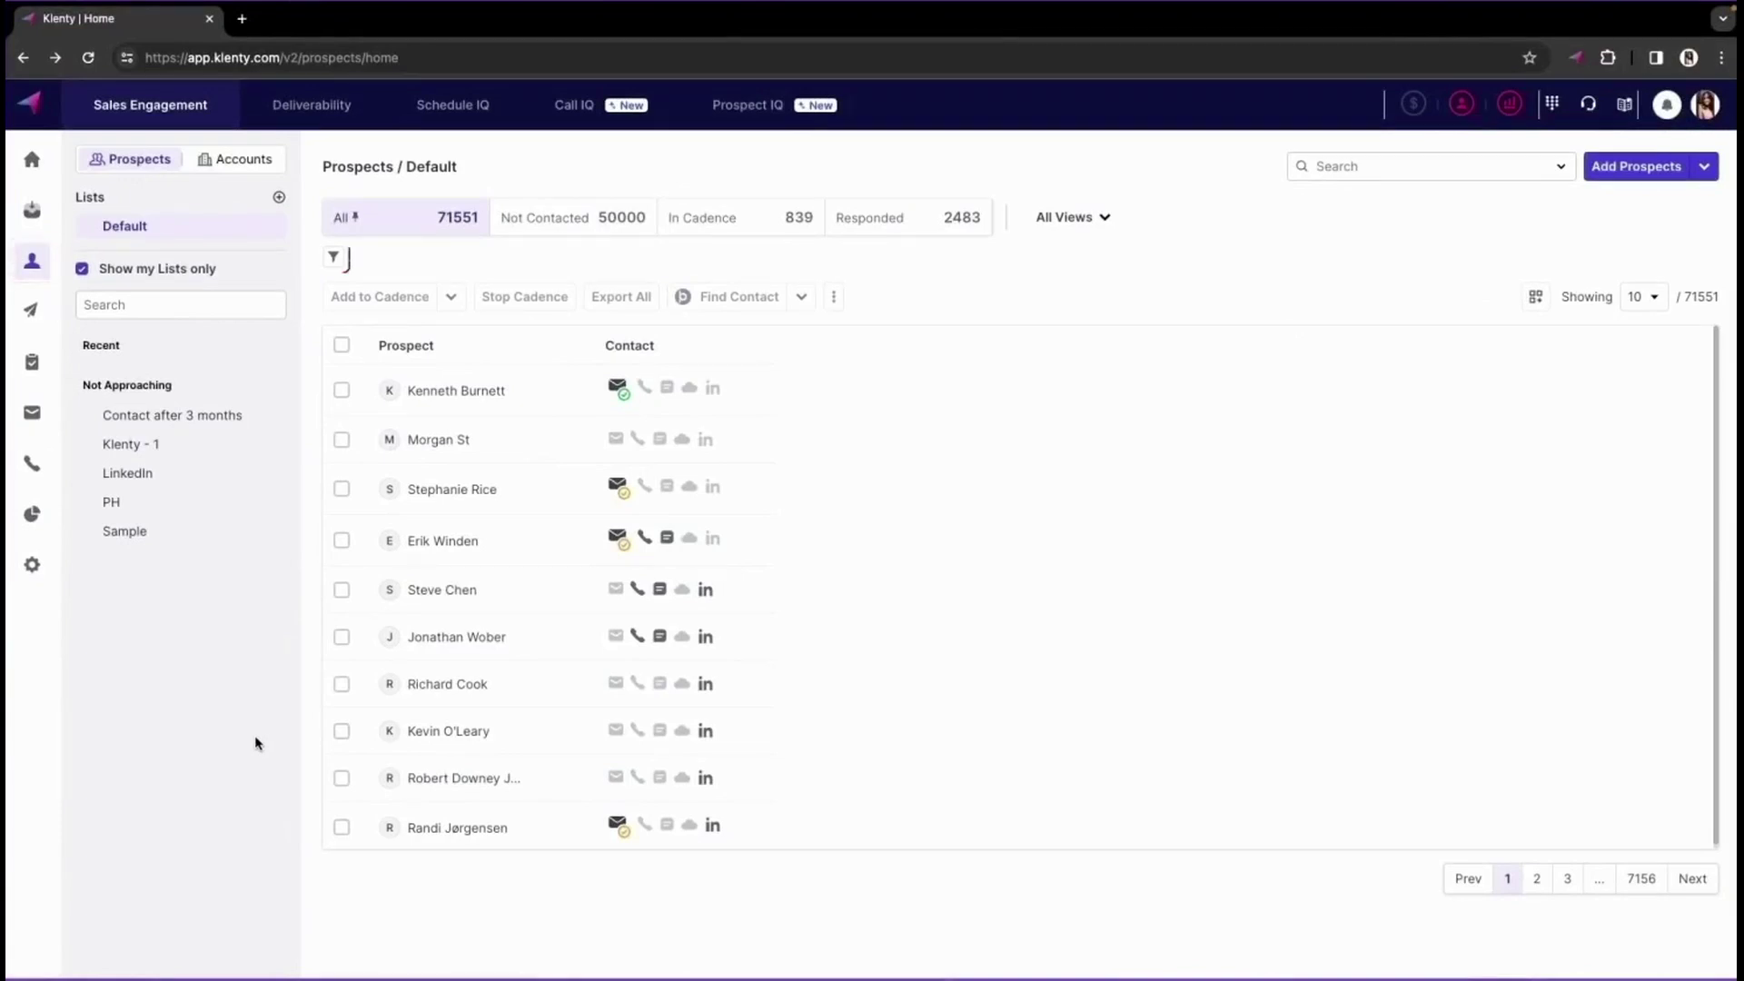
# - Filter the Klenty prospects to those with Email and Phone Number Availability set to No
pyautogui.click(333, 256)
pyautogui.scroll(2, 1511, 289)
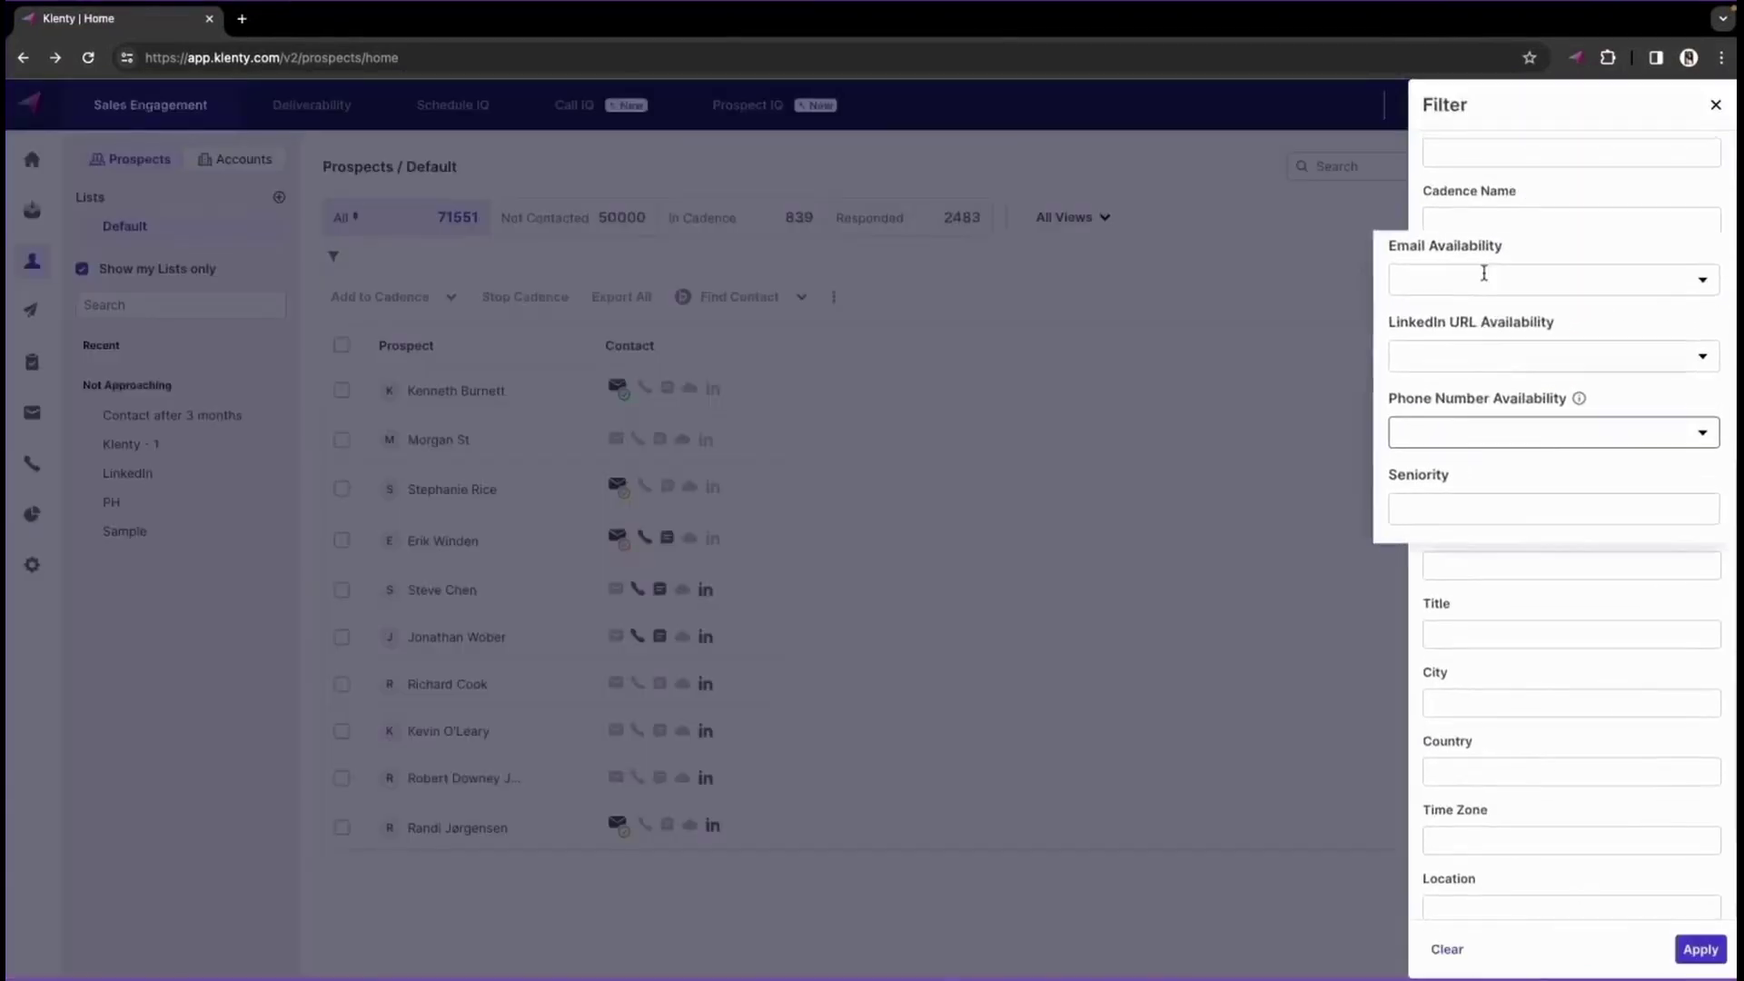
pyautogui.click(1504, 269)
pyautogui.click(1454, 360)
pyautogui.click(1469, 436)
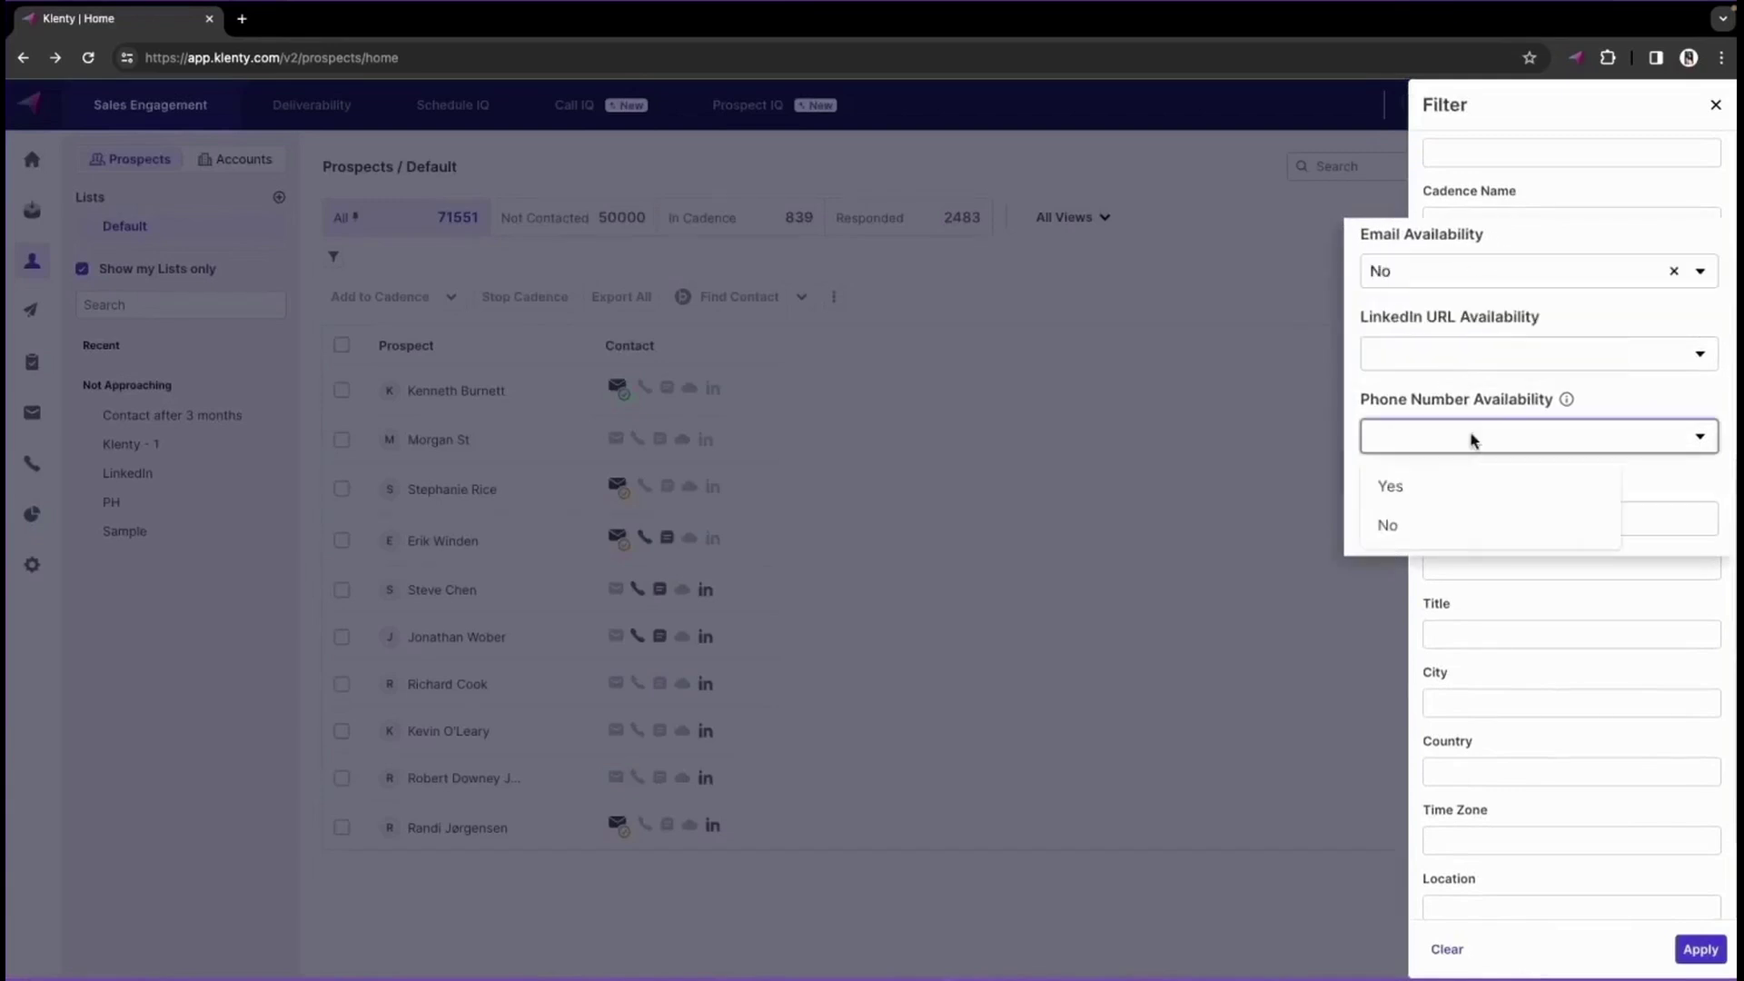
pyautogui.click(1446, 527)
pyautogui.click(1709, 950)
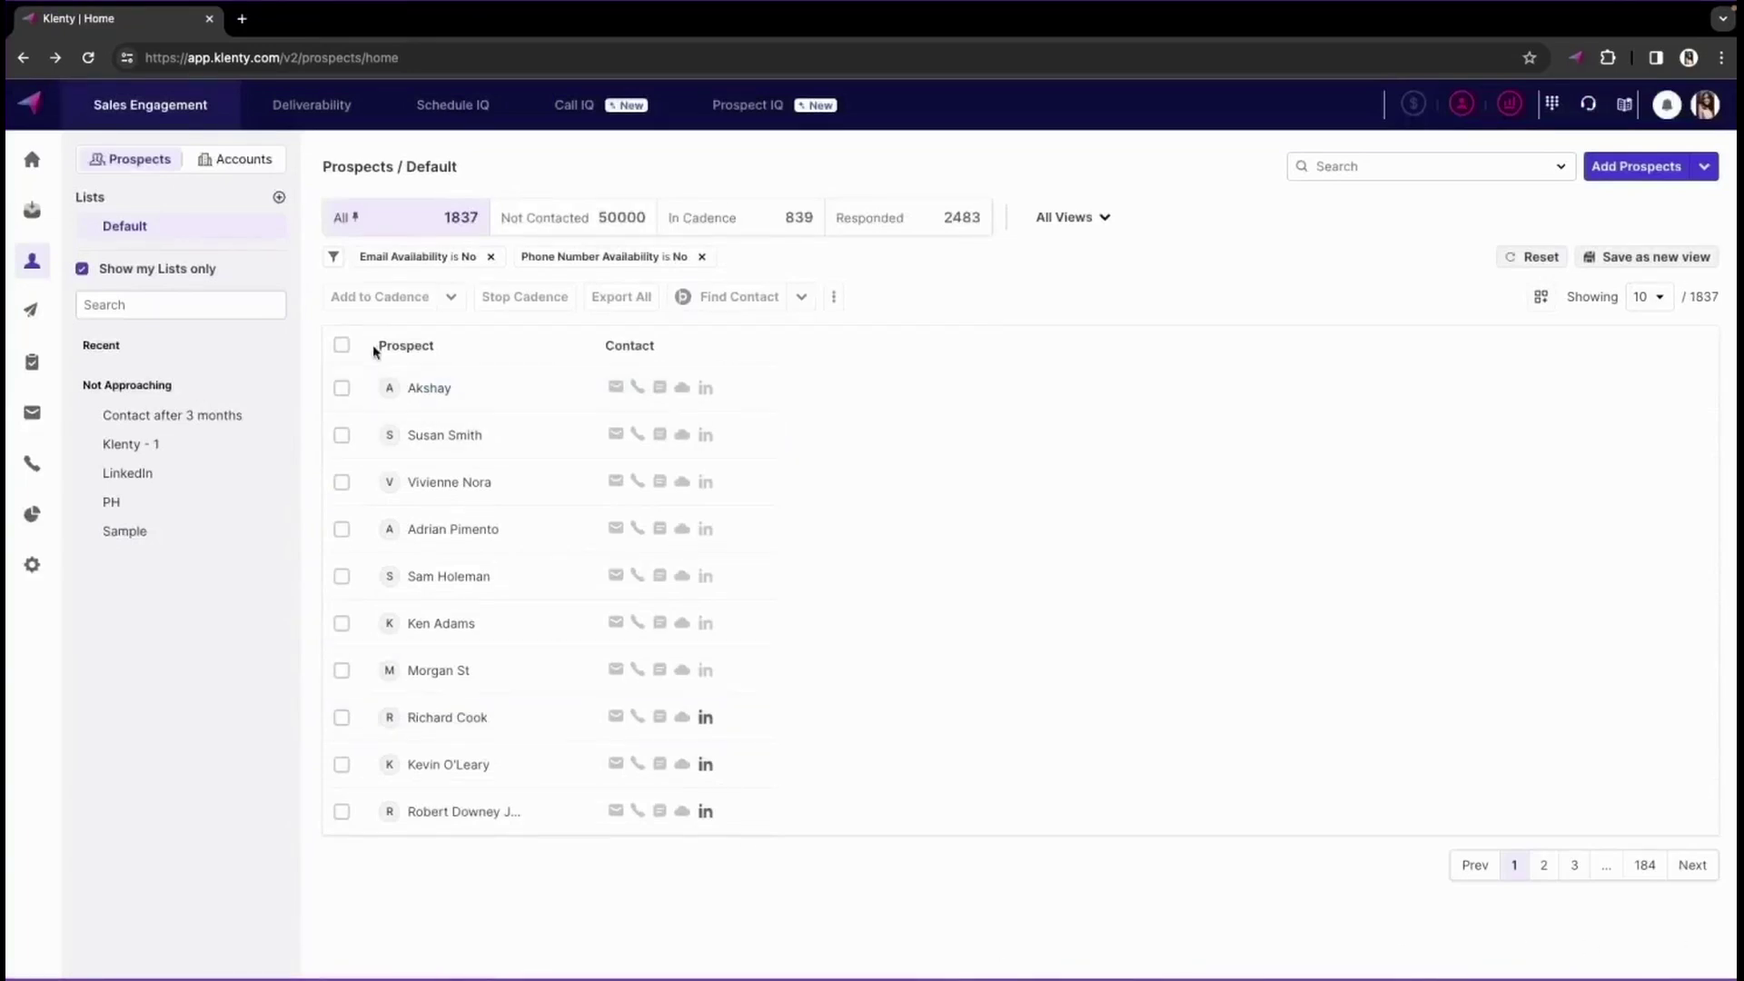
# - Run Find Email on all ten prospects and tick the first product manager in Prospect IQ
pyautogui.click(341, 344)
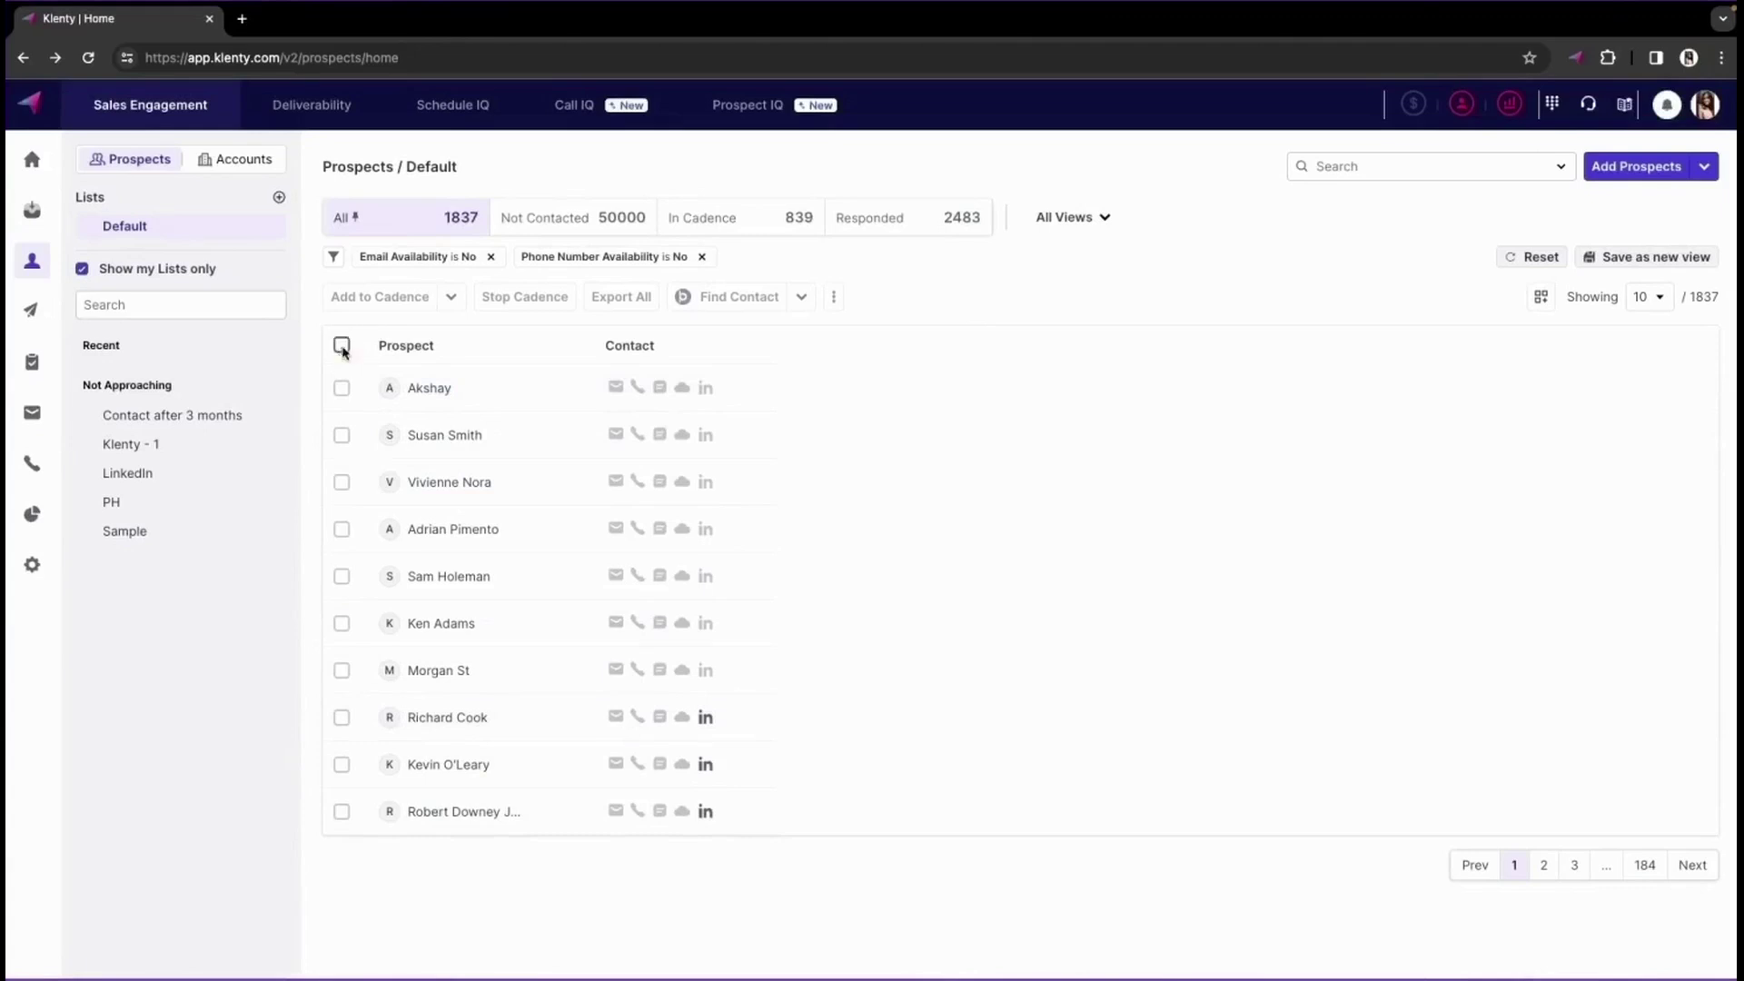
pyautogui.click(801, 298)
pyautogui.click(740, 336)
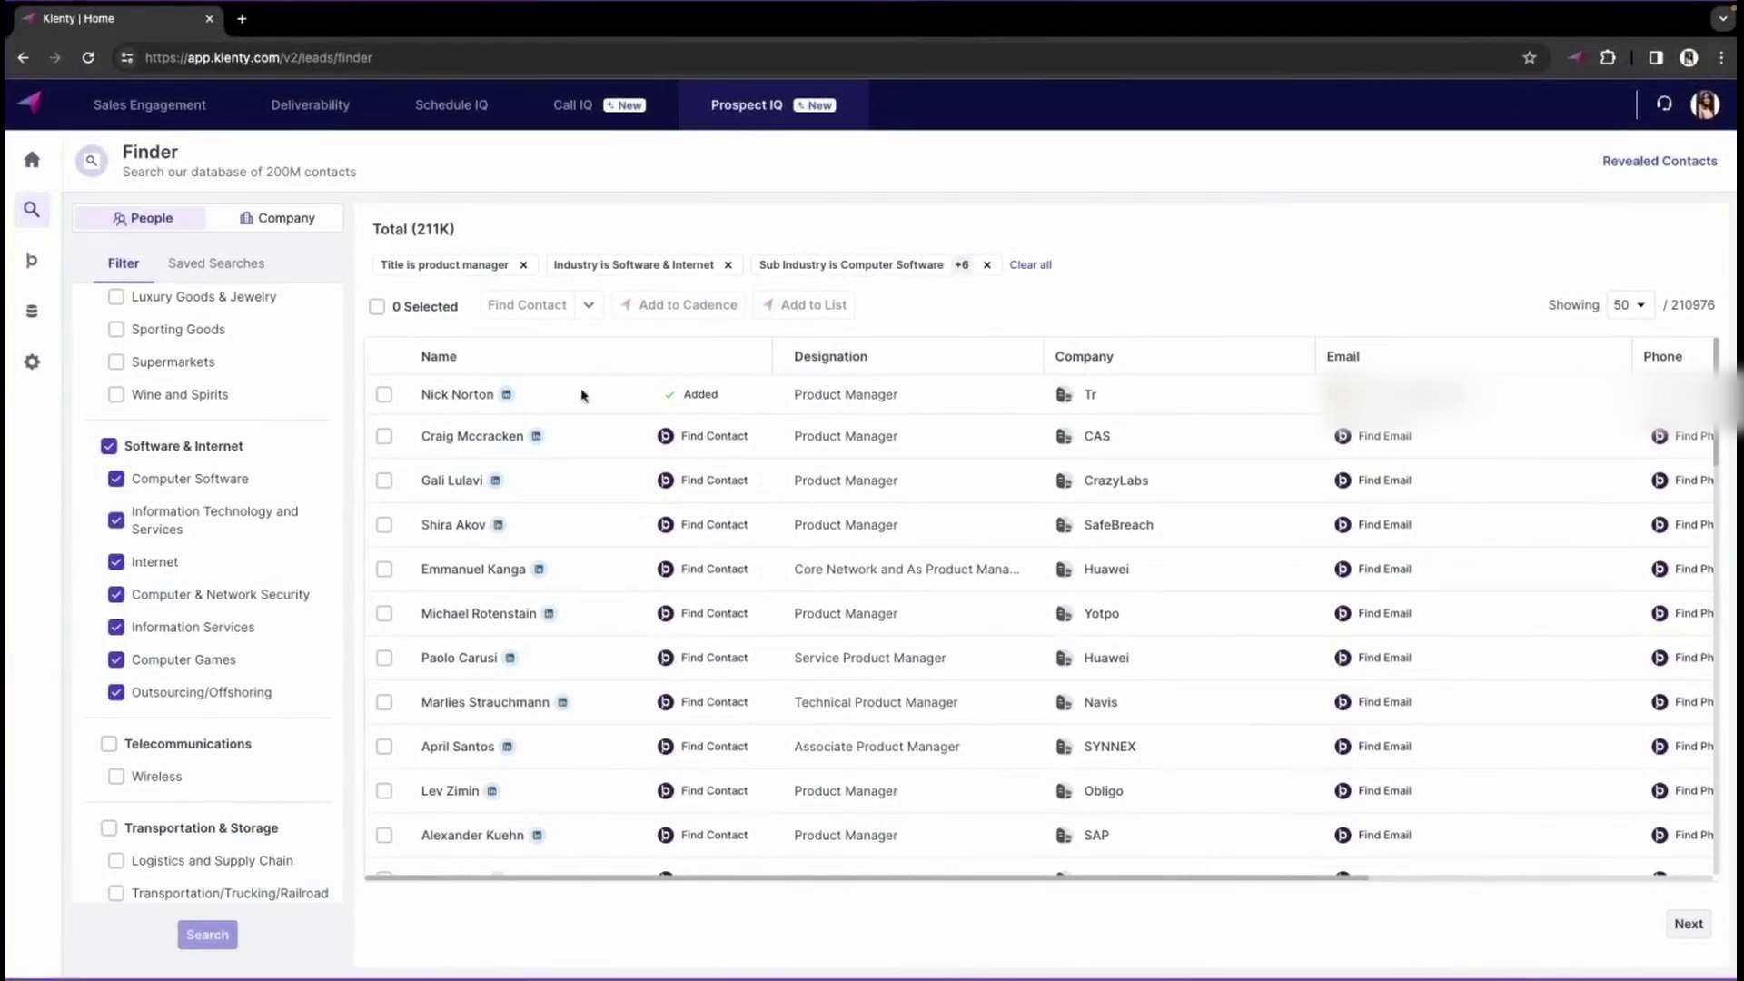
pyautogui.click(384, 396)
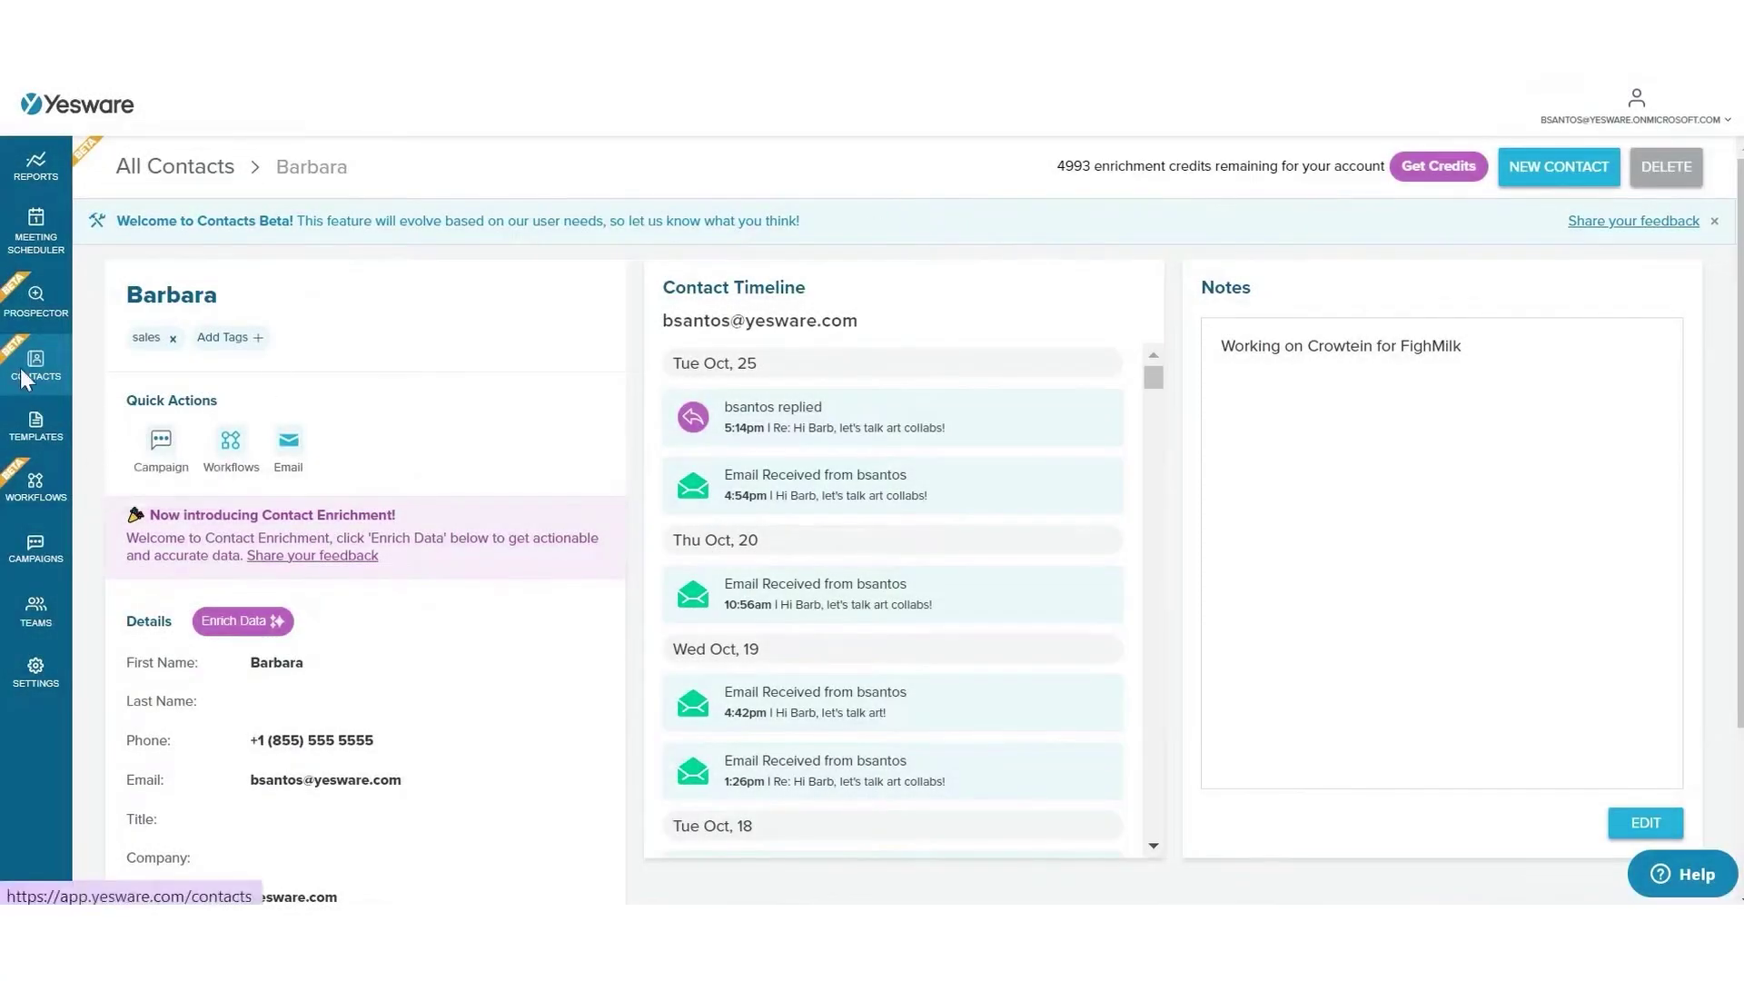
# - Search Yesware contacts by name, filter to the sales tag, and open the matching contact's record
pyautogui.click(20, 368)
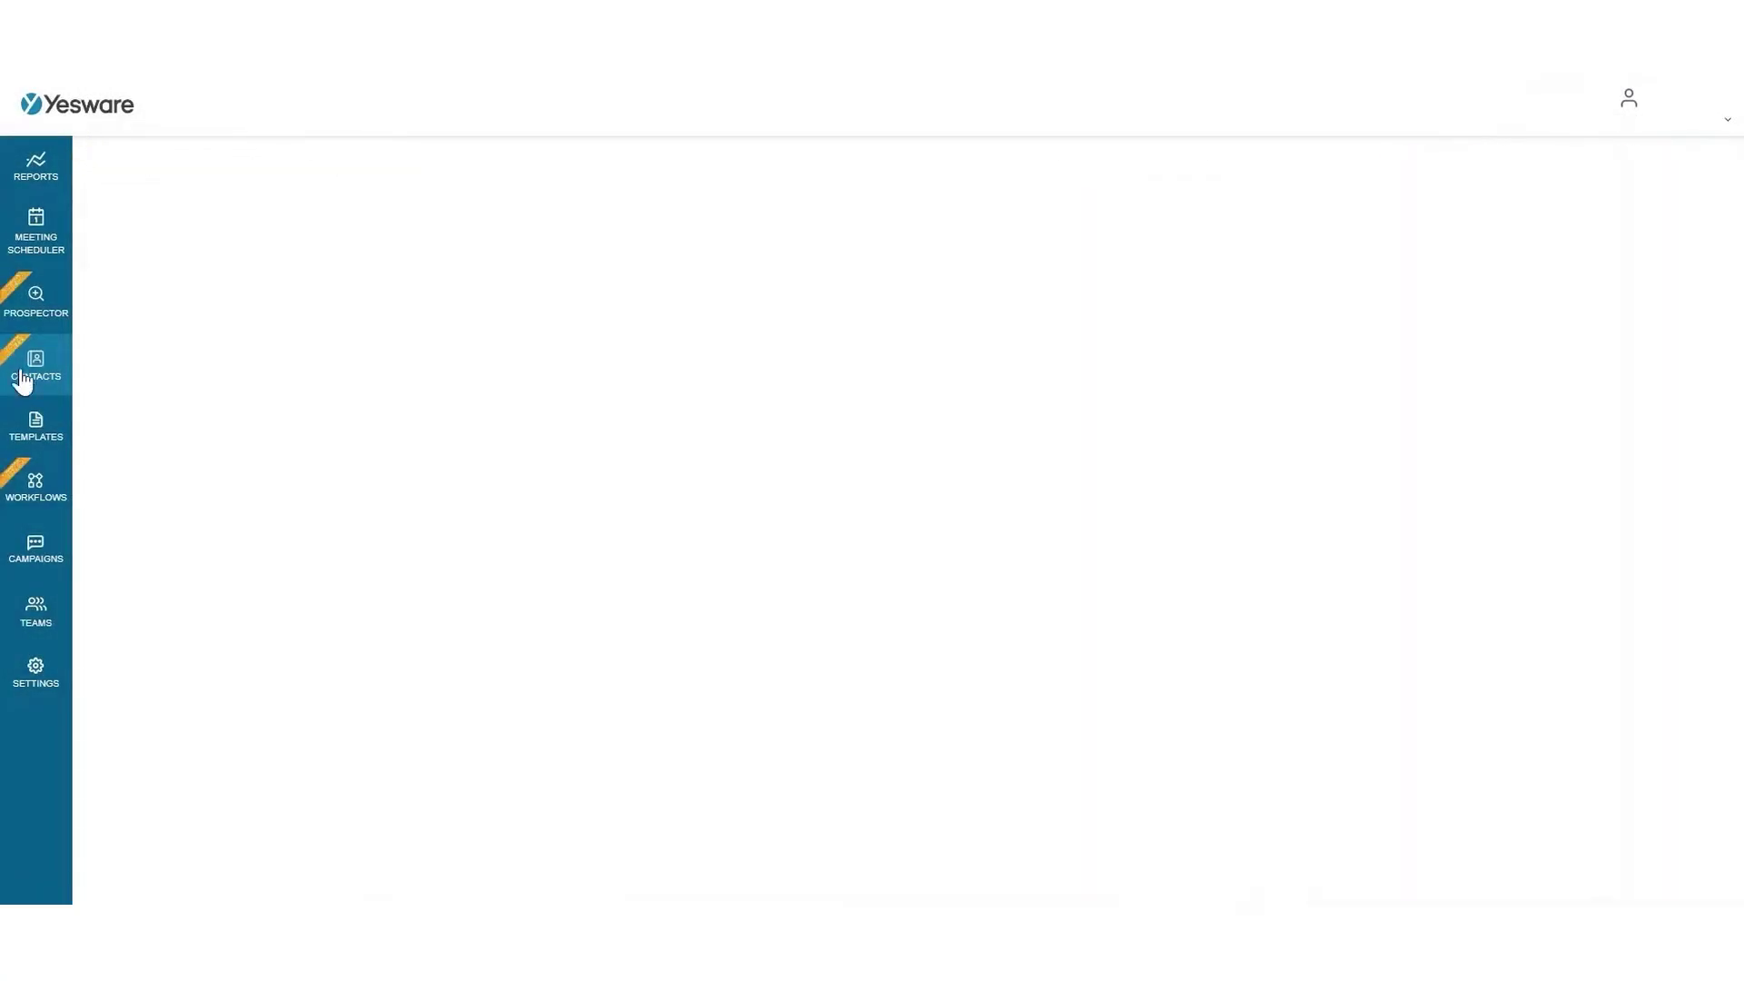
pyautogui.click(1437, 165)
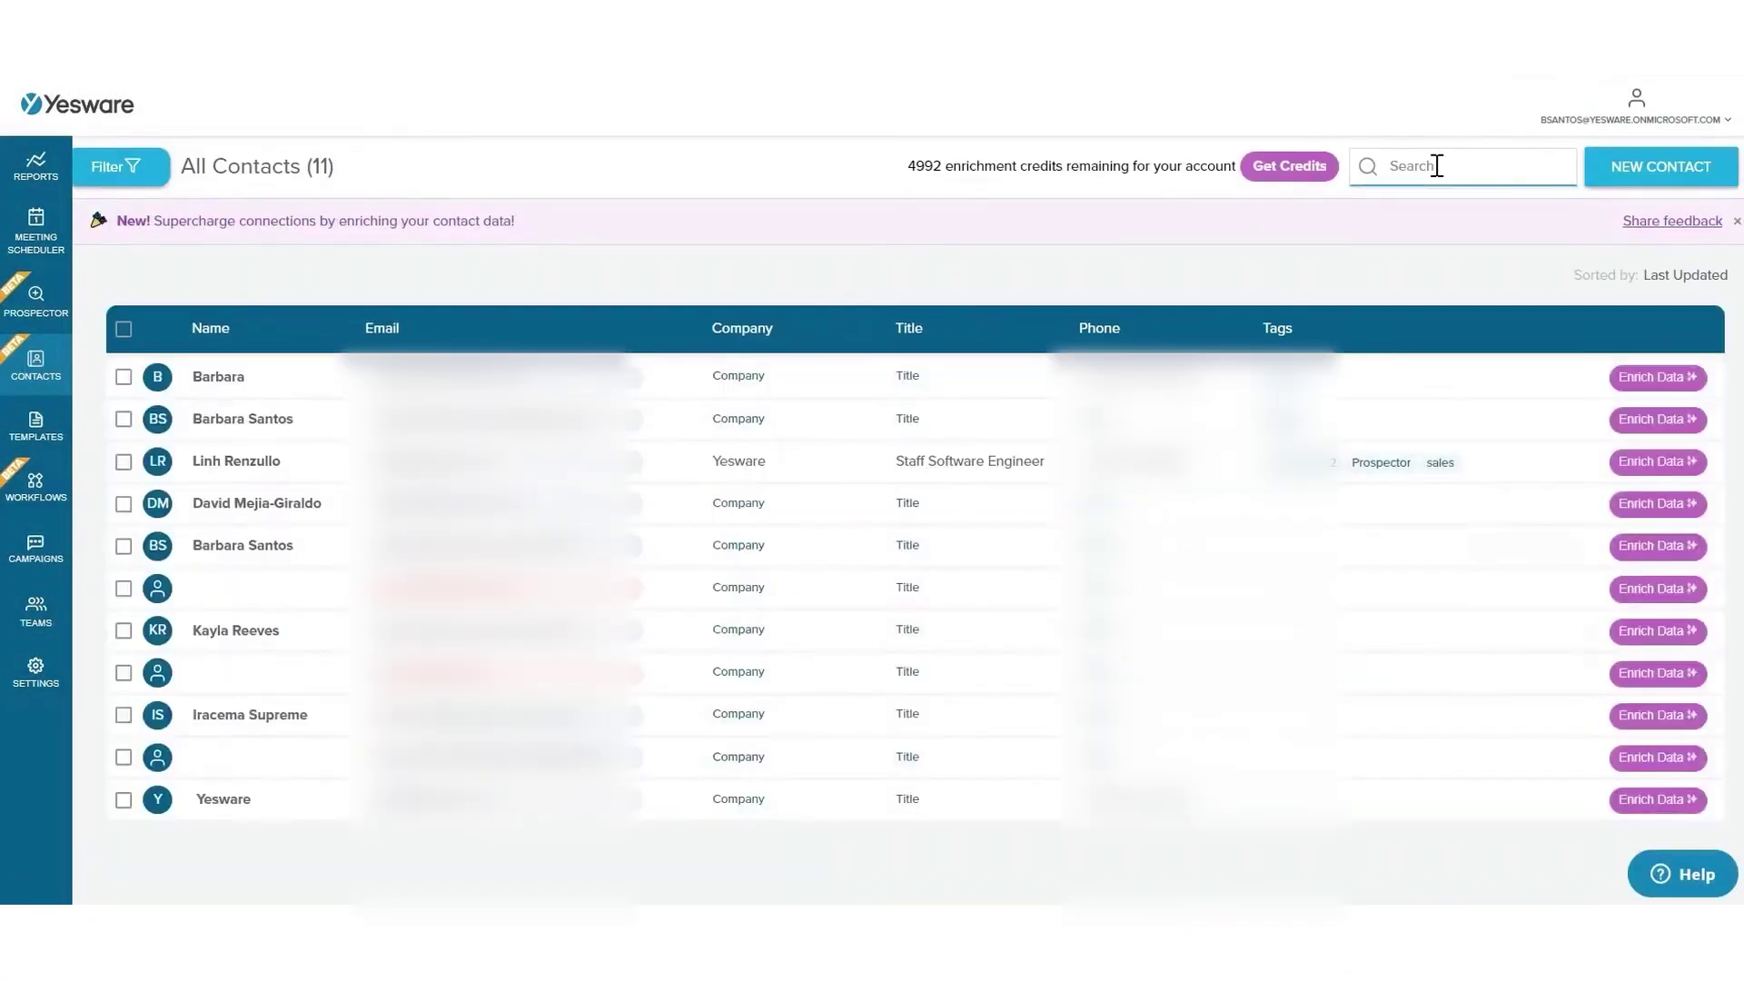
pyautogui.write('barbara')
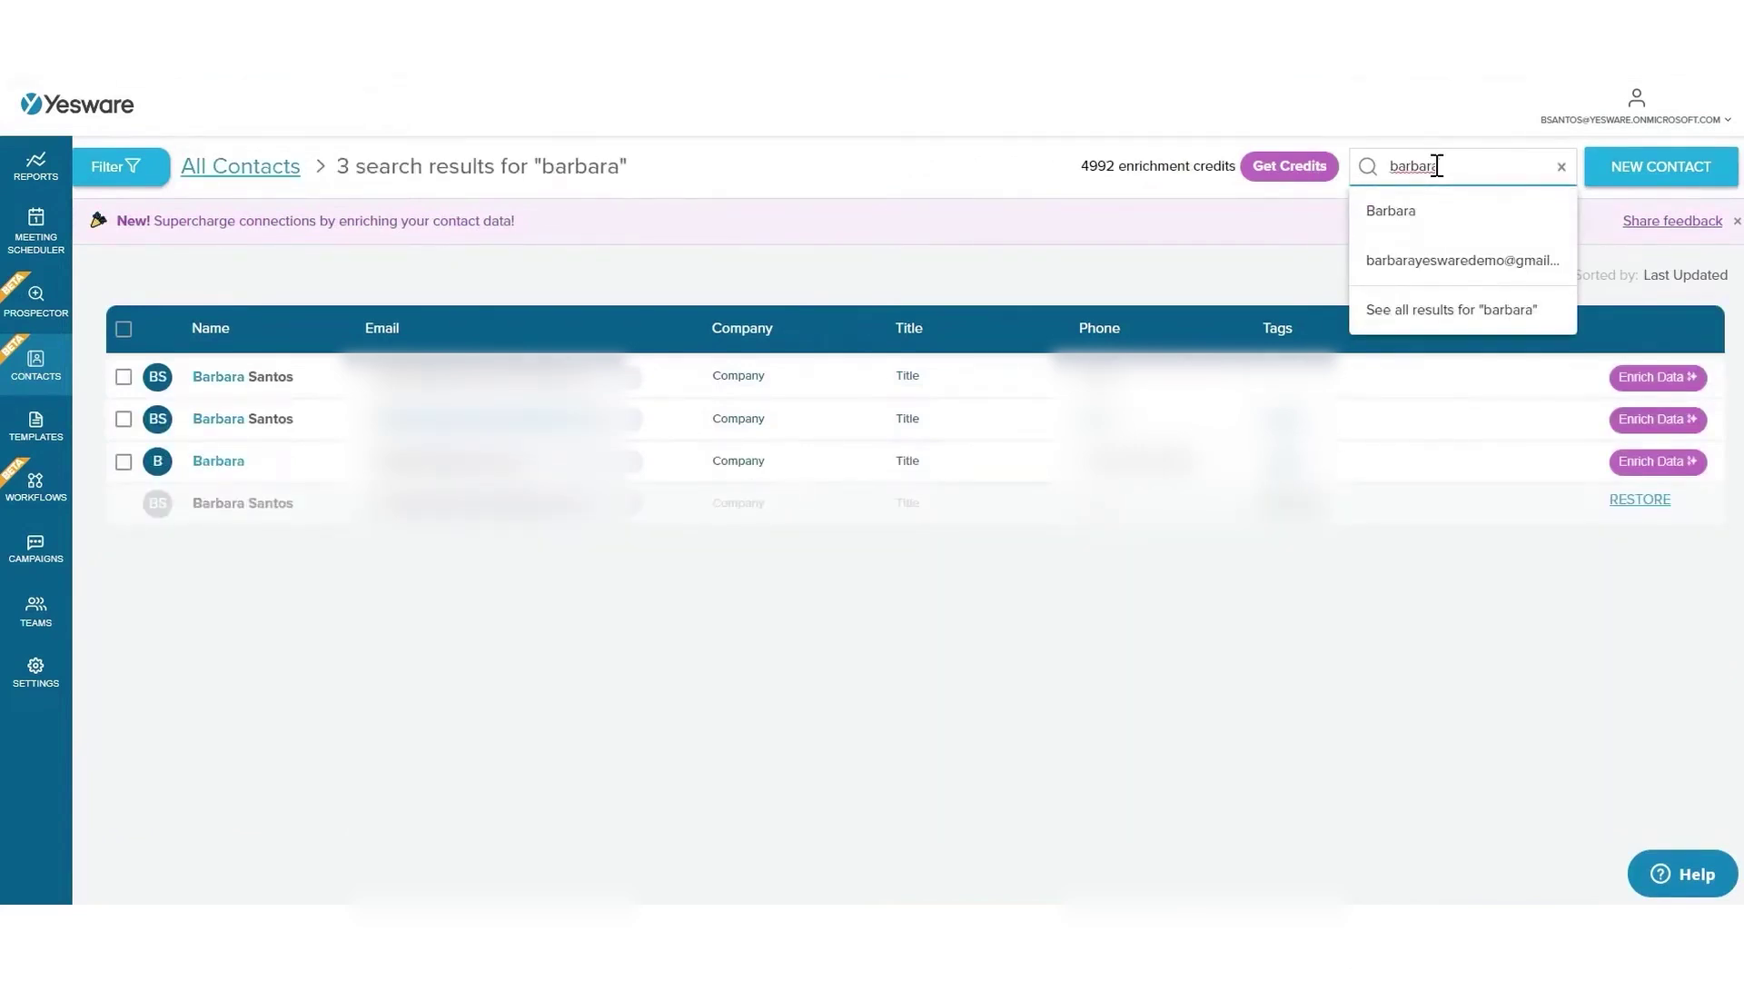
pyautogui.click(118, 166)
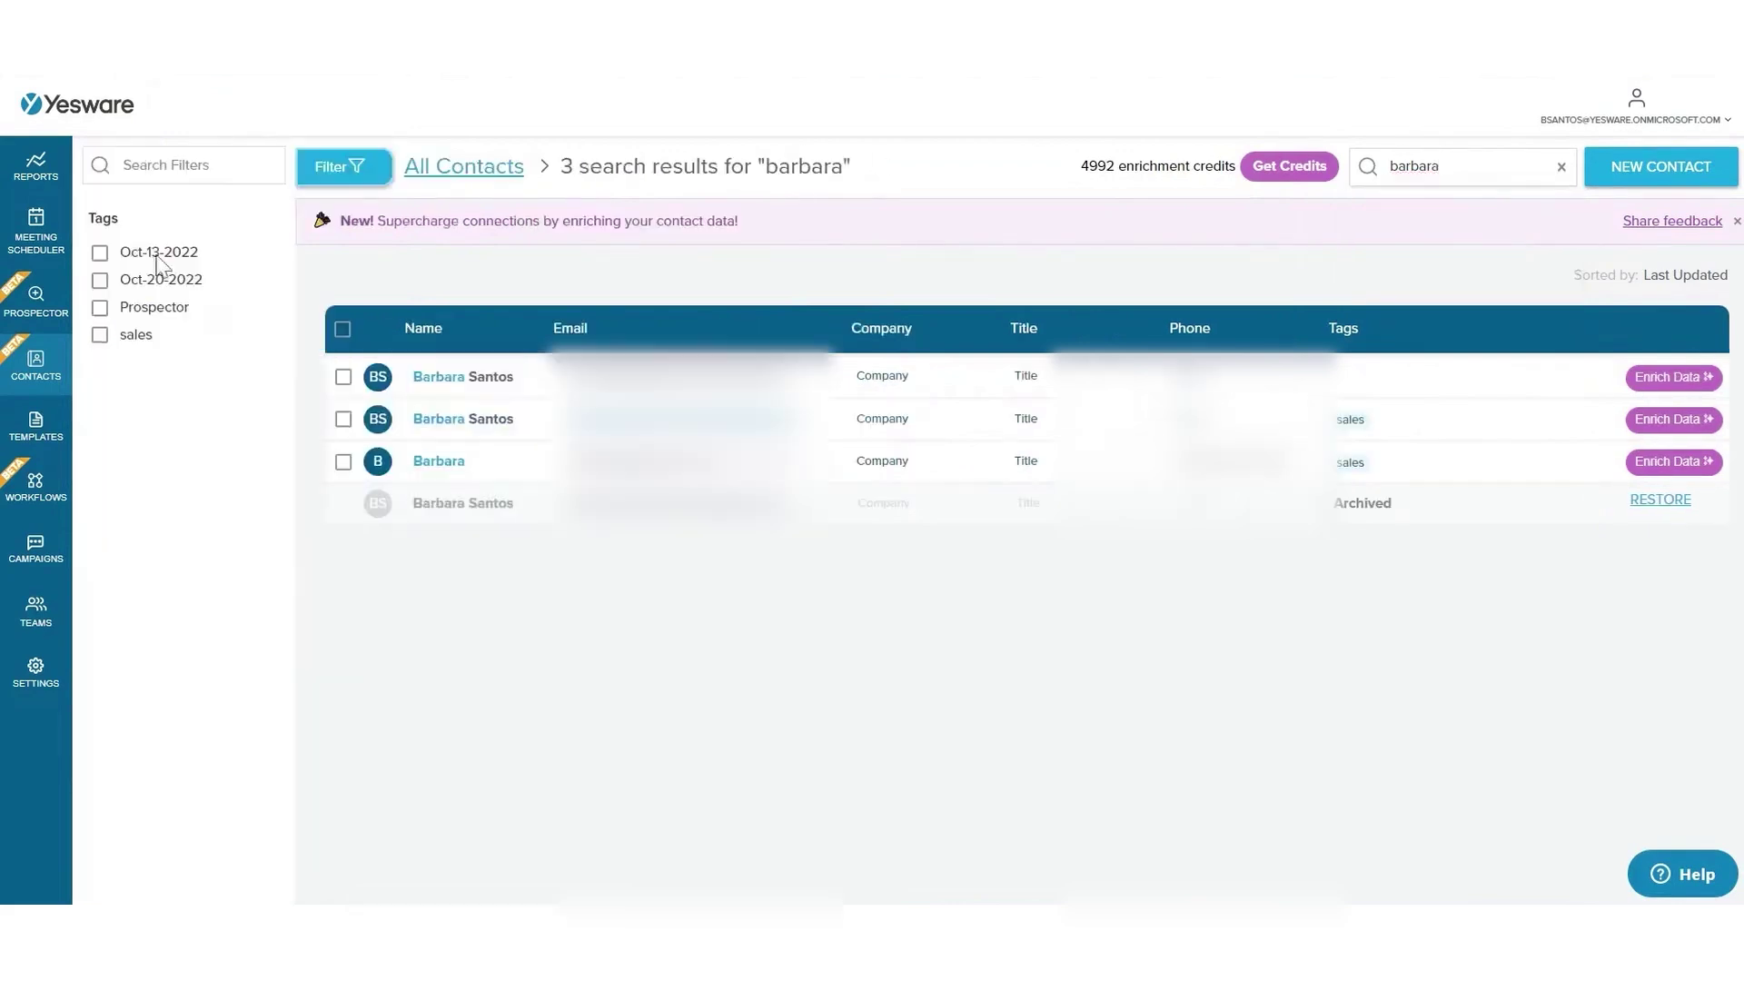
pyautogui.click(100, 335)
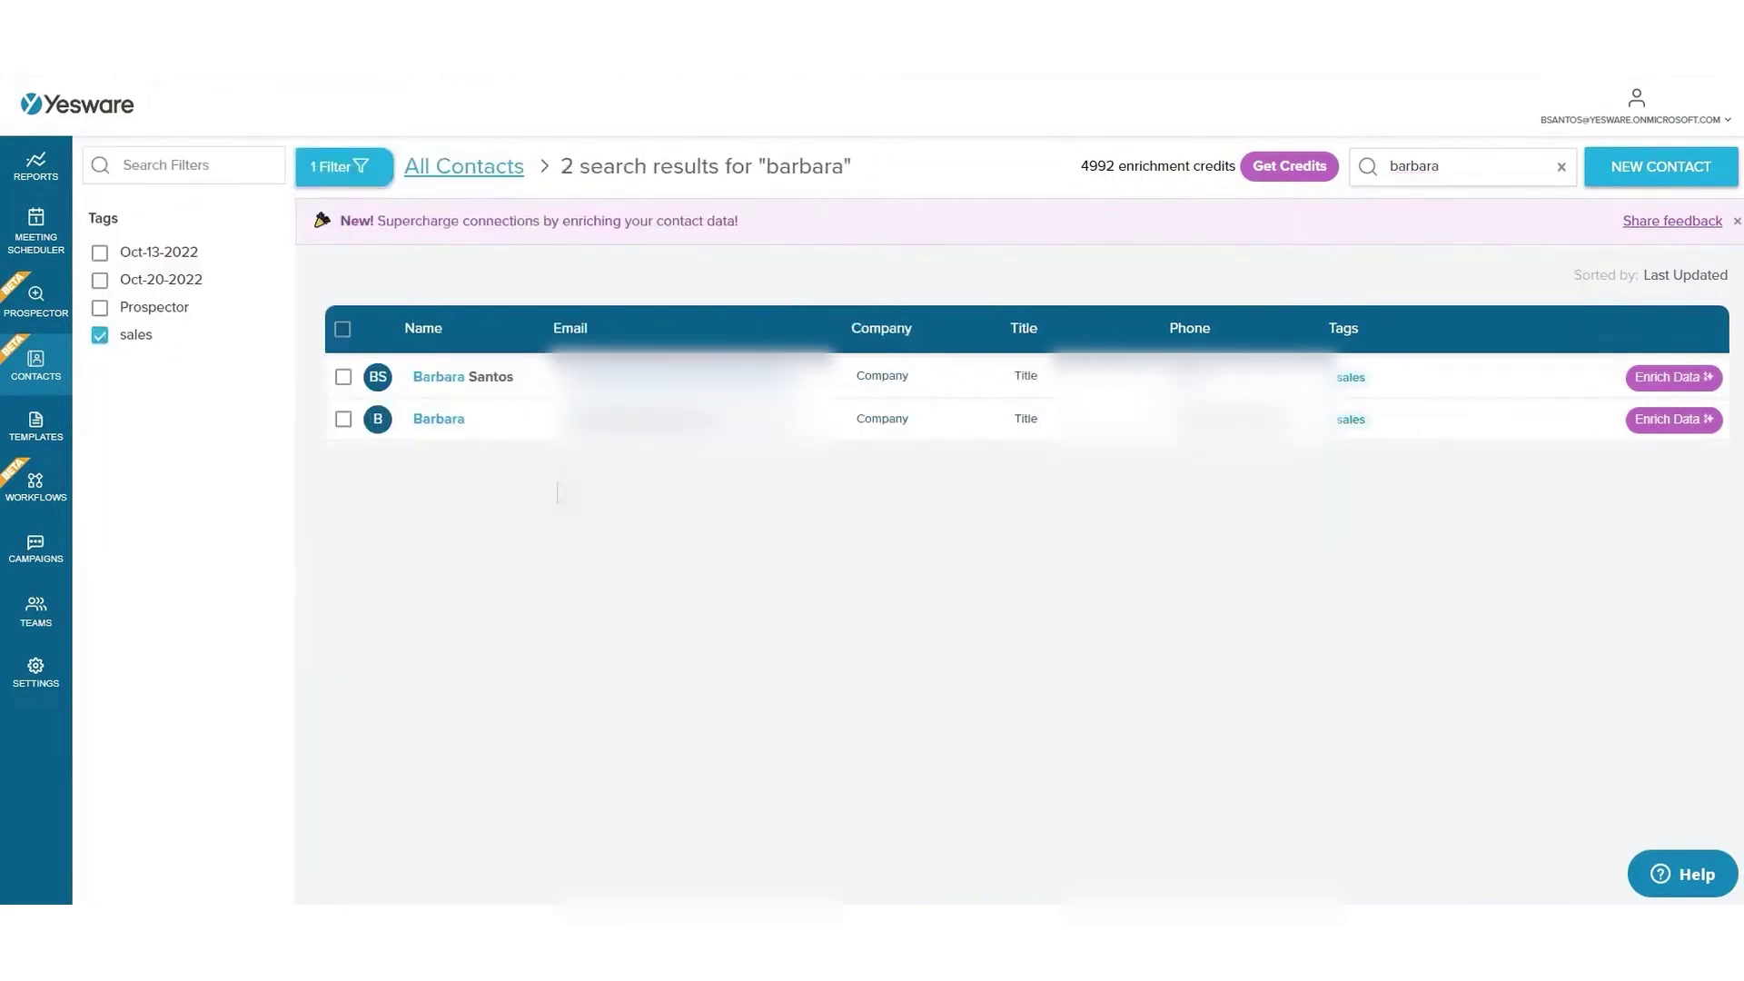
pyautogui.click(520, 420)
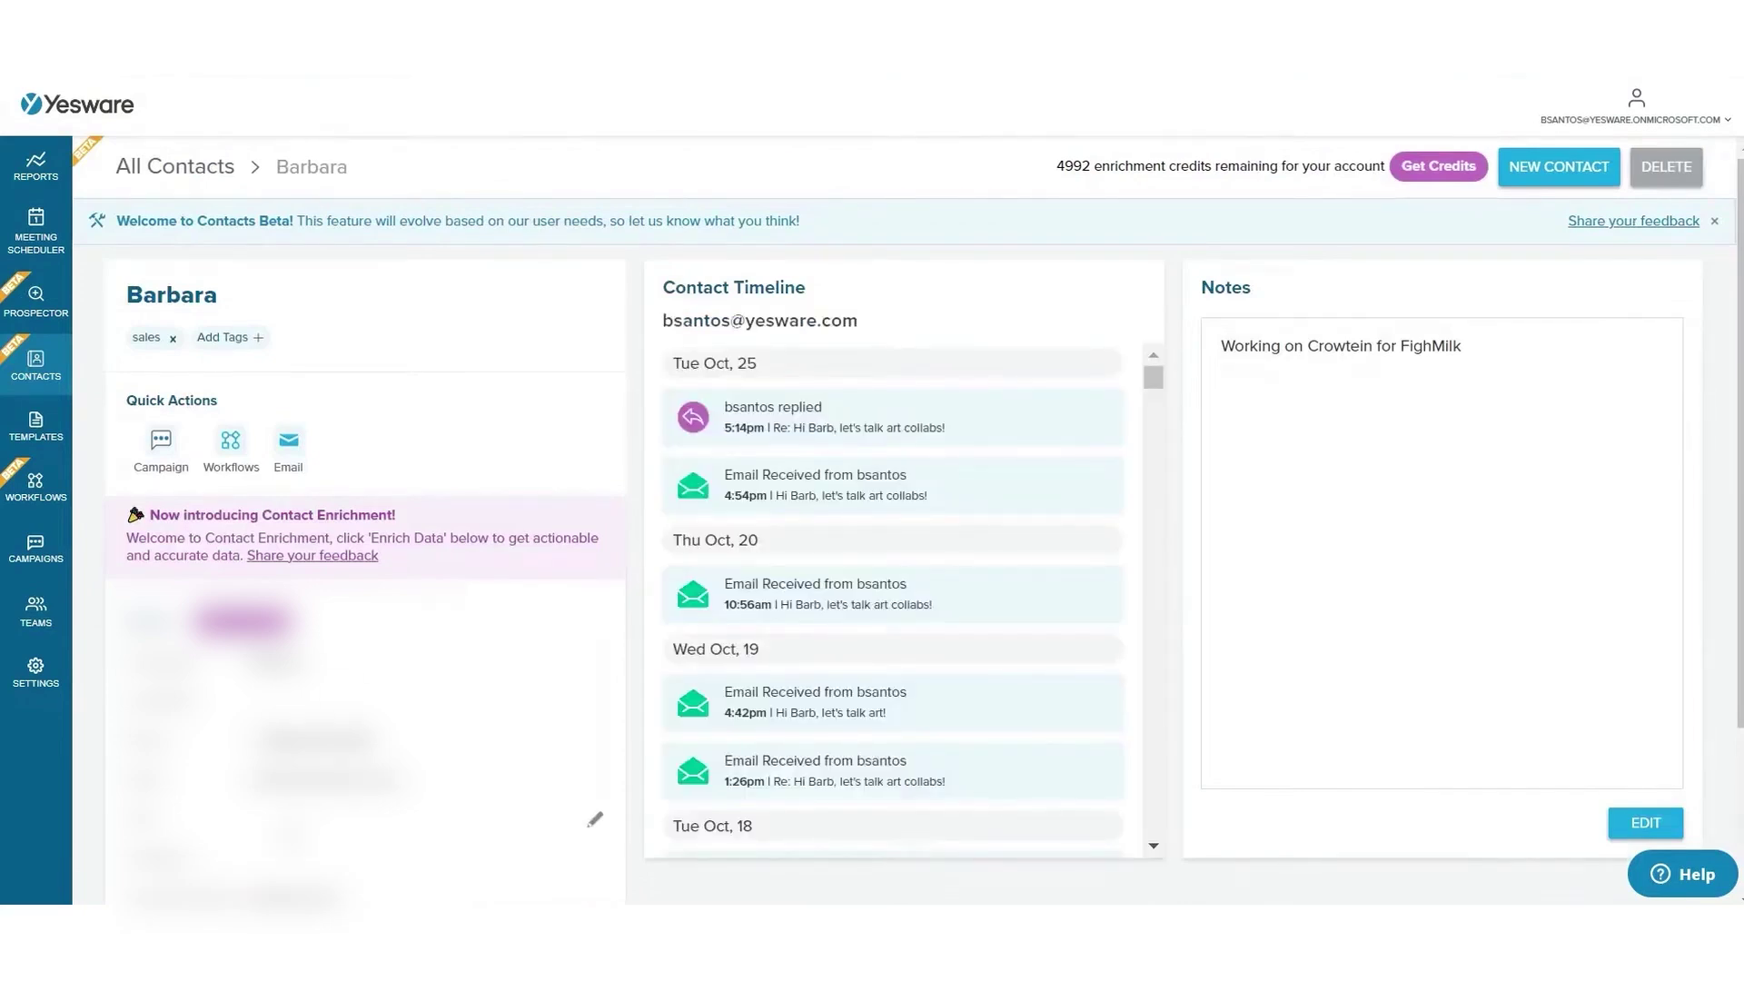
# - Title the contact CSM, save the enriched Customer Success Manager at Yesware profile, and start a new contact
pyautogui.click(595, 820)
pyautogui.press('Return')
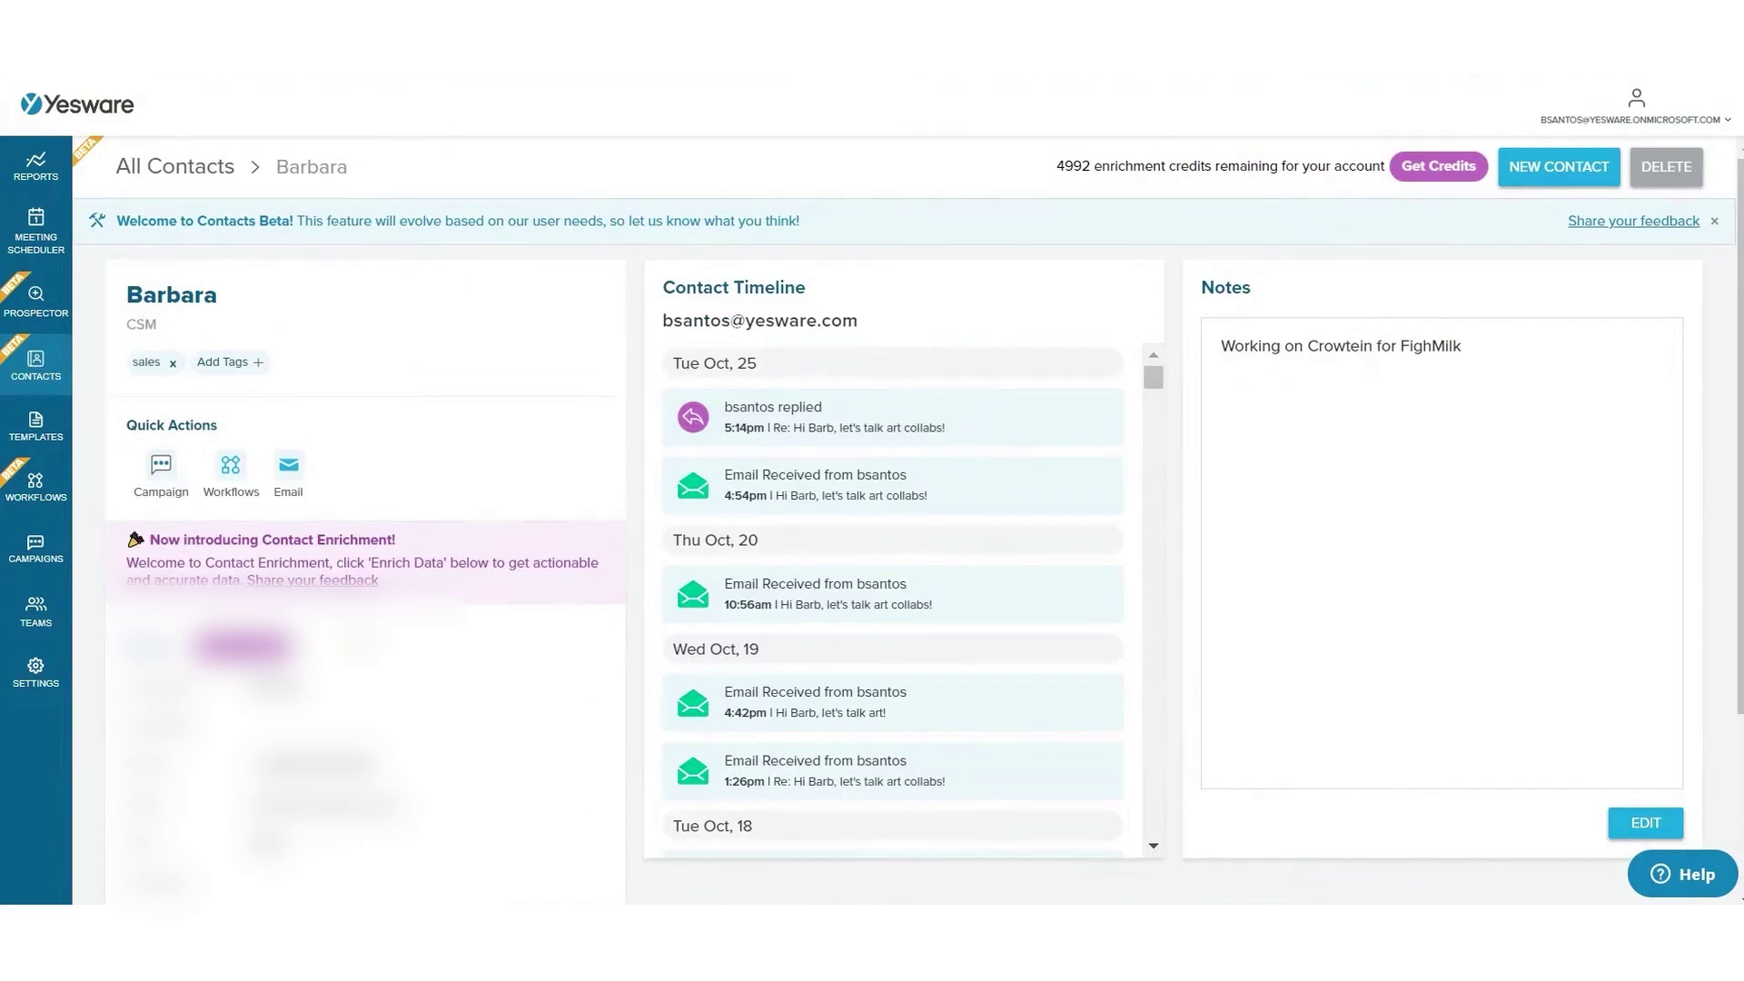
pyautogui.click(241, 646)
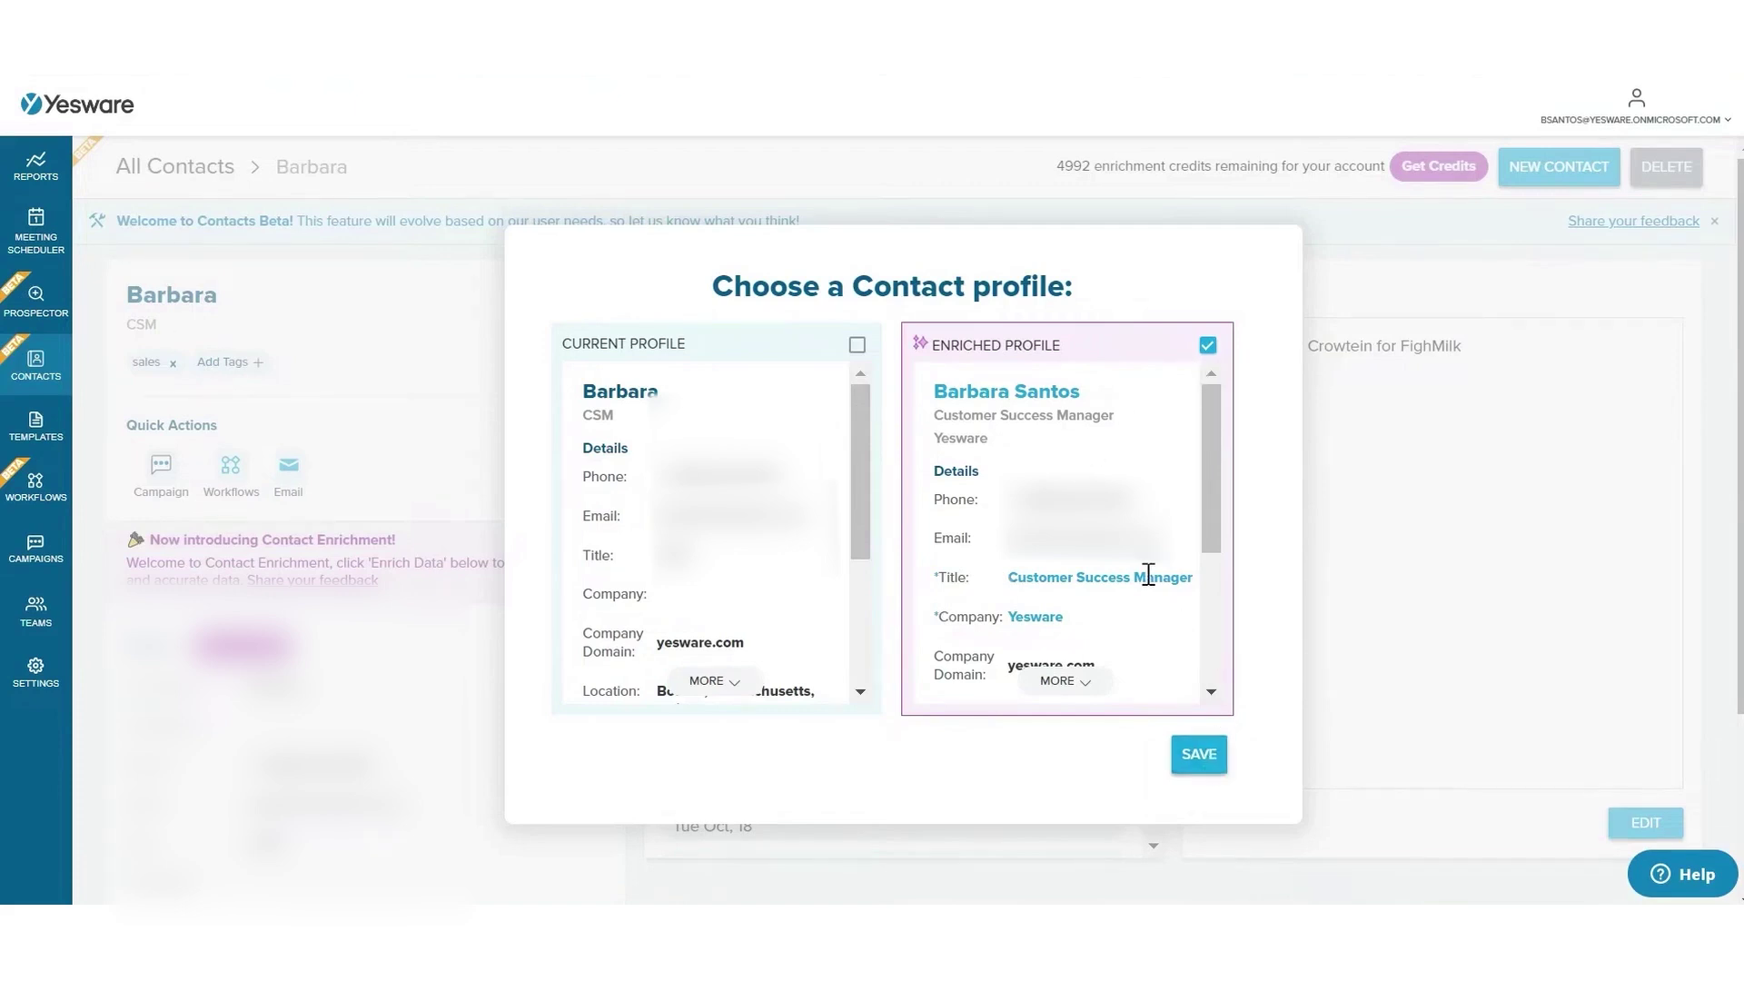
pyautogui.click(1205, 757)
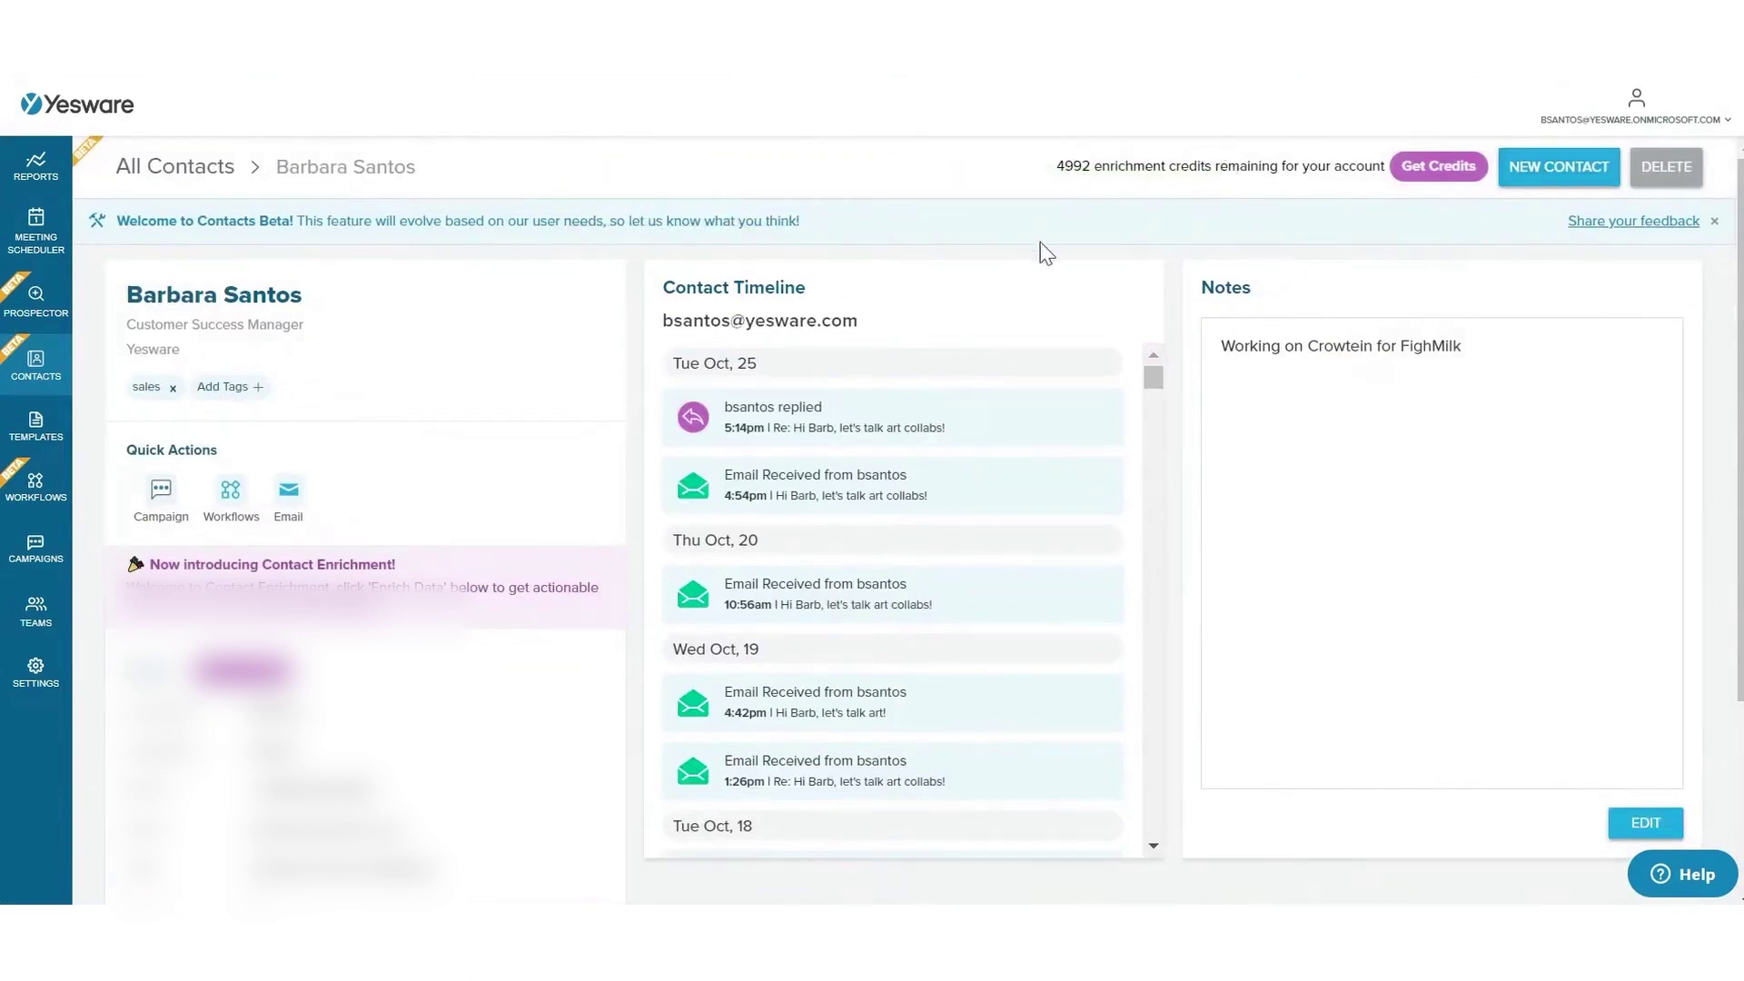
pyautogui.click(1563, 171)
pyautogui.click(759, 556)
# - Create the new contact with the entered first name and email
pyautogui.click(652, 397)
pyautogui.write('John')
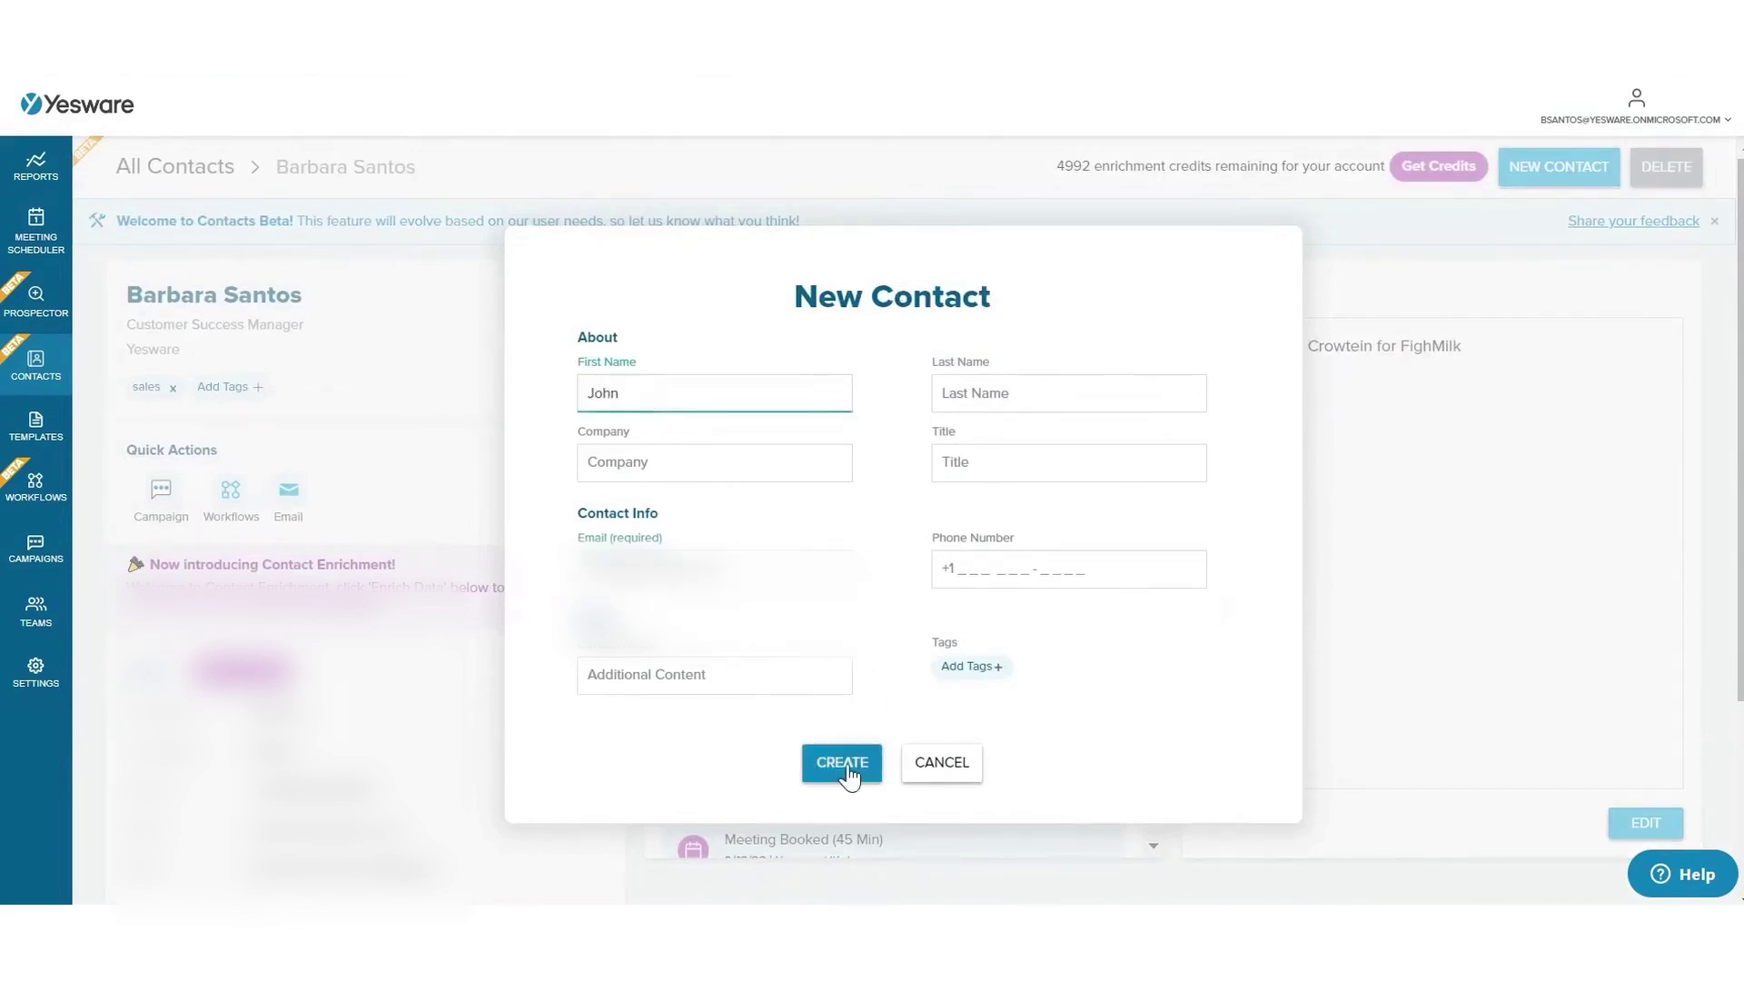
pyautogui.click(847, 772)
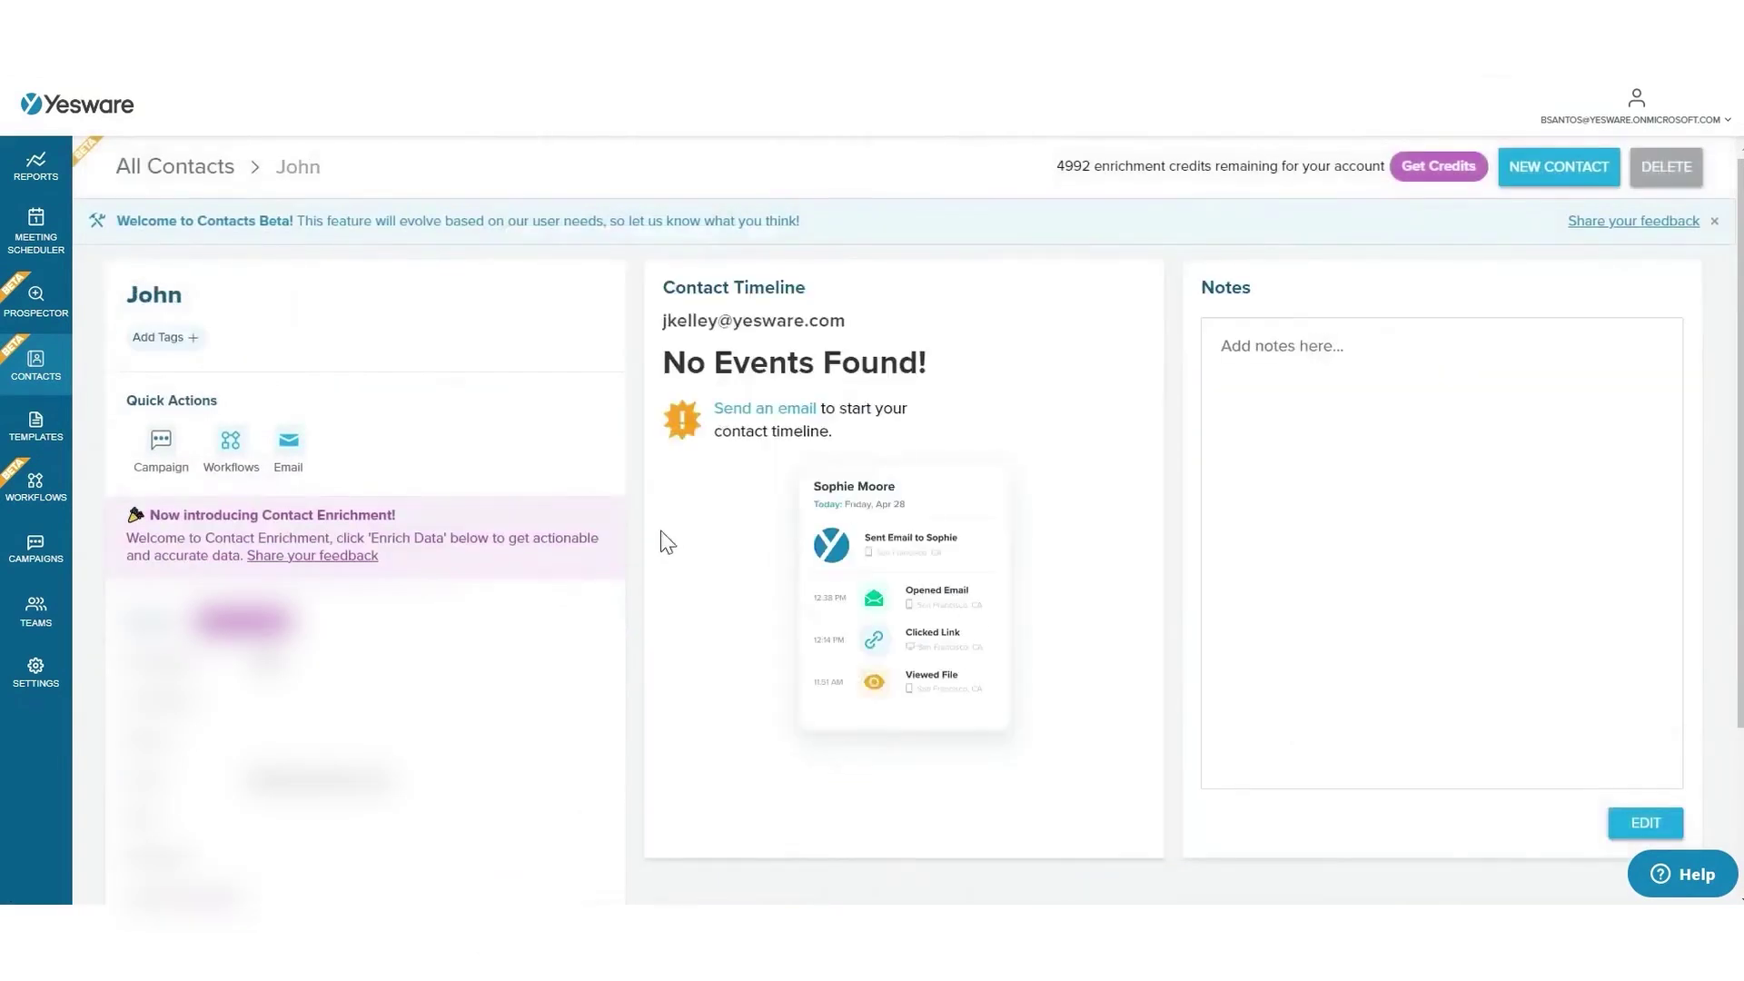
pyautogui.scroll(-1, 505, 716)
# - Add the contact's last name and save its enriched Account Executive at Yesware profile
pyautogui.click(595, 641)
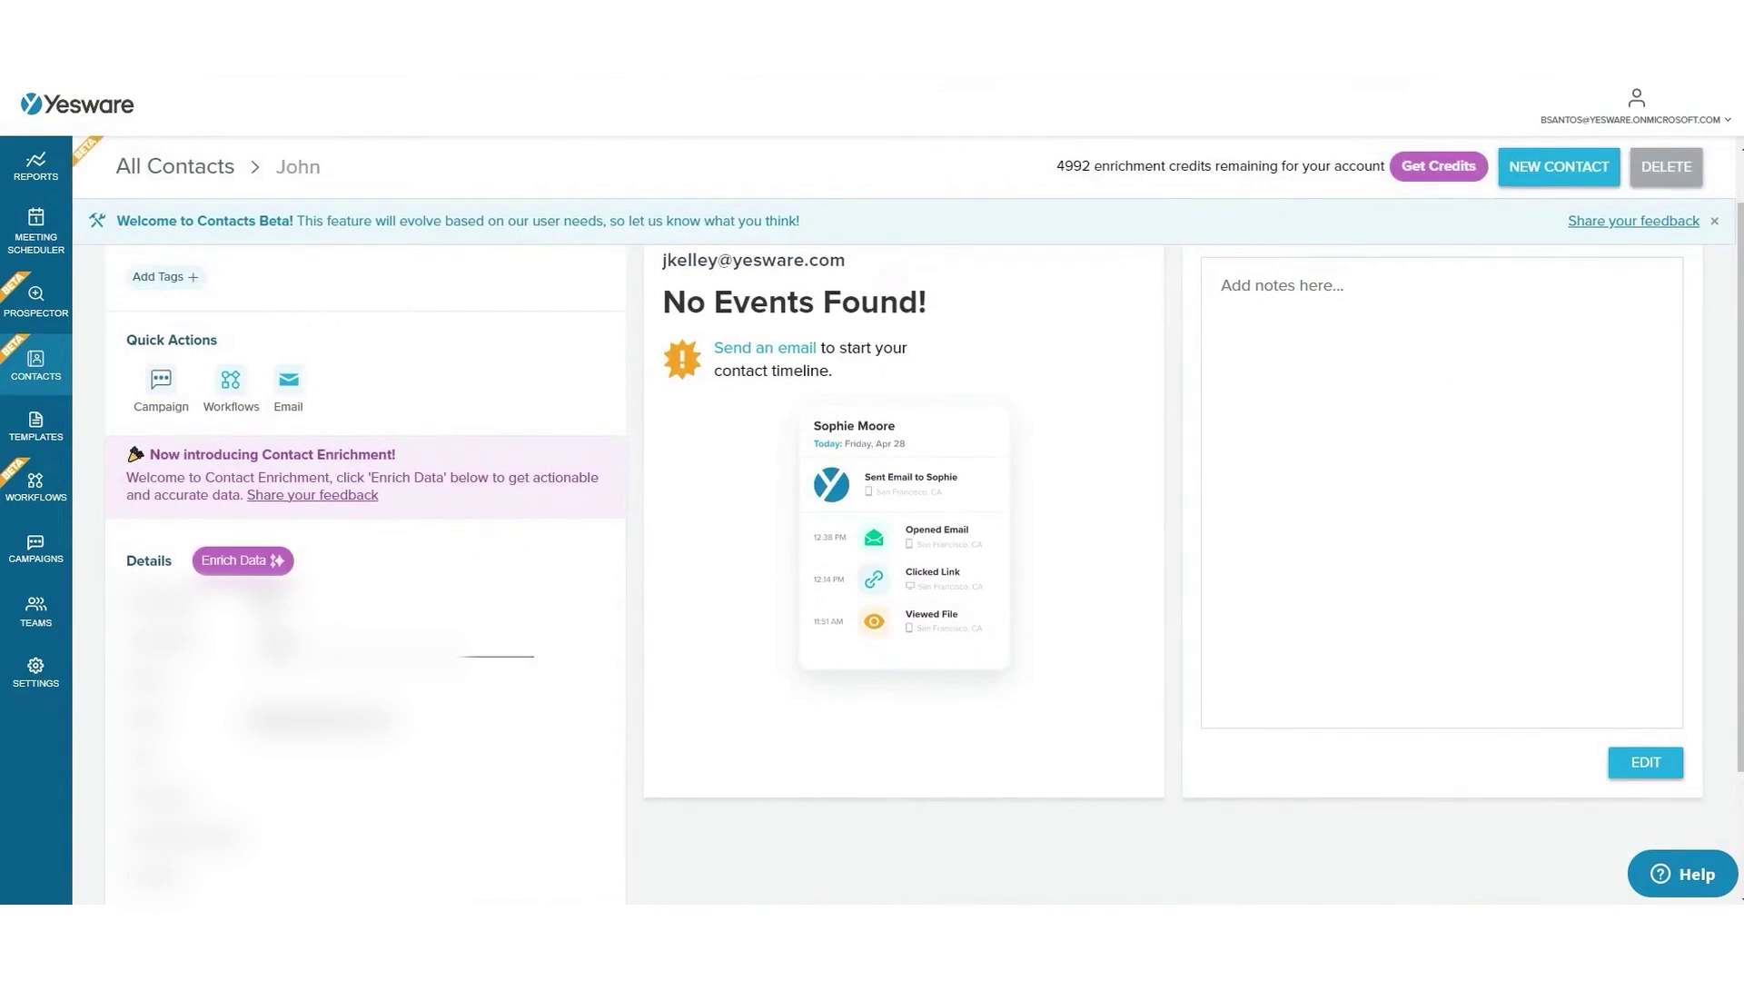
pyautogui.press('Return')
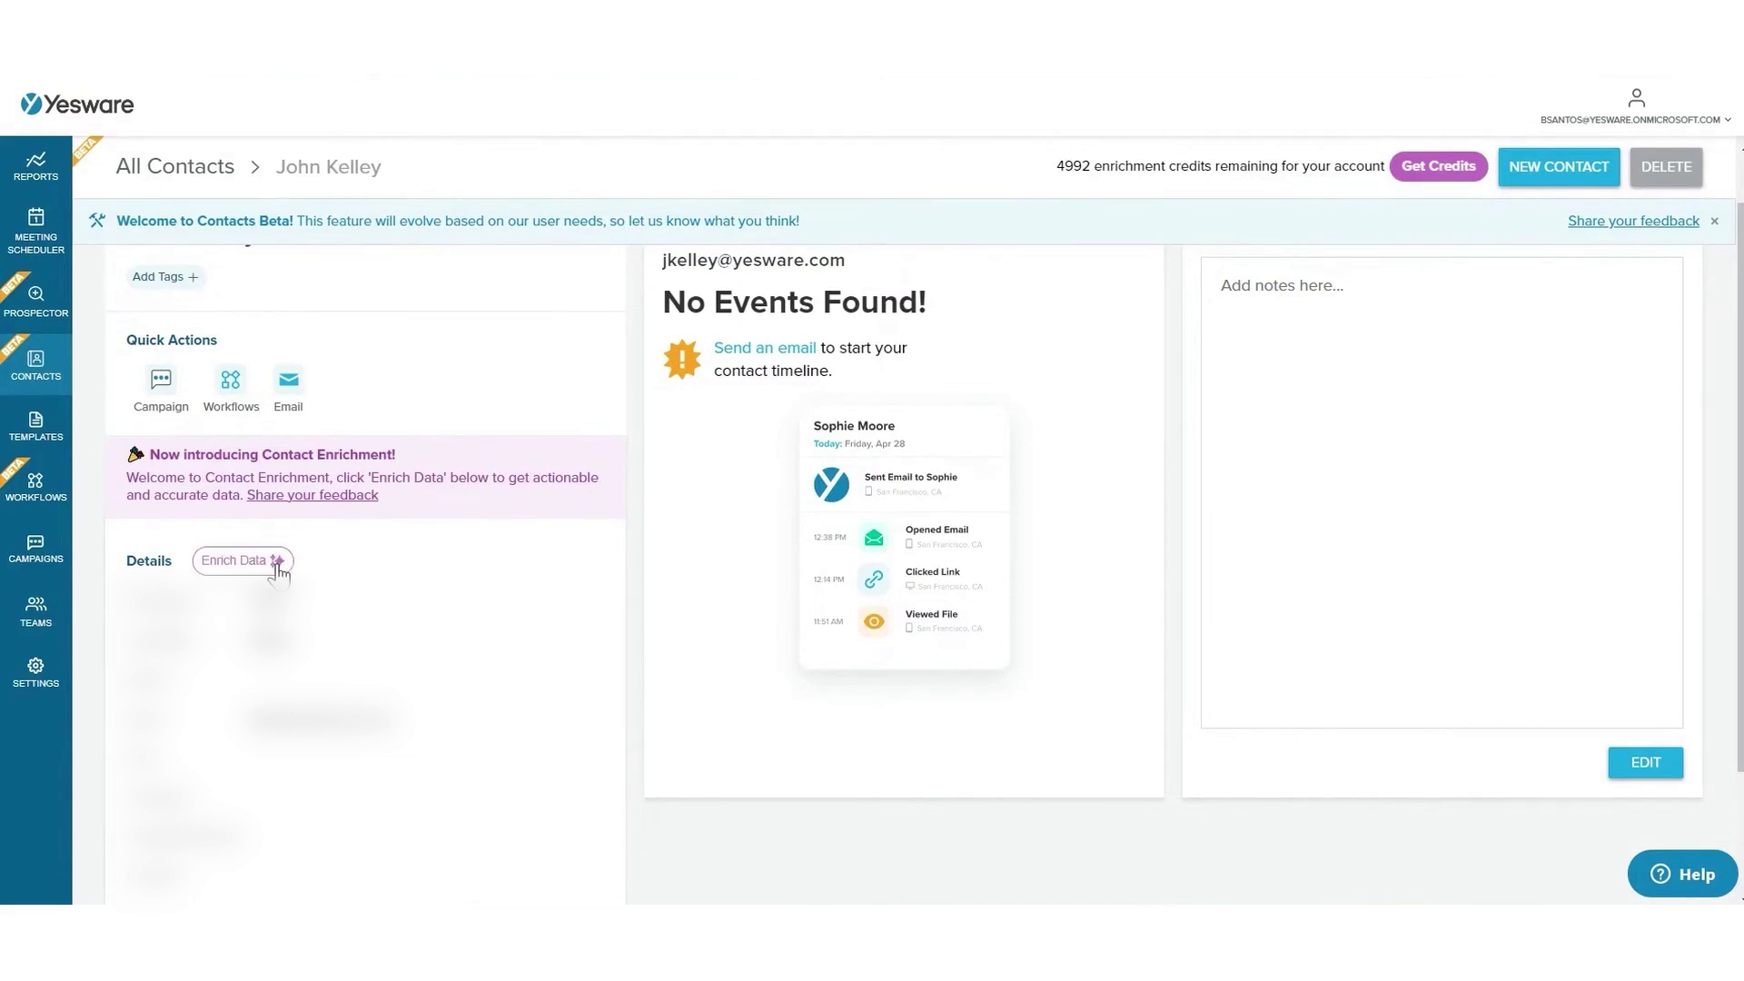
pyautogui.click(277, 563)
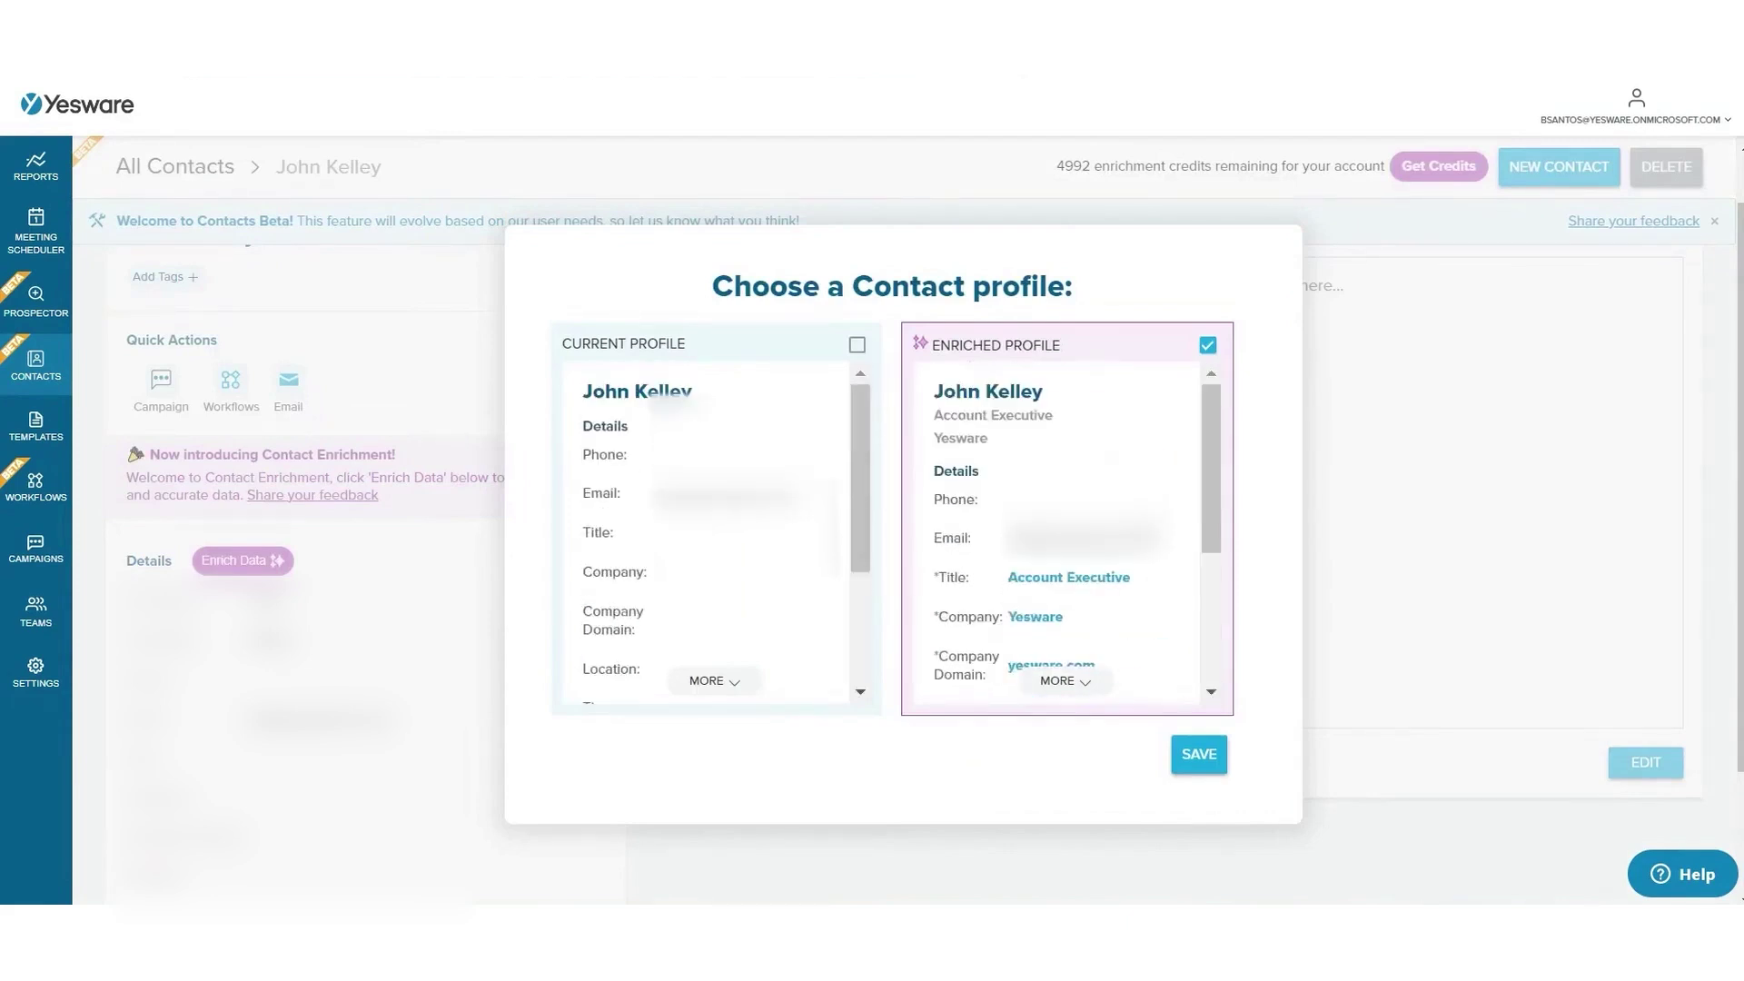
pyautogui.click(1211, 745)
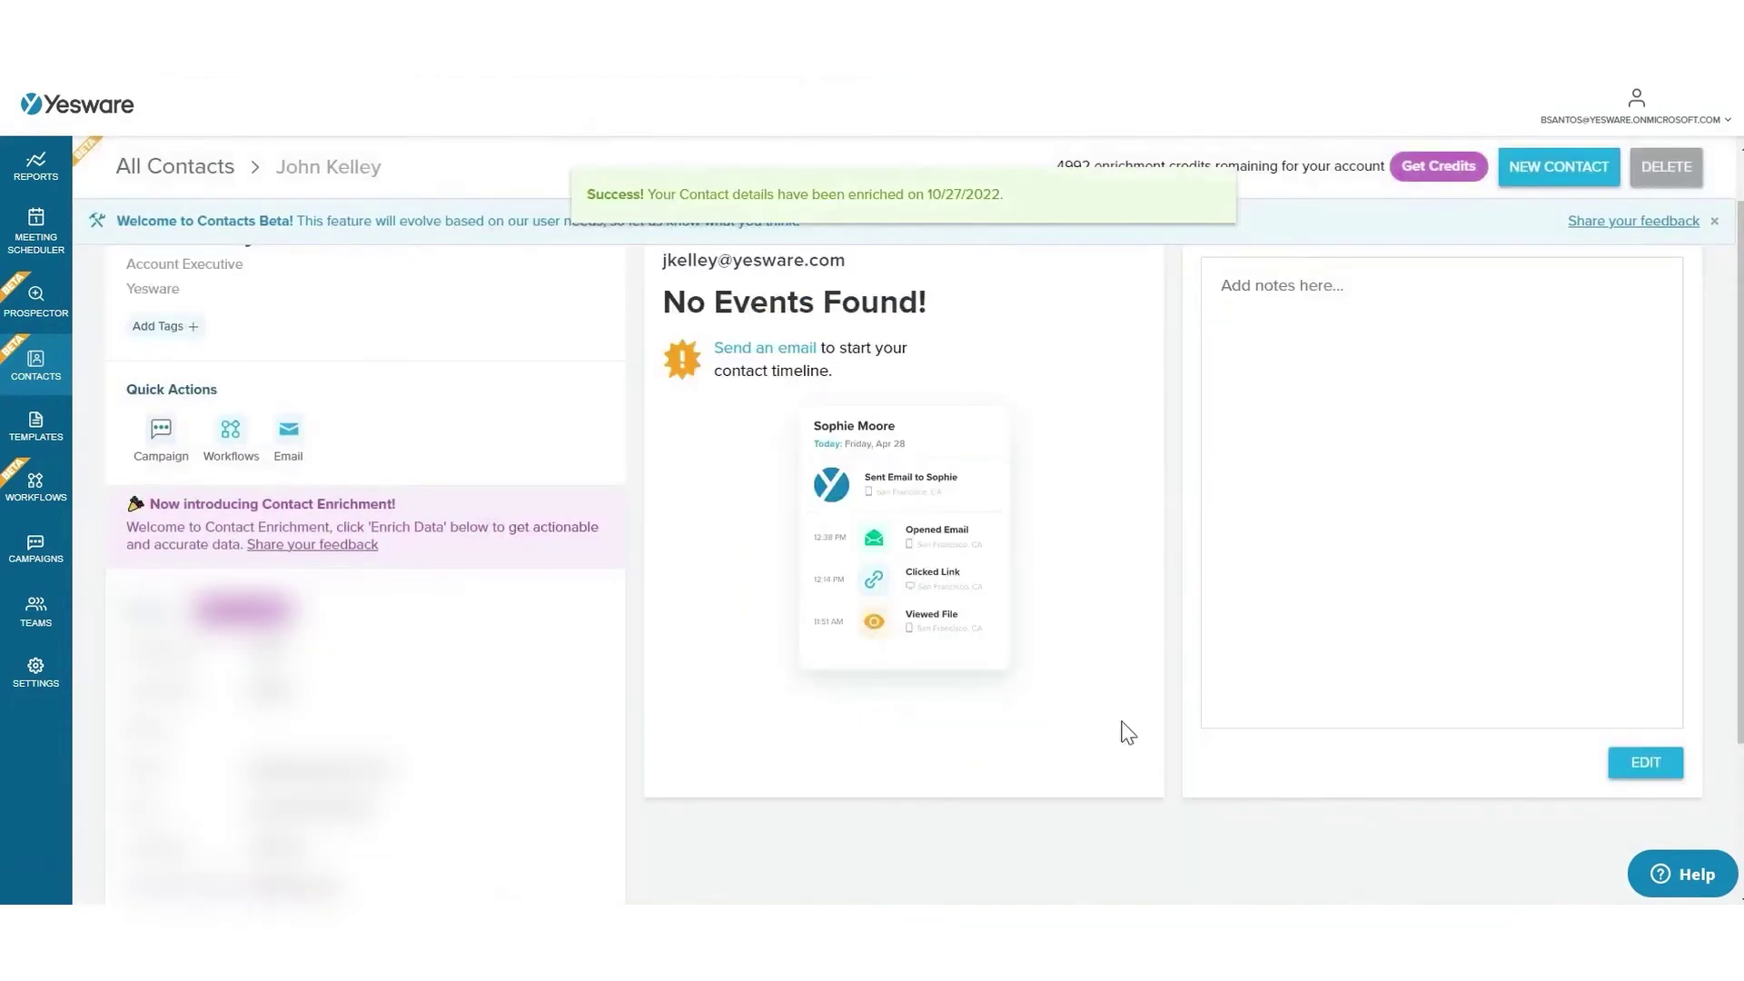
# - Select all contacts in the Yesware contacts list
pyautogui.click(16, 374)
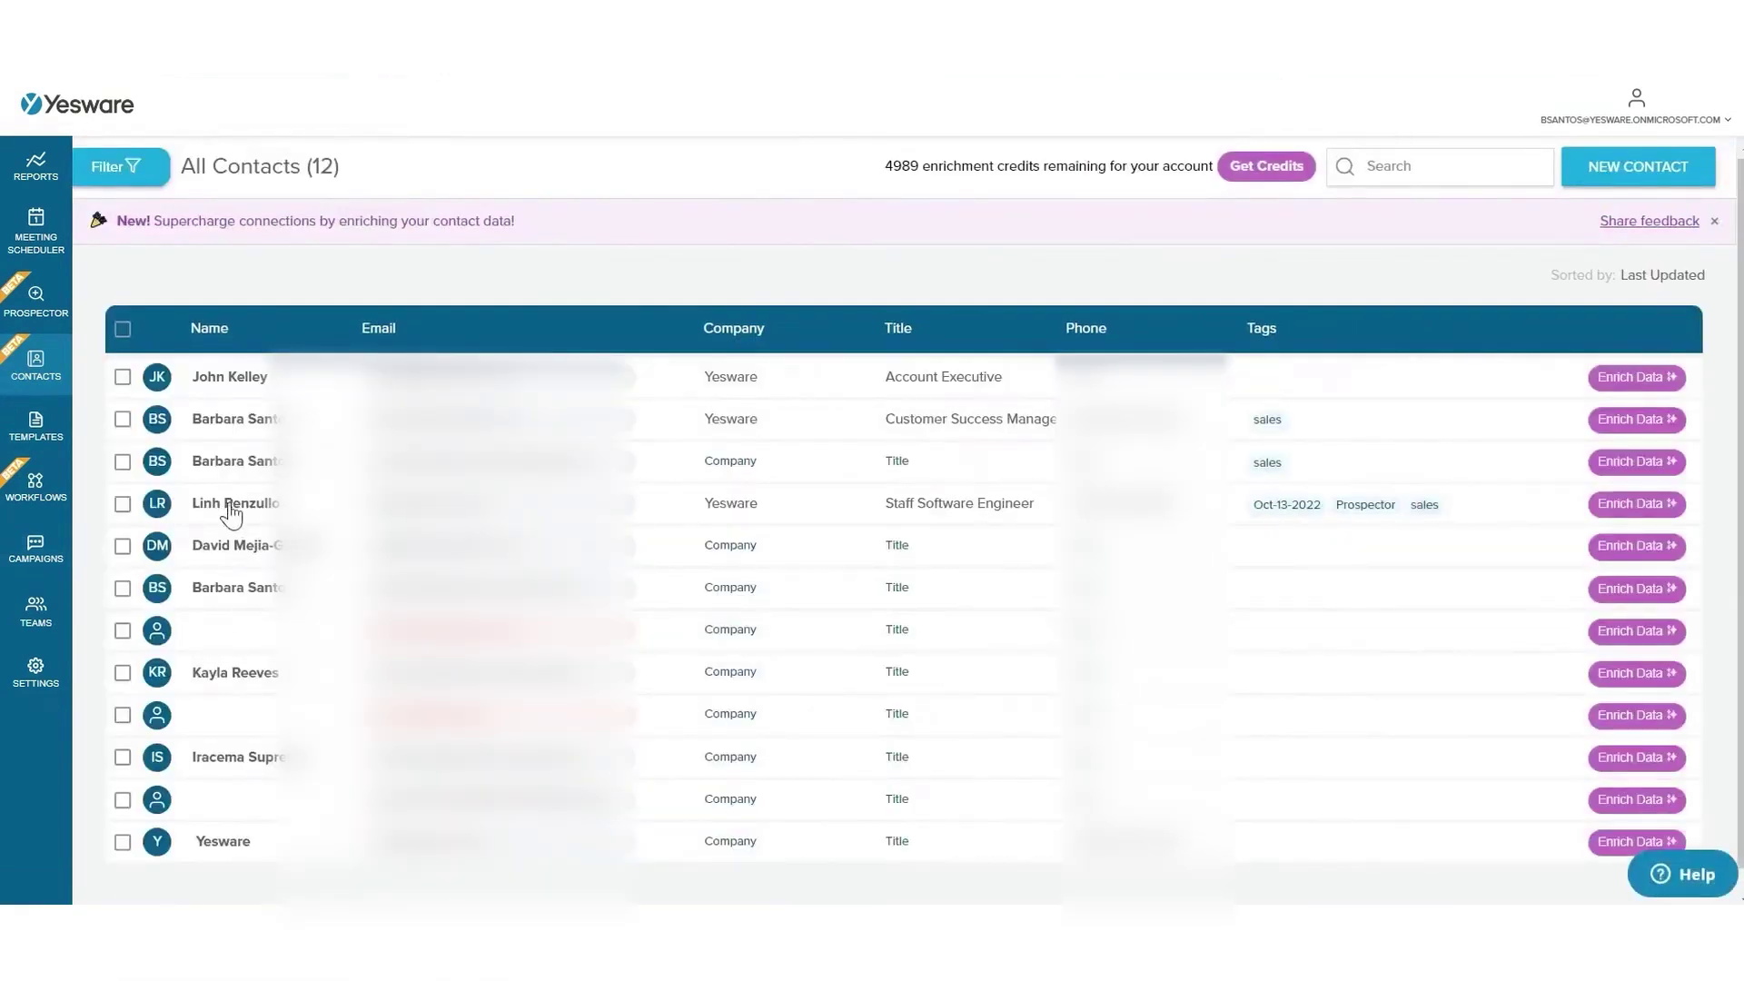
pyautogui.click(123, 376)
pyautogui.click(123, 419)
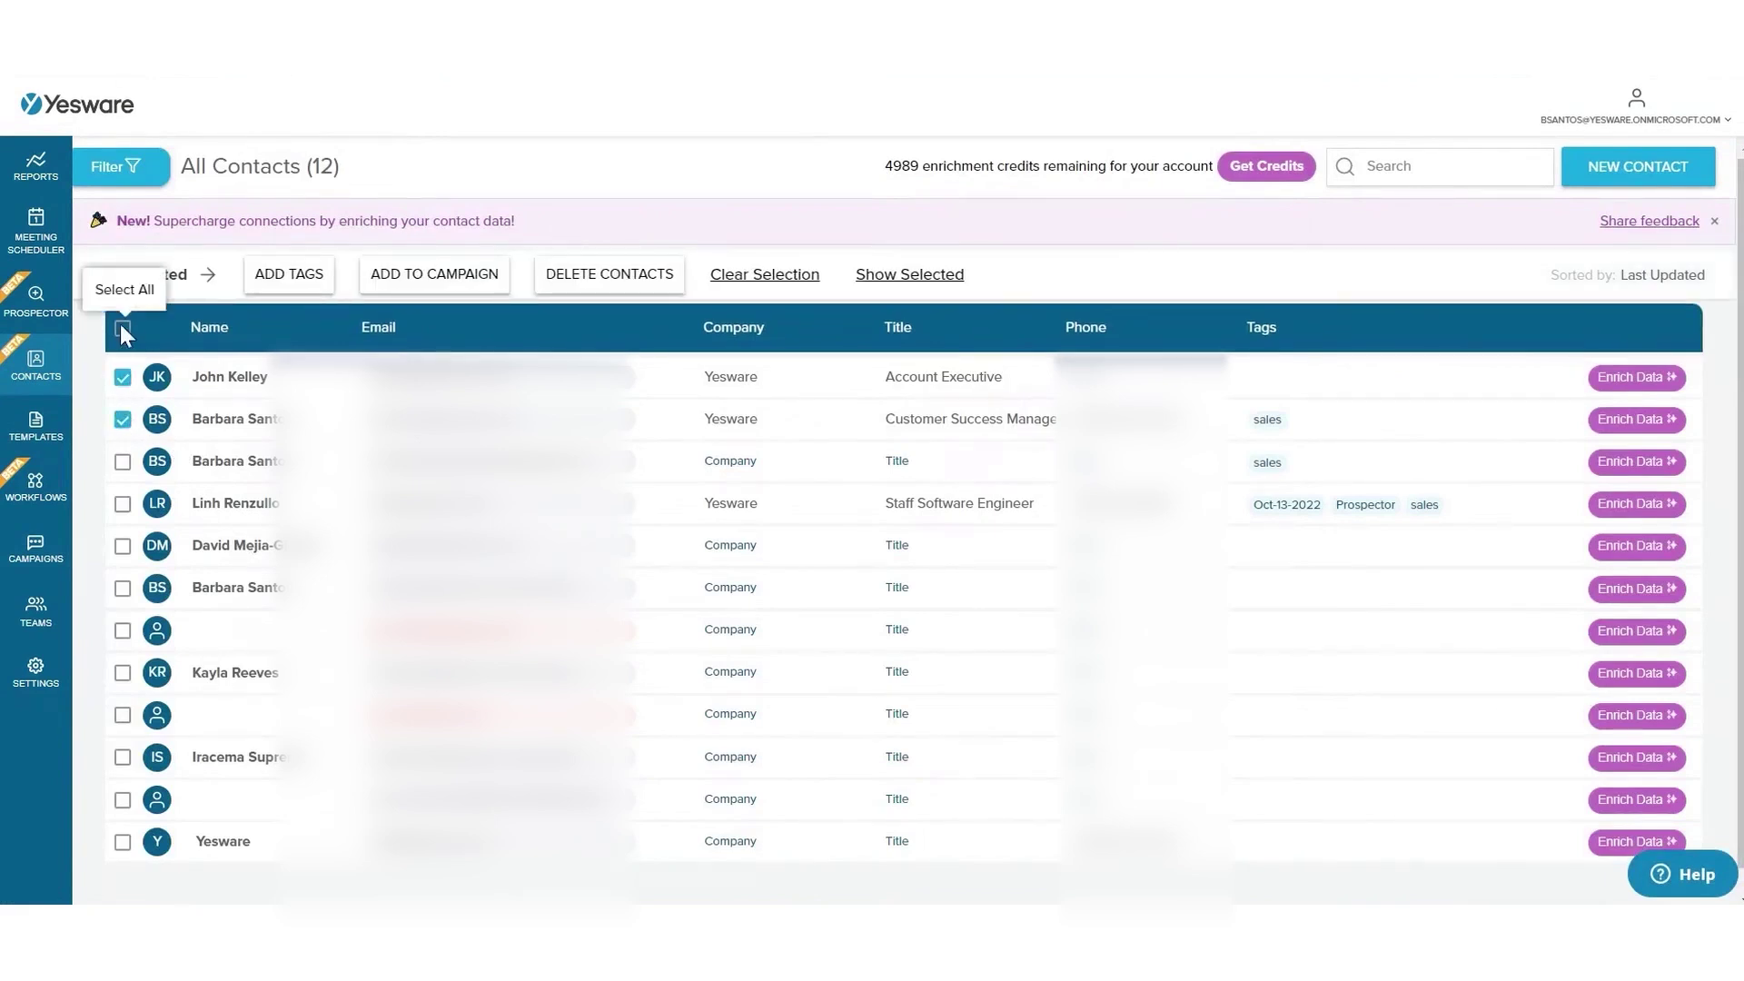
pyautogui.click(122, 328)
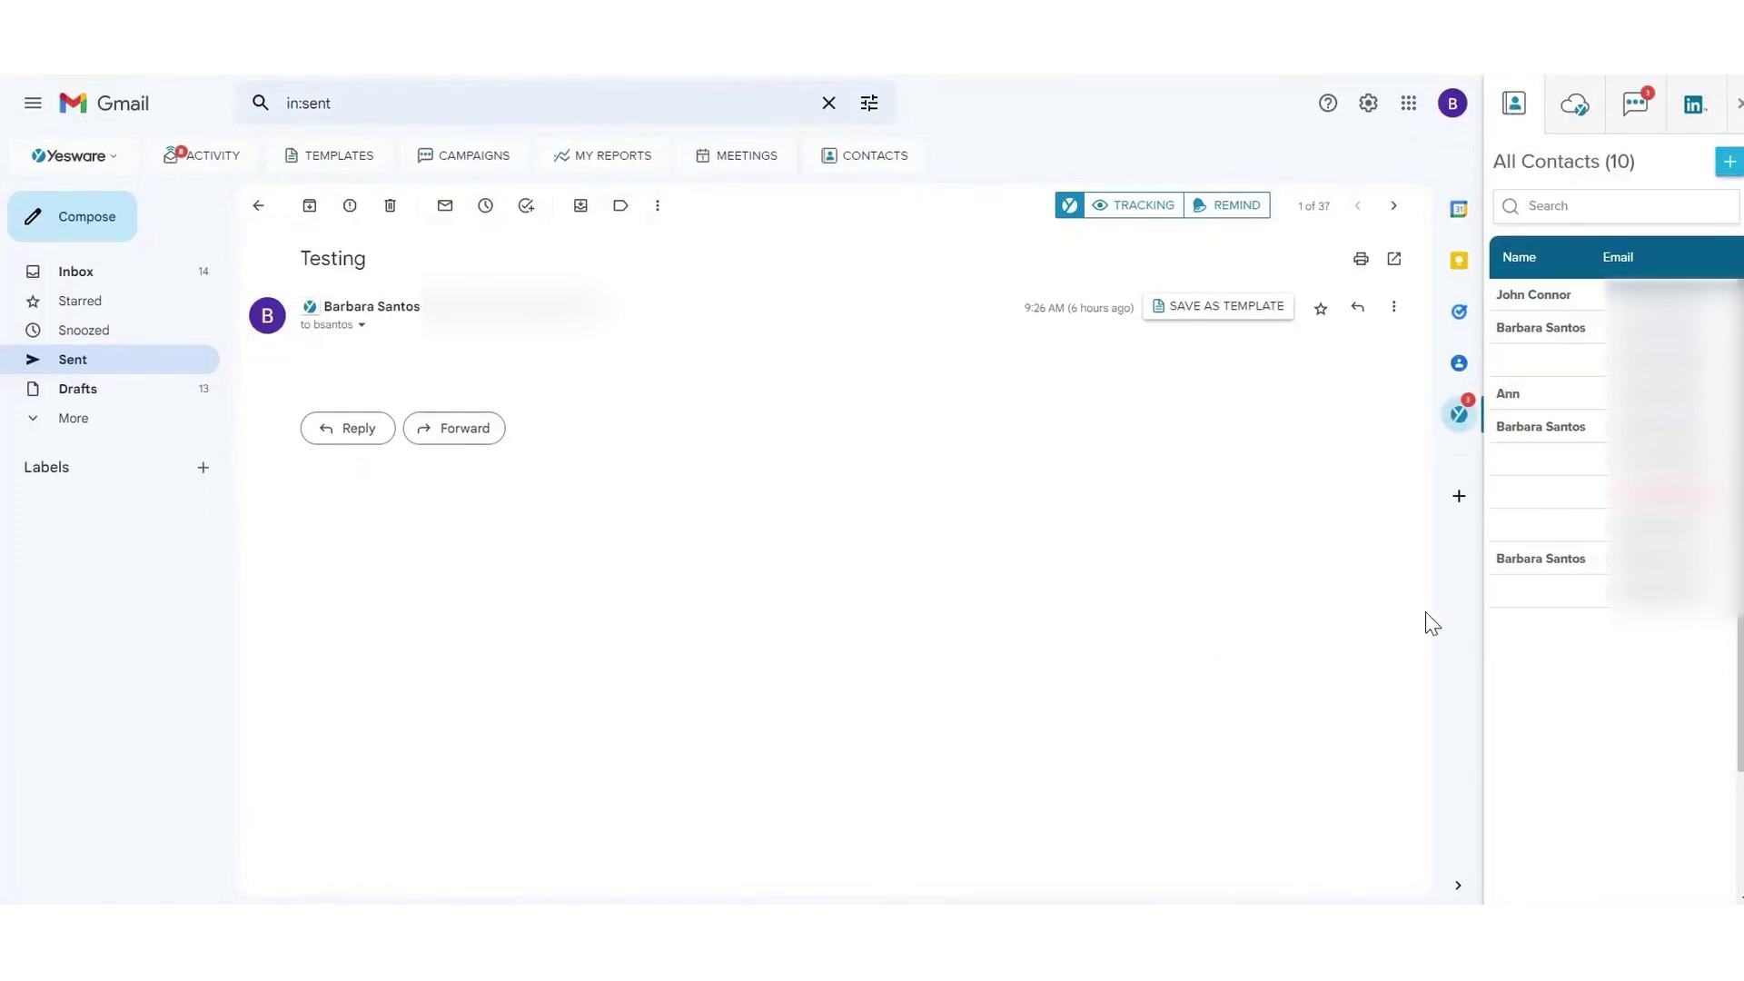
# - Search the Gmail Yesware sidebar for 'sales' and open the matching contact
pyautogui.click(1562, 206)
pyautogui.write('sales')
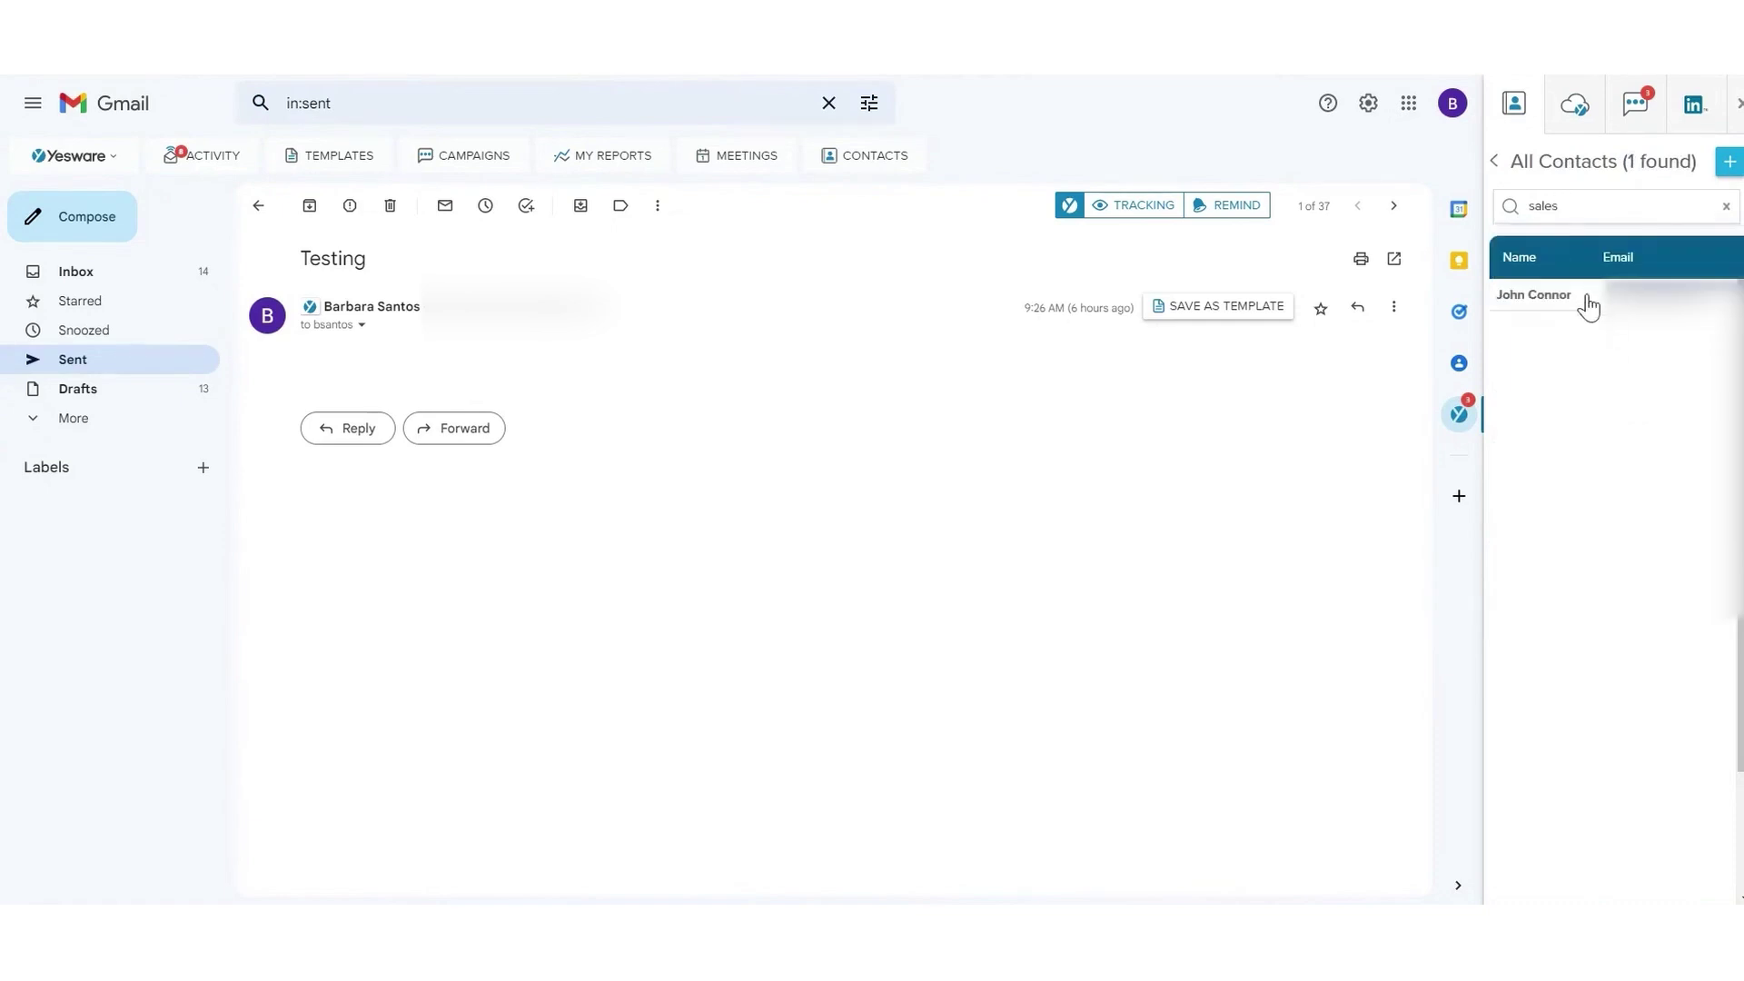
pyautogui.click(1535, 295)
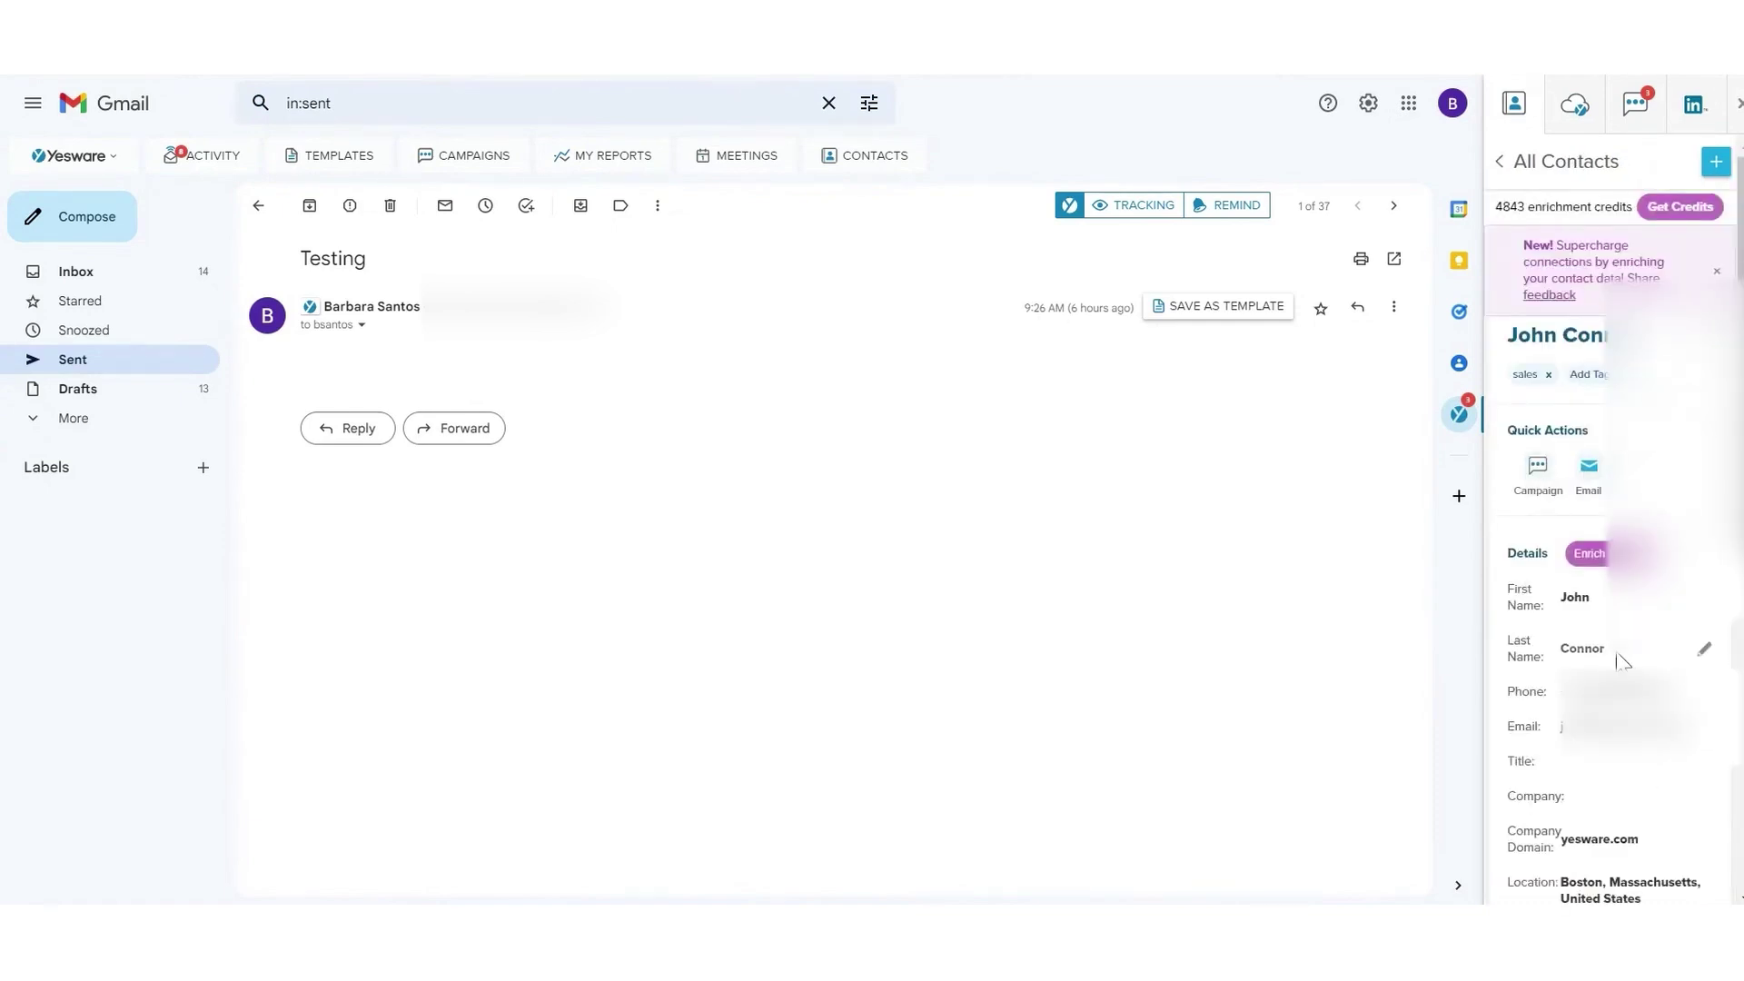
# - Change the contact's last name and bring up the enriched-profile comparison
pyautogui.click(1594, 643)
pyautogui.write('Sam')
pyautogui.press('Return')
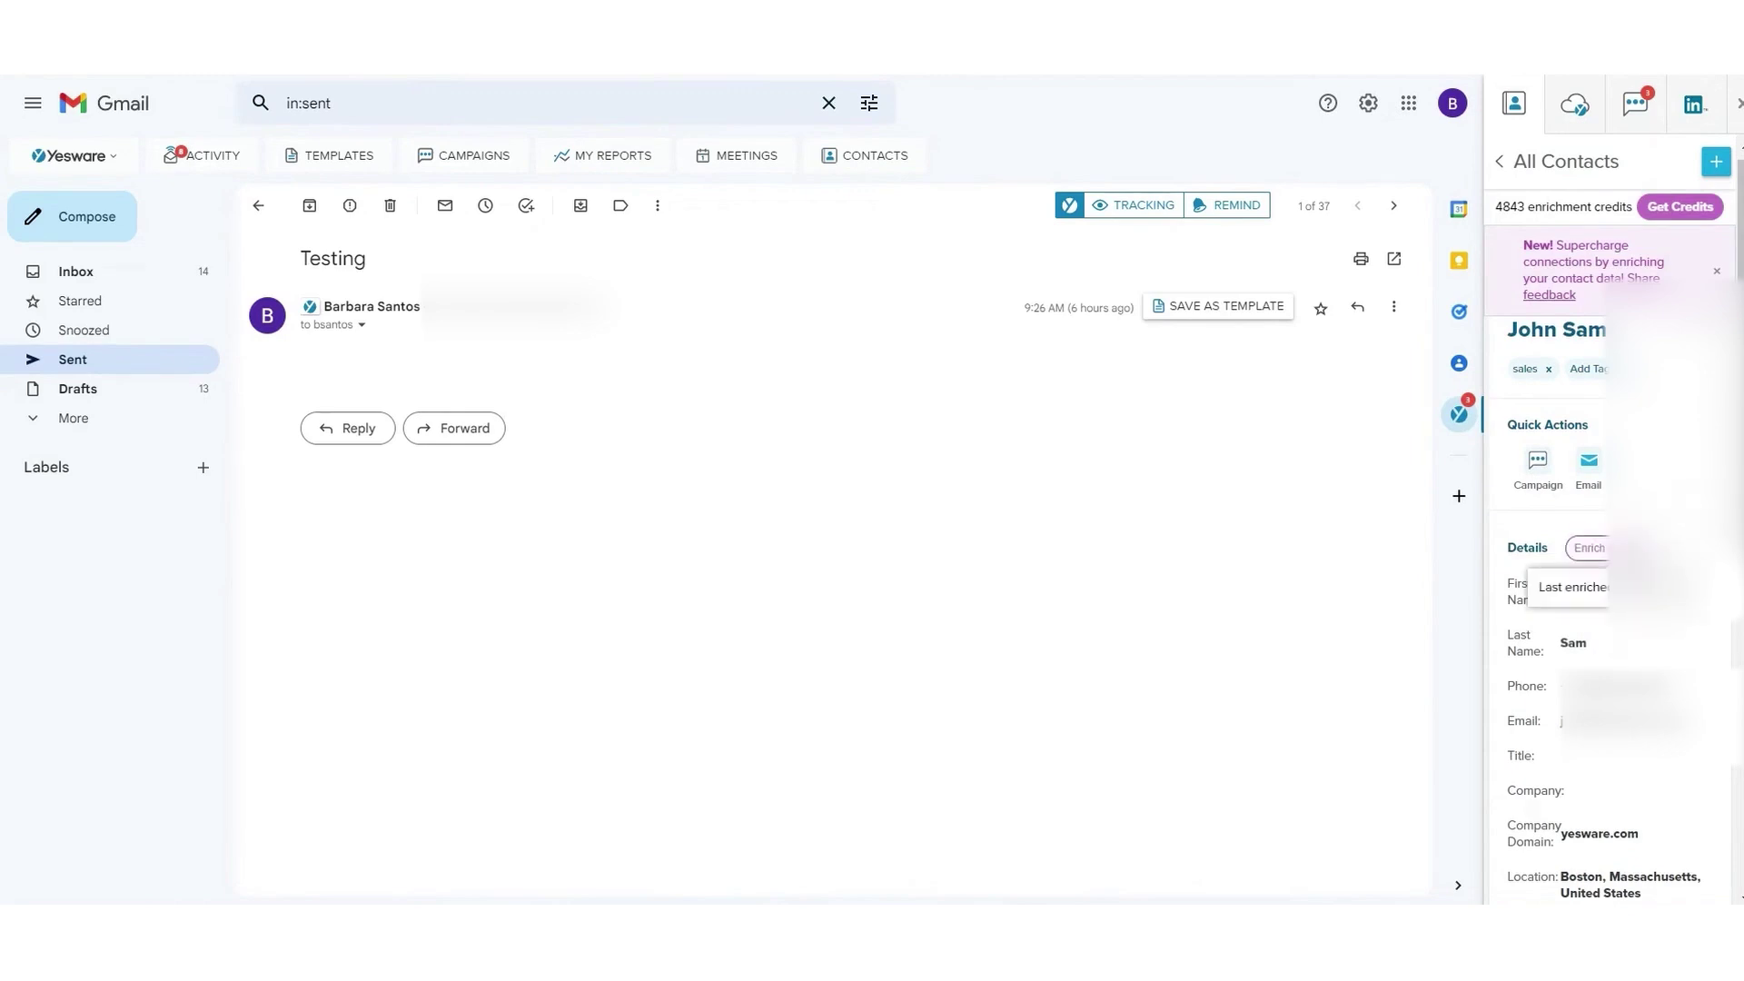
pyautogui.click(1588, 548)
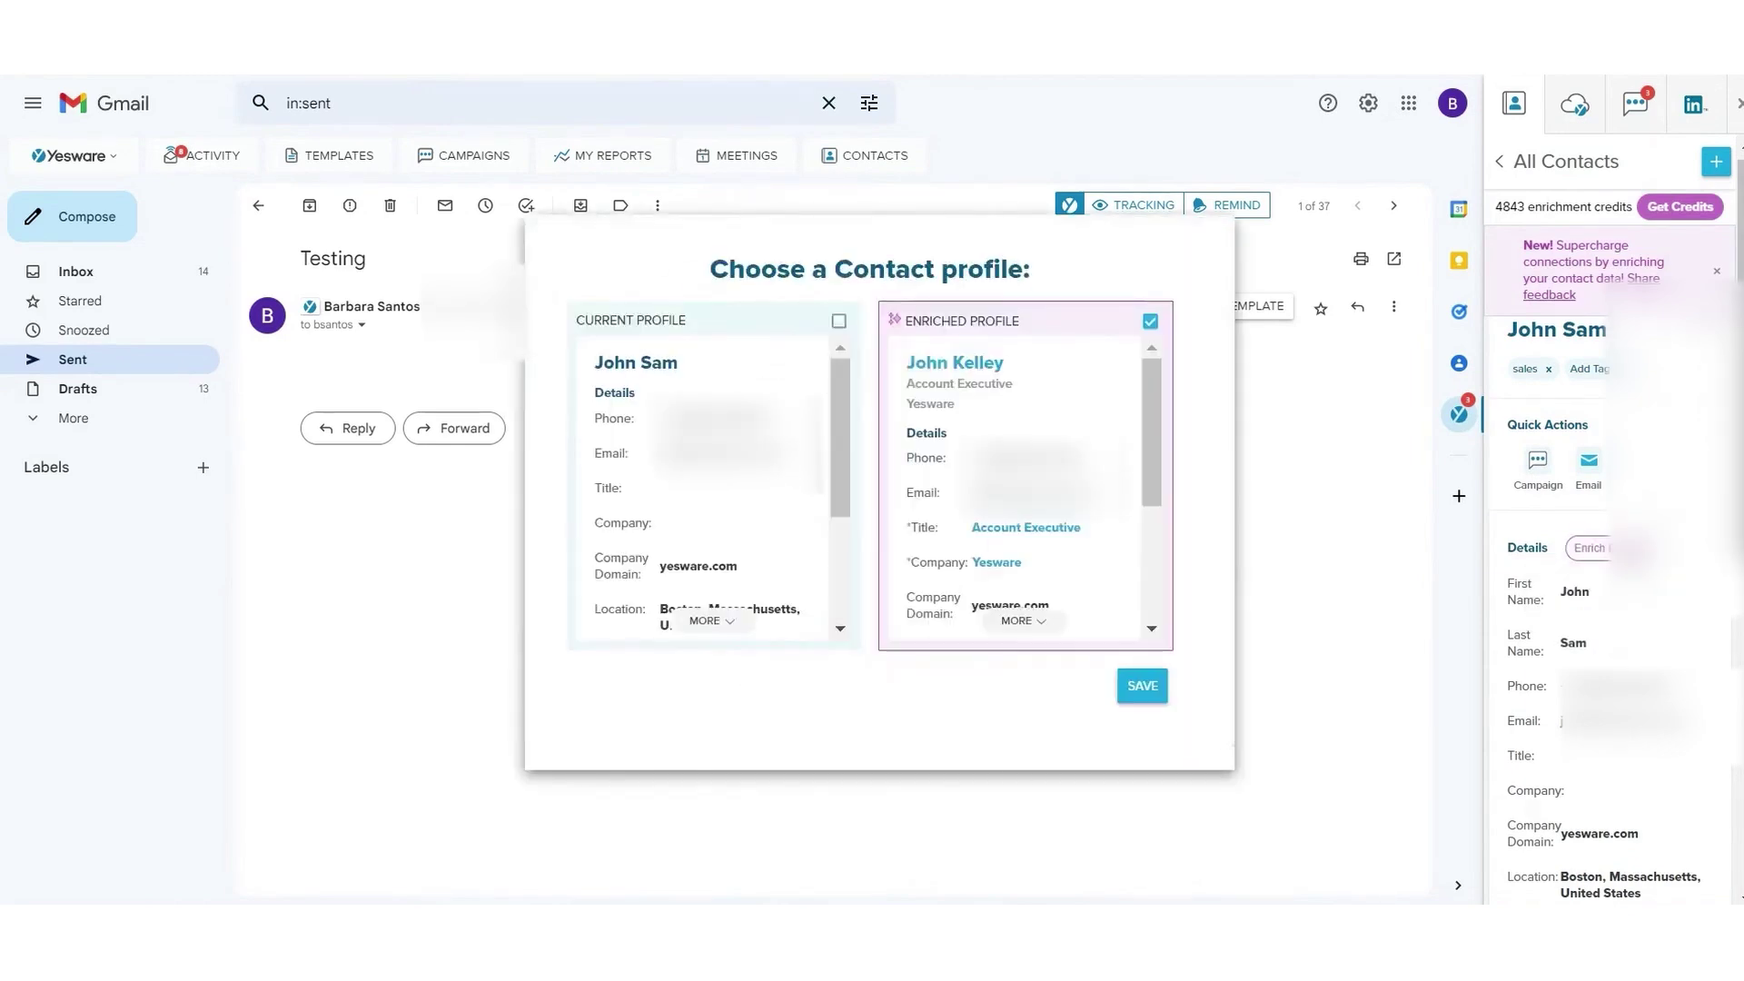